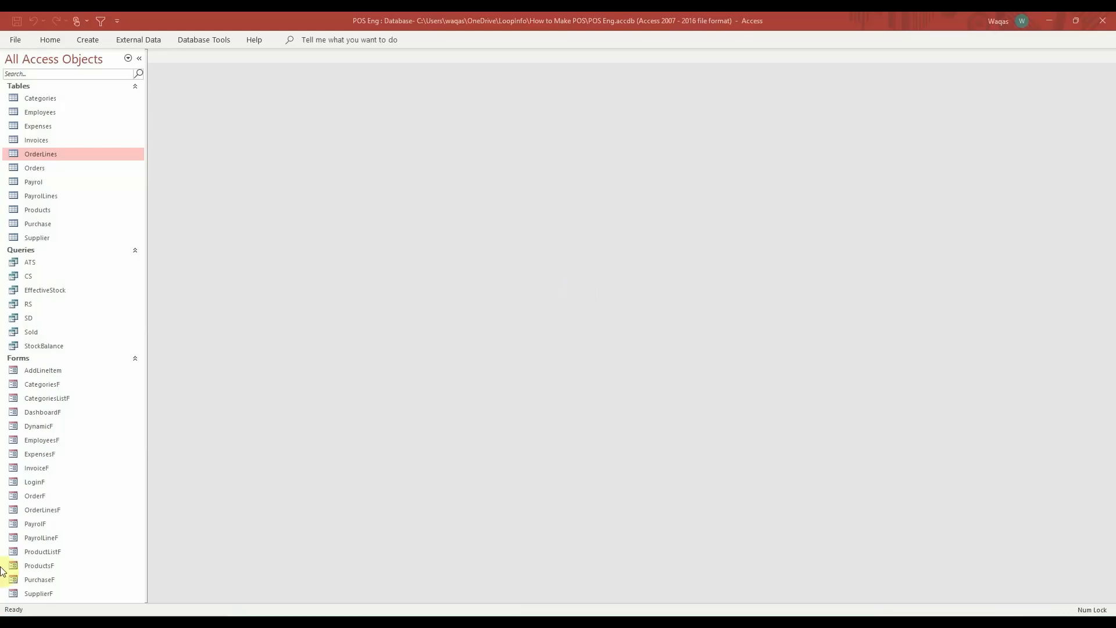
Open the OrderF form to view its layout, and close it.
left_click(31, 498)
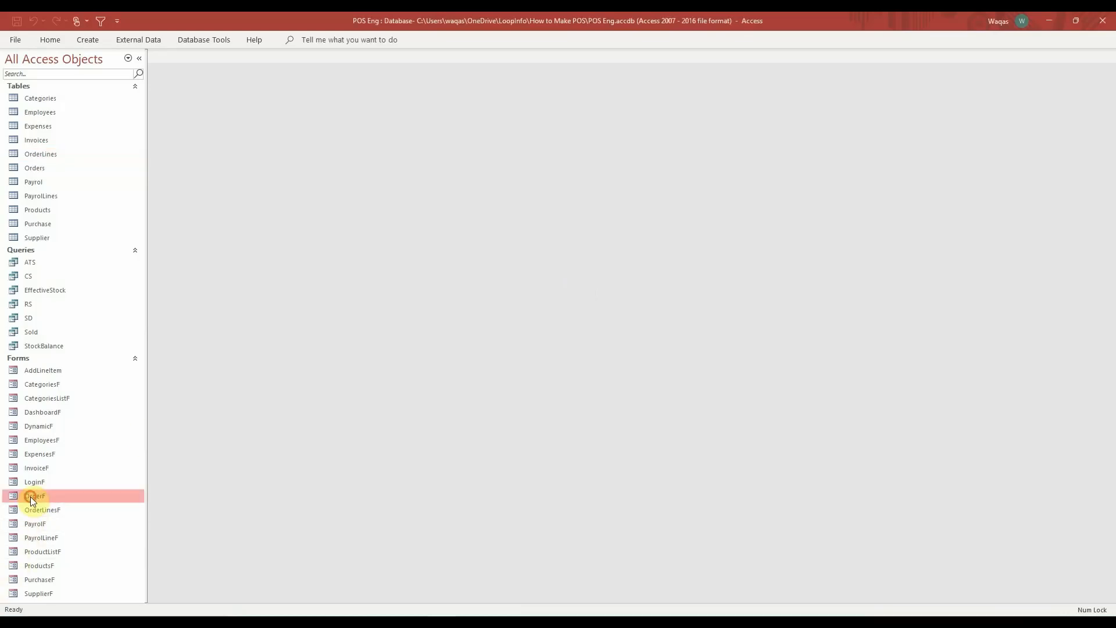
double_click(31, 497)
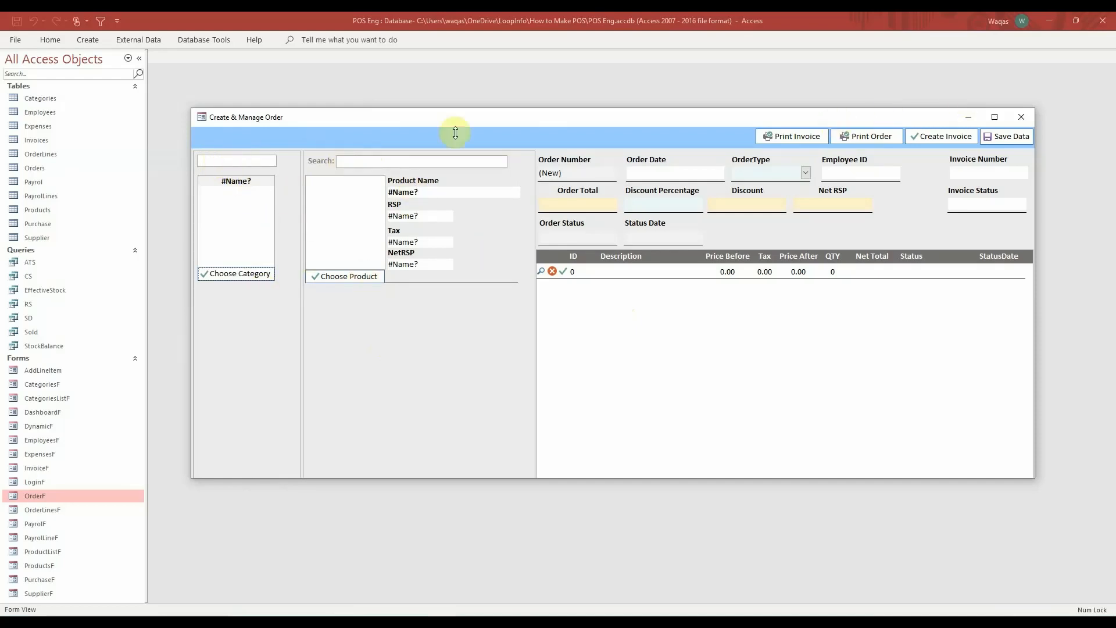
left_click(1021, 117)
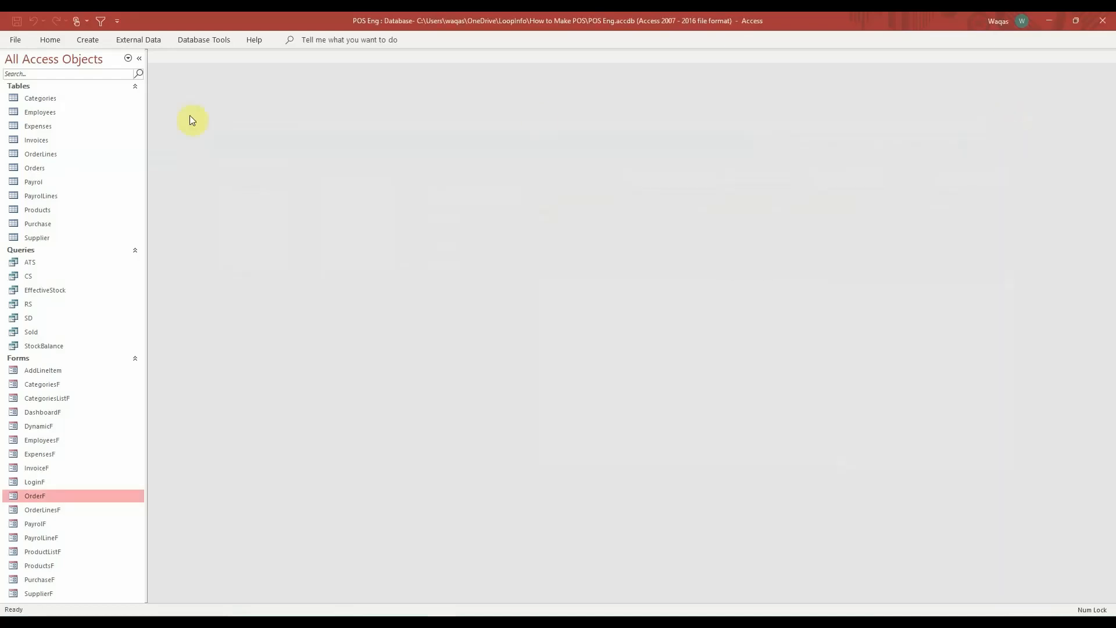
Open the Categories and Products tables and compare their records.
double_click(75, 97)
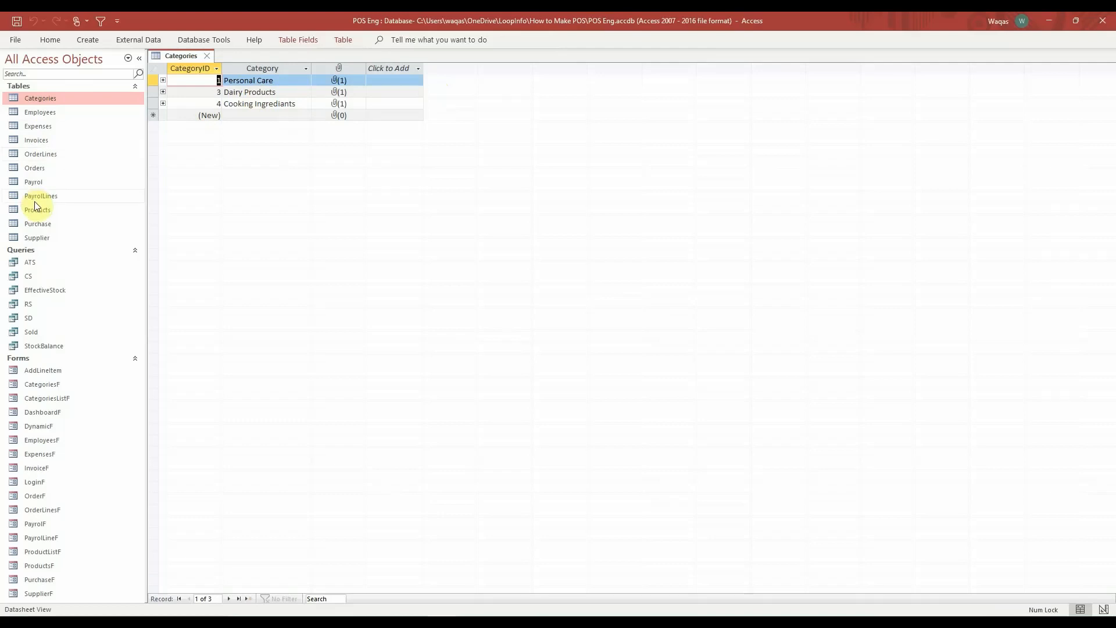
double_click(48, 208)
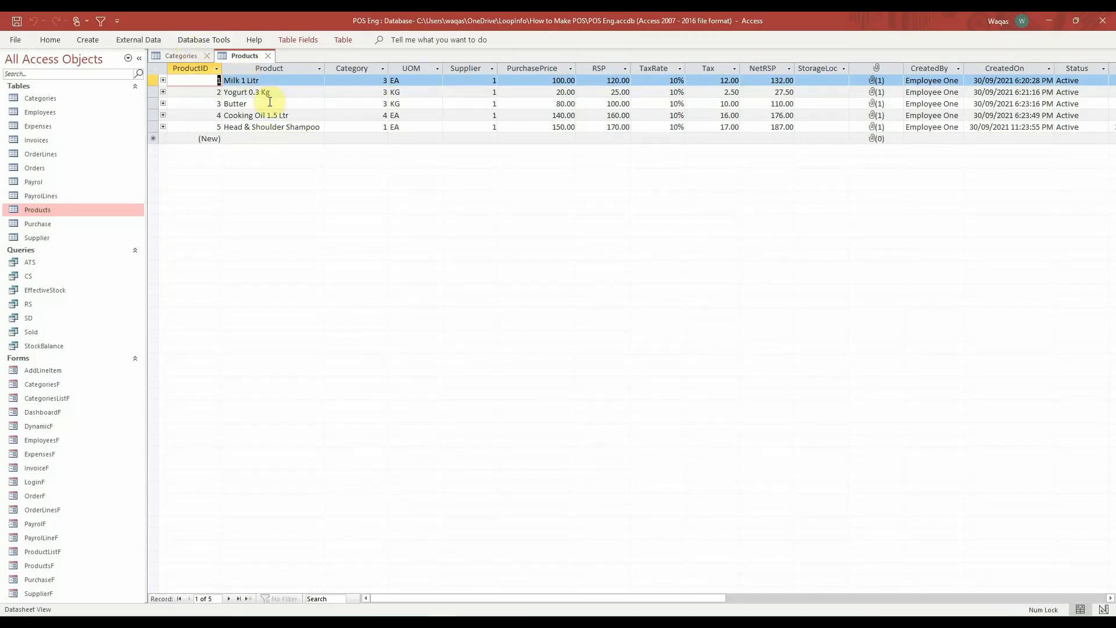
left_click(196, 57)
left_click(239, 56)
Open the OrderF form and switch it to Design View.
double_click(53, 497)
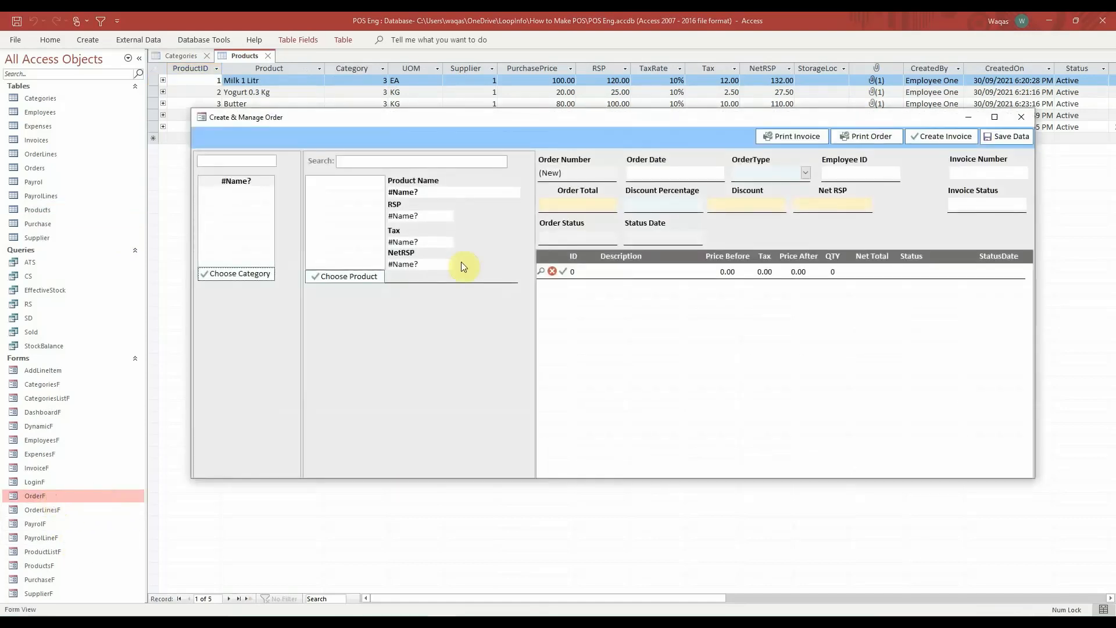
right_click(677, 119)
left_click(694, 197)
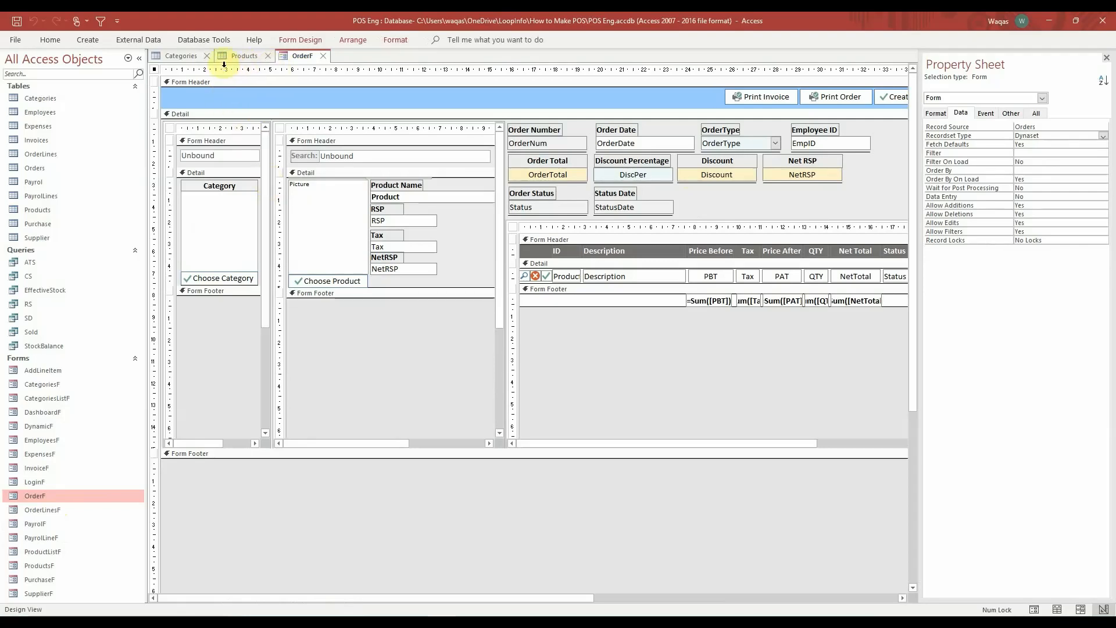
Preview OrderF in Form View, move its window below the product records, and return to Design View.
right_click(285, 54)
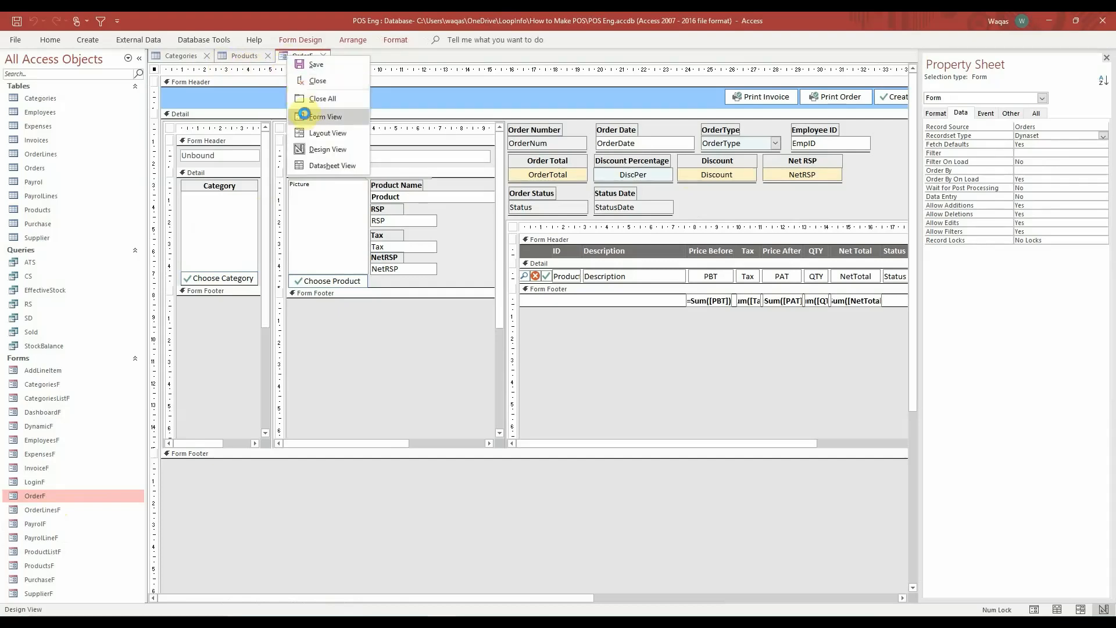
left_click(307, 115)
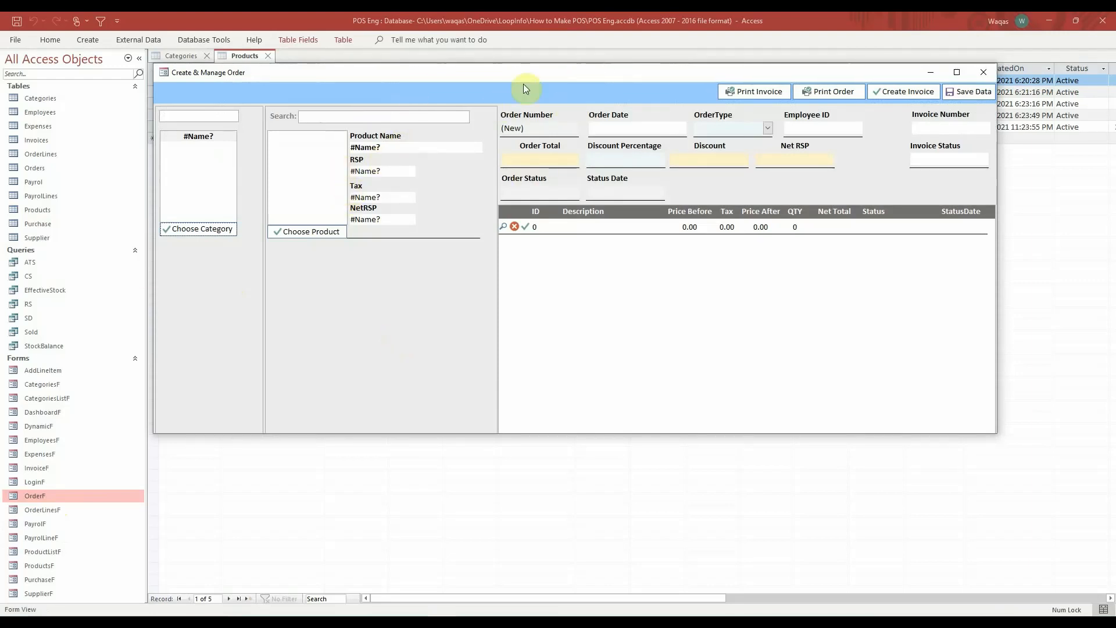
left_click_drag(411, 69, 416, 146)
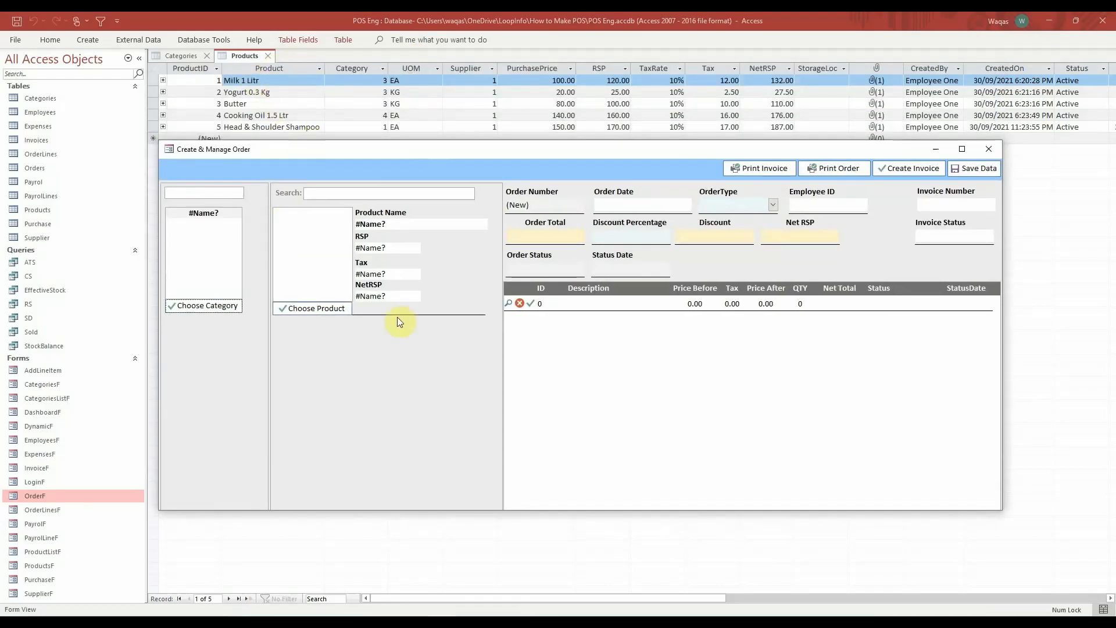
right_click(622, 158)
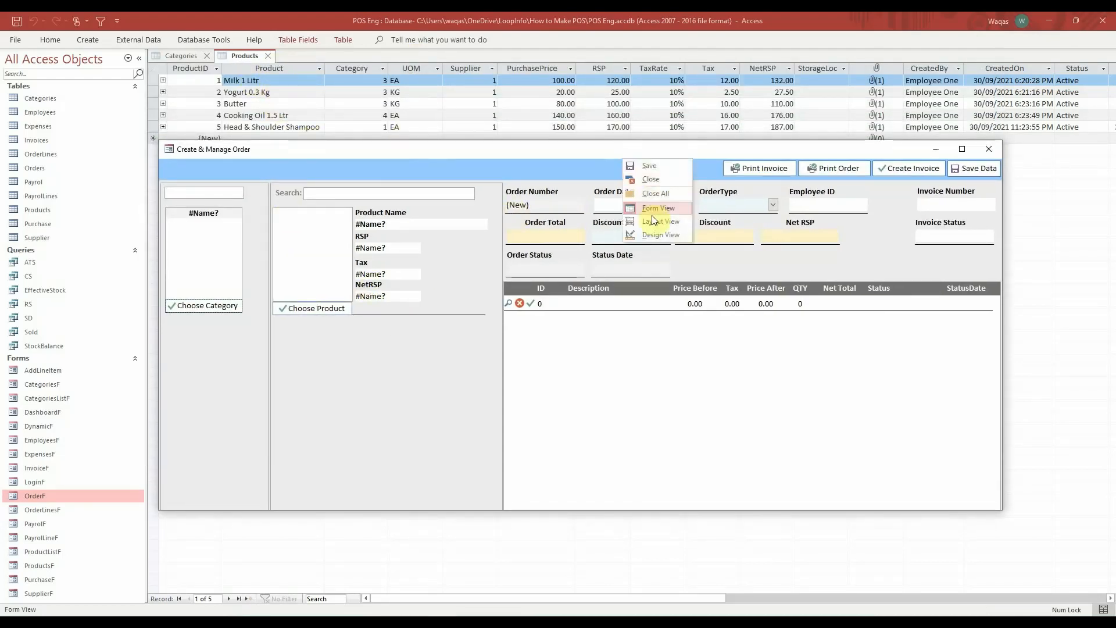
left_click(652, 229)
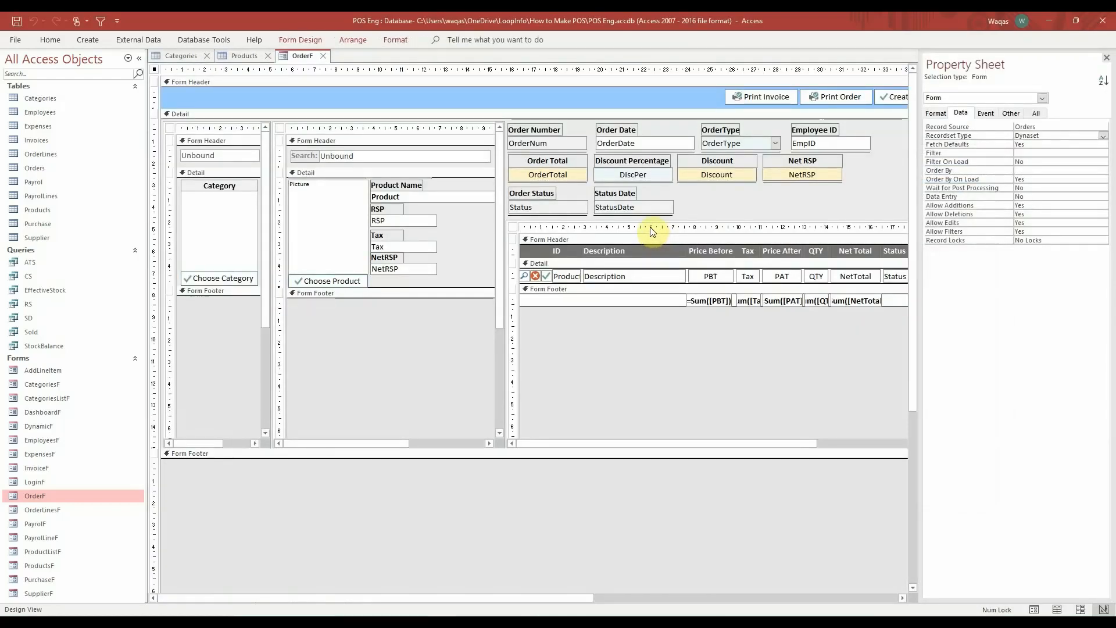
Select the form inside the CategoriesListF subform, check its available record sources without choosing one, and locate its On Load event.
left_click(174, 131)
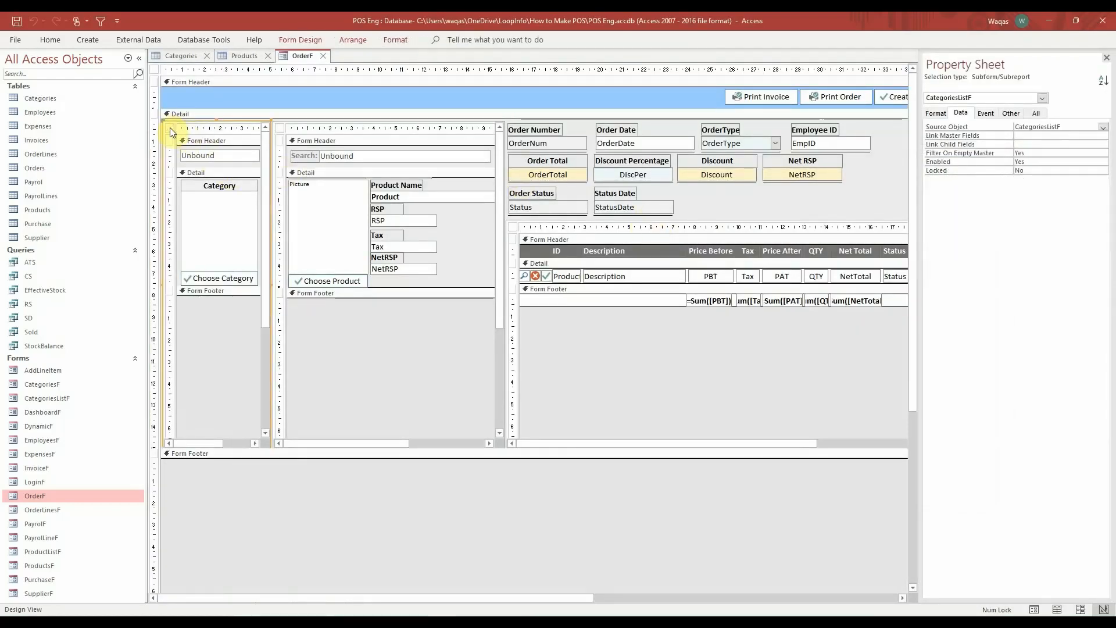
left_click(170, 128)
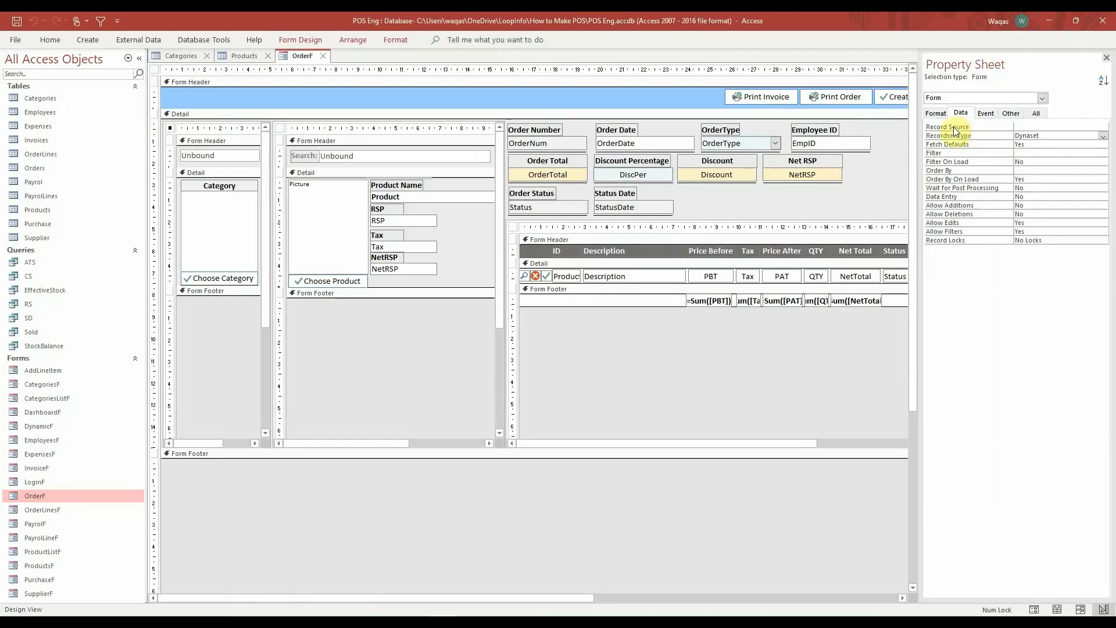
left_click(1070, 127)
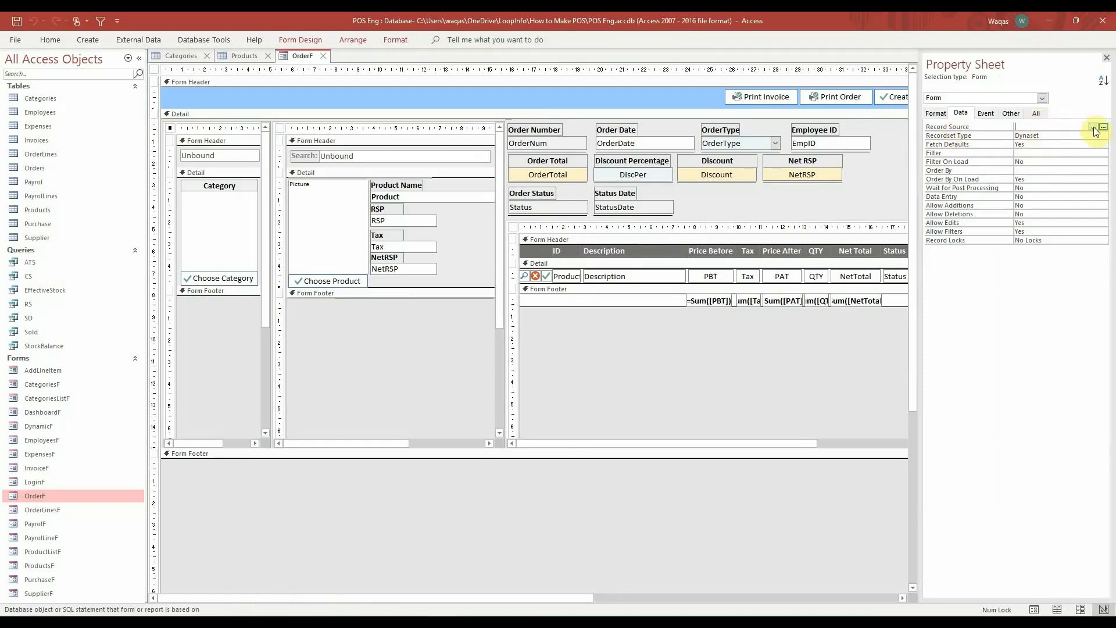
left_click(1093, 127)
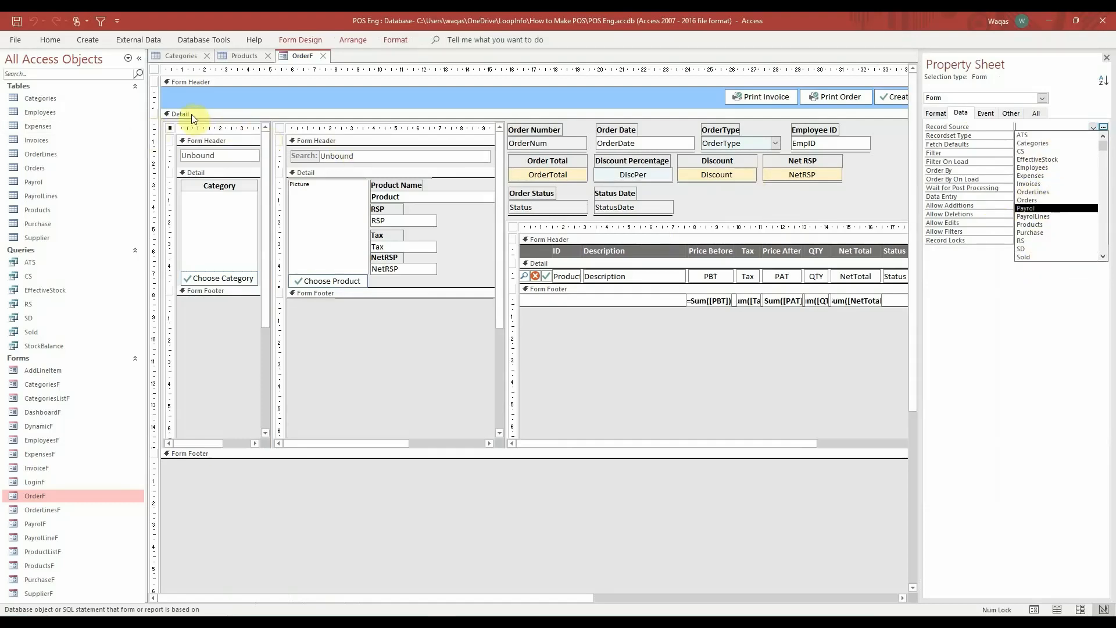
left_click(299, 54)
right_click(296, 54)
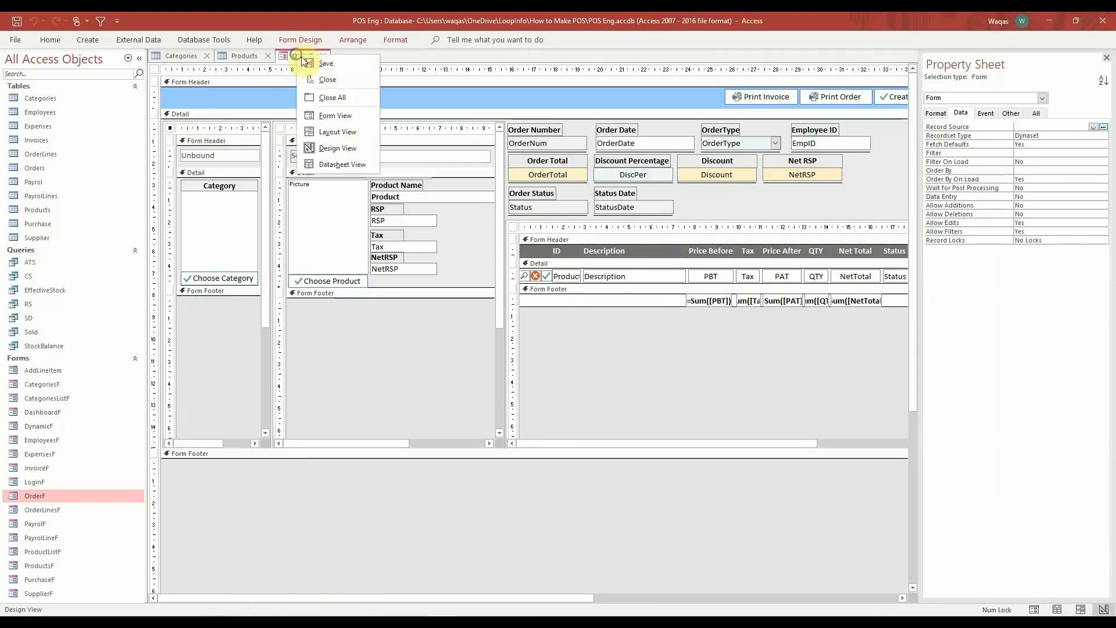
left_click(302, 60)
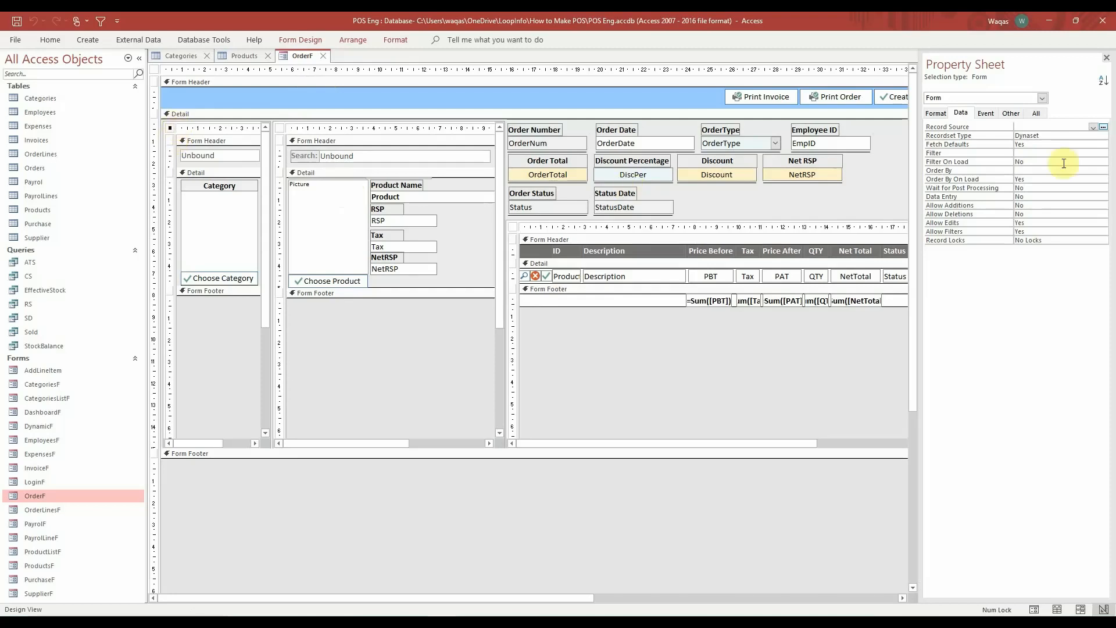
left_click(1093, 127)
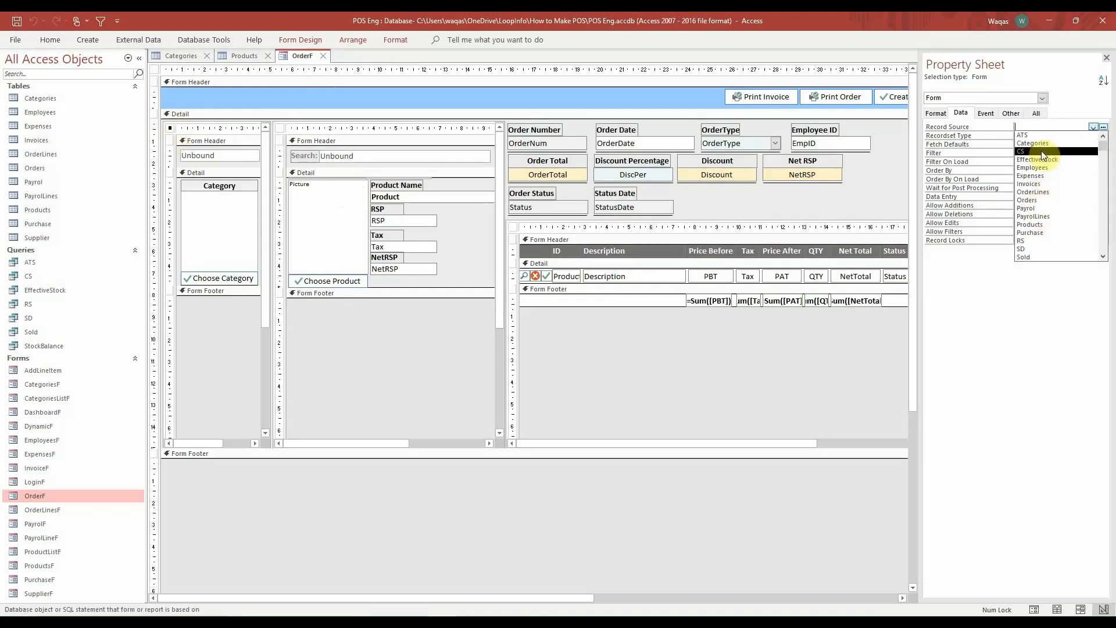
left_click(987, 335)
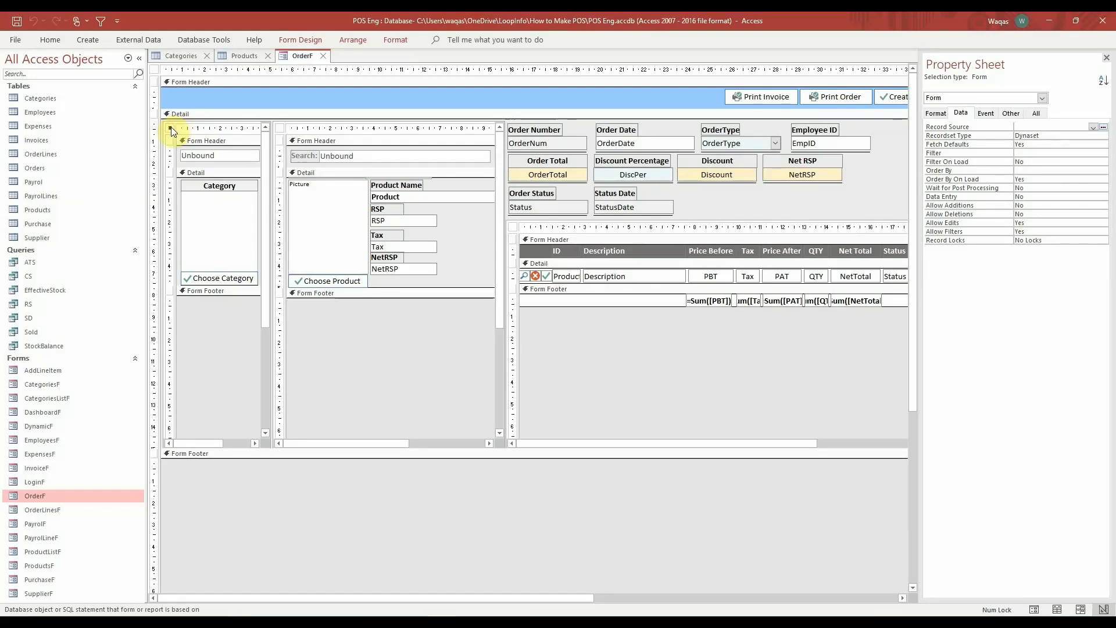
left_click(988, 115)
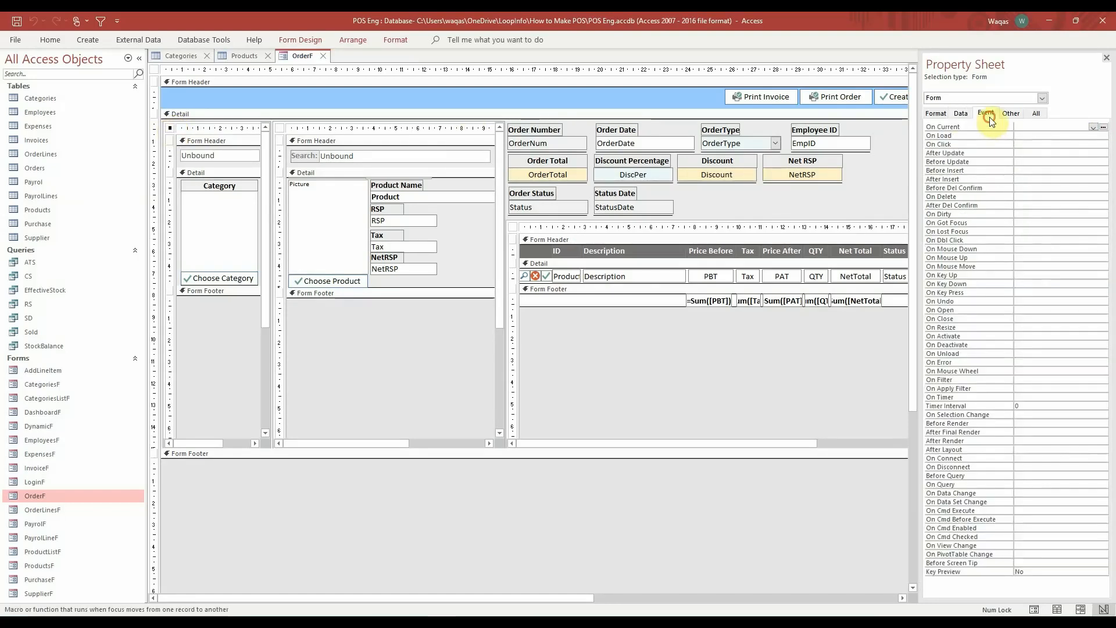
left_click(1058, 135)
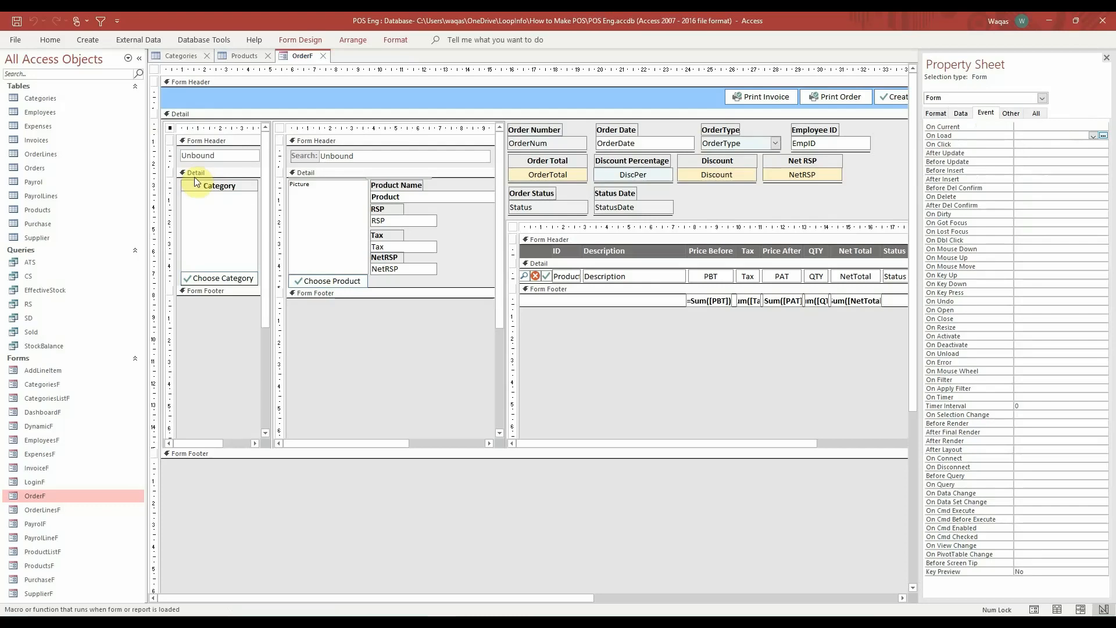
View the category and product subforms of OrderF in Form View, and return to Design View.
right_click(295, 56)
left_click(324, 113)
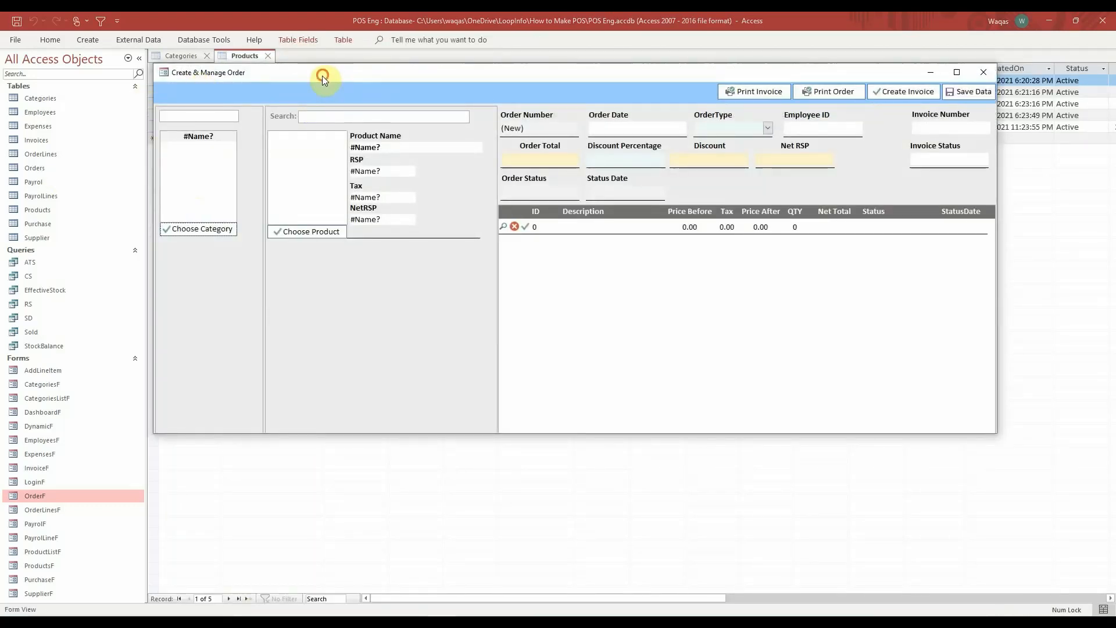
left_click_drag(322, 75, 338, 162)
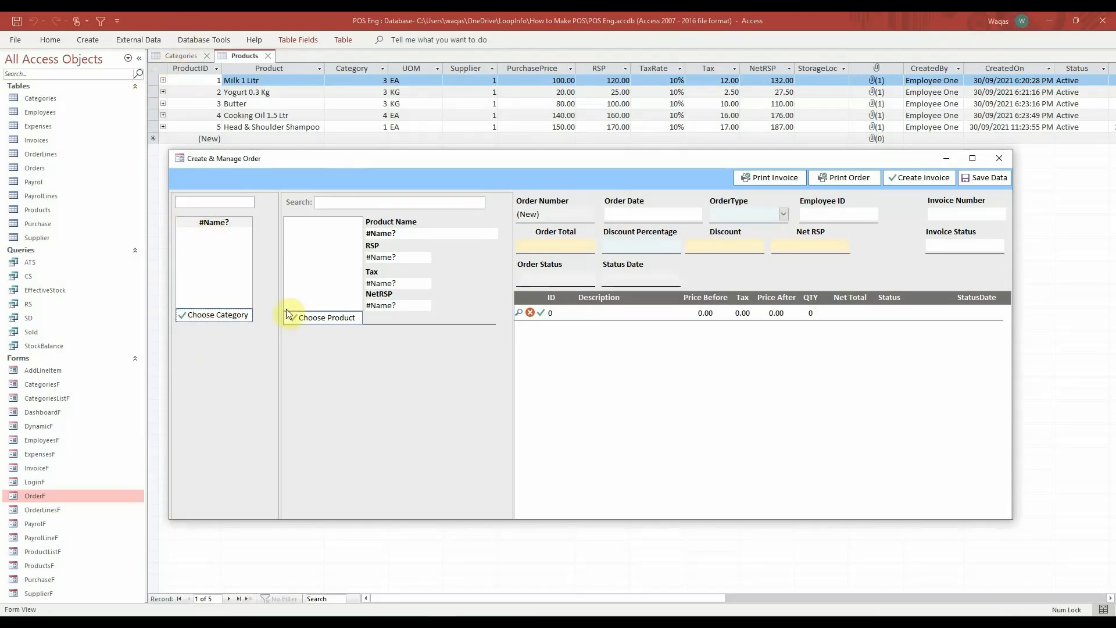
right_click(528, 174)
left_click(553, 208)
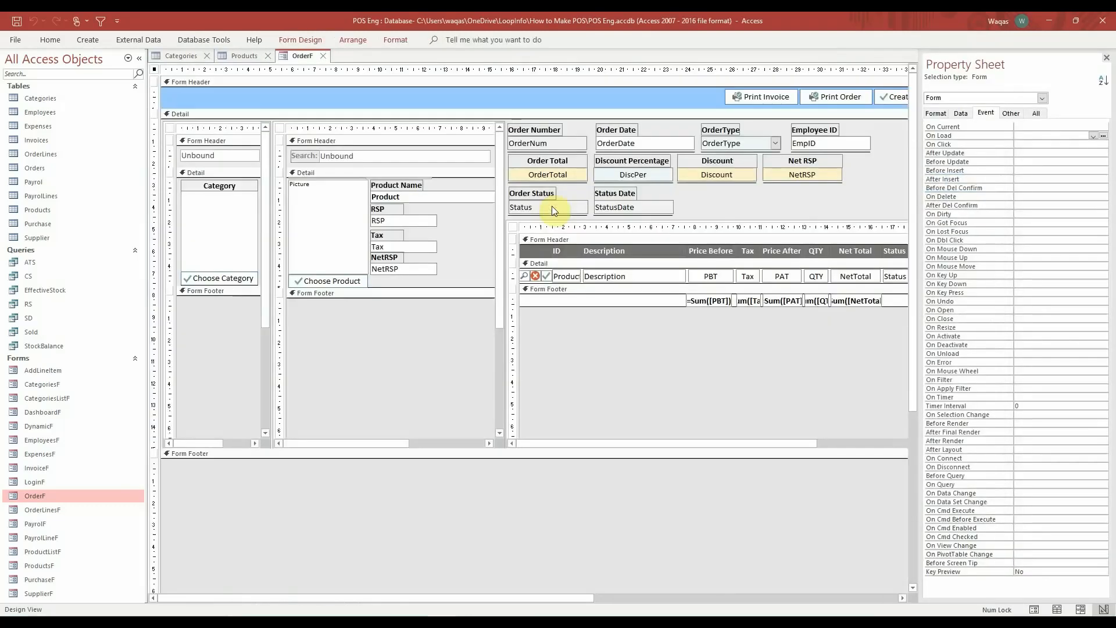
Create an On Load event procedure for the form inside the CategoriesListF subform using Code Builder.
left_click(172, 135)
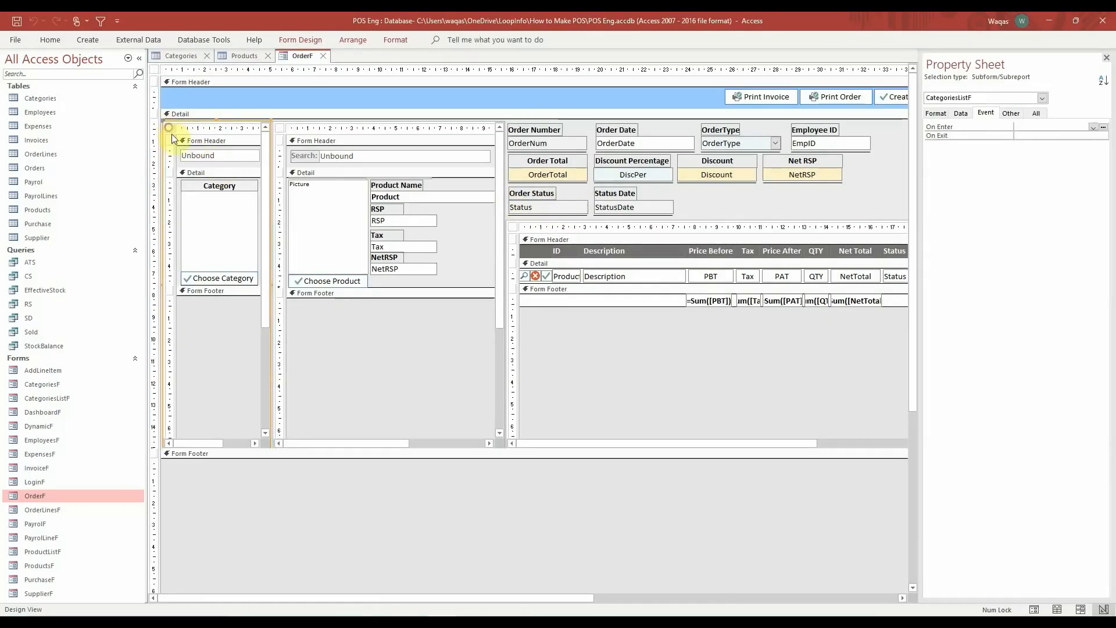
left_click(171, 130)
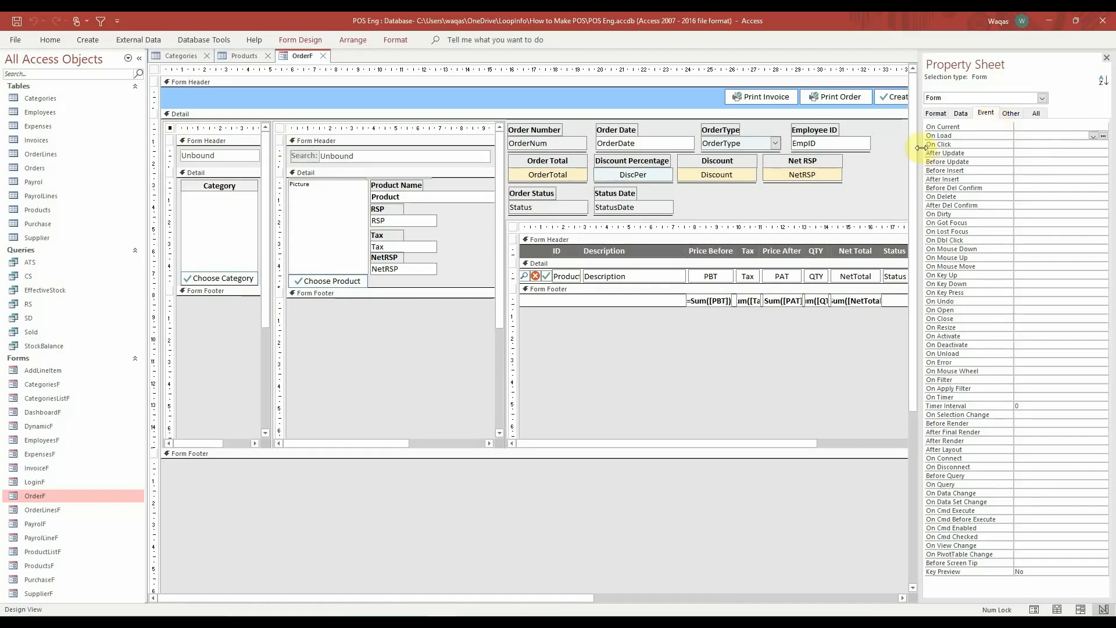
left_click(1103, 135)
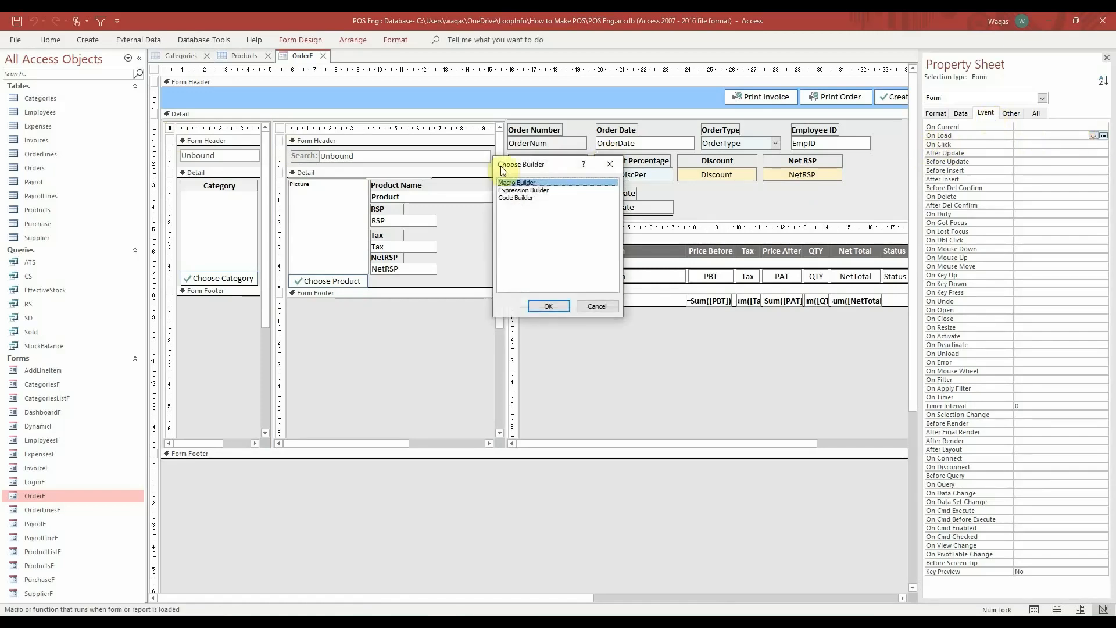
double_click(509, 198)
Add an If Err <> 0 block to Form_Load showing the critical "Oops! Error Occured" message with error details, followed by On Error GoTo 0.
key("Return")
key("Return")
key("Return")
key("Return")
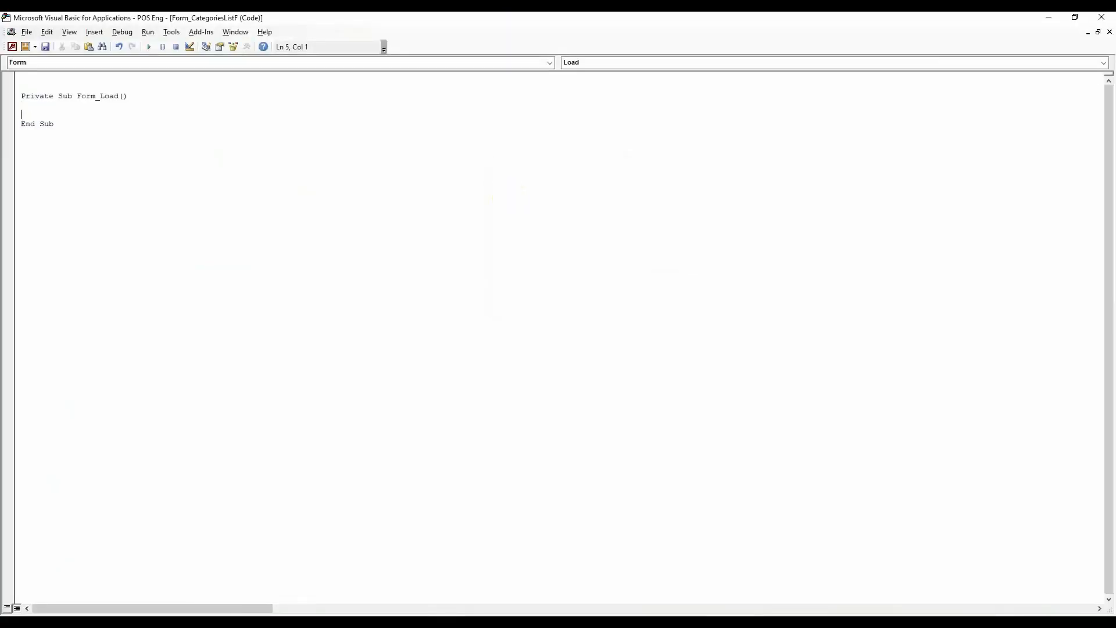
key("Return")
key("Up")
key("Up")
type("If Err <> 0 Then MsgBox \"Contact Support, Err No: \" & Err & \",\" & Err.Description, vbCritical, \"Oops! Error Occured\" End If  On Error GoTo 0")
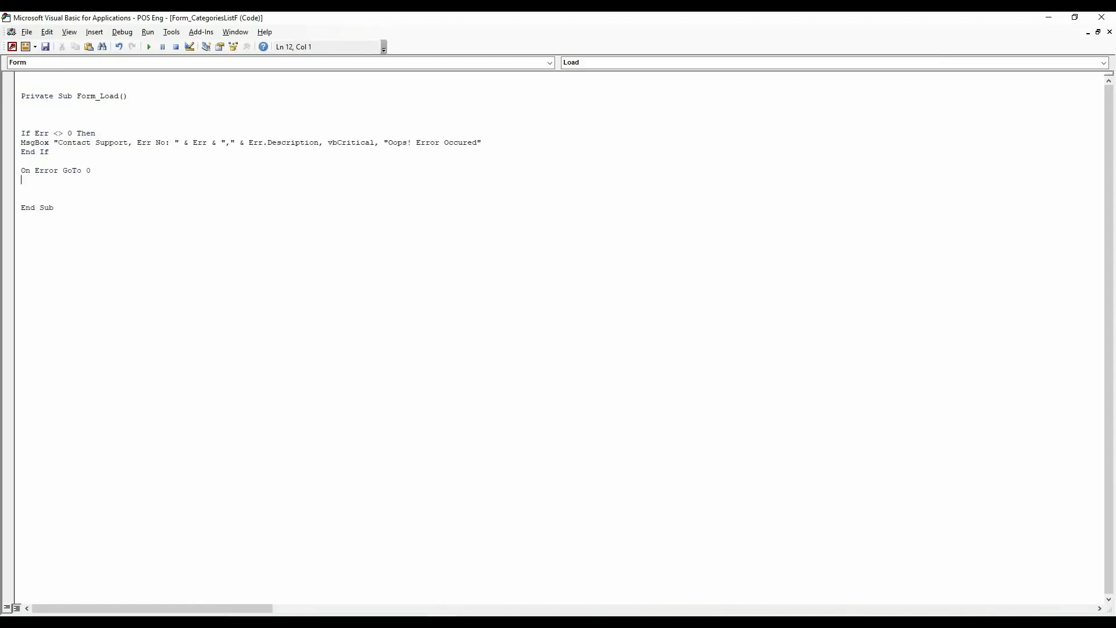
Add On Error Resume Next at the start of Form_Load, leaving blank lines before the error check.
key("Up")
key("Up")
key("Up")
key("Up")
key("Return")
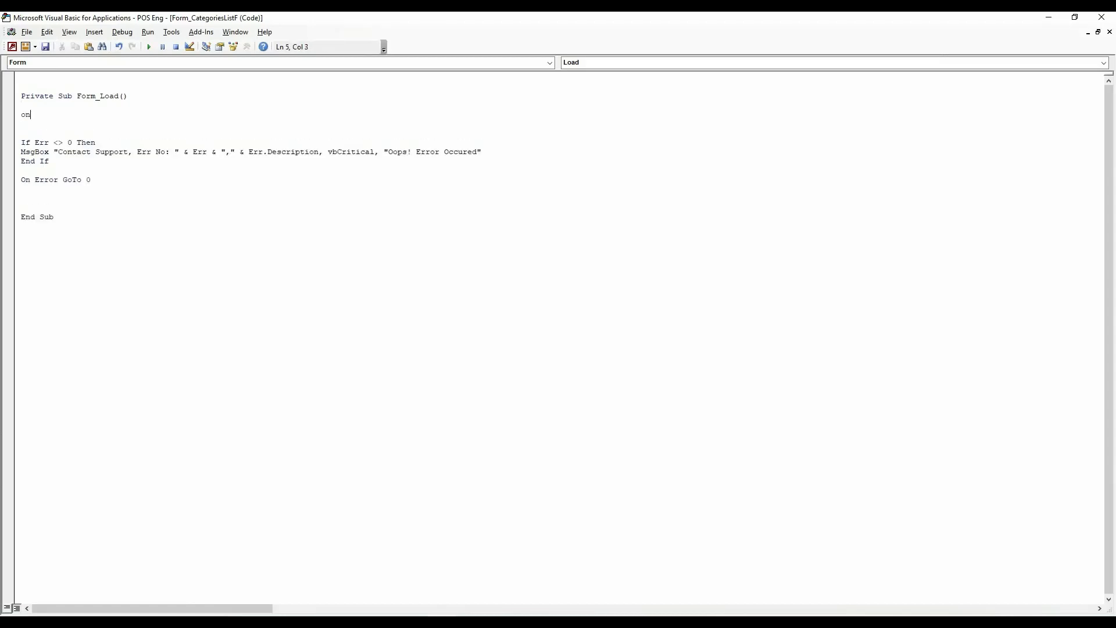
type("on error resume ne")
key("Return")
key("Return")
key("Return")
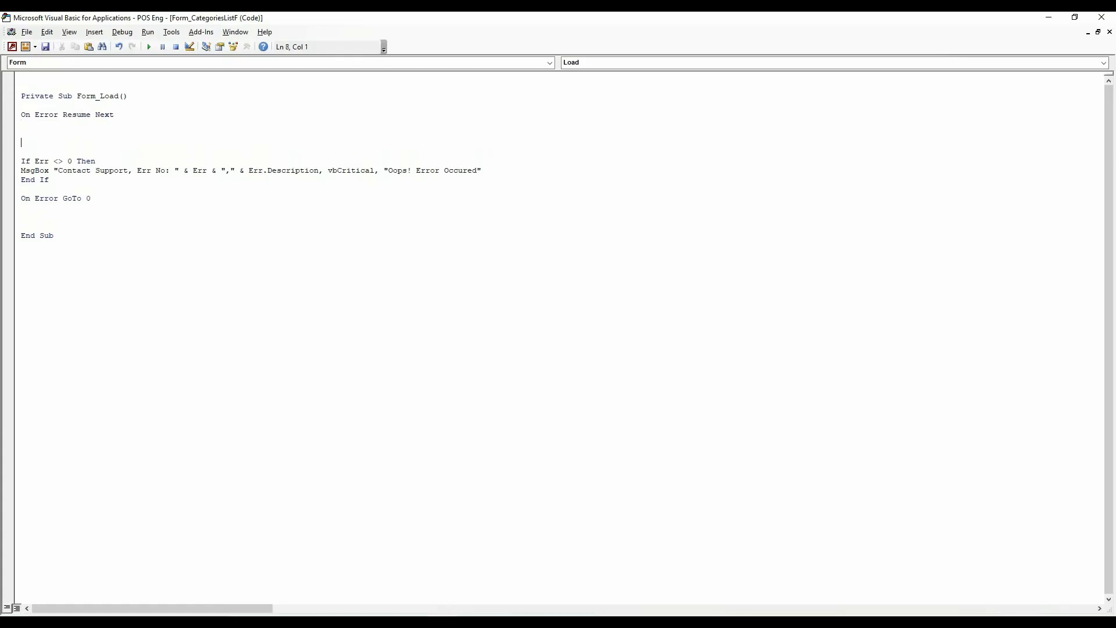
Begin a me.RecordSource statement in Form_Load between On Error Resume Next and the error check.
key("Up")
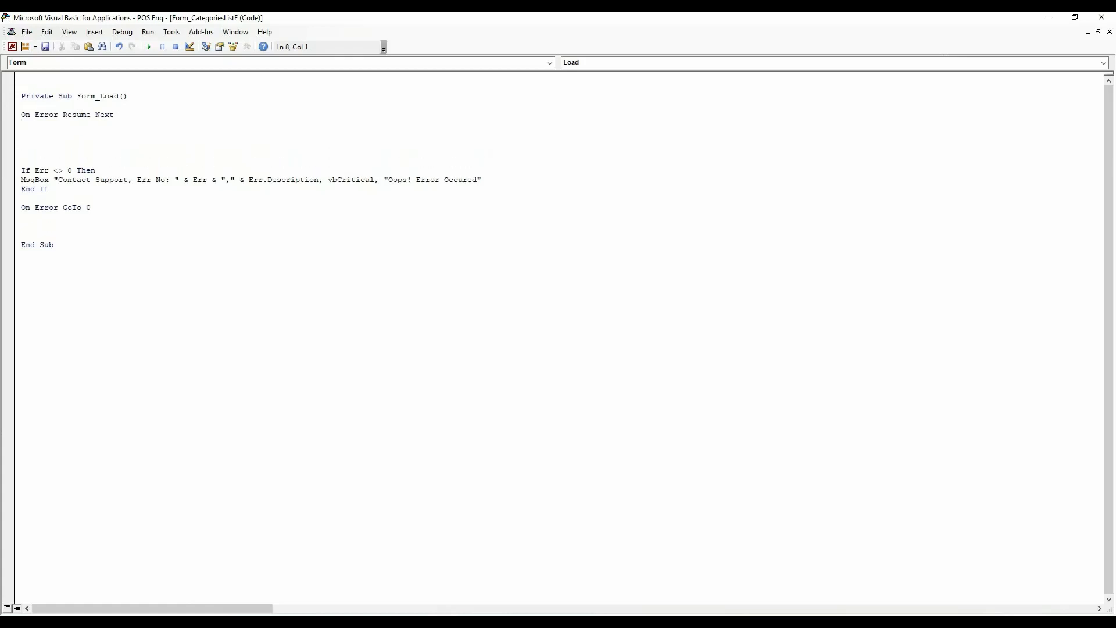
type("me.")
key("alt+Tab")
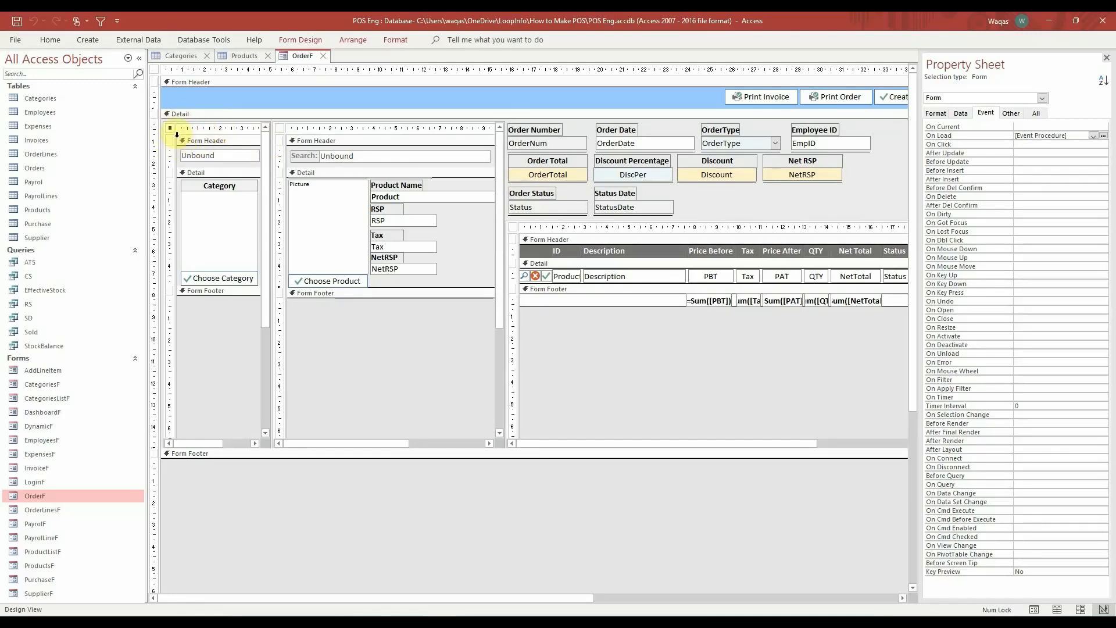
key("alt+Tab")
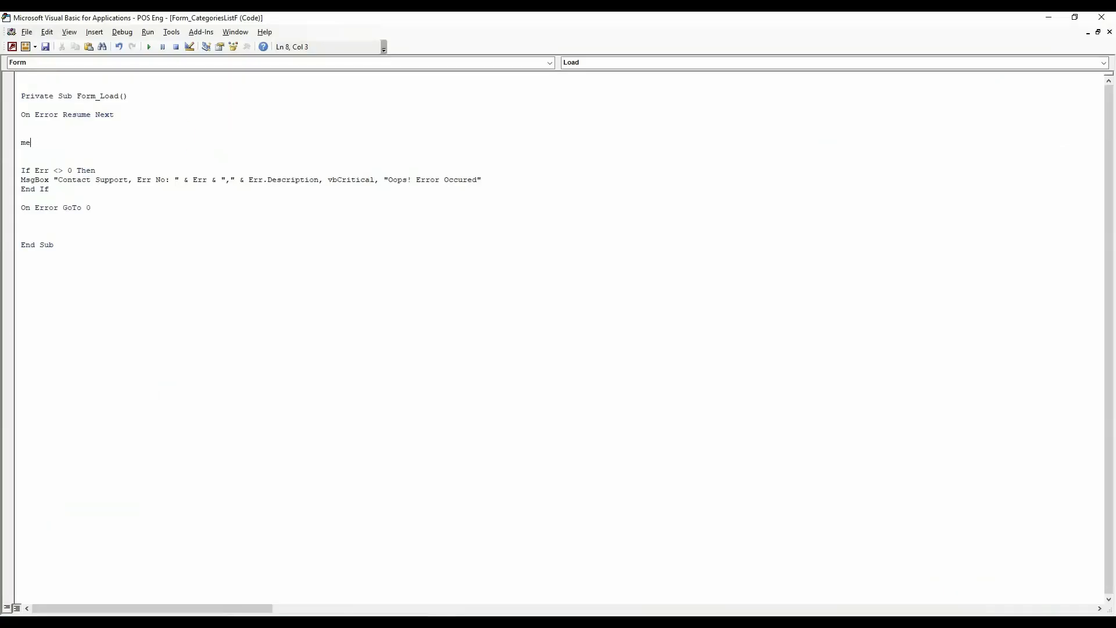
type("record")
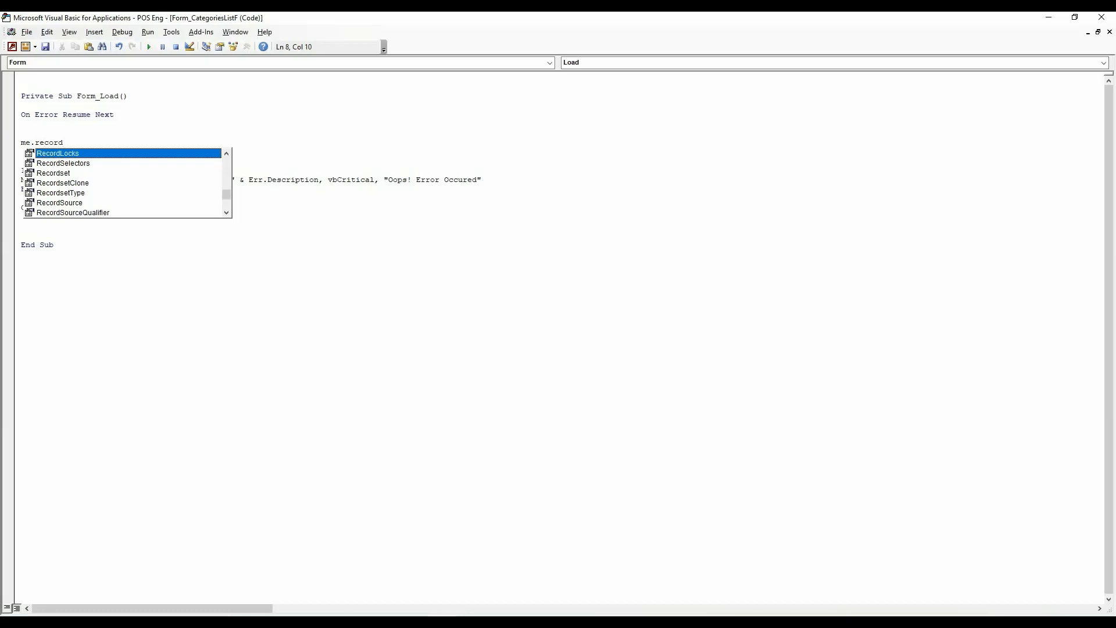
key("Down")
key("Down")
key("Down")
key("Down")
key("Down")
key("Escape")
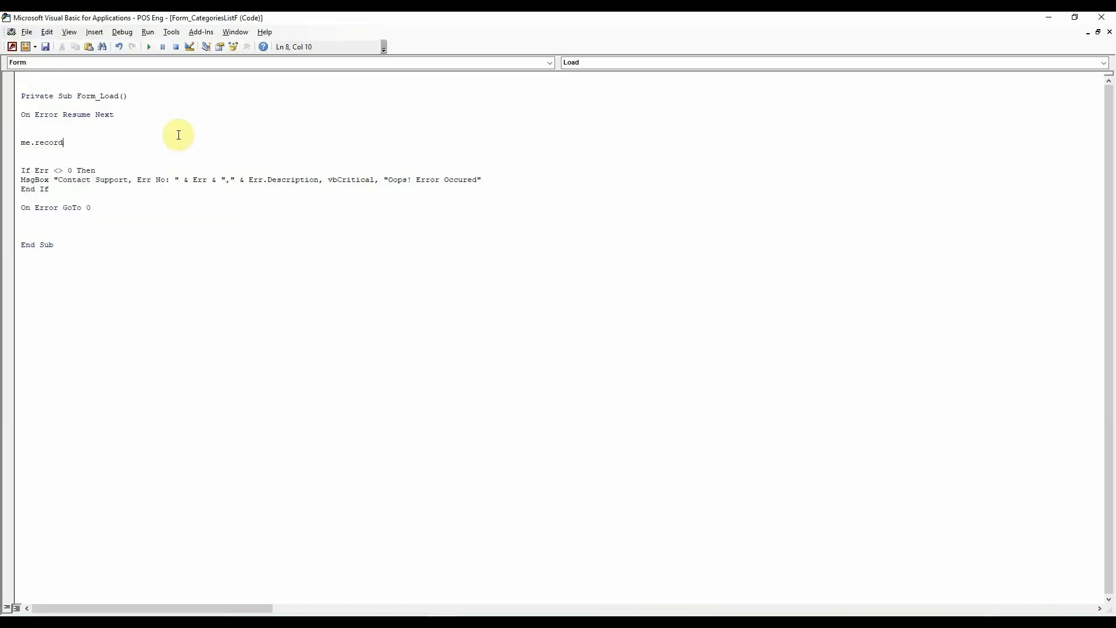
type("Source")
Check the Record Source property of the category subform's form, and assign an empty string to me.RecordSource in the code.
key("alt+Tab")
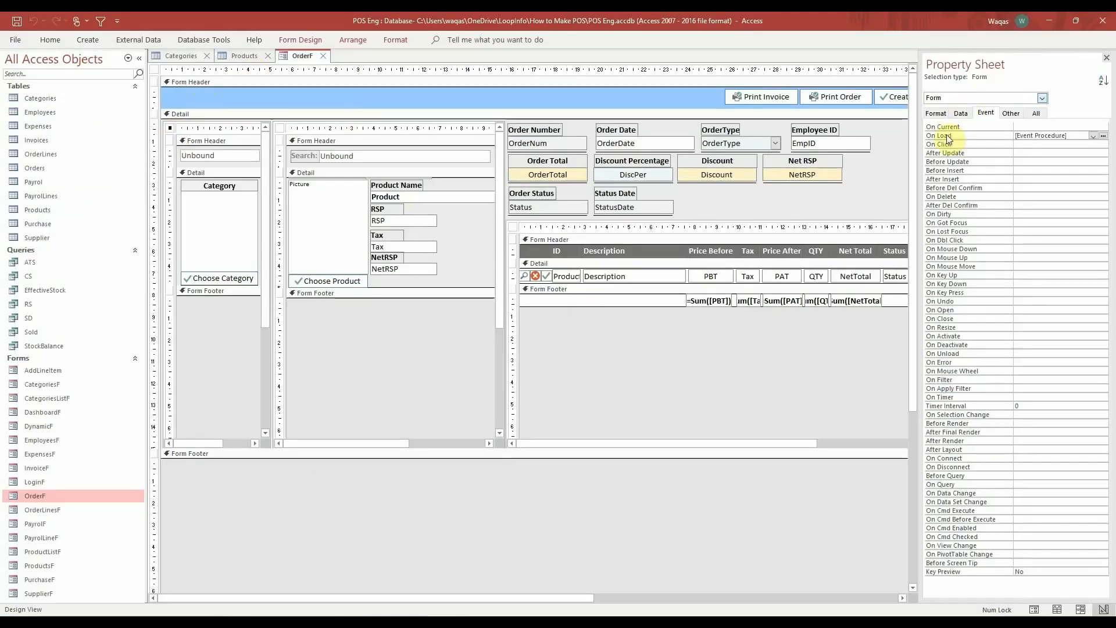
left_click(961, 114)
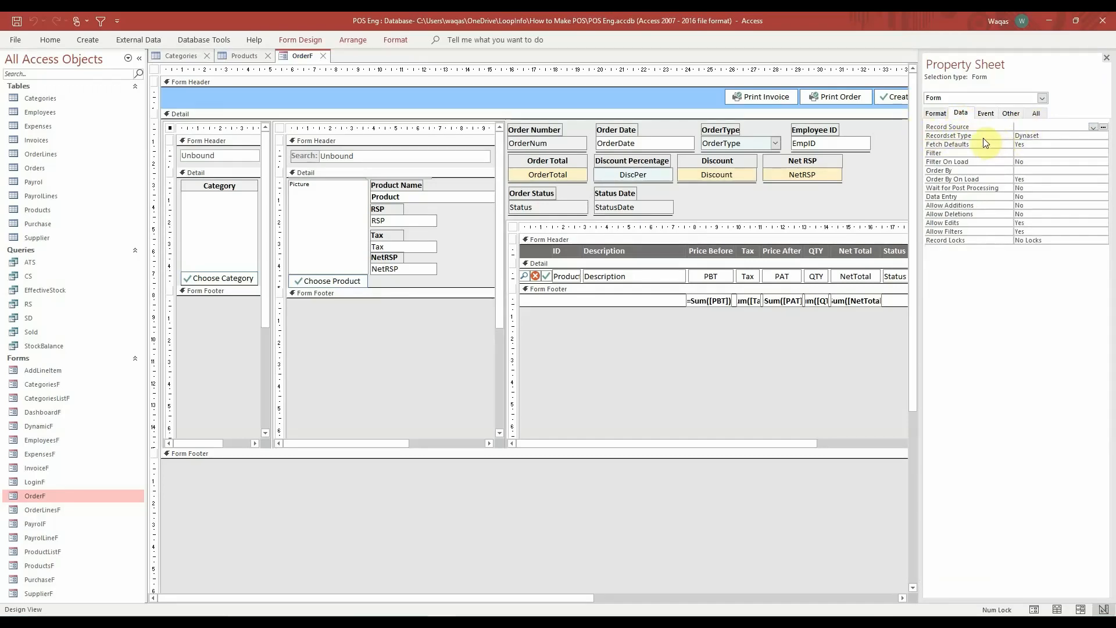
key("alt+Tab")
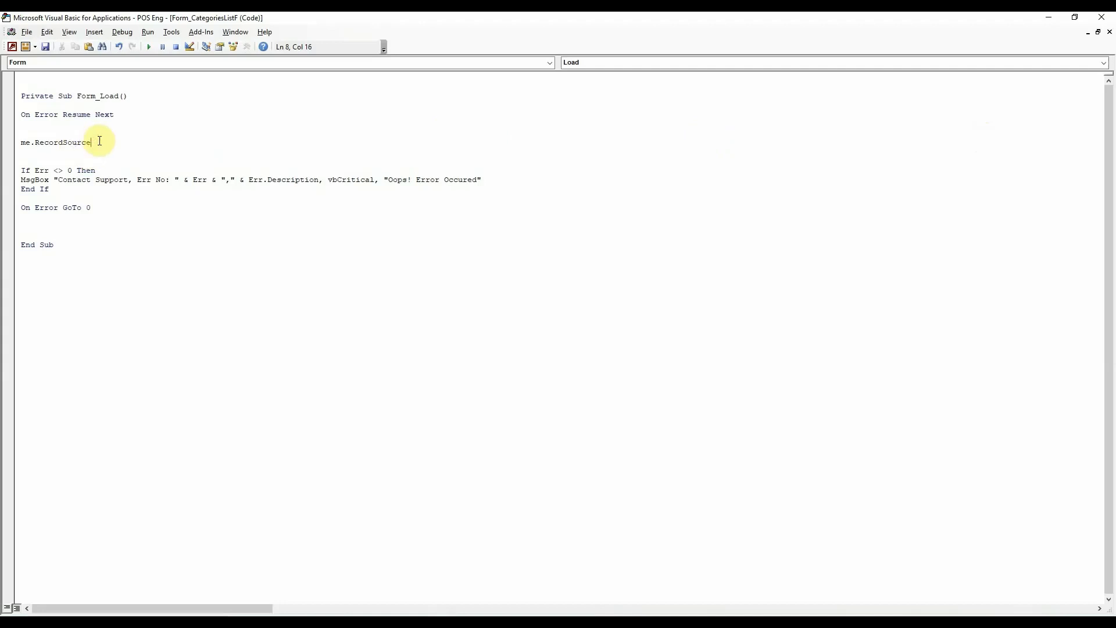
type("=")
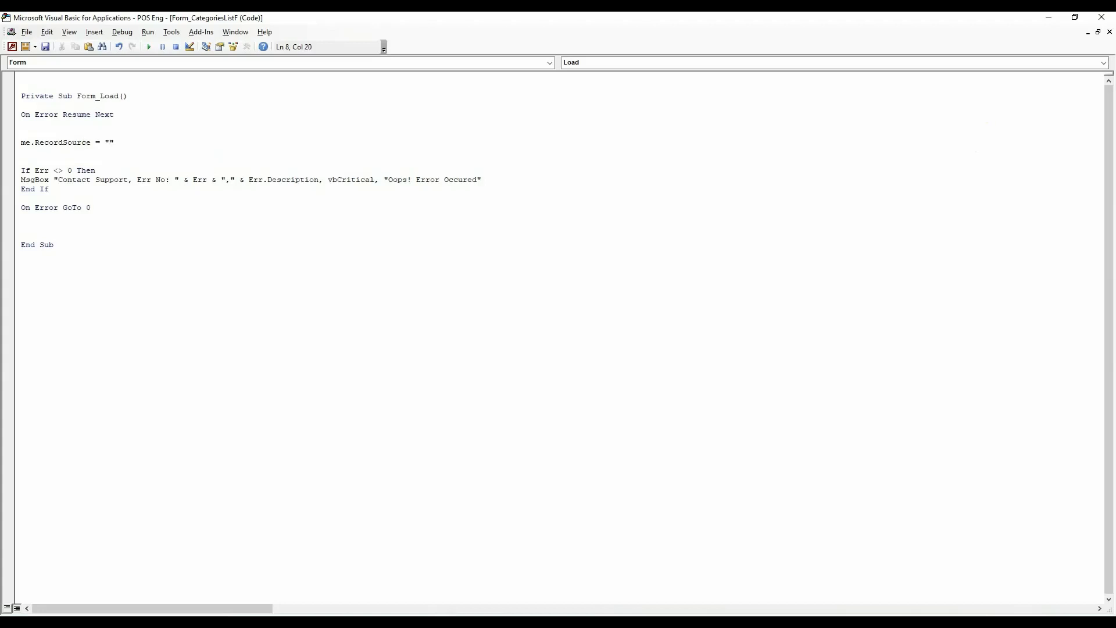
Fill the RecordSource string with SELECT CategoryID,Category,Picture, consulting the Categories table in Access for the field names.
key("alt+Tab")
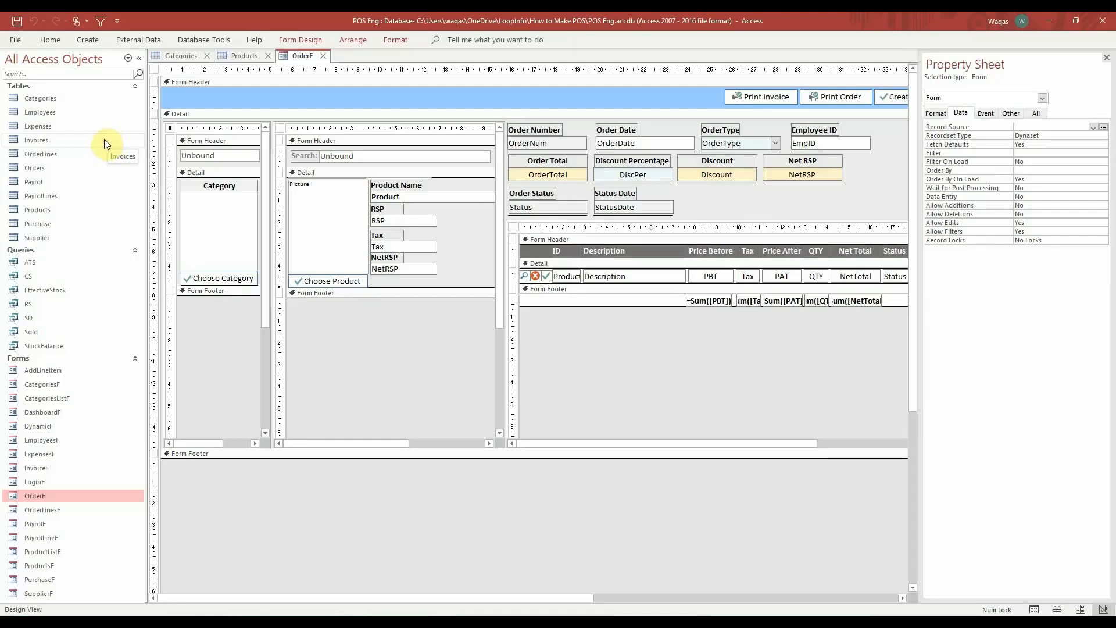
left_click(186, 57)
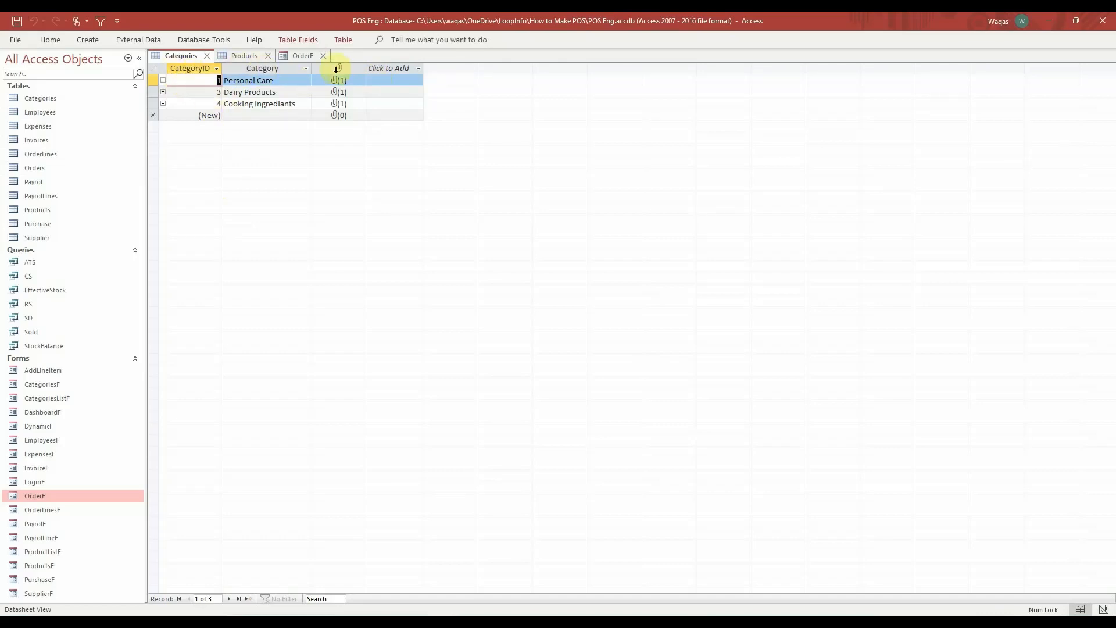
key("alt+Tab")
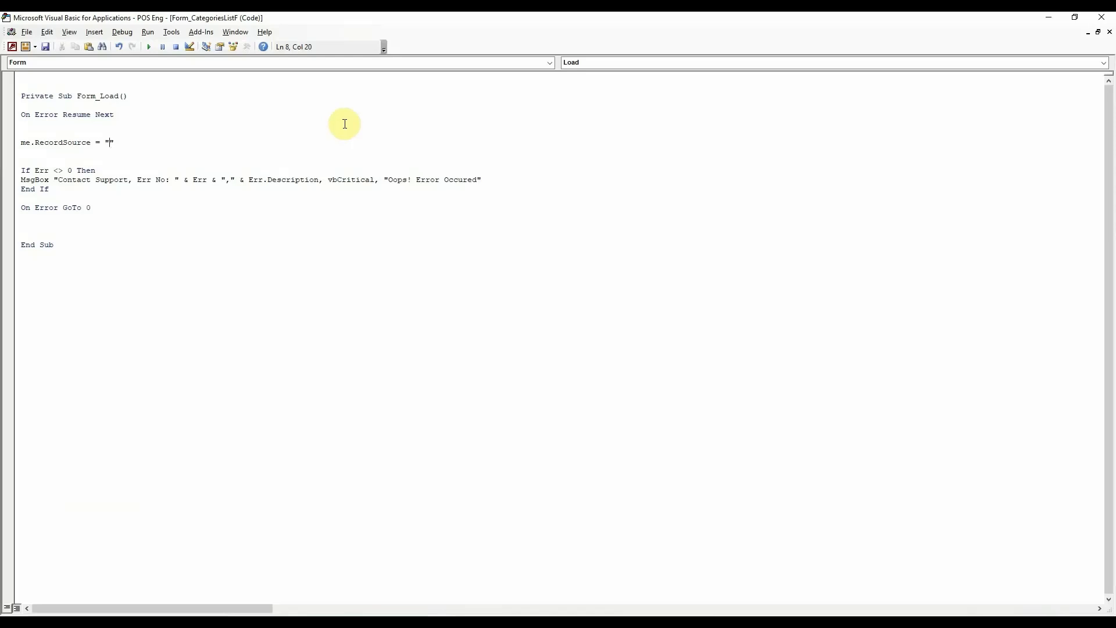
type("SELECT CategoryID,")
key("alt+Tab")
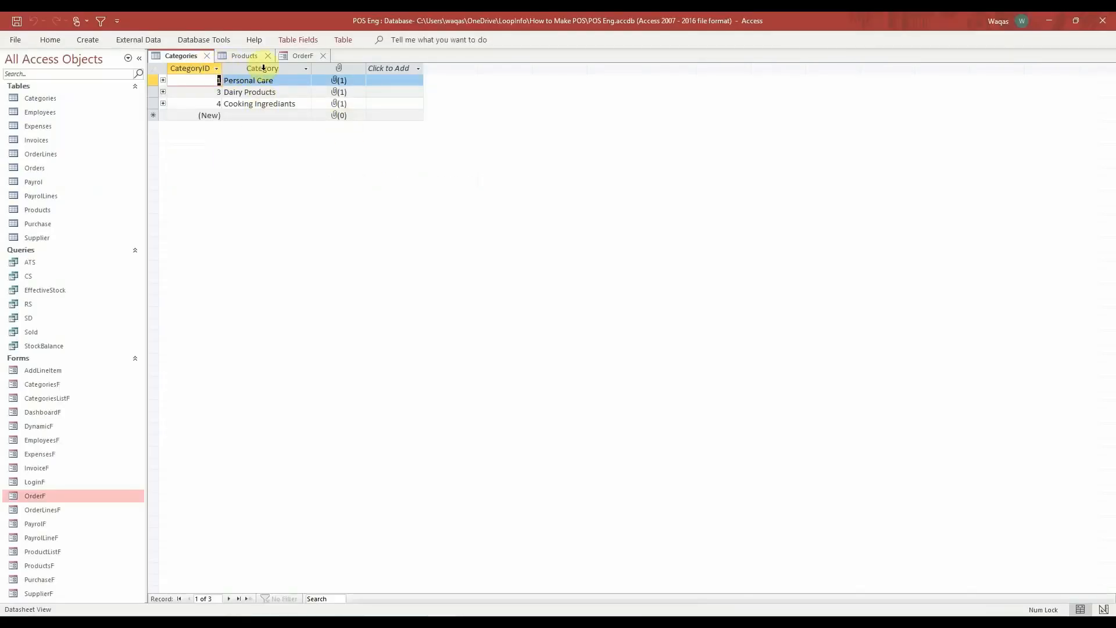
key("alt+Tab")
type("Category")
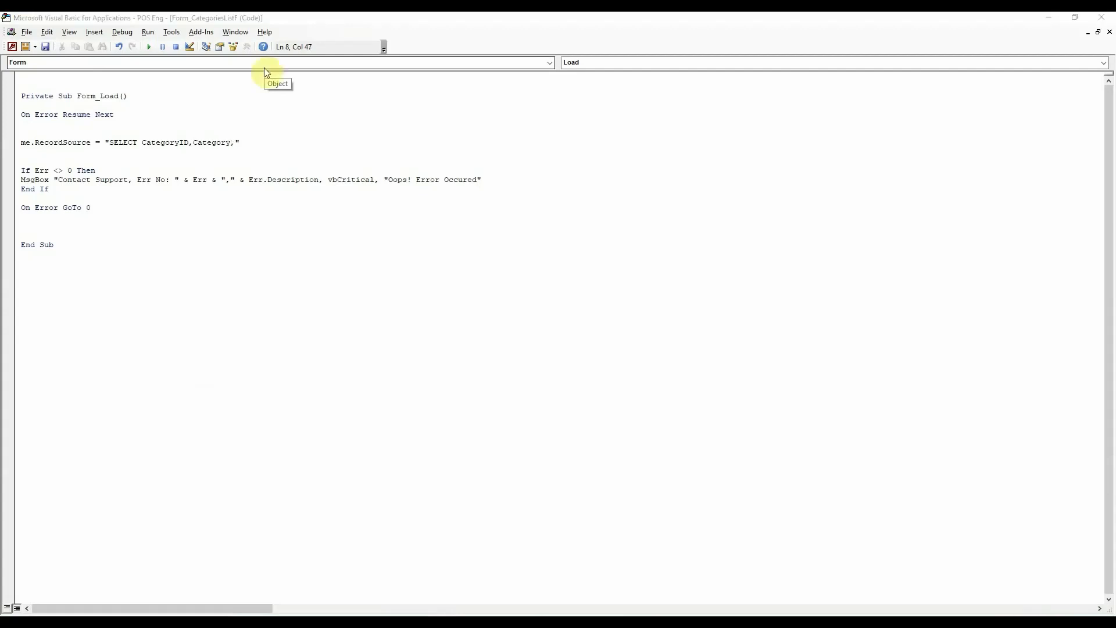
key("alt+Tab")
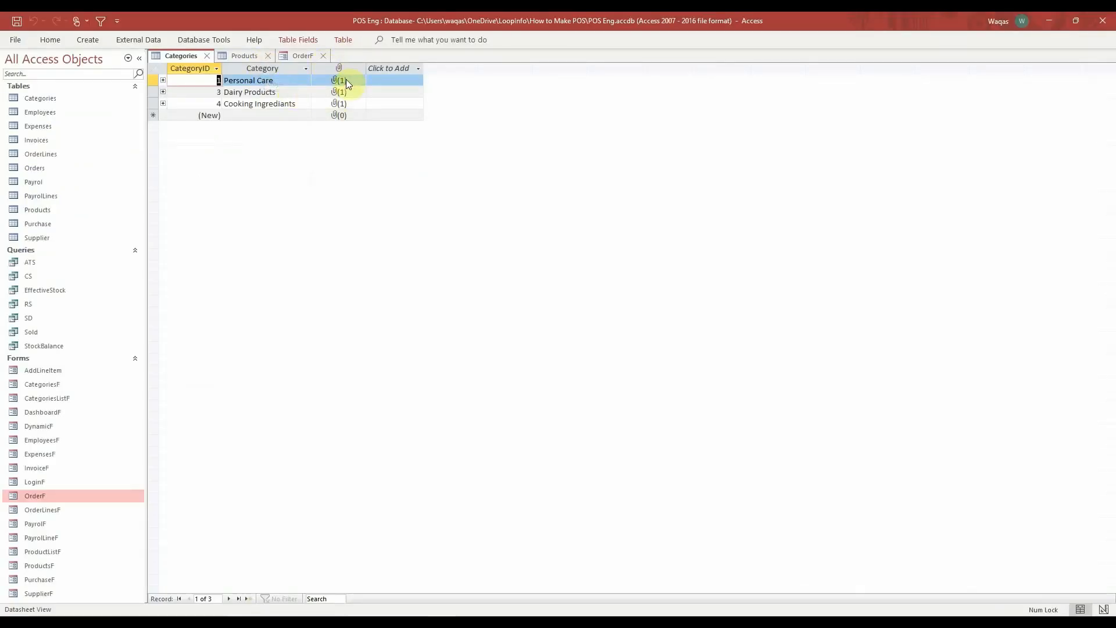
key("alt+Tab")
type(",Picture")
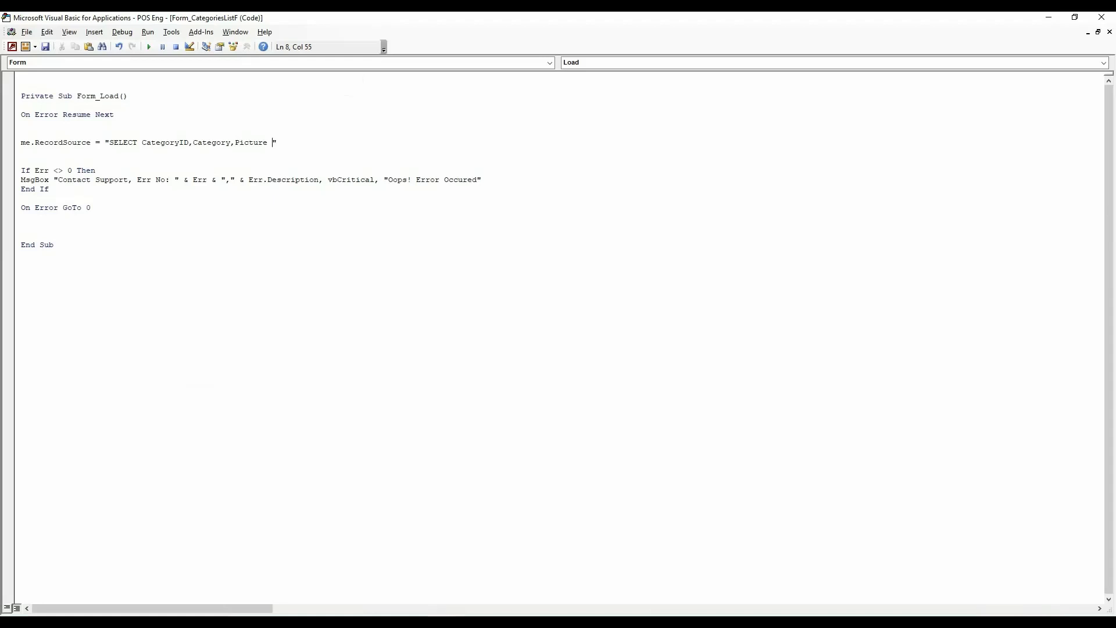
Complete the RecordSource query with FROM Categories, checking the table name in Access.
key("alt+Tab")
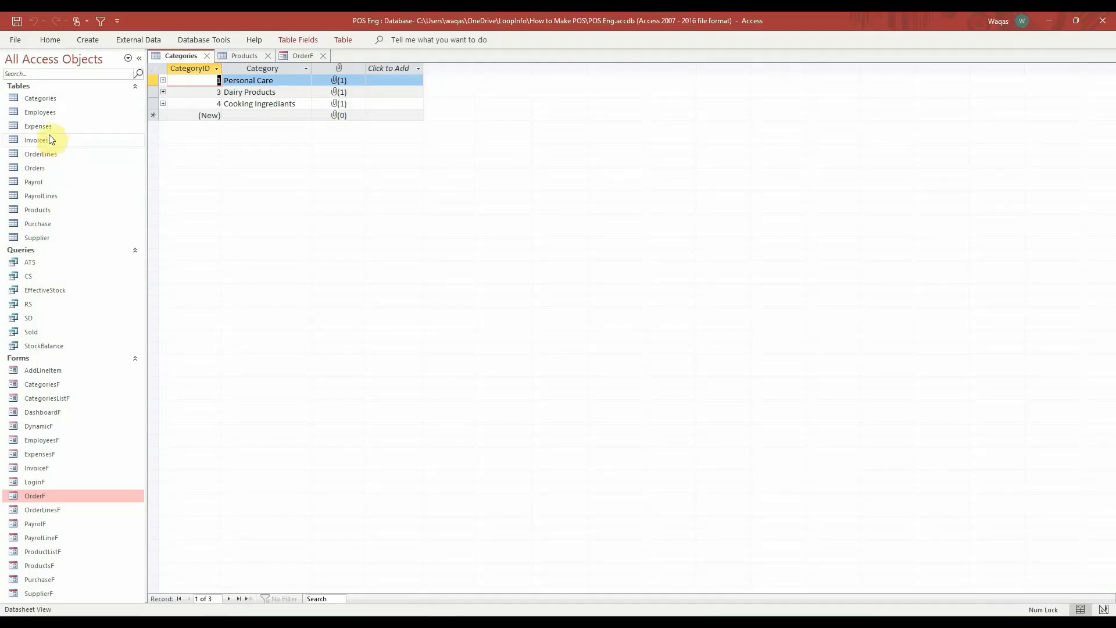
key("alt+Tab")
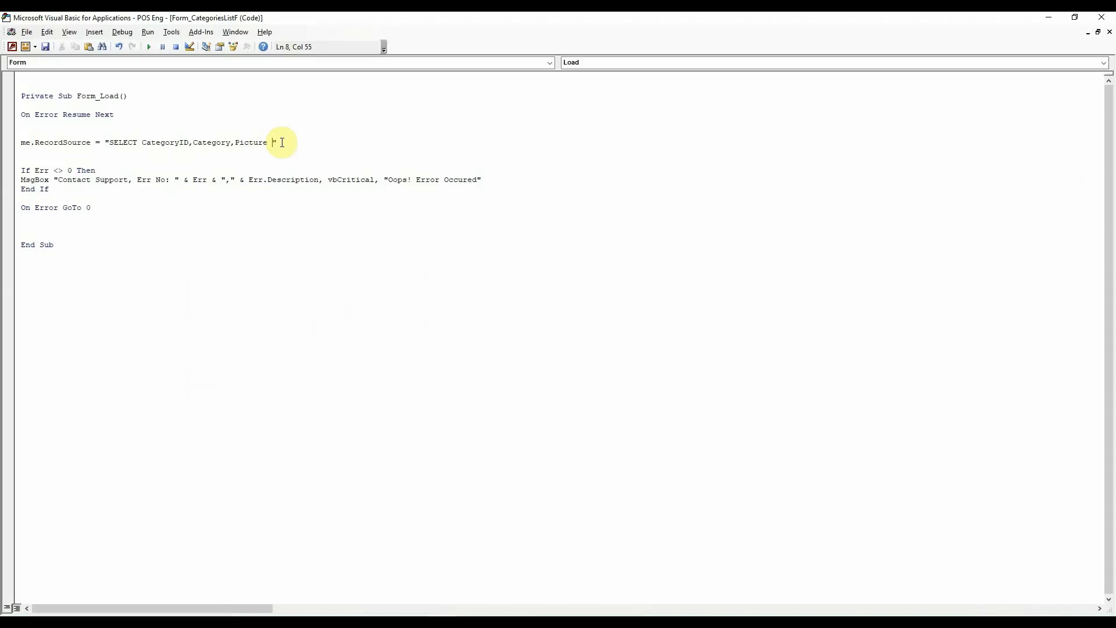
type("FROM")
key("alt+Tab")
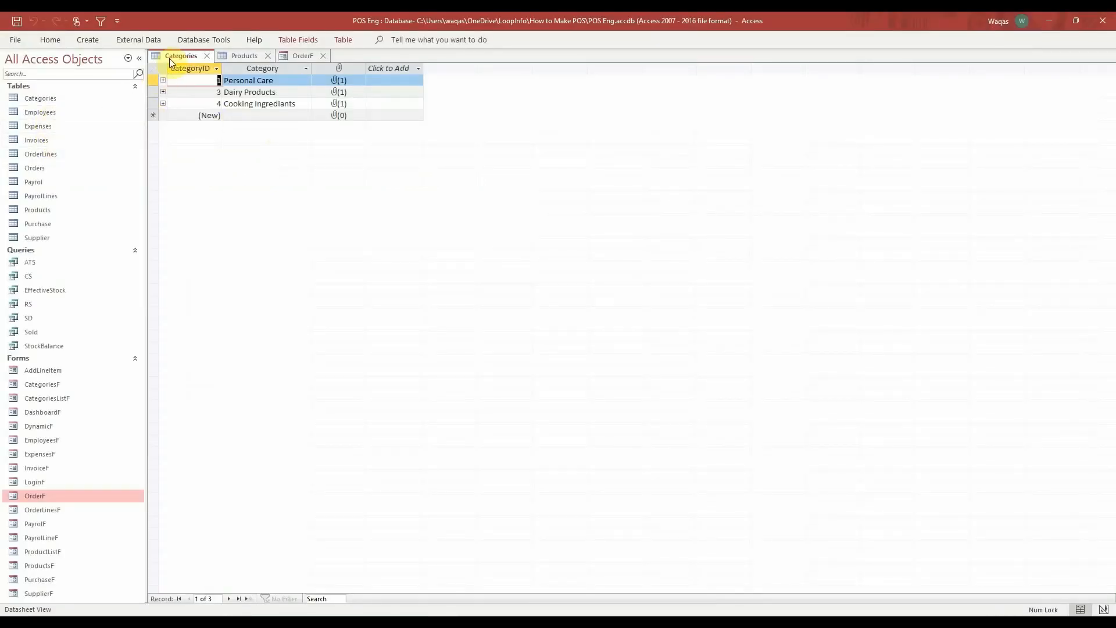
key("alt+Tab")
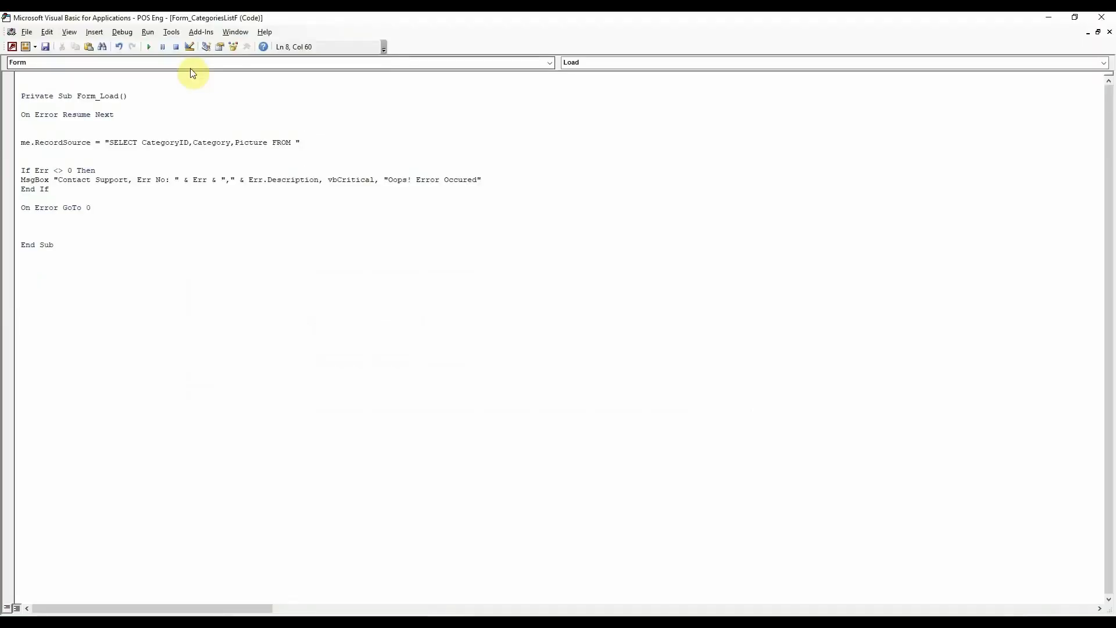
key("alt+Tab")
key("alt+Tab")
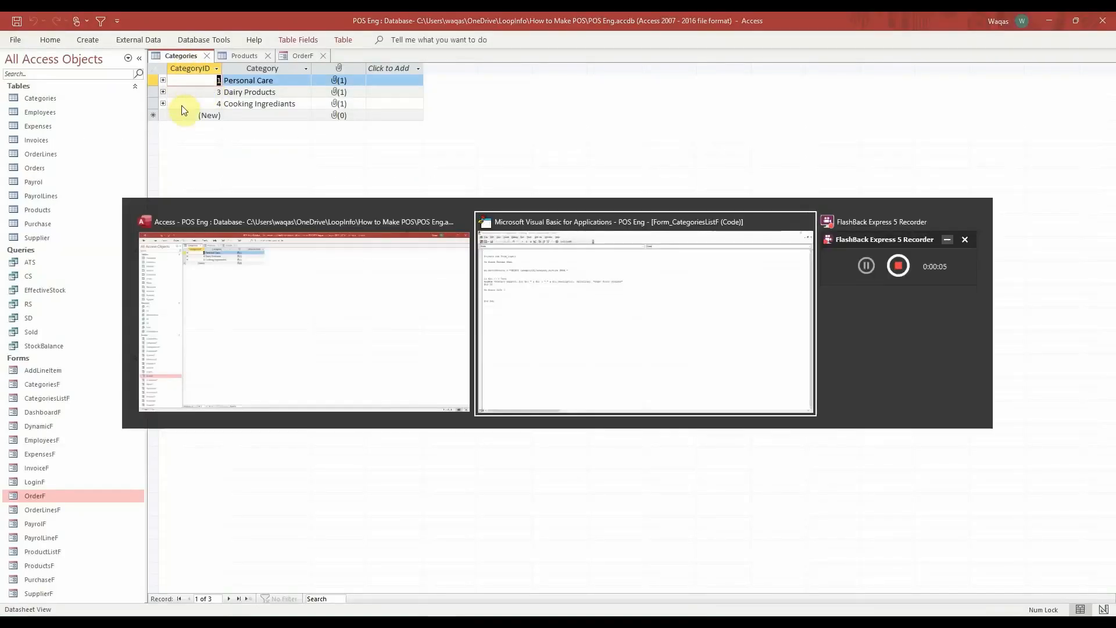
key("alt+Tab")
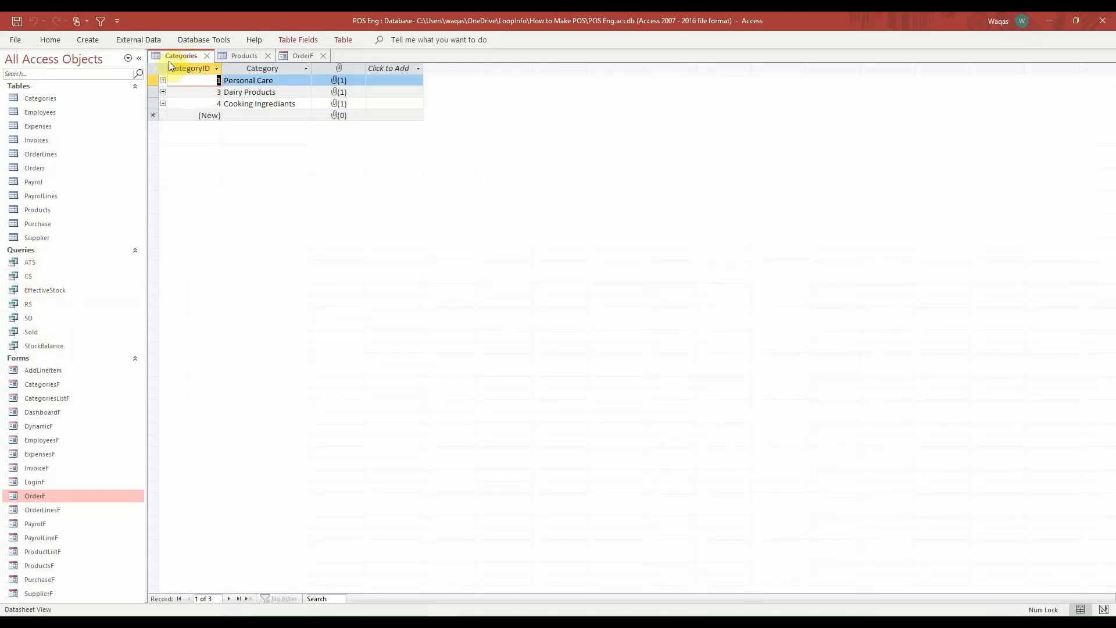
key("alt+Tab")
type("Categories")
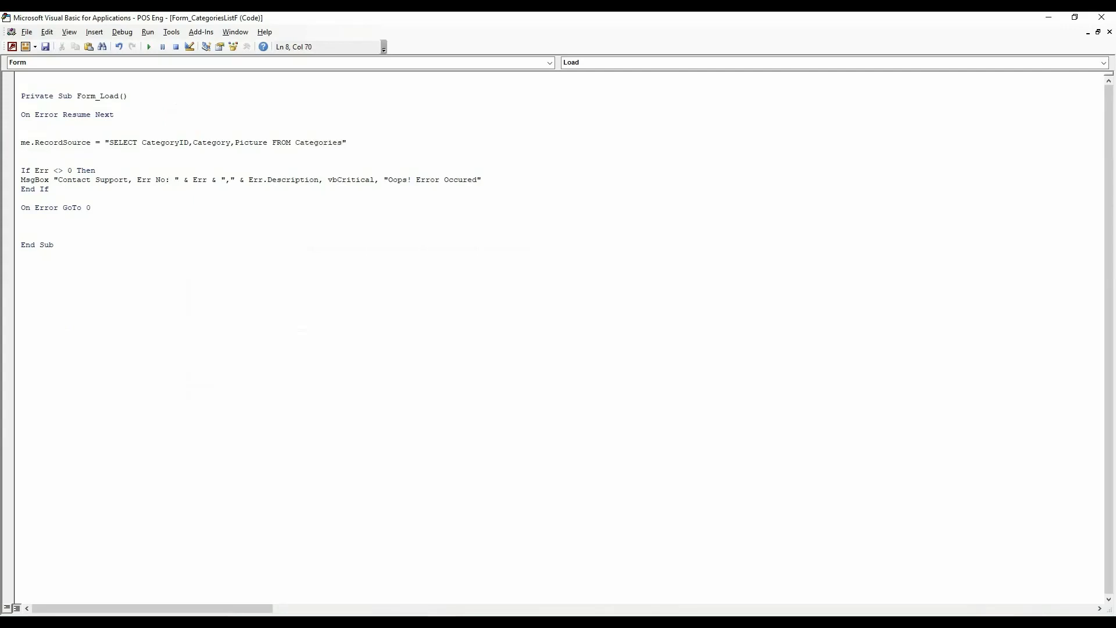
Compile the POS Eng VBA project and close the code editor.
key("Down")
key("Down")
left_click(122, 31)
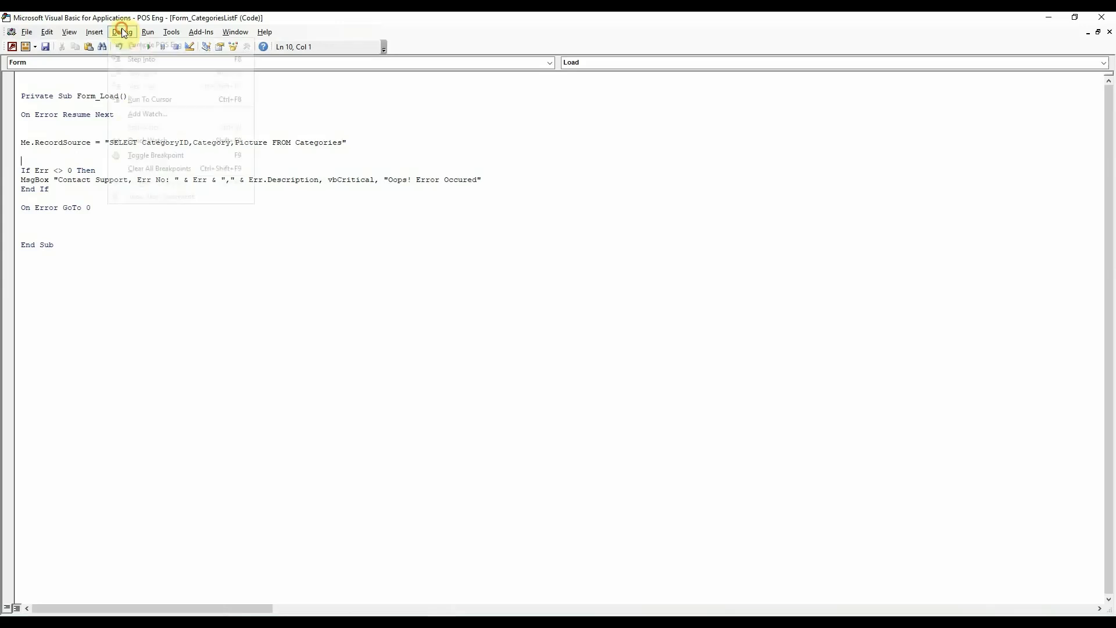
left_click(134, 44)
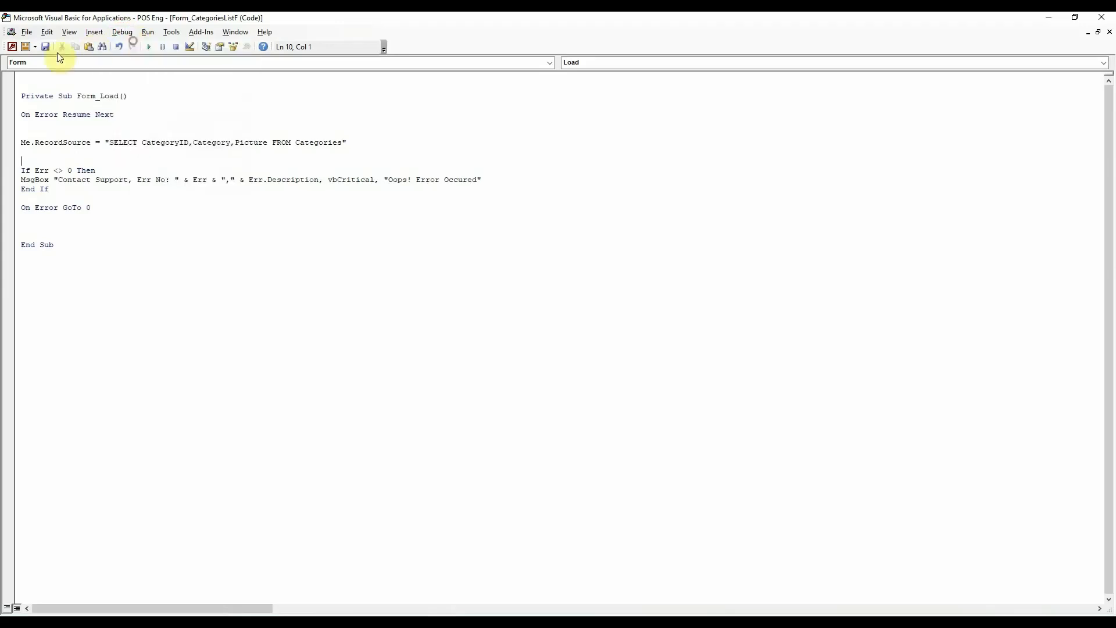
left_click(1103, 21)
Display OrderF in Form View and look through the categories loaded in the category subform.
left_click(285, 56)
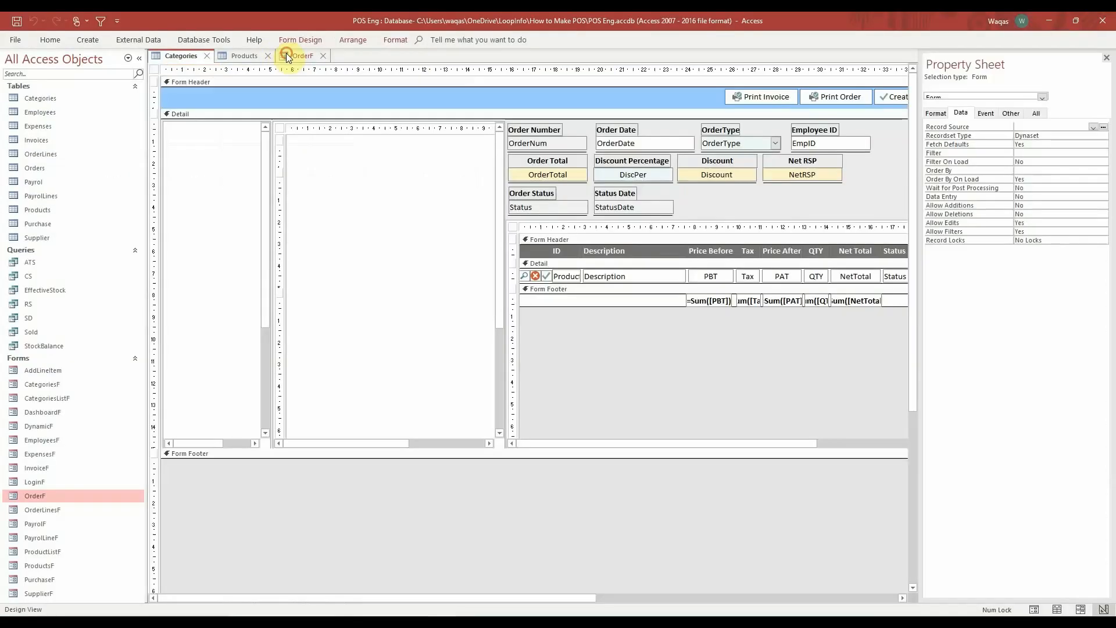
right_click(284, 56)
left_click(289, 60)
right_click(286, 56)
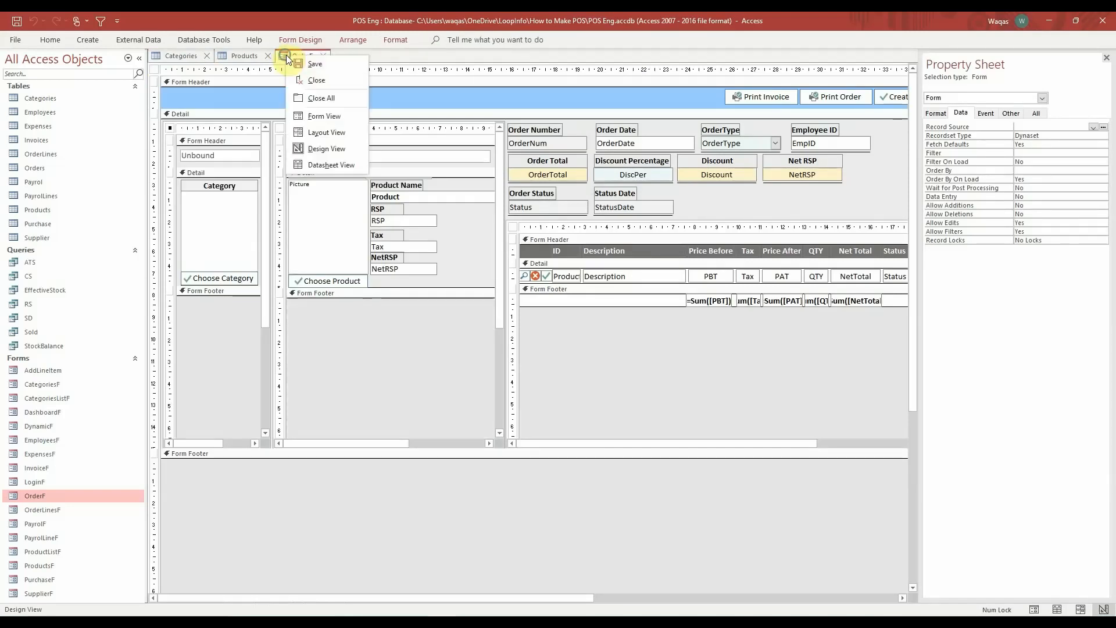
left_click(291, 60)
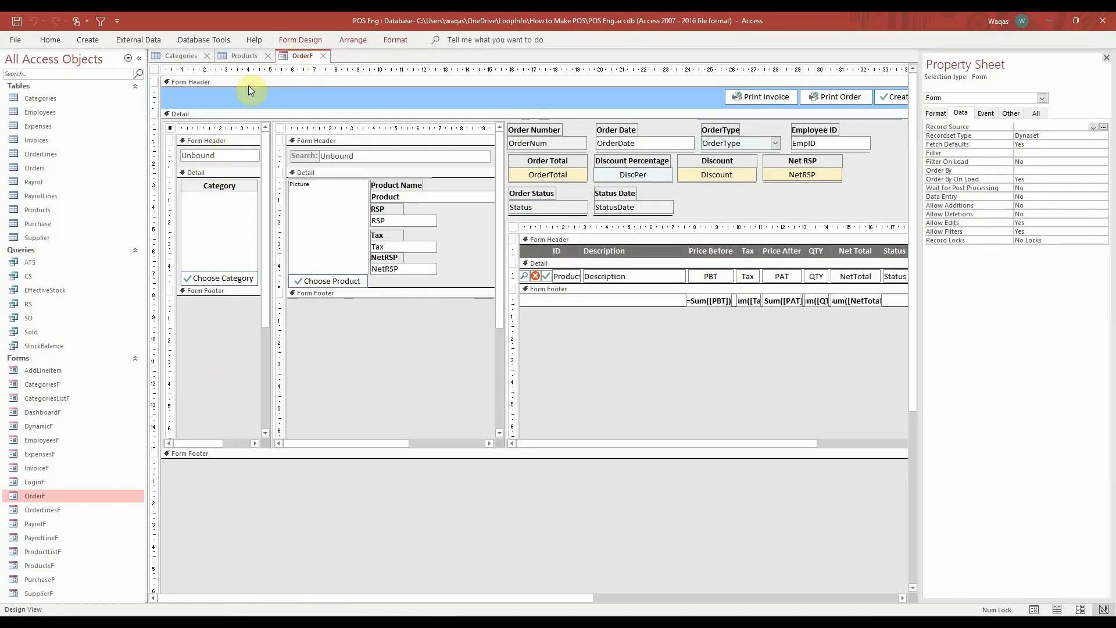
right_click(292, 55)
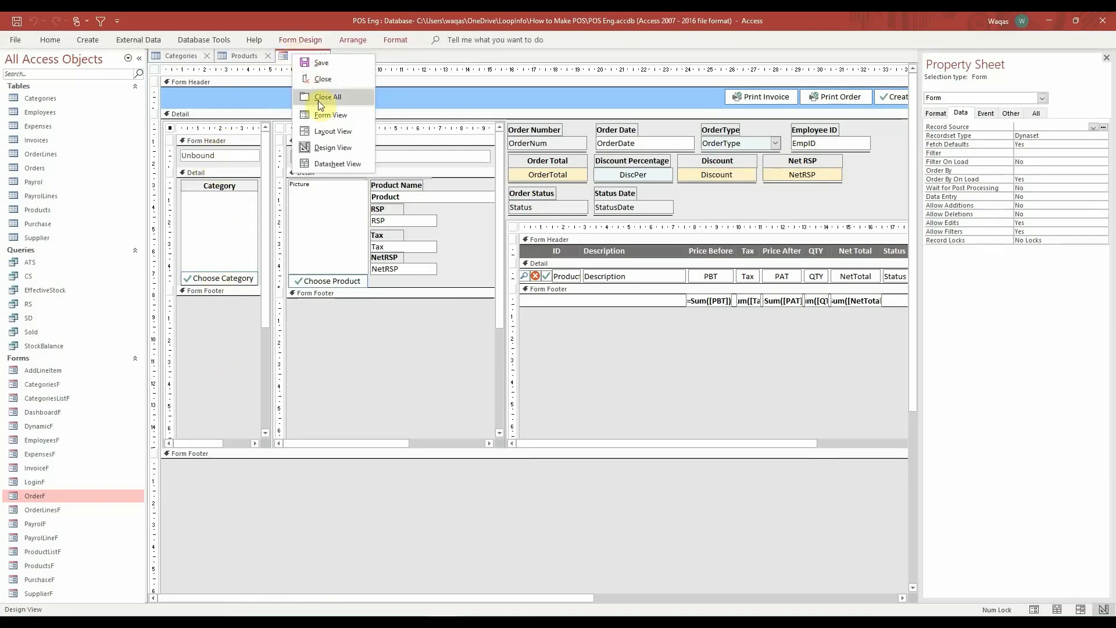
left_click(323, 120)
left_click_drag(319, 78, 339, 83)
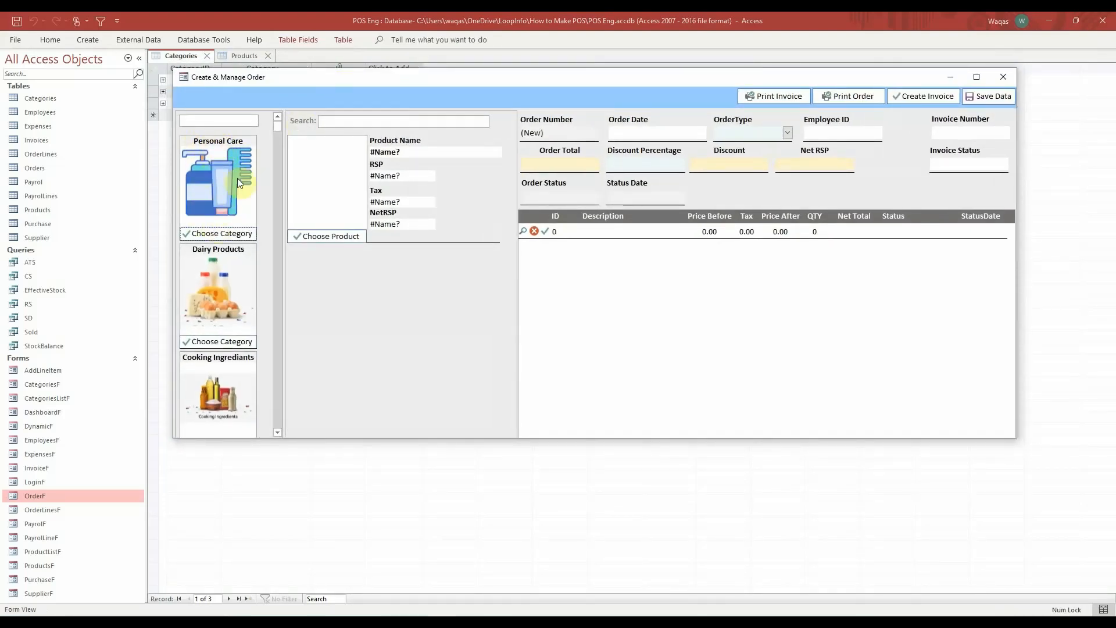
left_click(277, 433)
left_click_drag(277, 382, 285, 266)
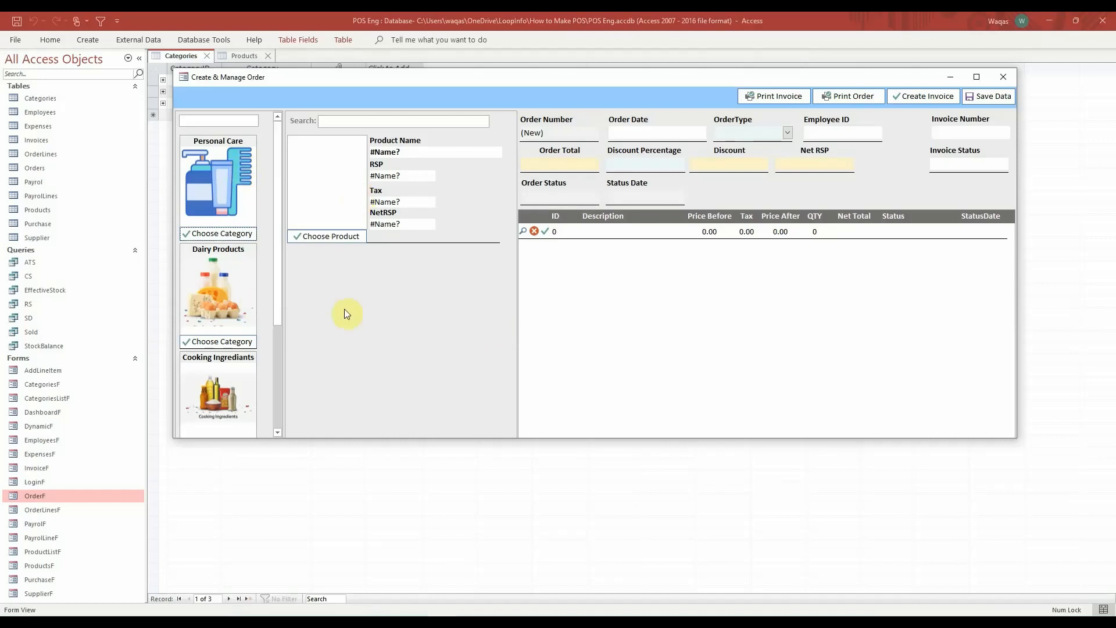
Switch OrderF to Design View and create an On Load event procedure in code for the product list subform.
right_click(620, 99)
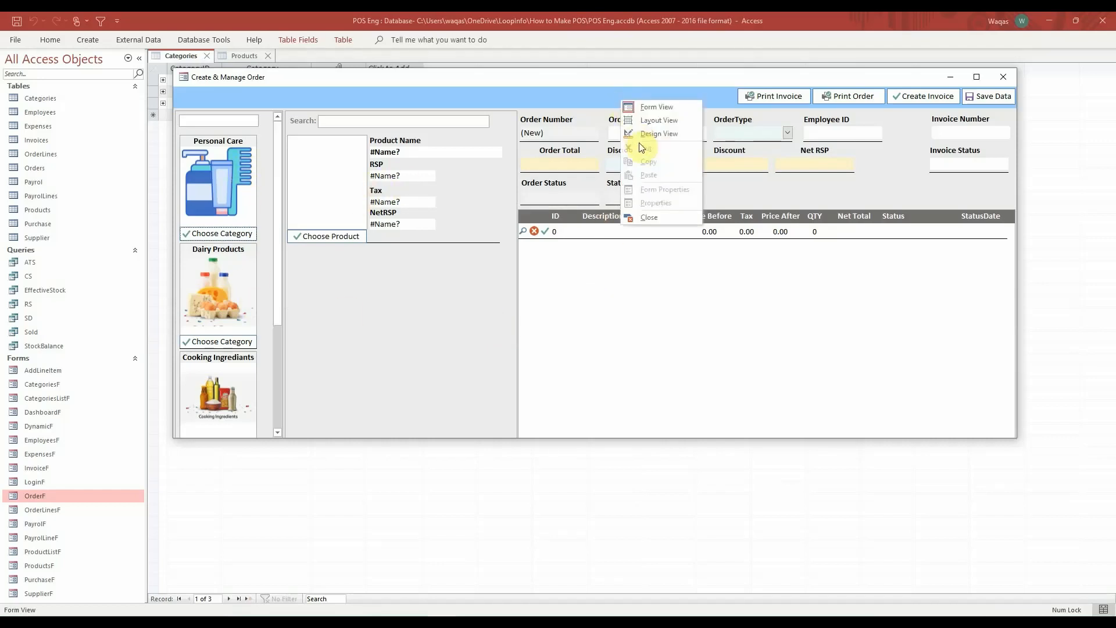
left_click(644, 133)
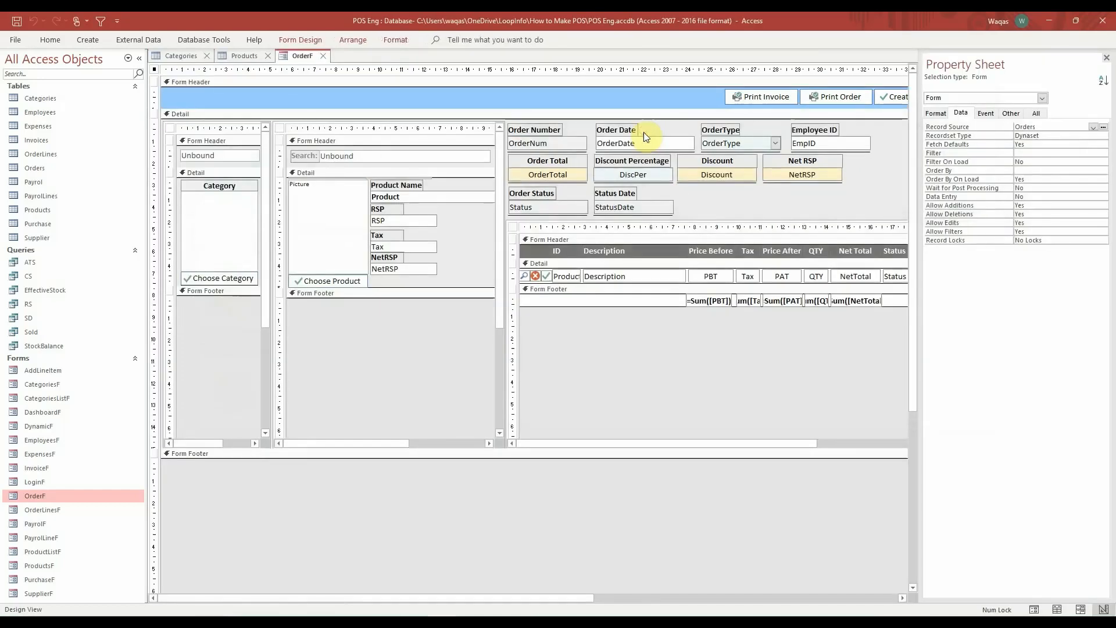
left_click(279, 128)
left_click(279, 128)
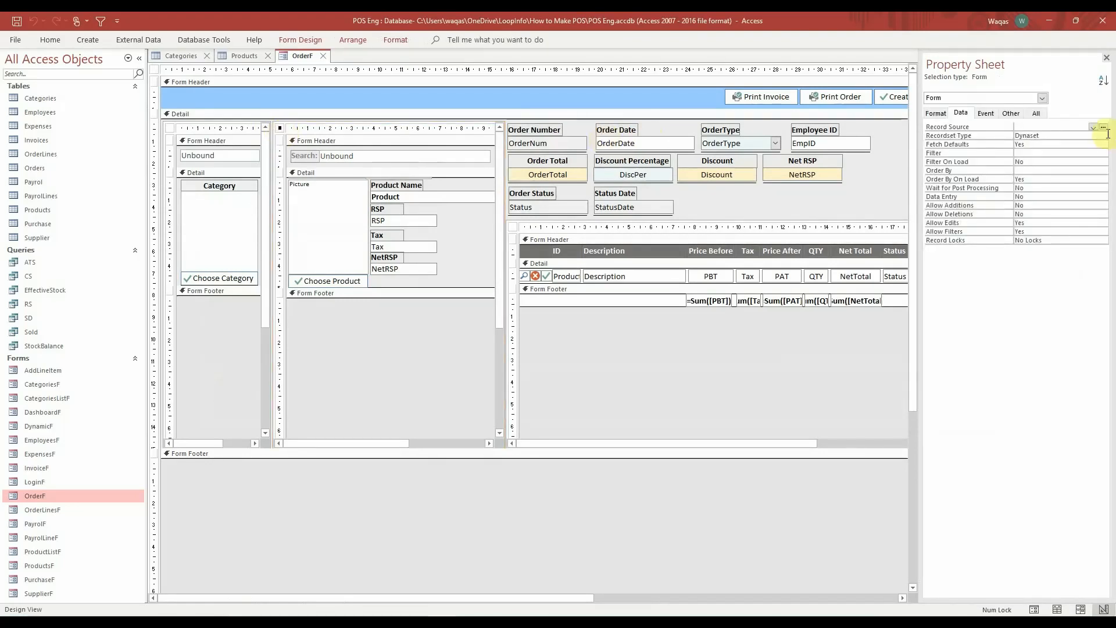
left_click(987, 113)
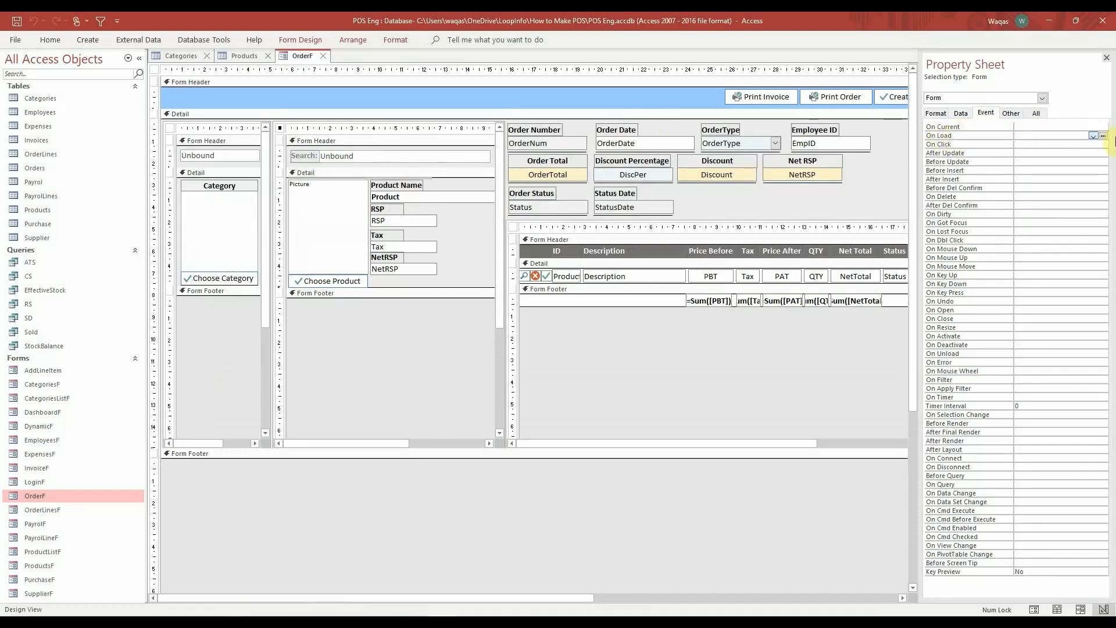
left_click(1103, 137)
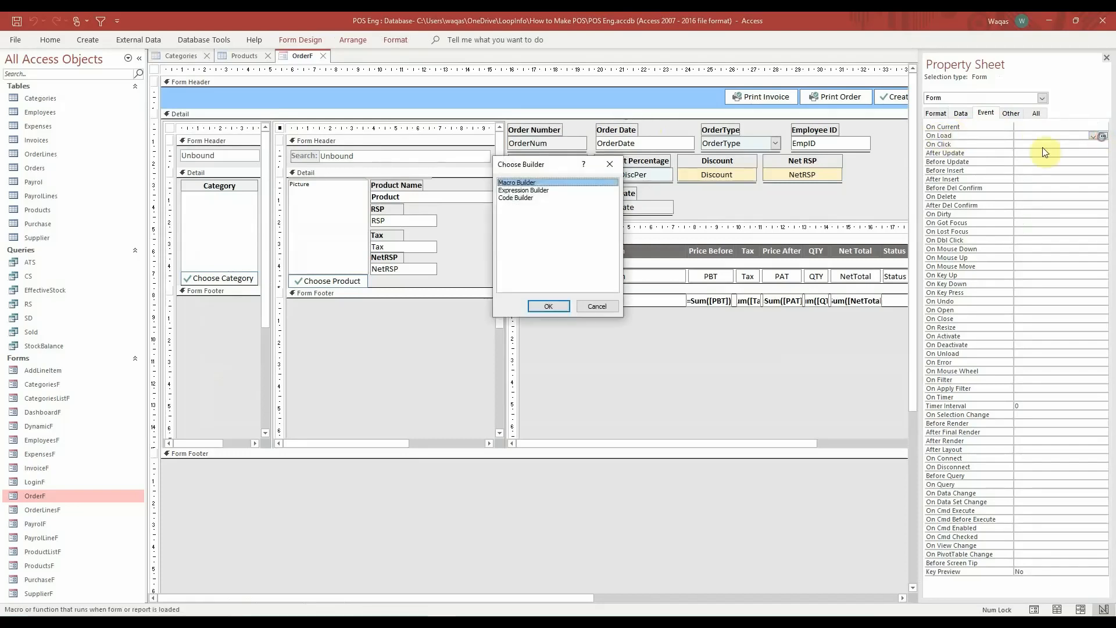
double_click(524, 198)
Insert the If Err <> 0 block with the "Contact Support" critical message box and On Error GoTo 0 in Form_Load.
key("Return")
key("Return")
key("Return")
key("Return")
key("Return")
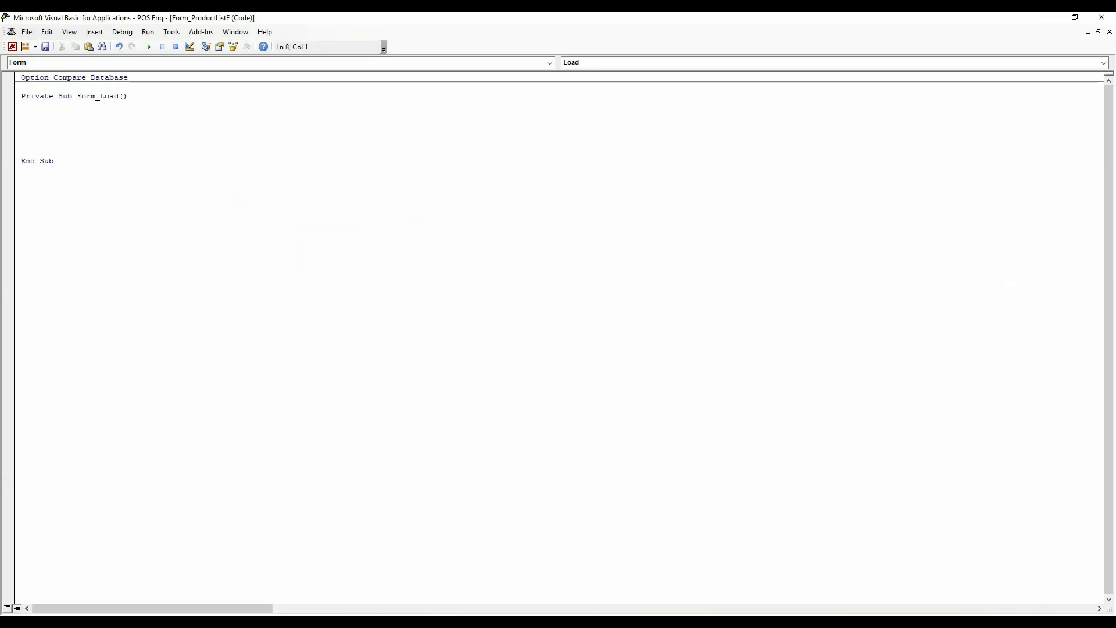
type("If Err <> 0 Then MsgBox \"Contact Support, Err No: \" & Err & \",\" & Err.Description, vbCritical, \"Oops! Error Occured\" End If  On Error GoTo 0")
key("Up")
key("Up")
key("Up")
key("Up")
key("Up")
key("Up")
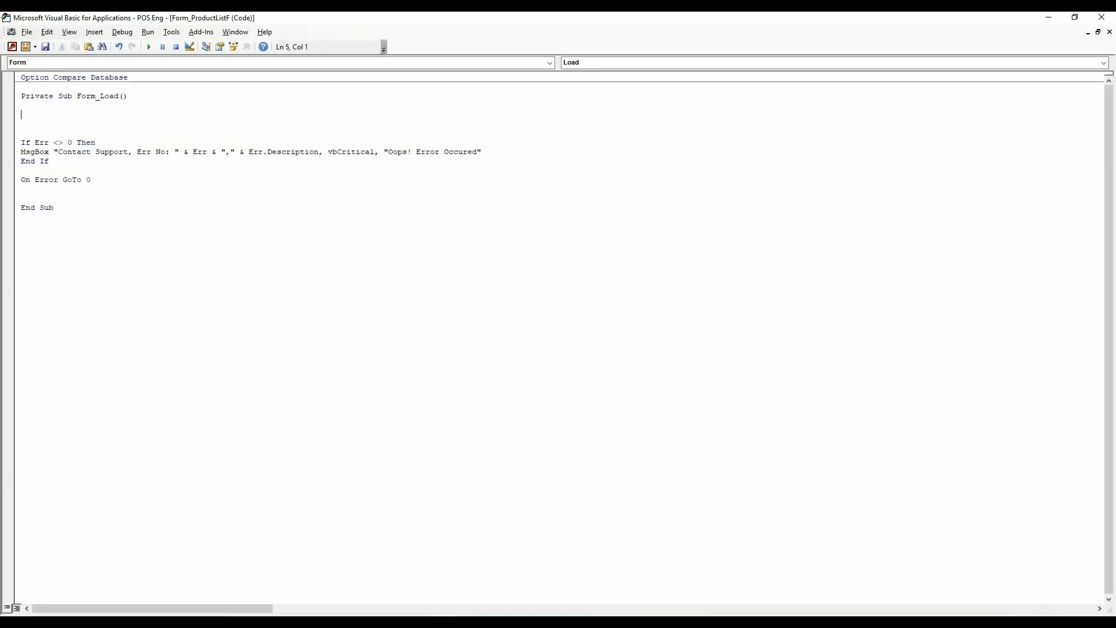
Add On Error Resume Next at the start of Form_Load, leaving blank lines below it.
type("on error resumennext")
key("Return")
key("Return")
key("Return")
key("Down")
Begin the me.RecordSource assignment in Form_Load after consulting the Products table and the product subform in Access.
key("alt+F11")
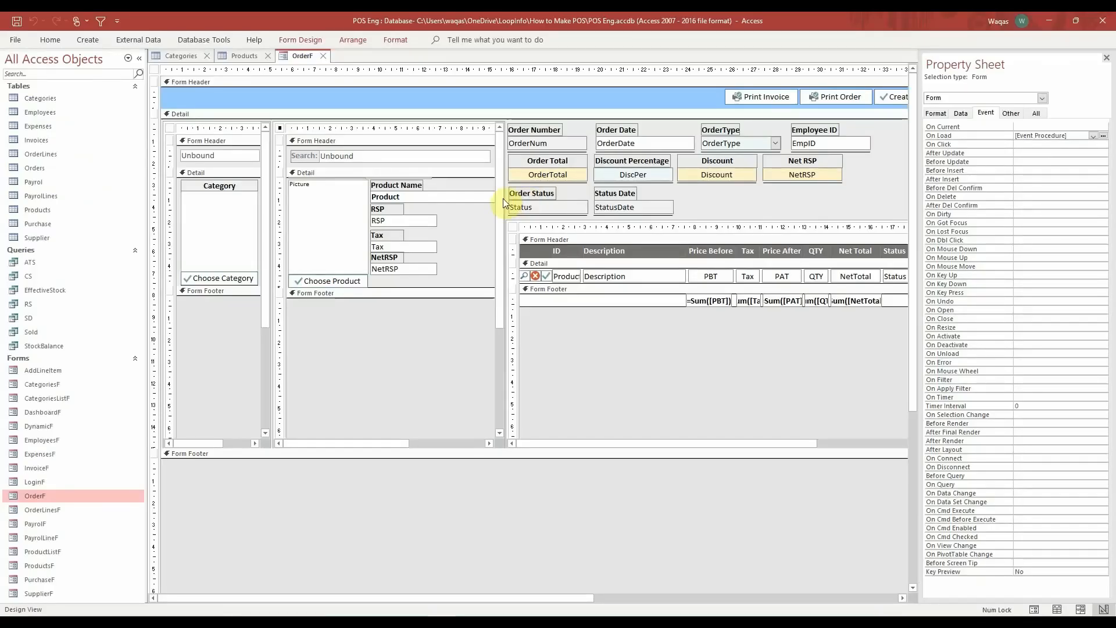
left_click(242, 55)
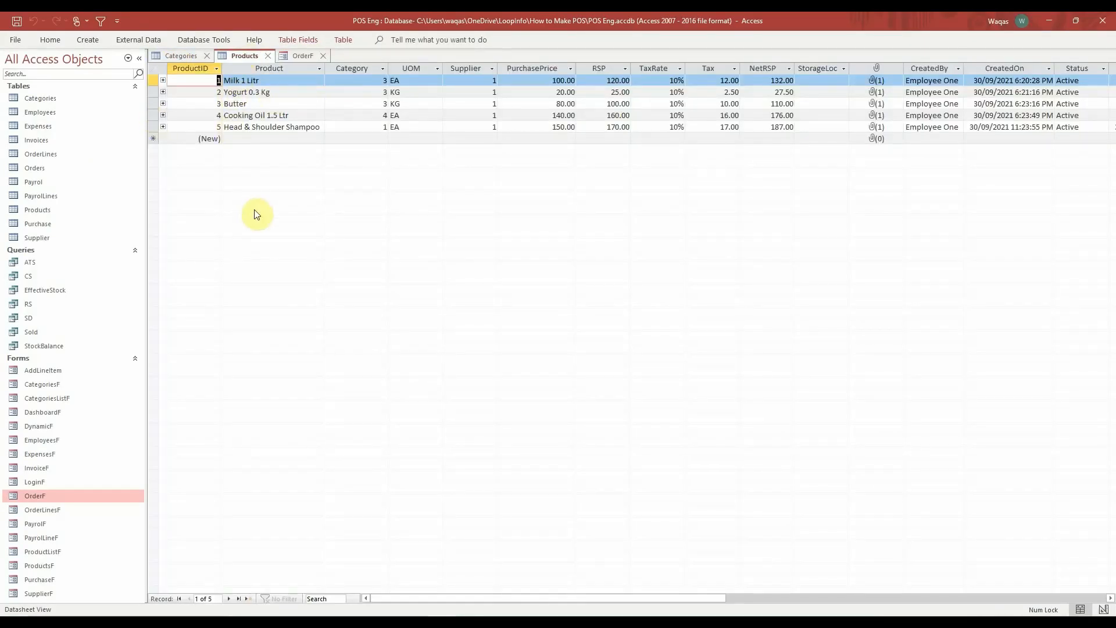
left_click(289, 54)
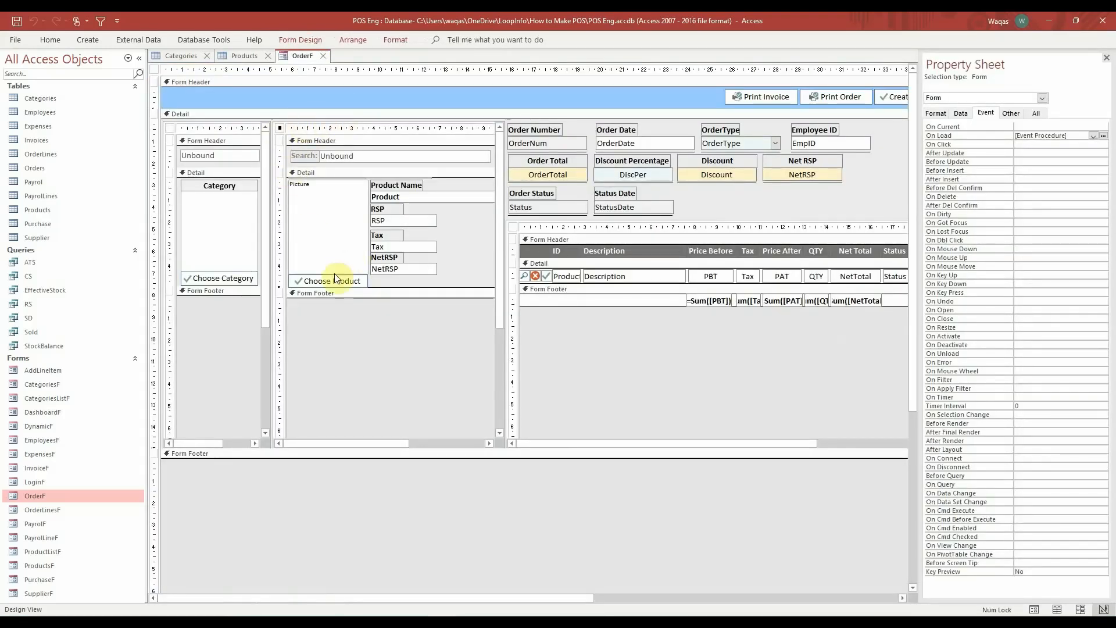
left_click(249, 58)
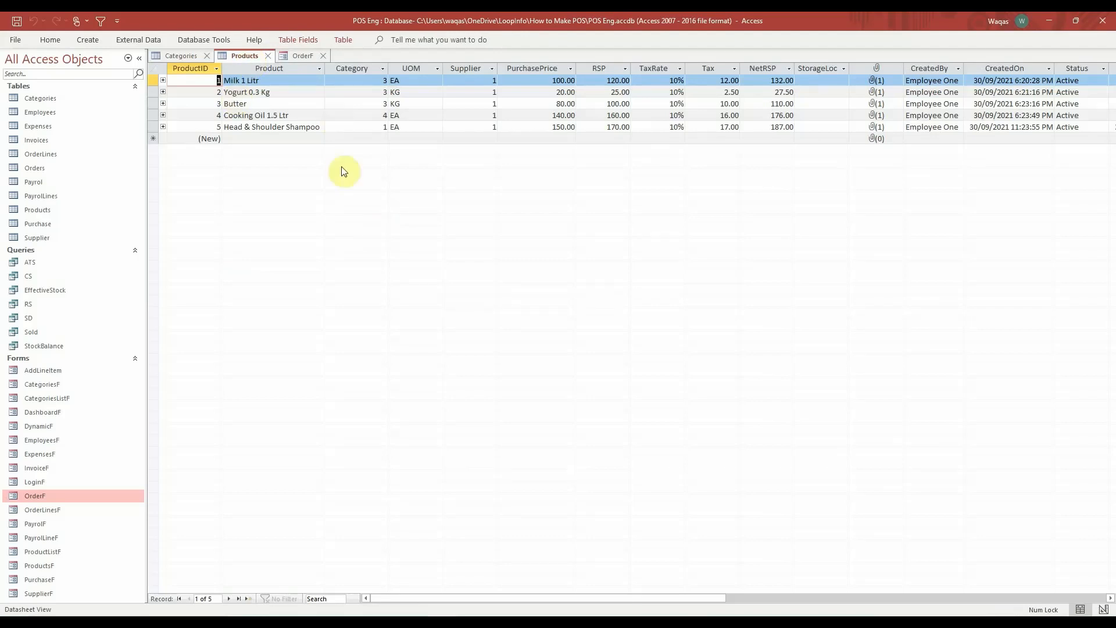
key("alt+Tab")
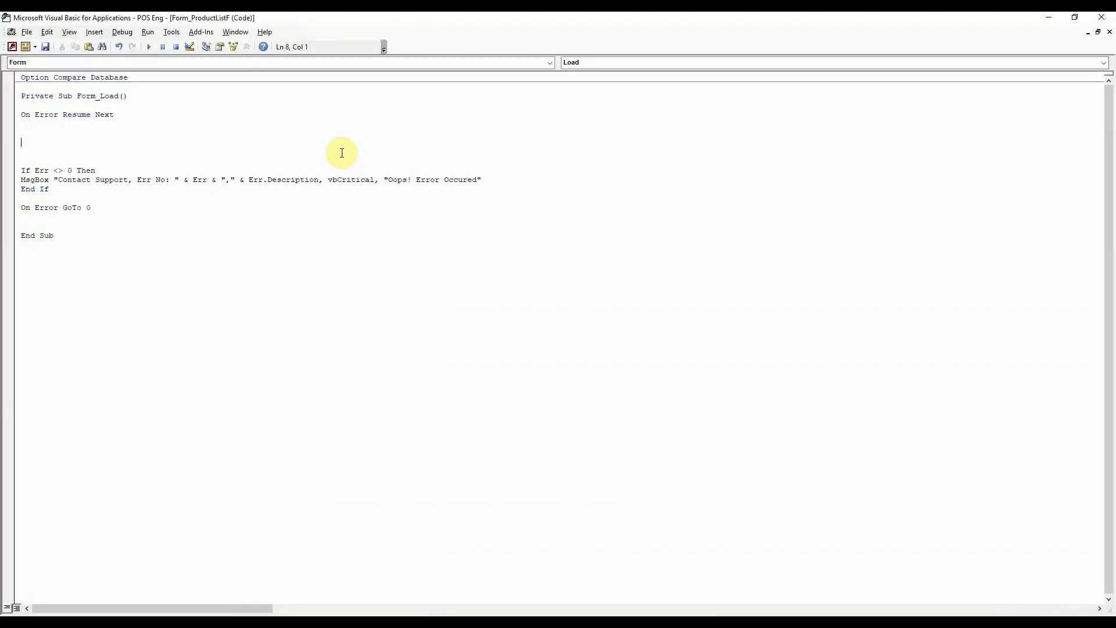
type("me.")
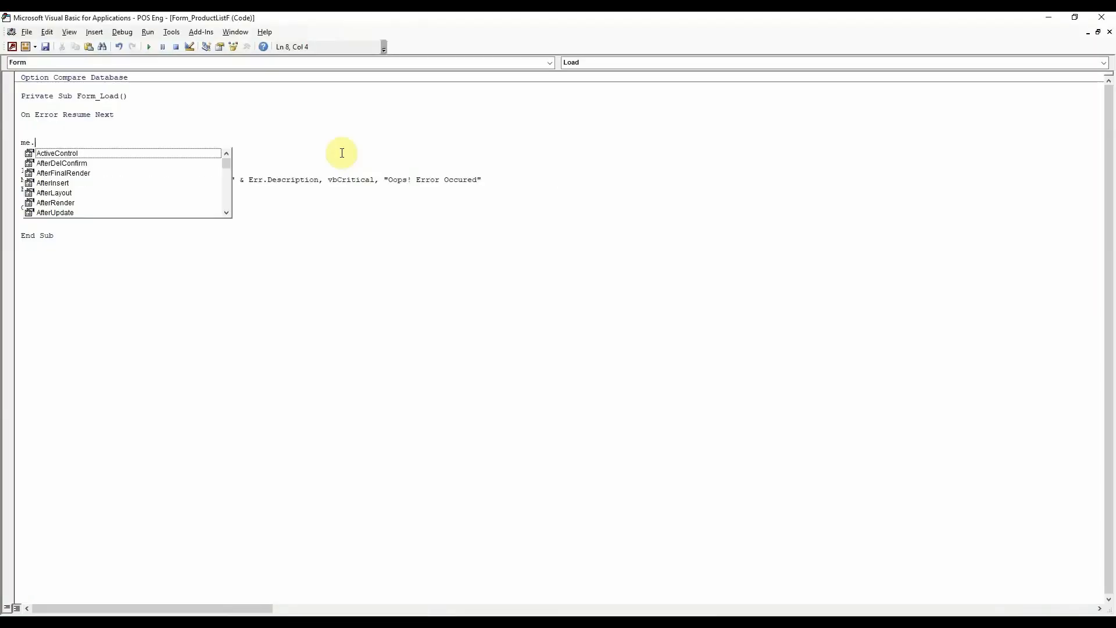
type("recor")
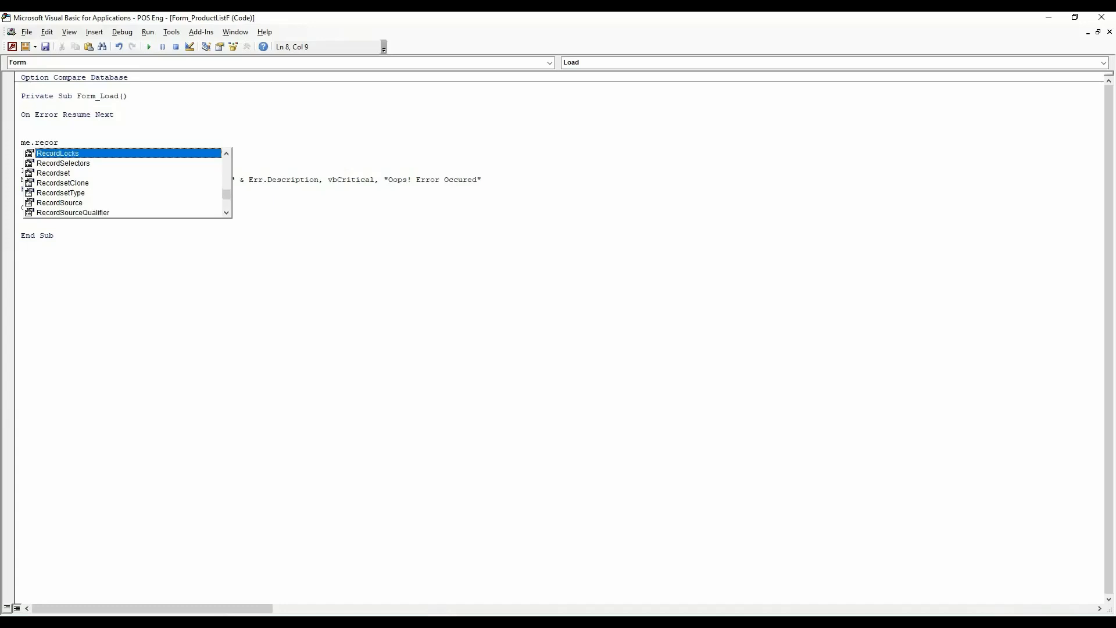
key("Down")
key("Down")
key("Down")
key("Down")
key("Down")
type("=")
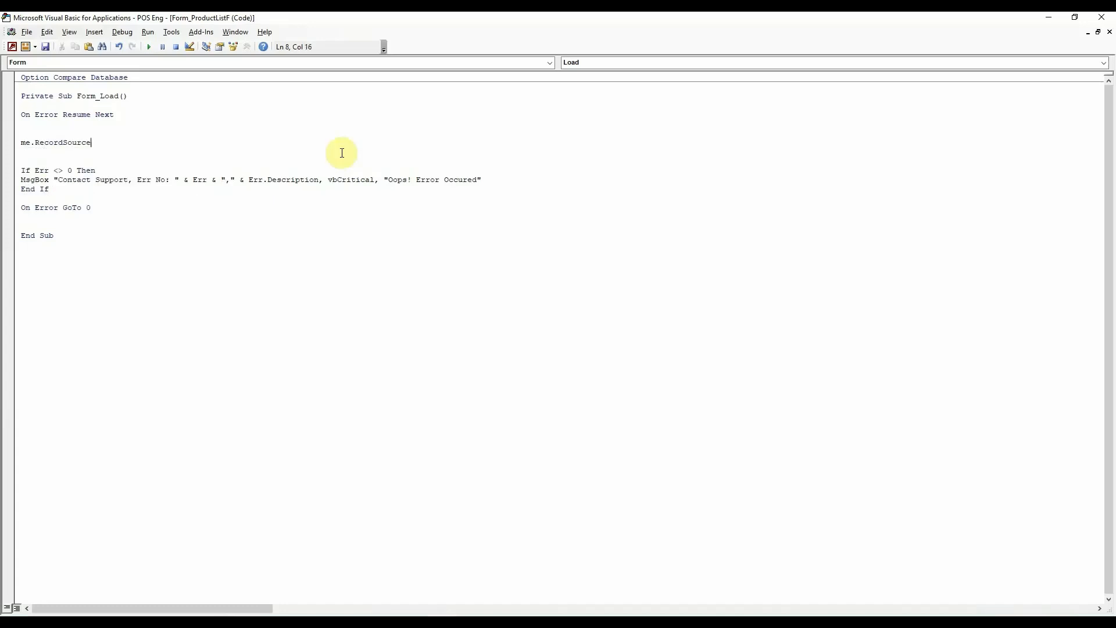
Start the RecordSource query string with SELECT ProductID, checking the field name in the Products table.
key("alt+Tab")
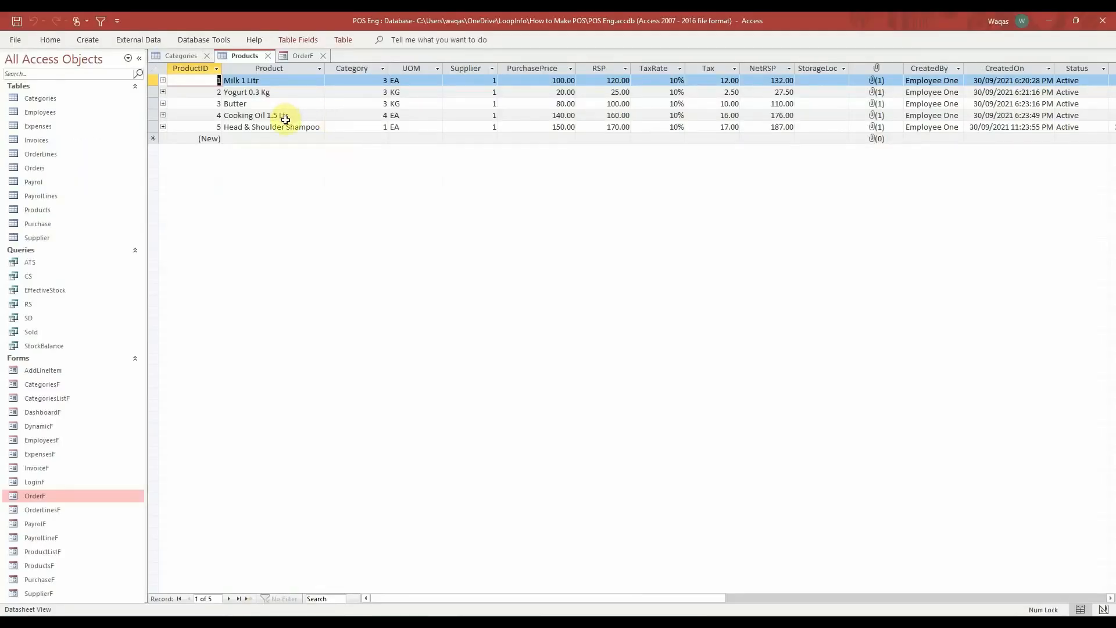
key("alt+Tab")
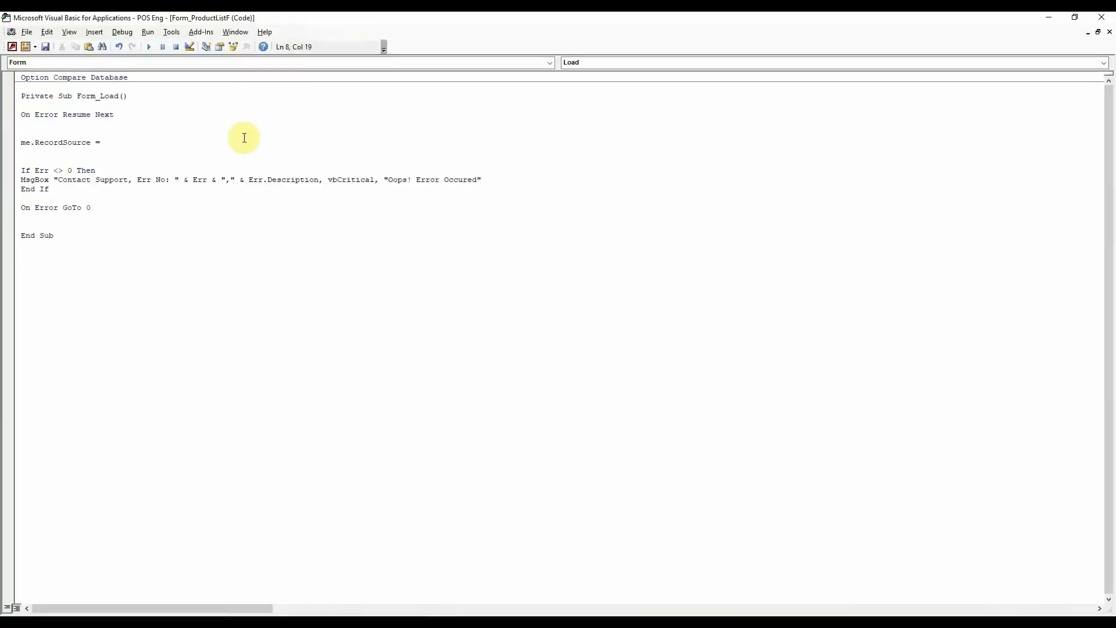
type("\"\"")
type("  SELECT")
key("alt+Tab")
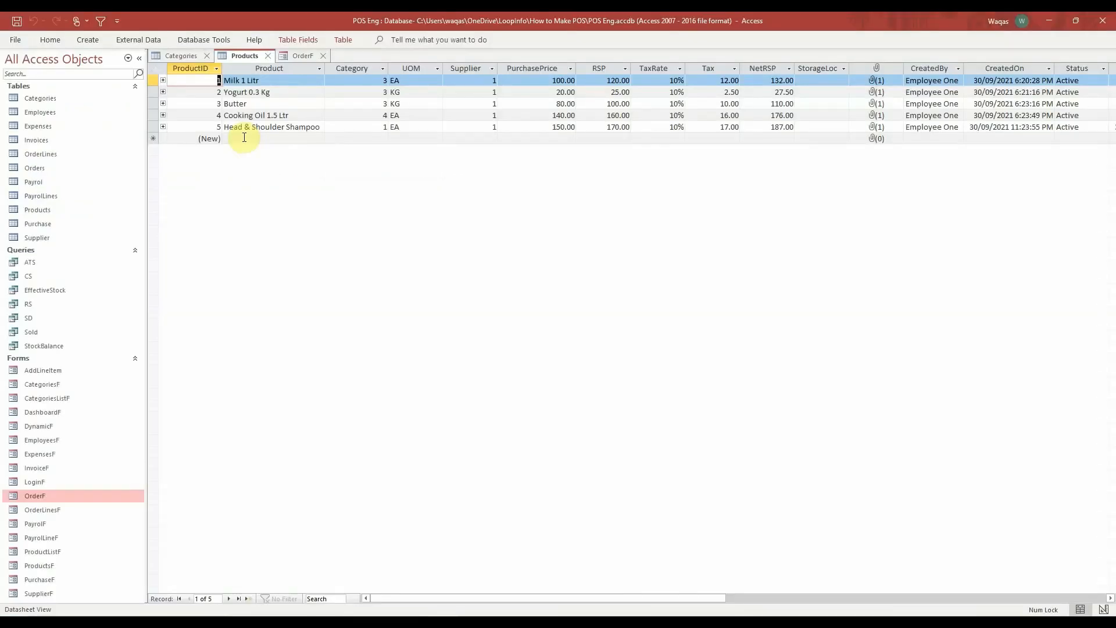
key("alt+Tab")
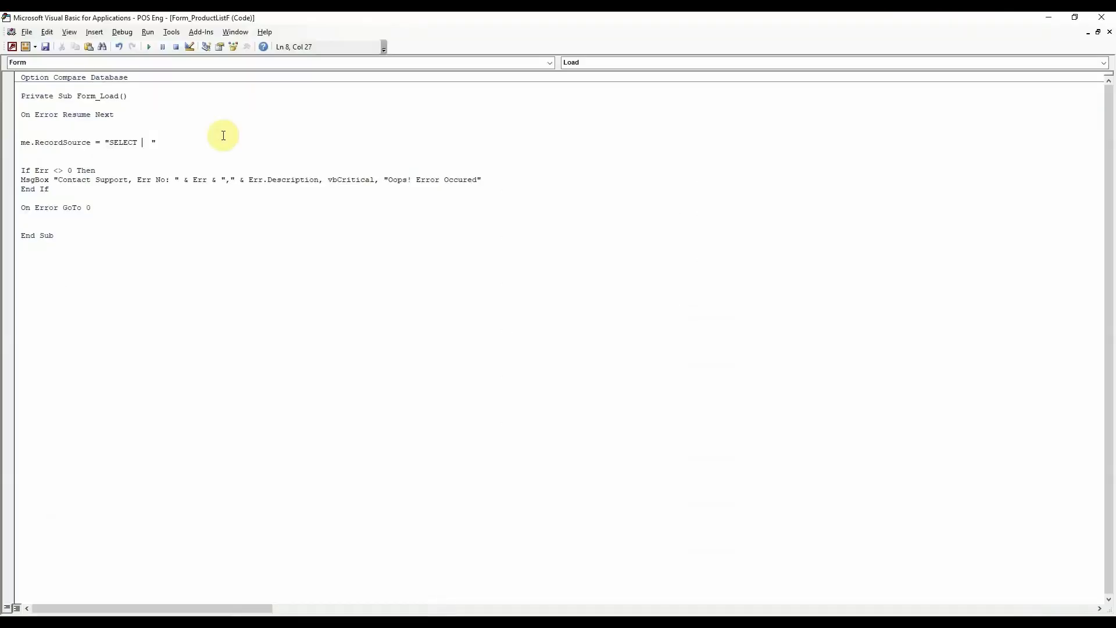
type("ProductID,")
Add the Product and Category fields to the SELECT list, consulting the Products table columns in Access.
key("alt+Tab")
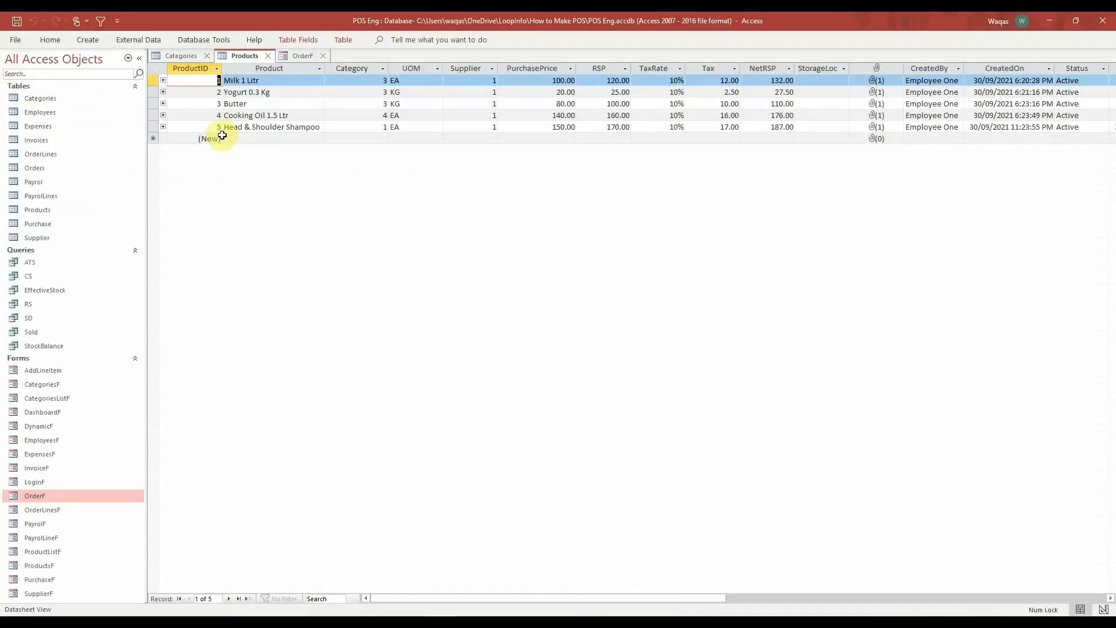
left_click(279, 73)
key("alt+Tab")
type(",Product")
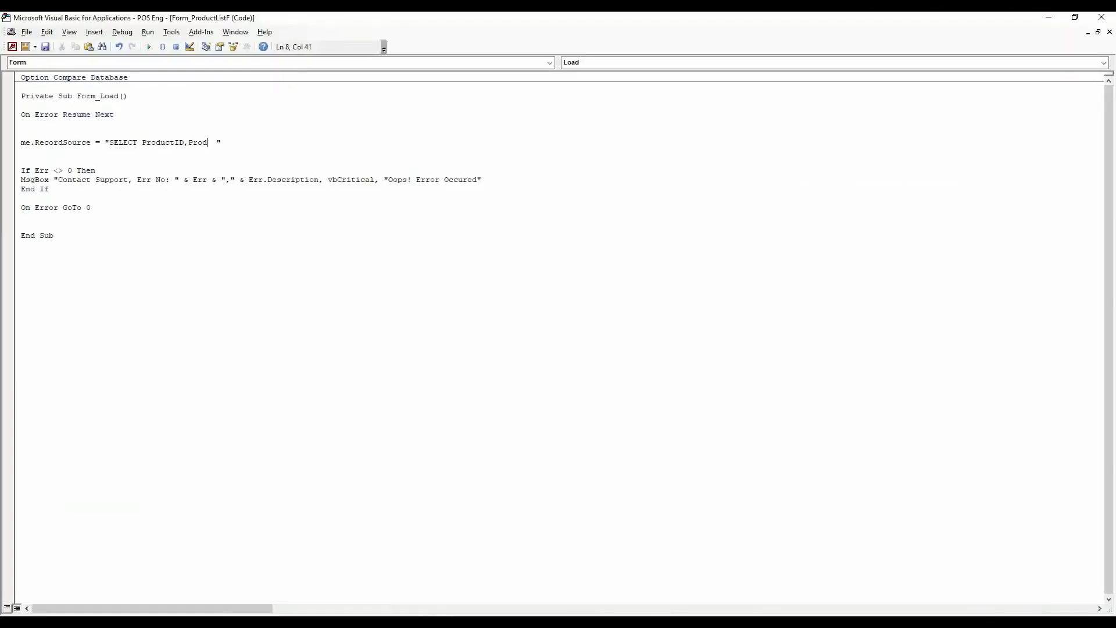
type(",")
key("alt+Tab")
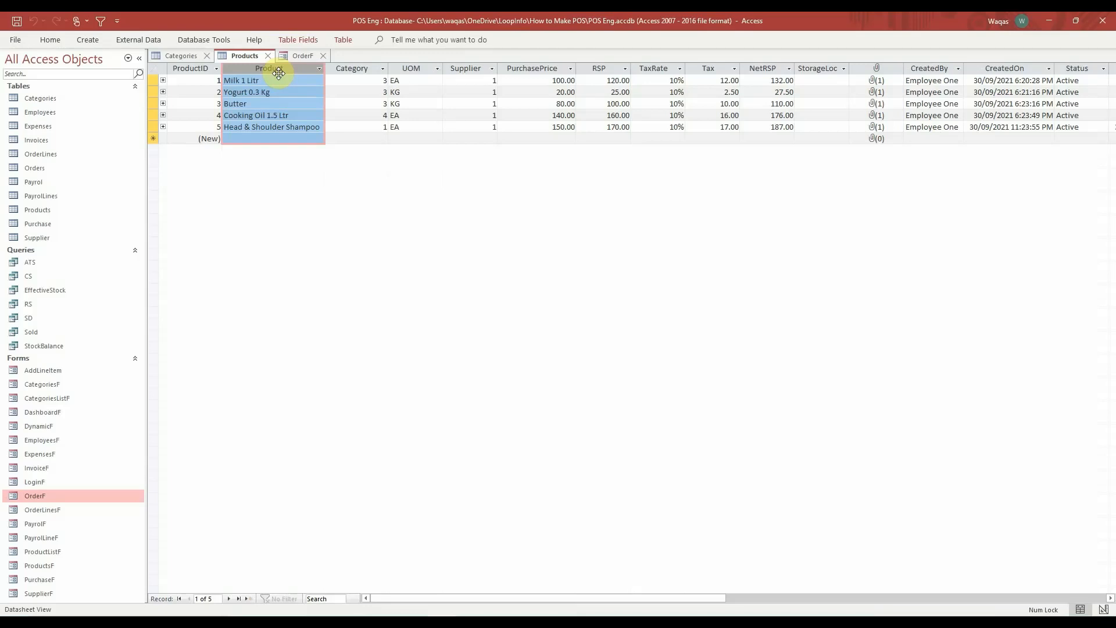
left_click(363, 69)
key("alt+Tab")
type("Cat")
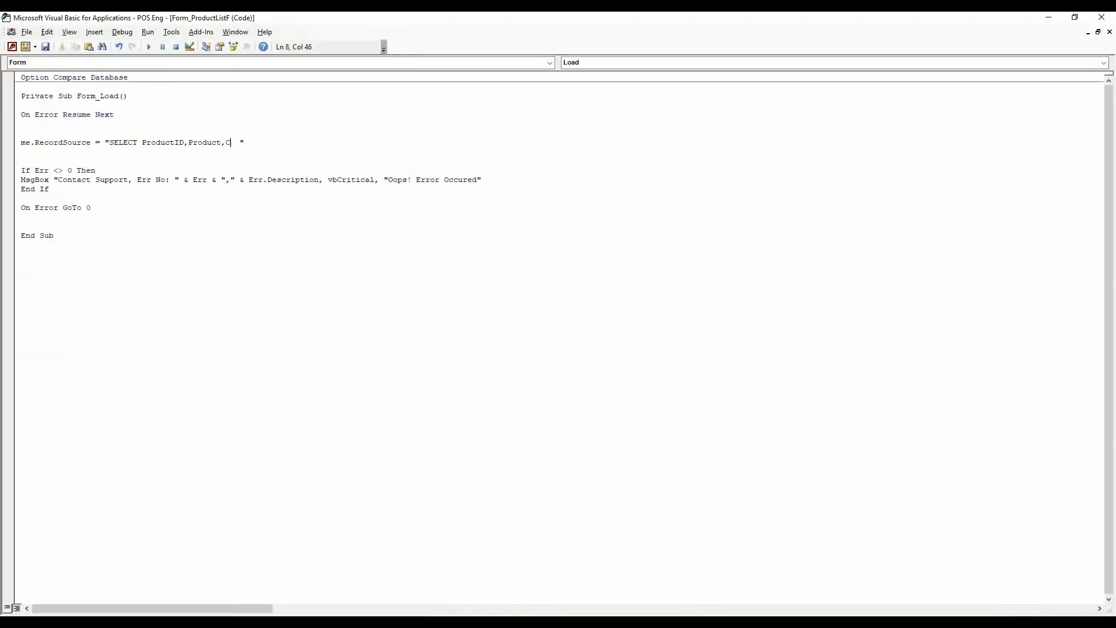
type("e")
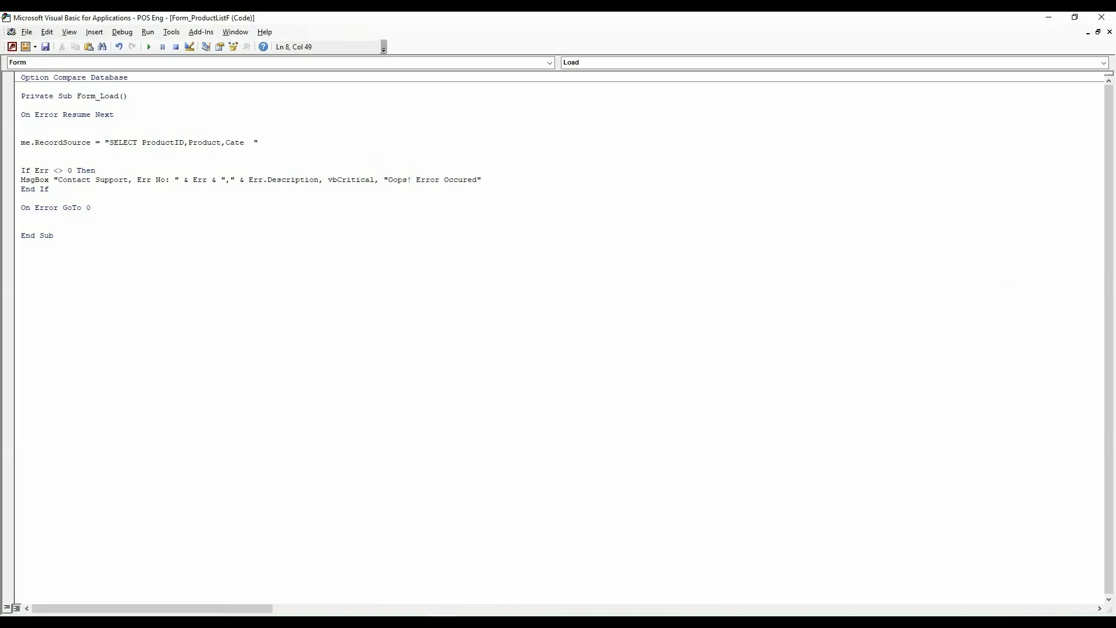
type("gory,")
Add RSP, Tax and NetRSP to the SELECT list, consulting the Products table and OrderF's product subform.
key("alt+Tab")
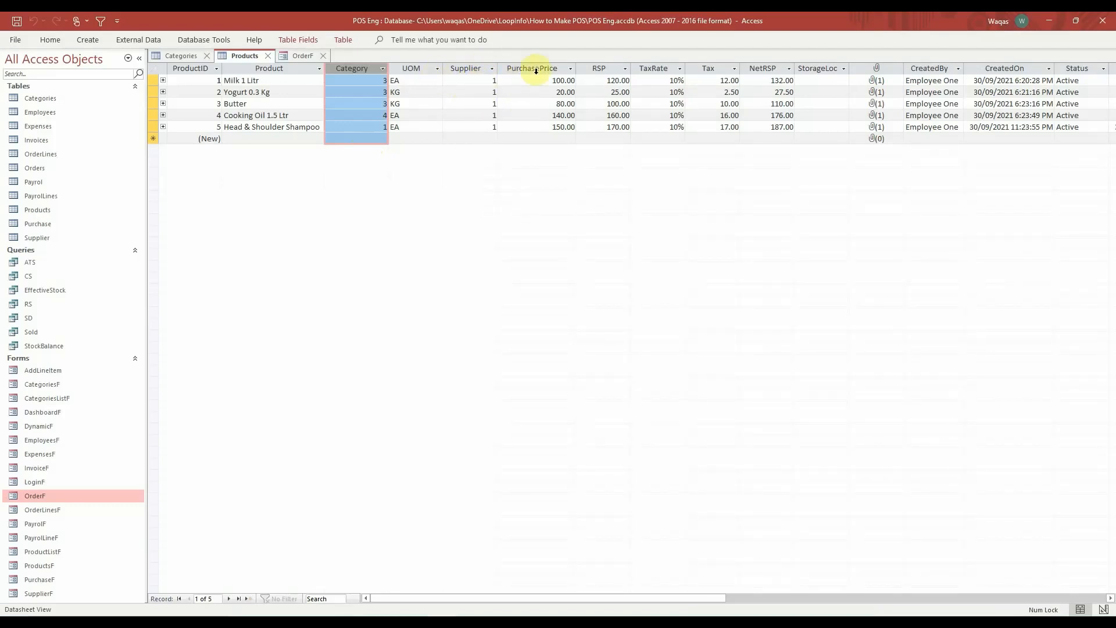
key("alt+Tab")
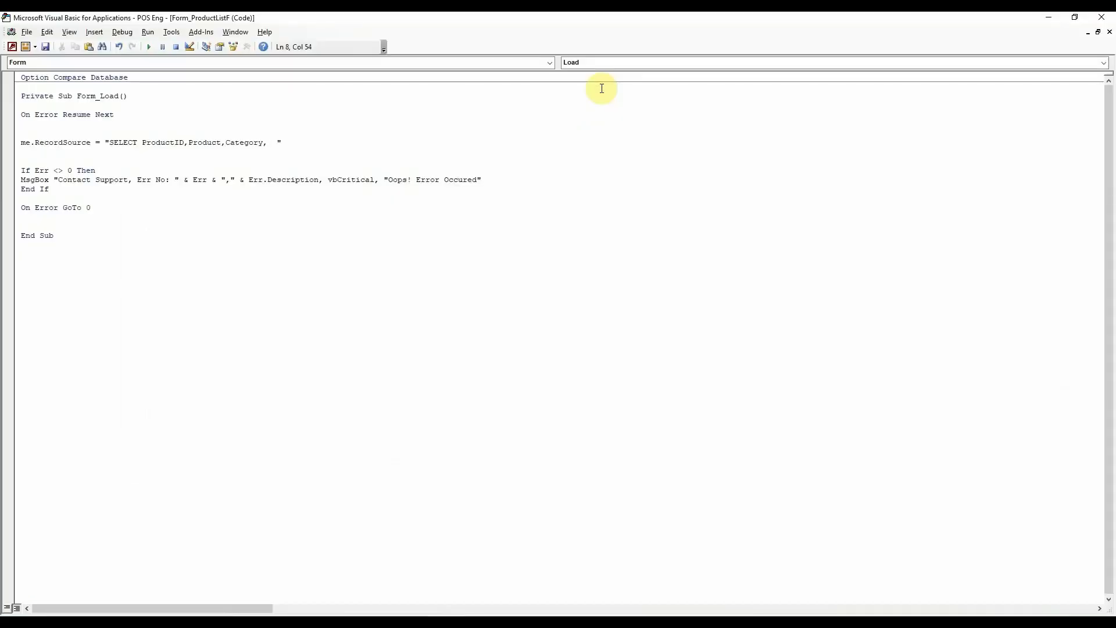
type("RSP,")
key("alt+Tab")
key("alt+Tab")
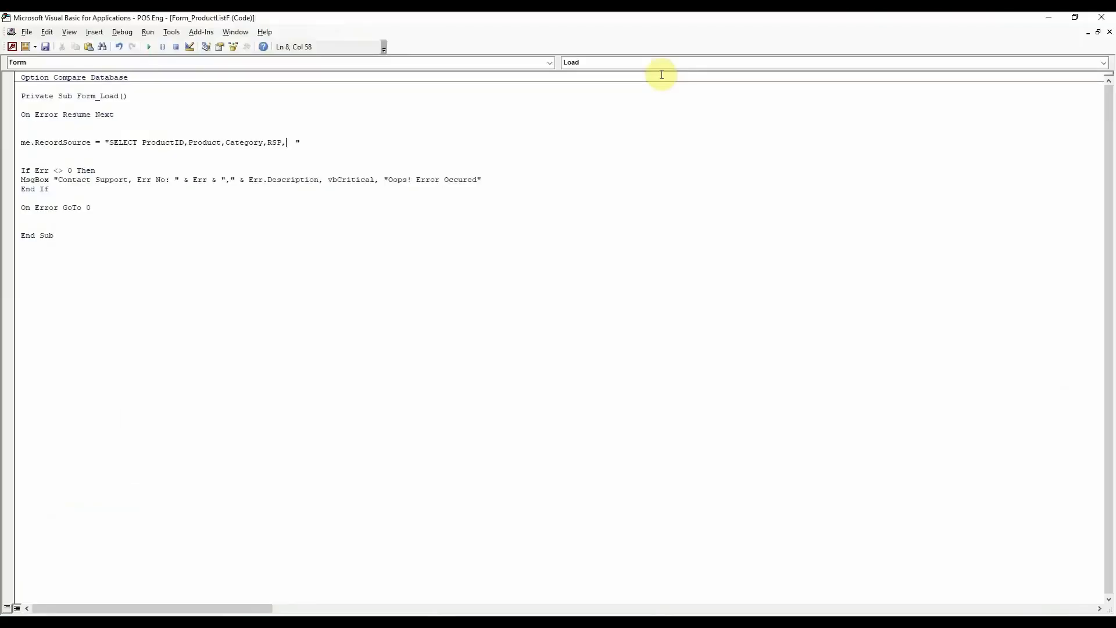
type(",Tax")
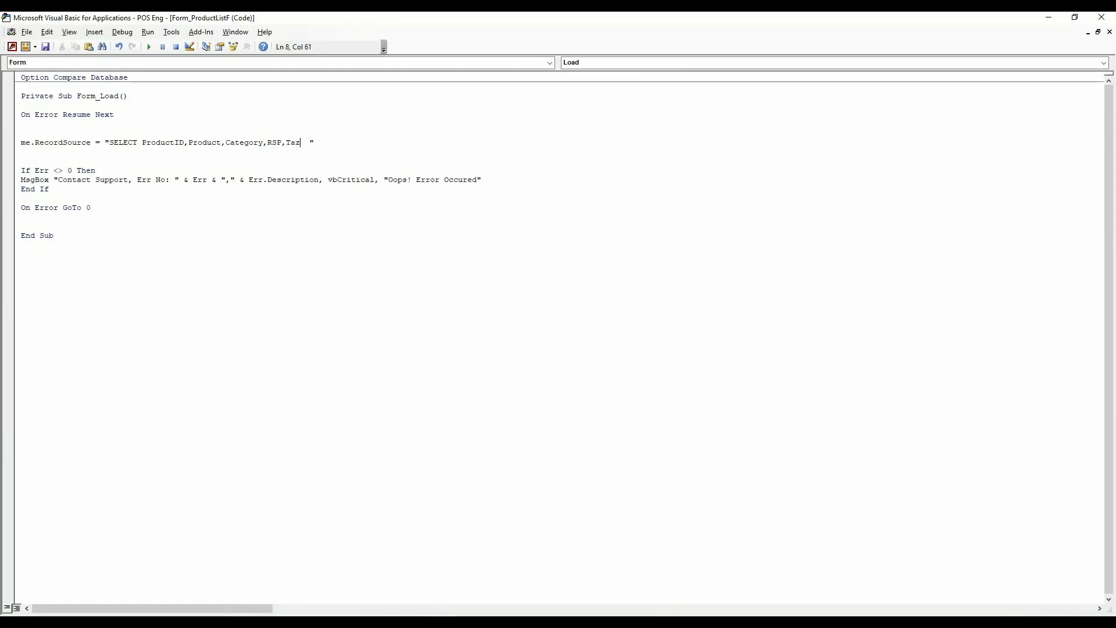
key("alt+Tab")
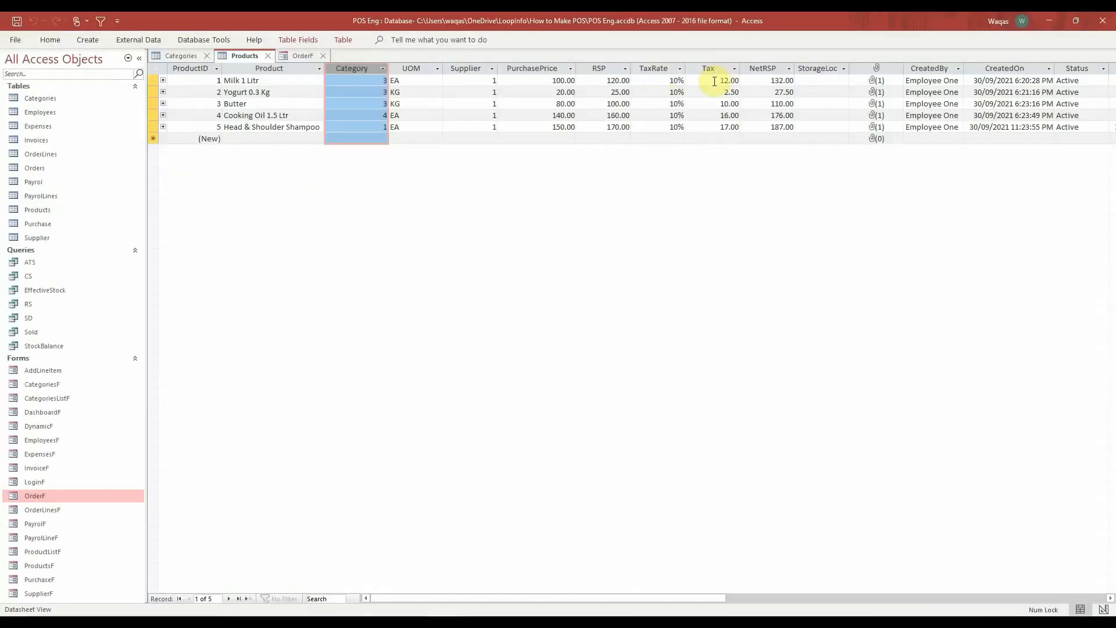
left_click(305, 54)
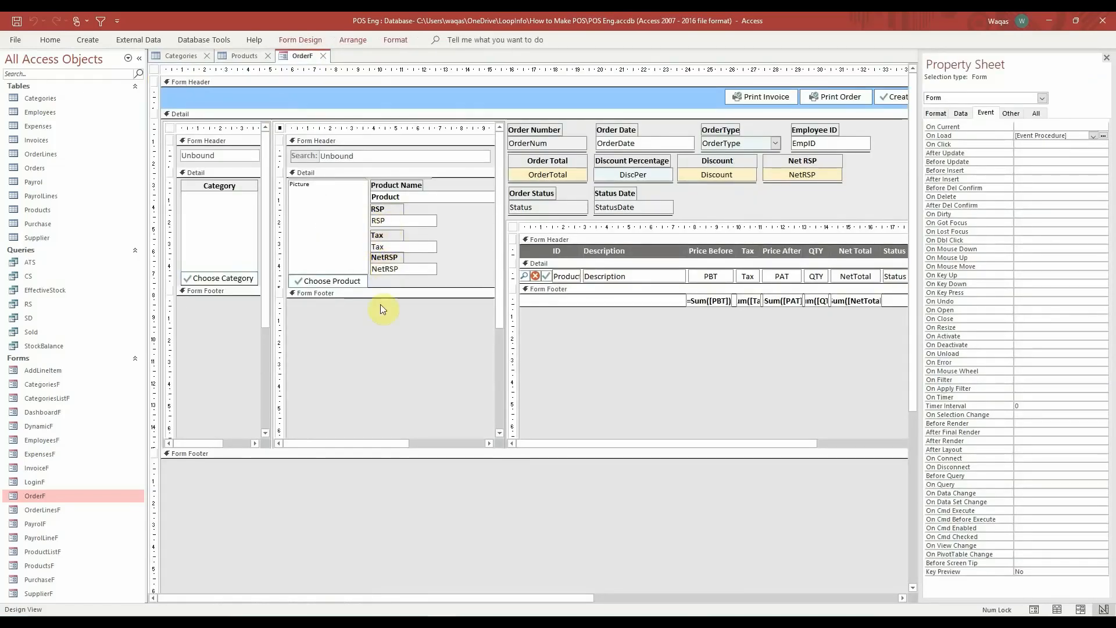
key("alt+Tab")
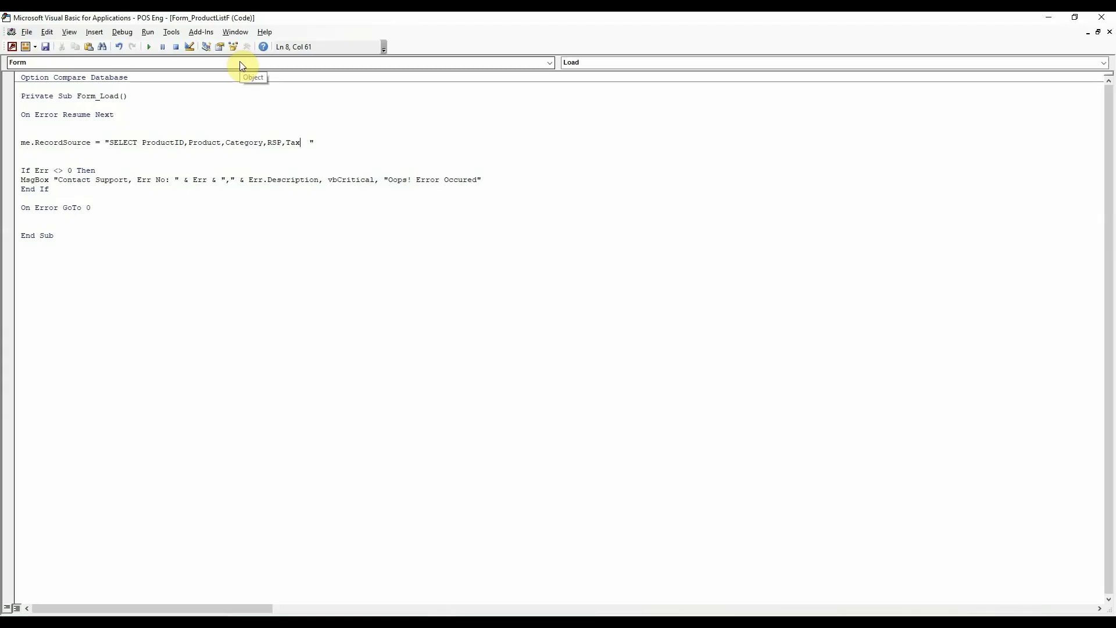
type(",NetRSP")
Add the Picture field to the SELECT list after checking the attachment column in the Products table.
key("alt+F11")
left_click(235, 54)
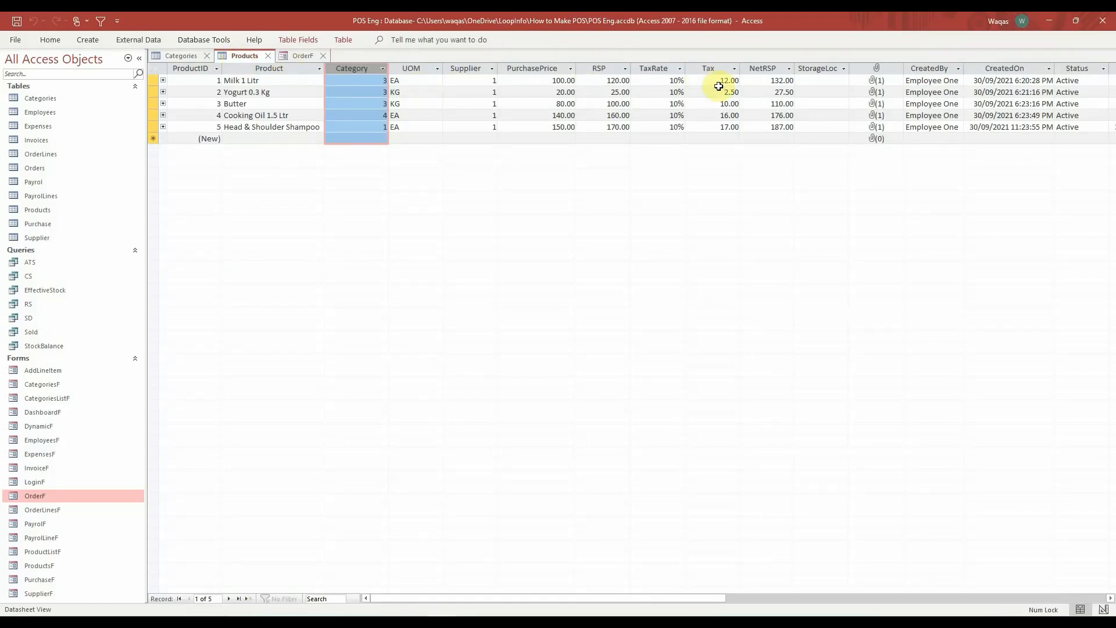
left_click(877, 68)
key("alt+F11")
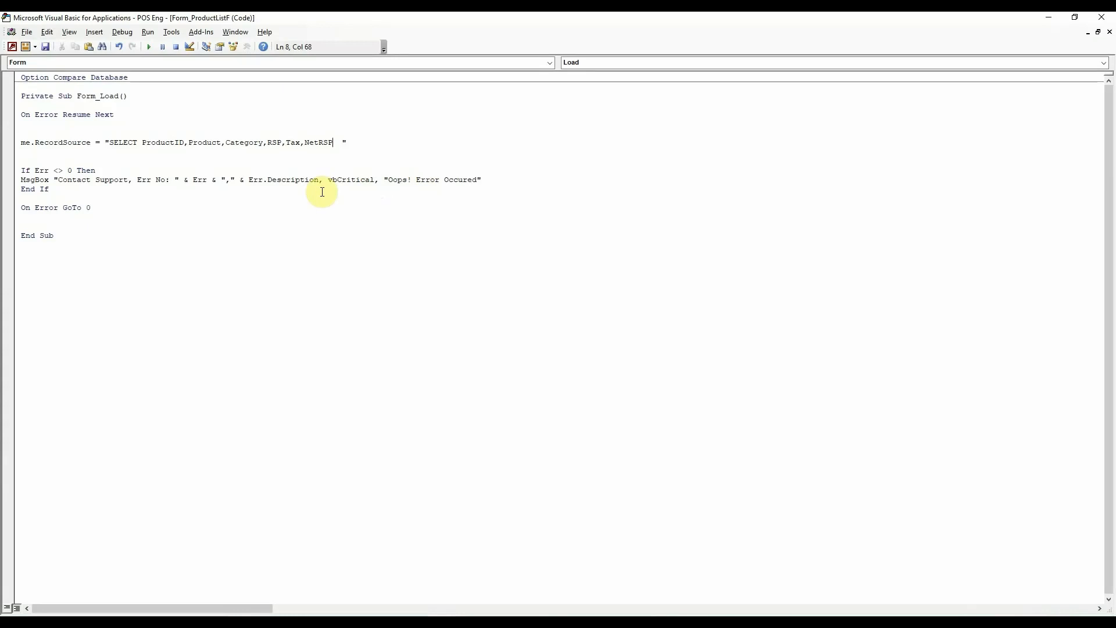
type(",PICTURE")
key("BackSpace")
key("BackSpace")
key("BackSpace")
key("BackSpace")
key("BackSpace")
key("BackSpace")
type("icture")
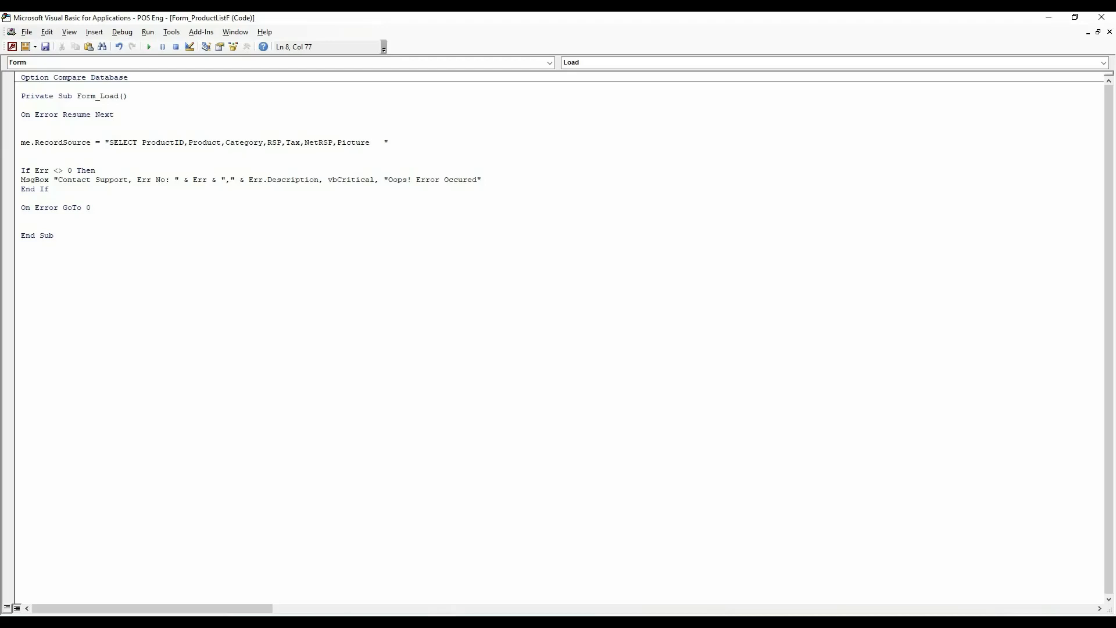
Complete the product list's RecordSource query with FROM Products and compile the database code.
type("FROM")
key("alt+F11")
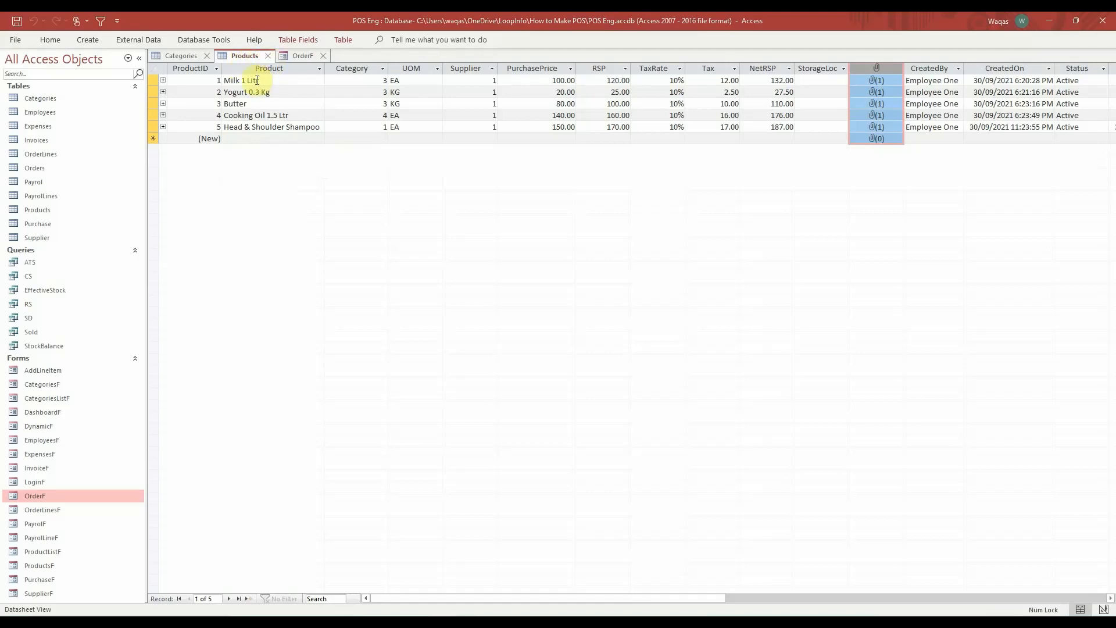
key("alt+F11")
type("Pro")
key("BackSpace")
key("BackSpace")
key("BackSpace")
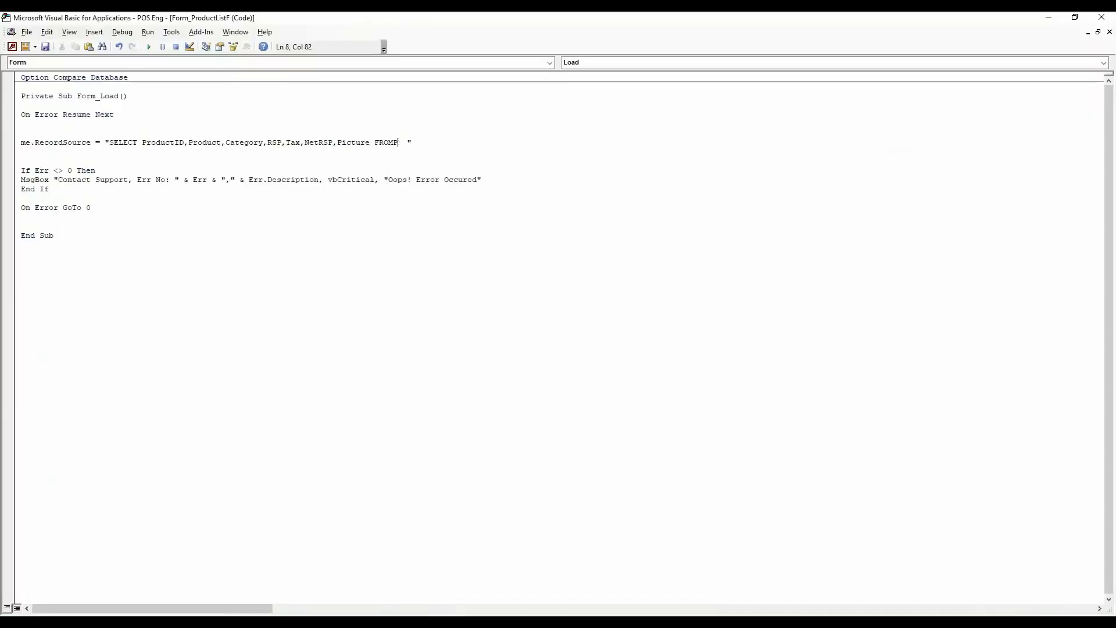
type("Products")
key("Delete")
key("BackSpace")
type("s")
key("Down")
key("Down")
left_click(125, 35)
left_click(133, 45)
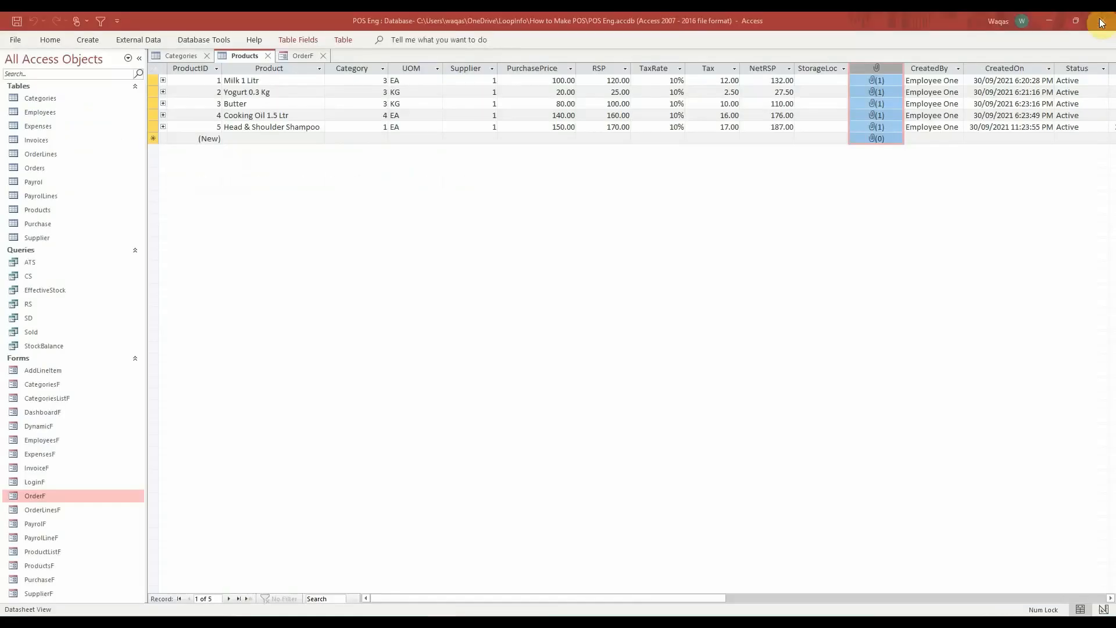
Save the Products table and the OrderF form, and switch OrderF to Form View.
right_click(239, 55)
left_click(256, 62)
left_click(294, 54)
right_click(289, 54)
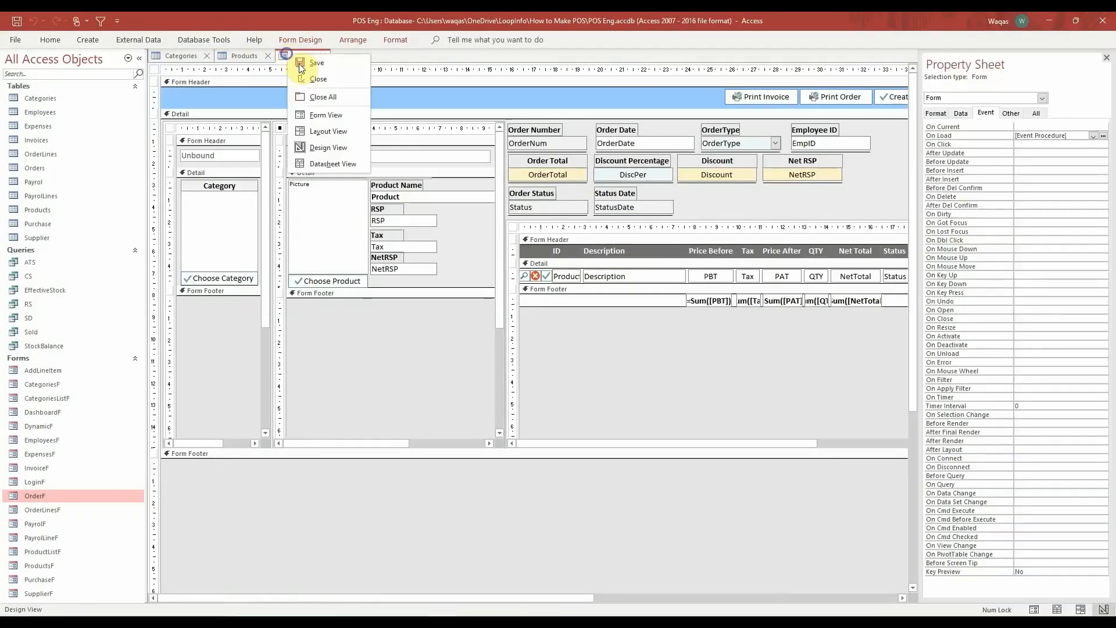
left_click(299, 64)
right_click(297, 57)
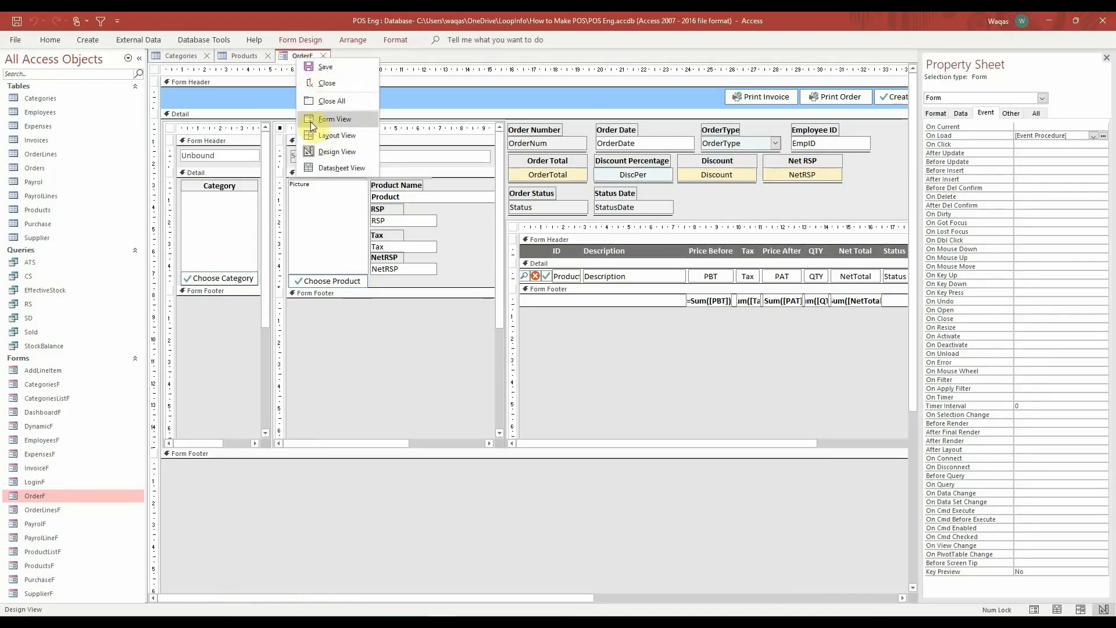
left_click(310, 120)
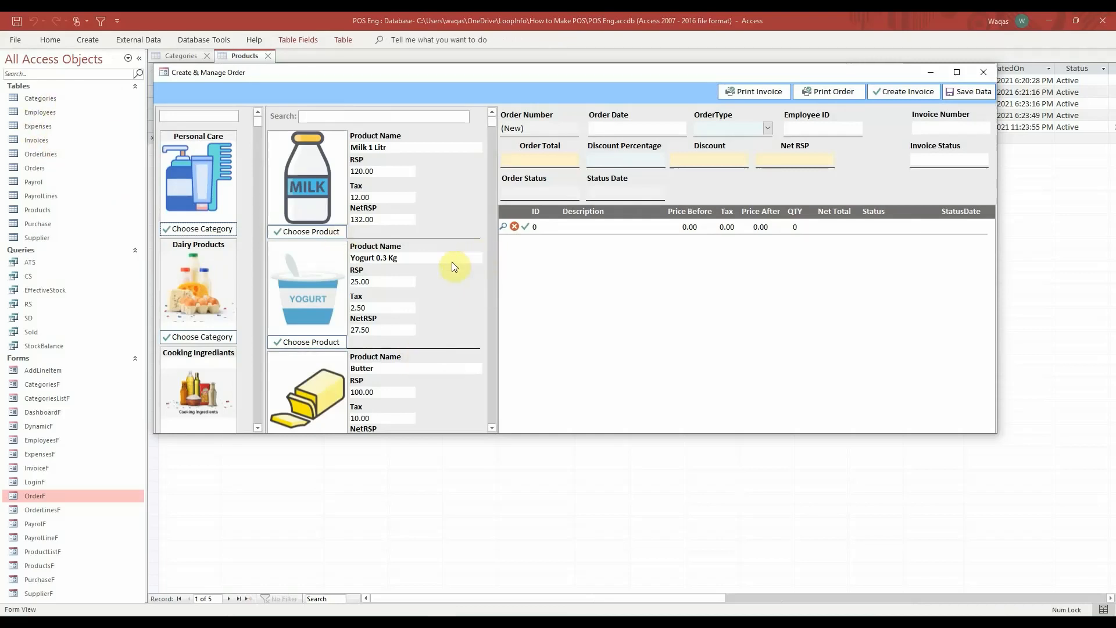
Review the product and category lists in the order form and try choosing the Personal Care category.
scroll(452, 261, "down", 3)
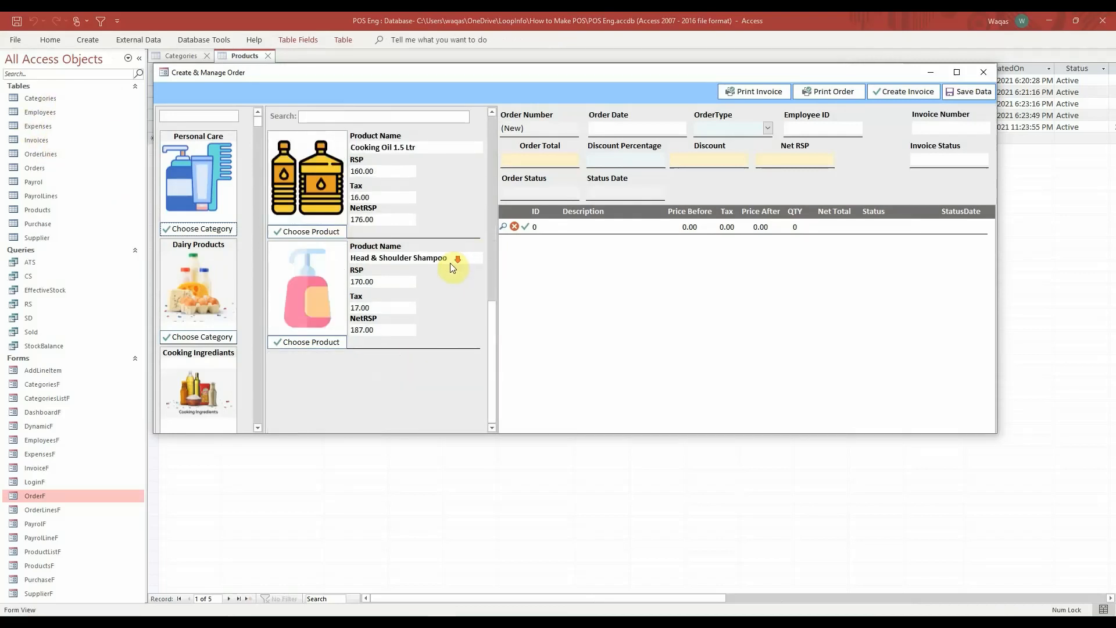
scroll(451, 266, "down", 1)
scroll(450, 267, "up", 4)
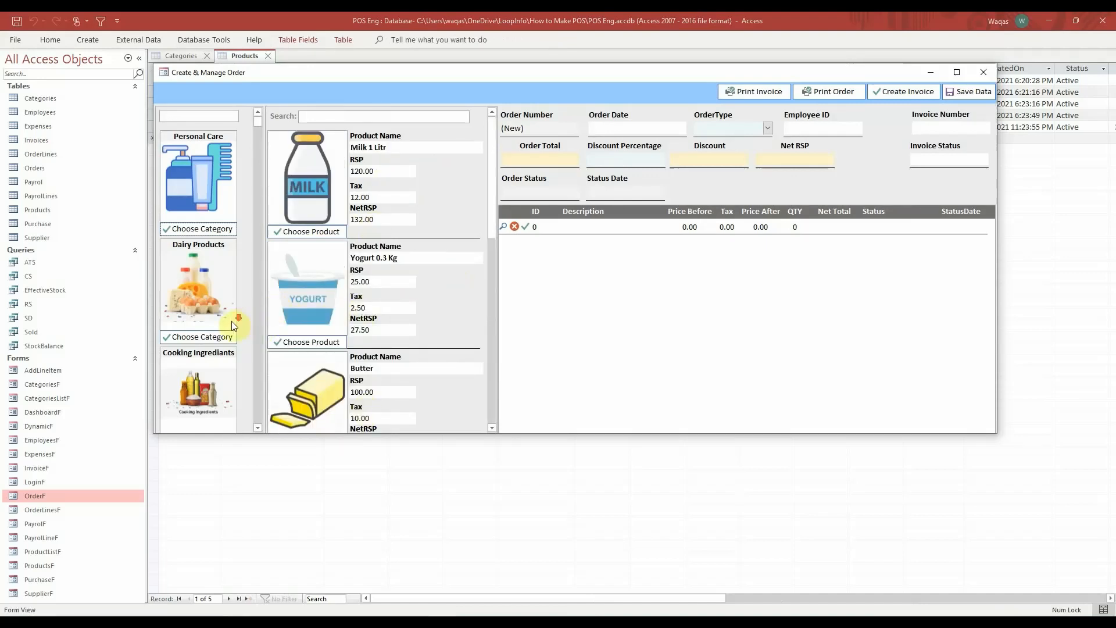
scroll(231, 321, "down", 2)
scroll(232, 321, "up", 2)
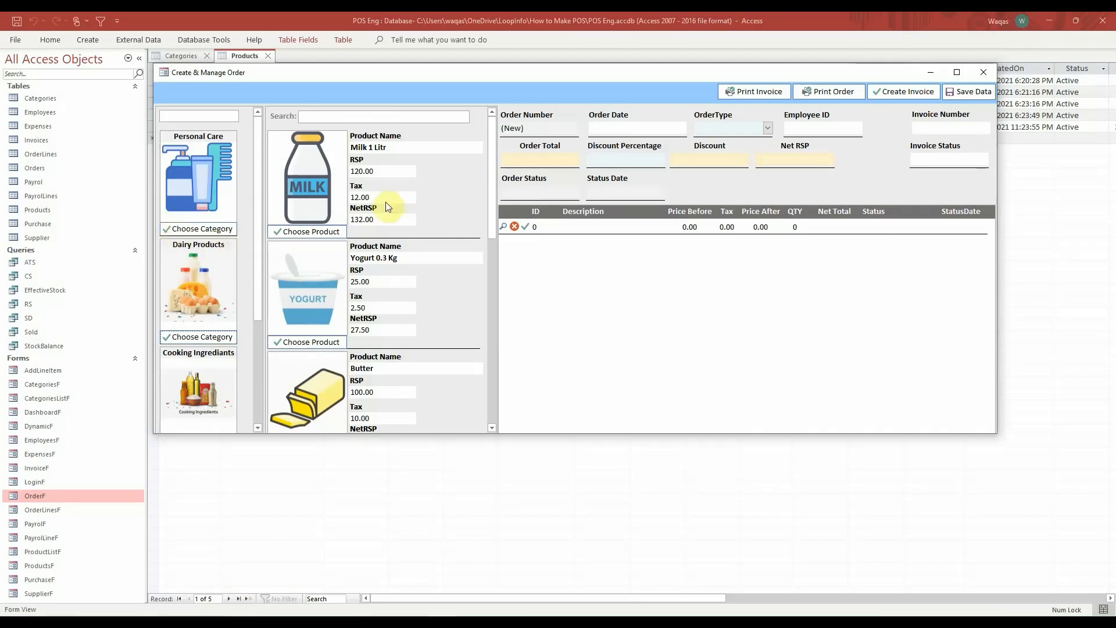
left_click(190, 230)
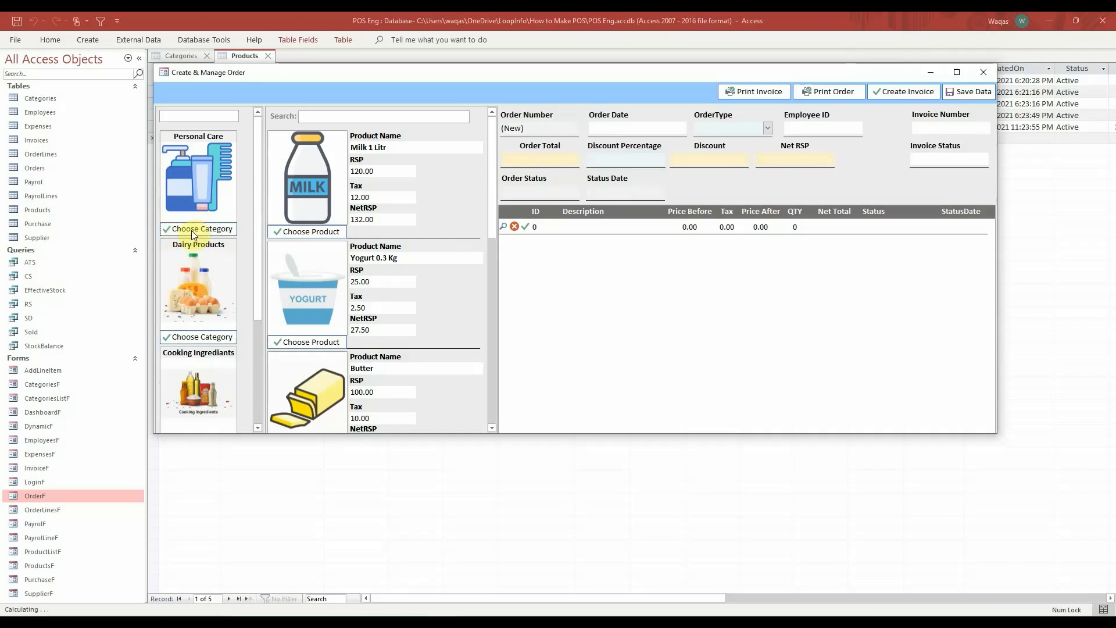
Return OrderF to Design View and create an On Click code procedure for the Choose Category button.
right_click(493, 82)
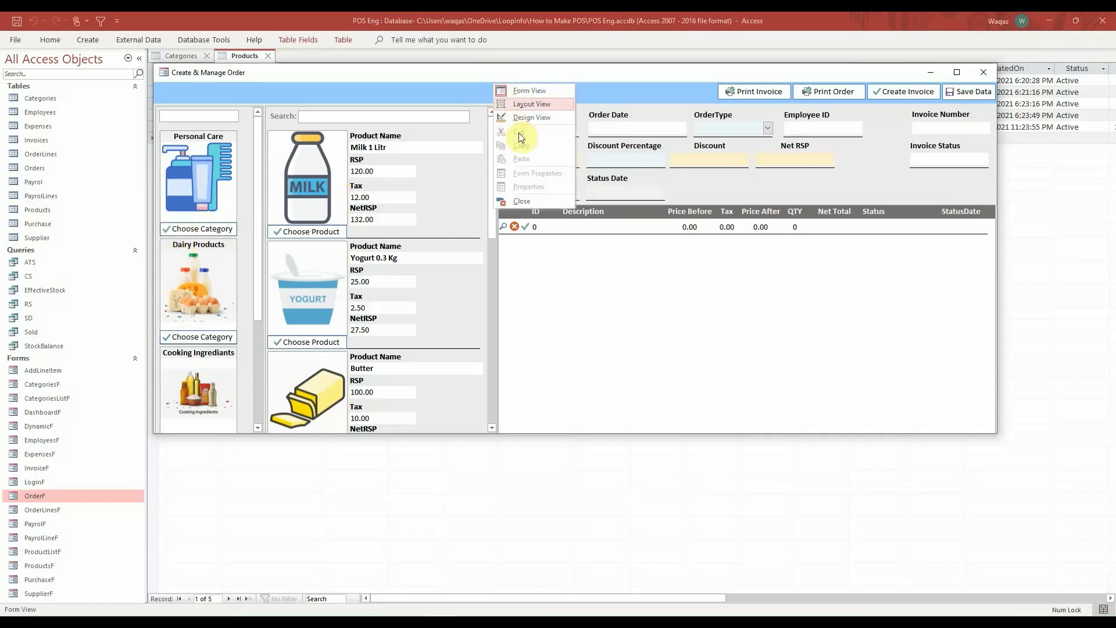
left_click(522, 117)
left_click(207, 279)
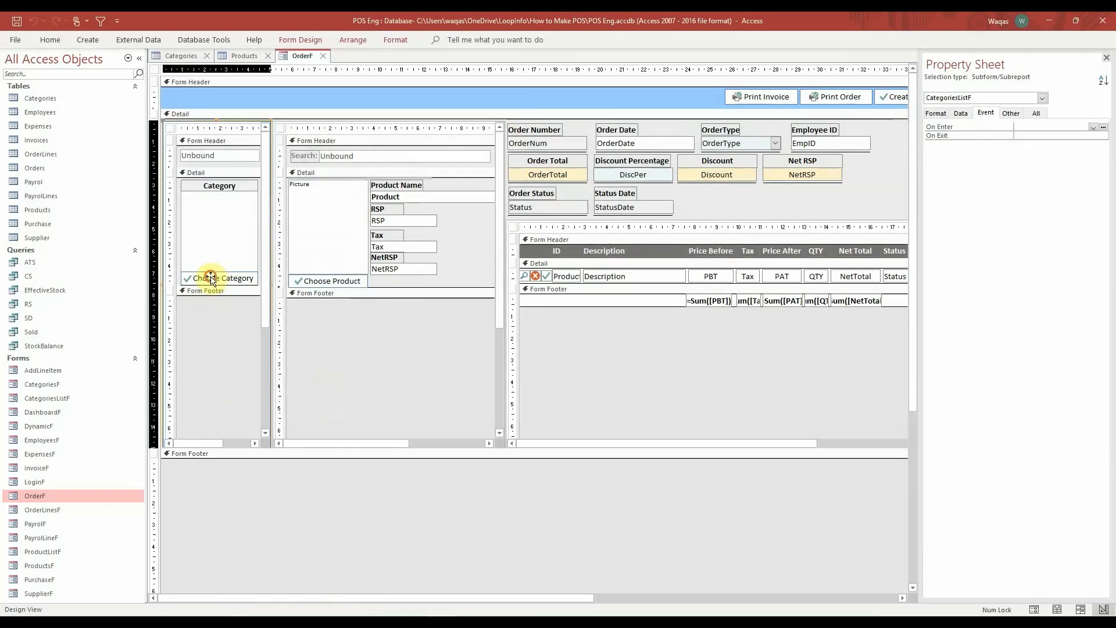
left_click(207, 279)
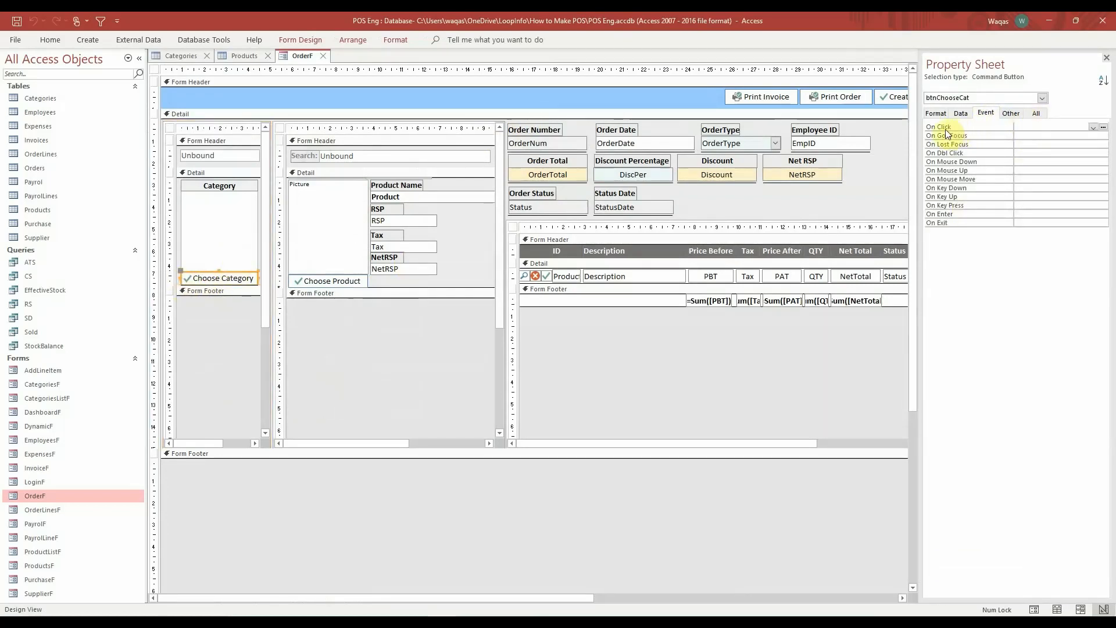
left_click(1104, 127)
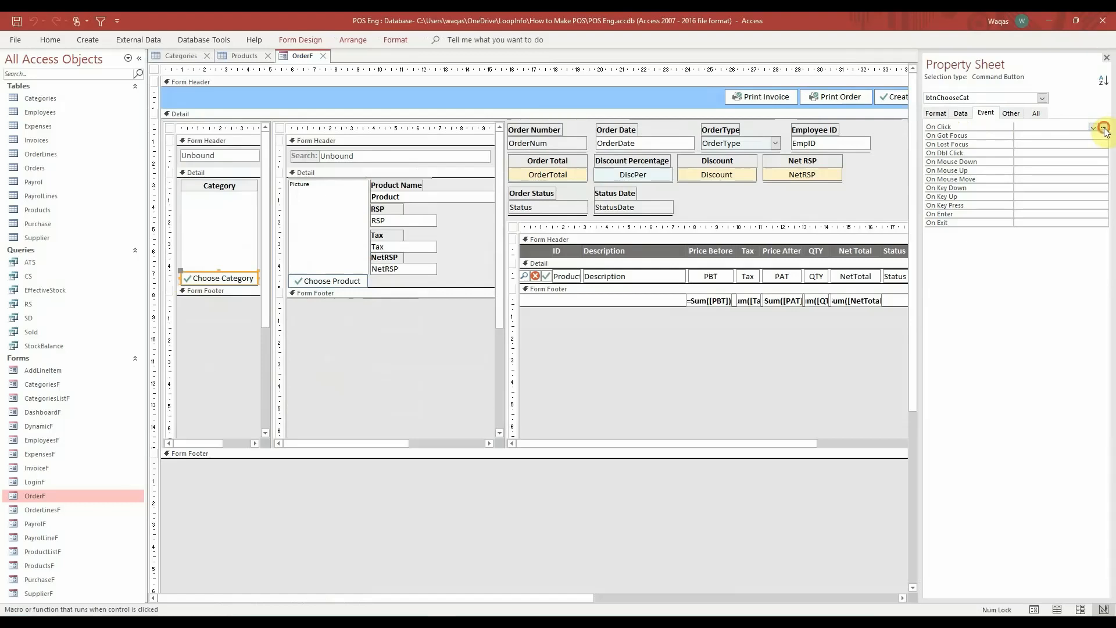
double_click(515, 198)
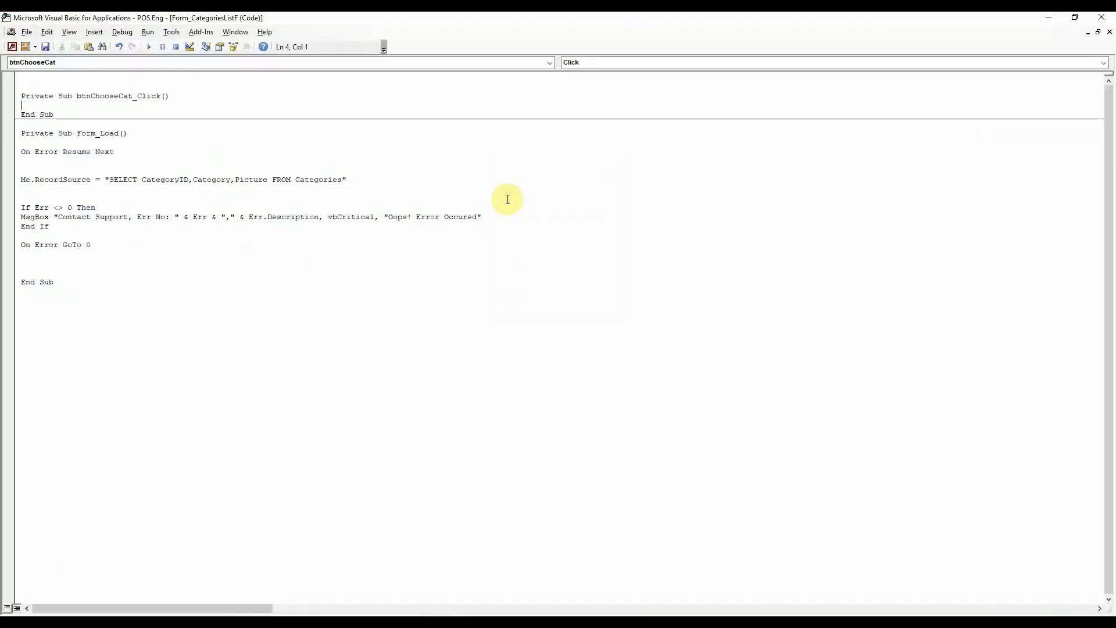
Insert the "Contact Support" error message block and On Error GoTo 0 into btnChooseCat_Click.
key("Return")
key("Return")
key("Return")
key("Return")
type("If Err <> 0 Then MsgBox \"Contact Support, Err No: \" & Err & \",\" & Err.Description, vbCritical, \"Oops! Error Occured\" End If  On Error GoTo 0")
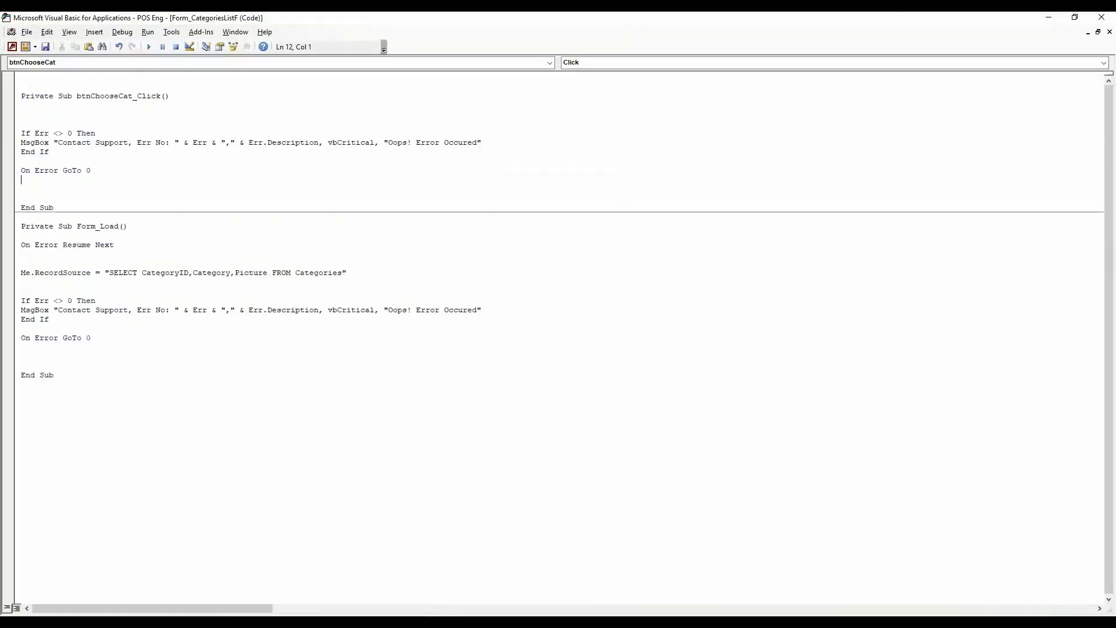
Add On Error Resume Next above the error message block in btnChooseCat_Click, leaving blank lines for the main code.
key("Up")
key("Up")
key("Return")
key("Return")
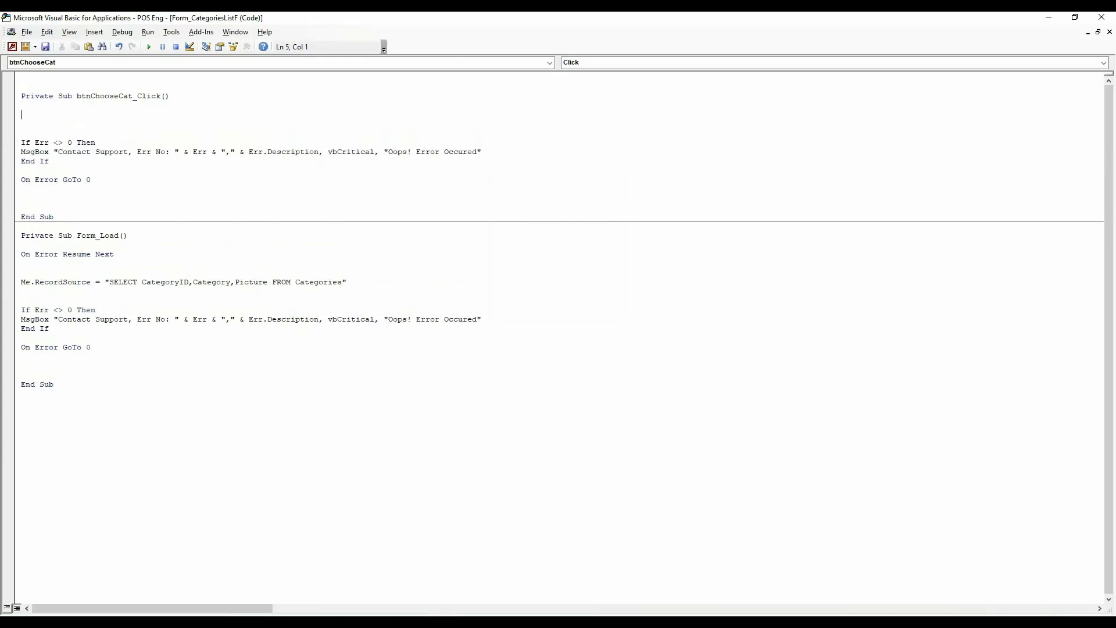
type("on er")
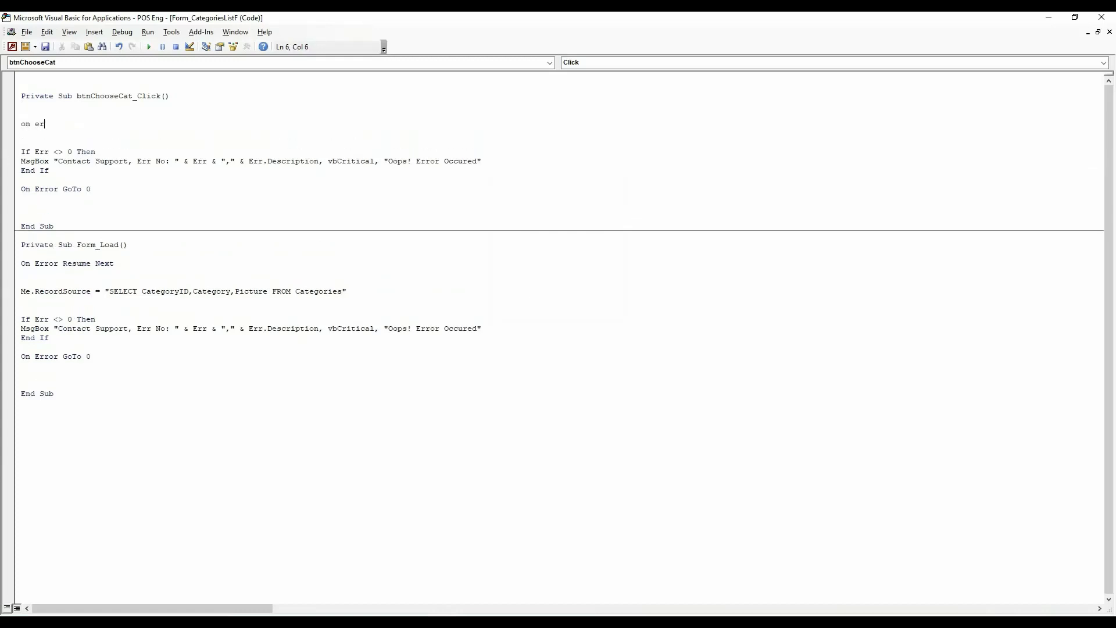
type("ror resument")
type("ext")
key("Return")
key("Return")
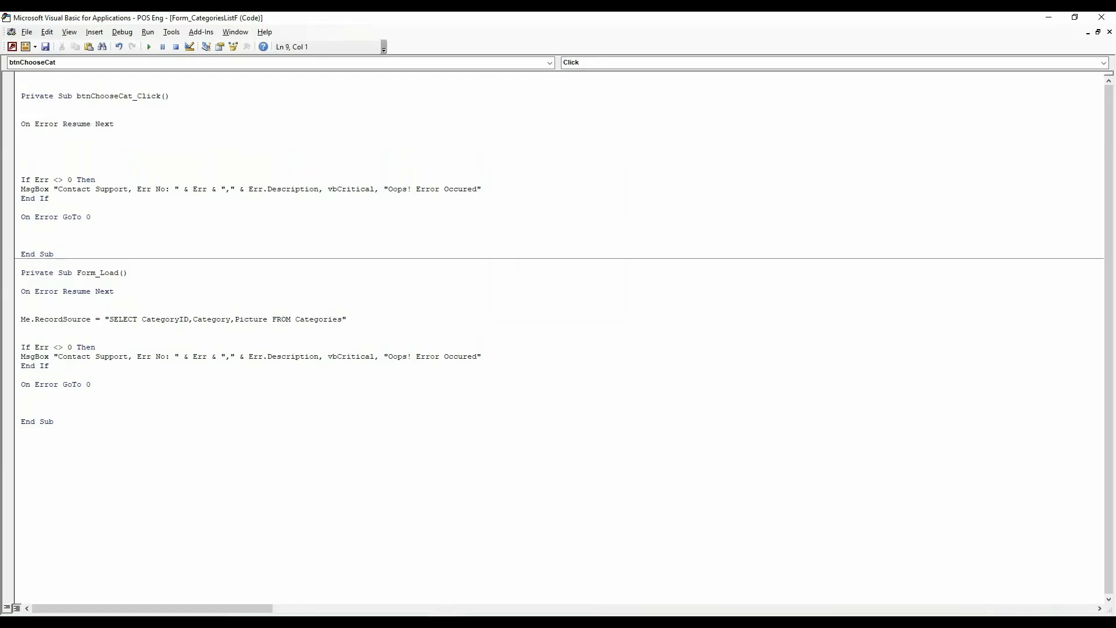
Begin the main statement of btnChooseCat_Click with Forms!OrderF!, consulting the form's name in Access.
key("alt+F11")
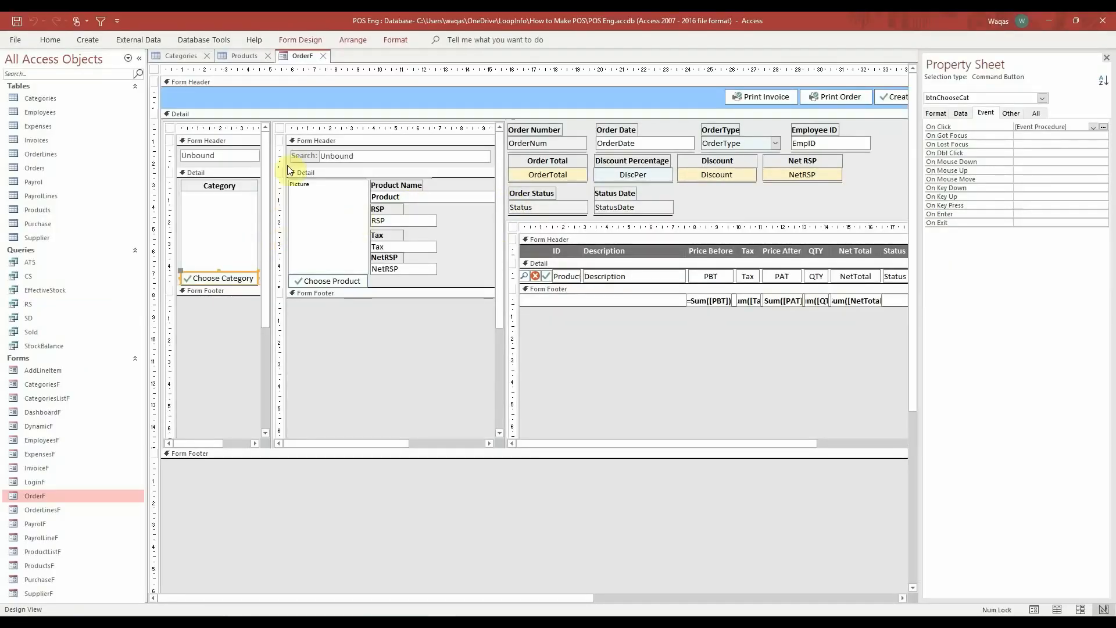
left_click(340, 124)
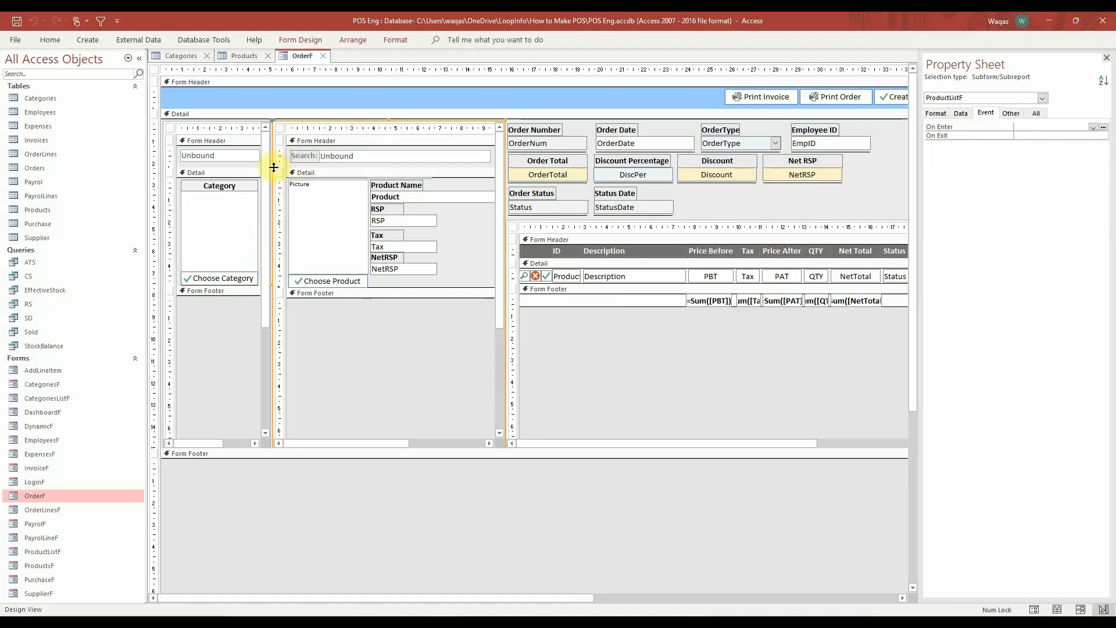
key("alt+Tab")
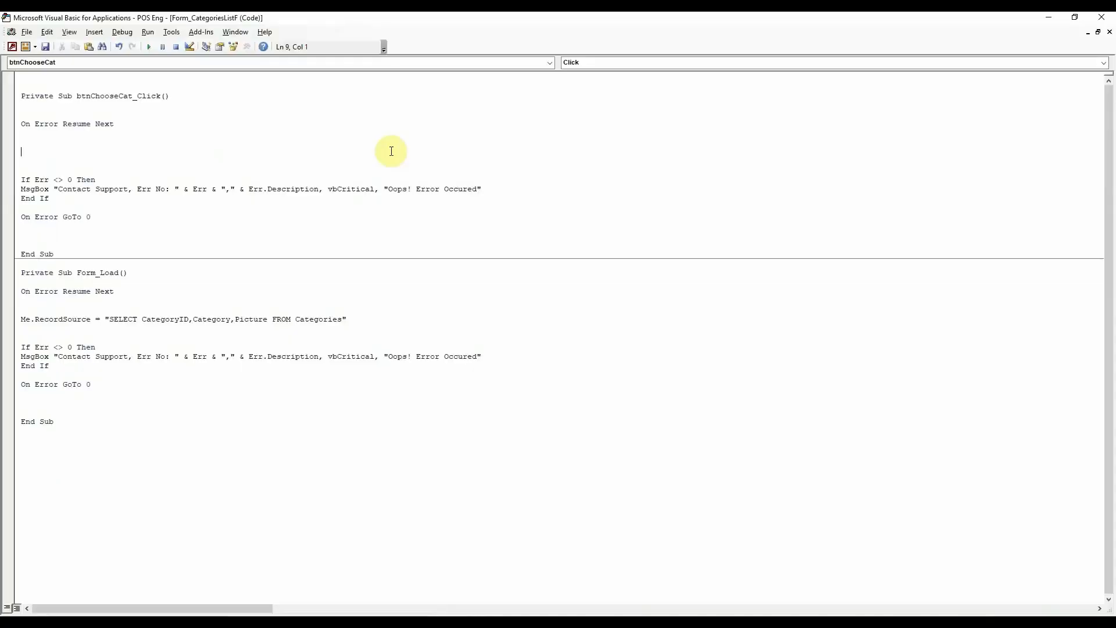
type("Forms!")
key("alt+Tab")
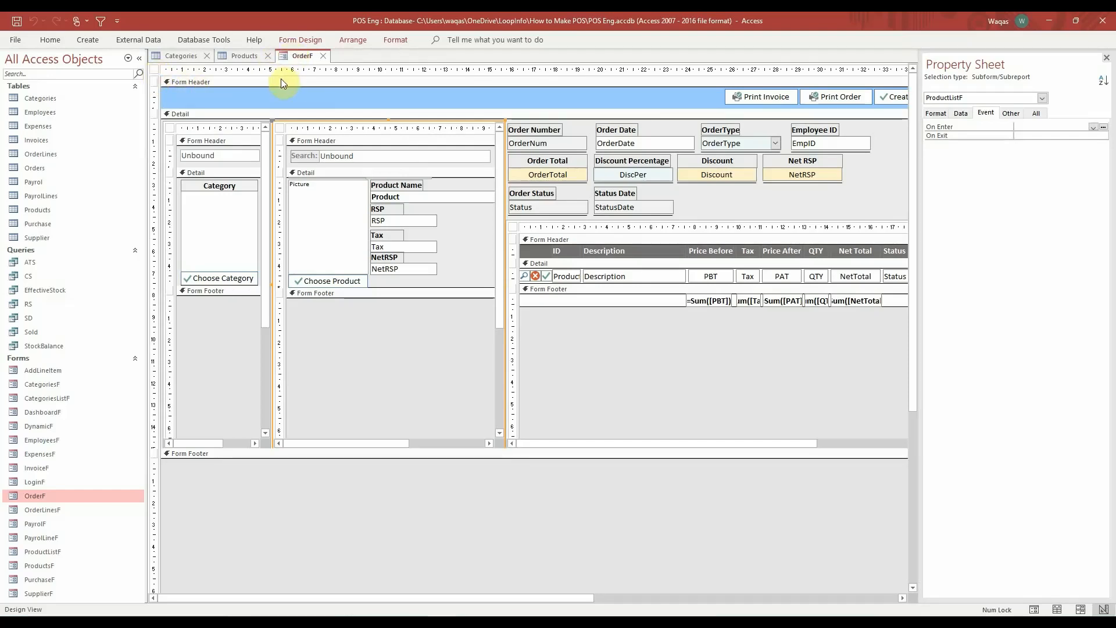
key("alt+Tab")
type("Orde")
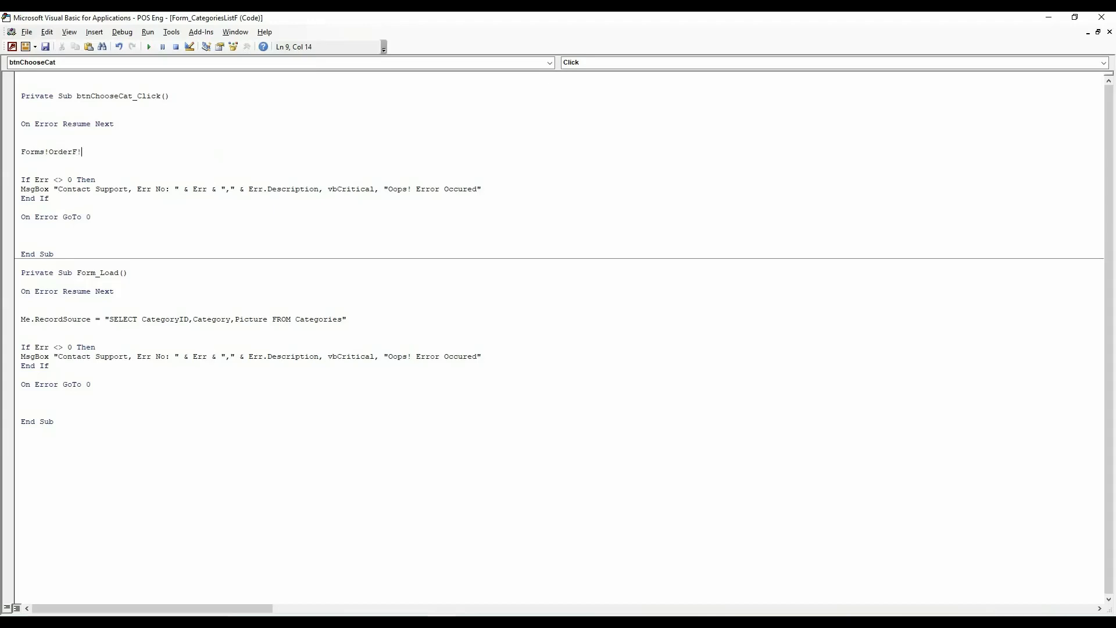
Extend the statement with ProductListF.Form.recordsource after checking the product subform's Name property.
key("alt+Tab")
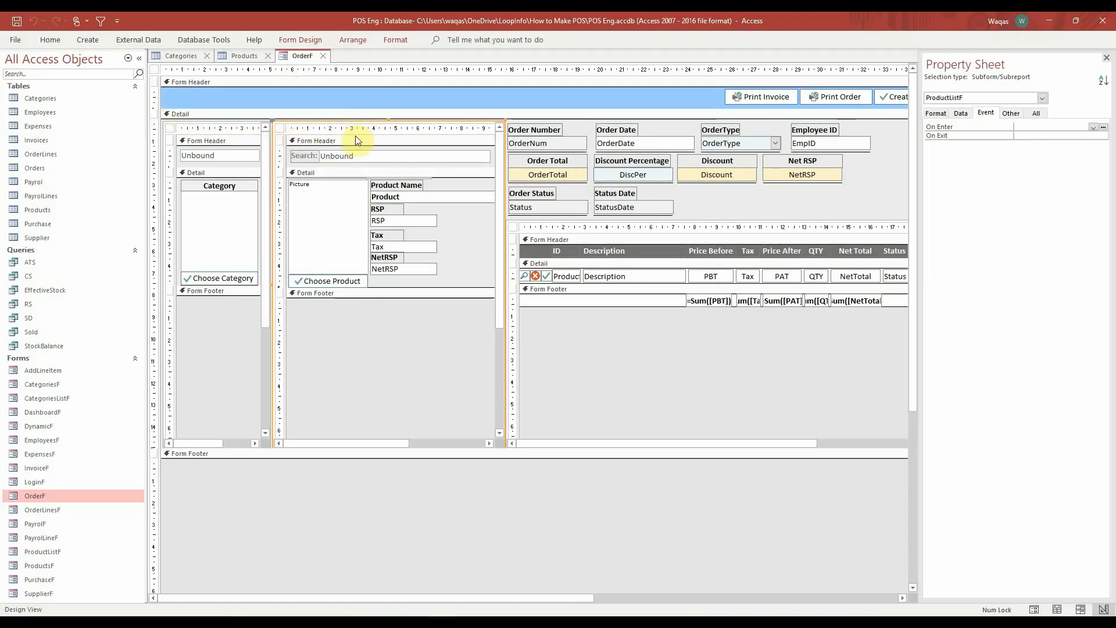
left_click(1010, 113)
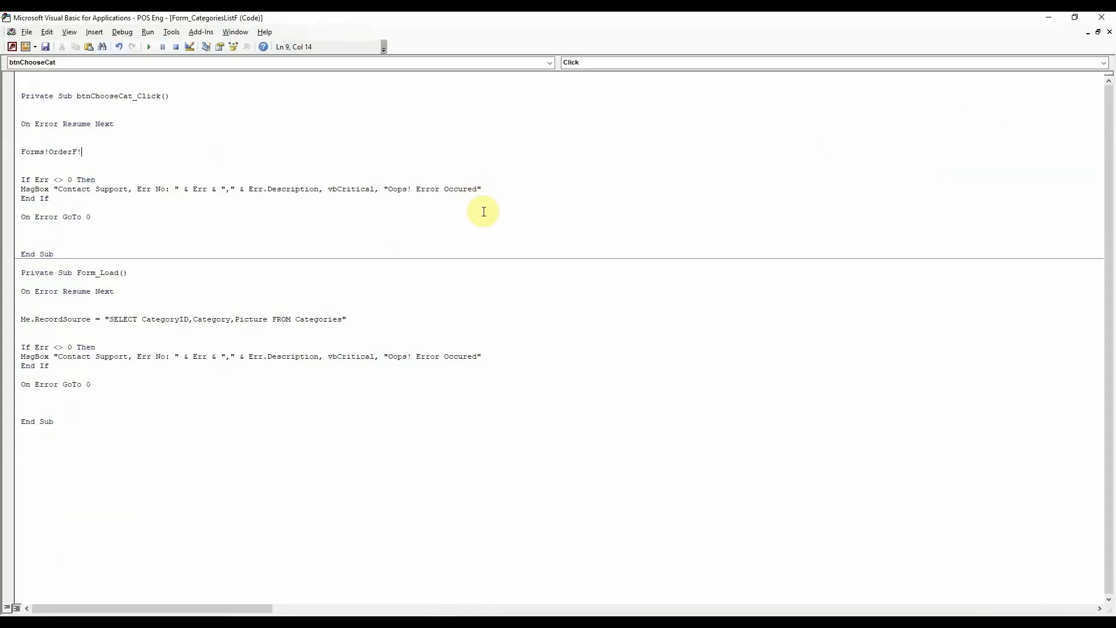
type("ProductListF")
type(".Form.recordsou")
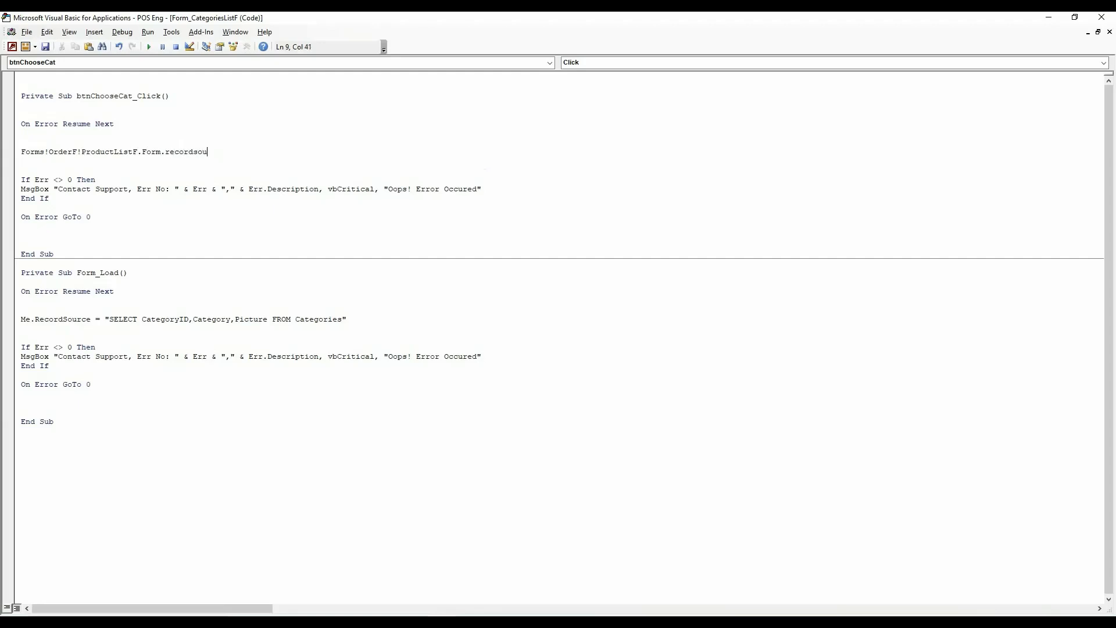
type("rce")
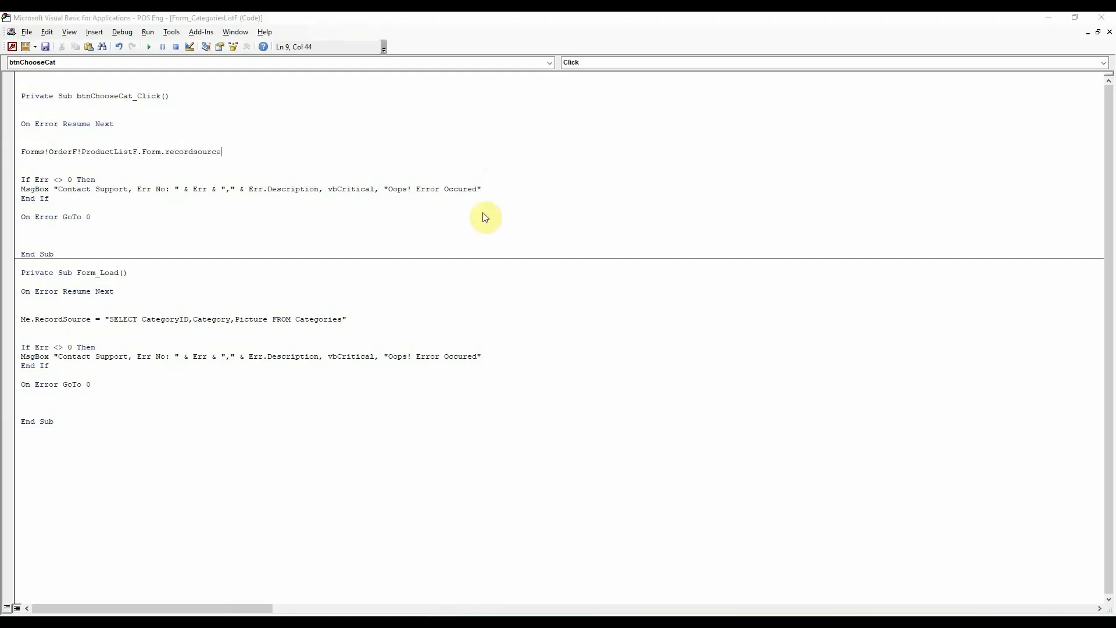
Assign a SQL string to the ProductListF record source in btnChooseCat_Click, starting it with "SELECT ProductID,".
key("alt+F11")
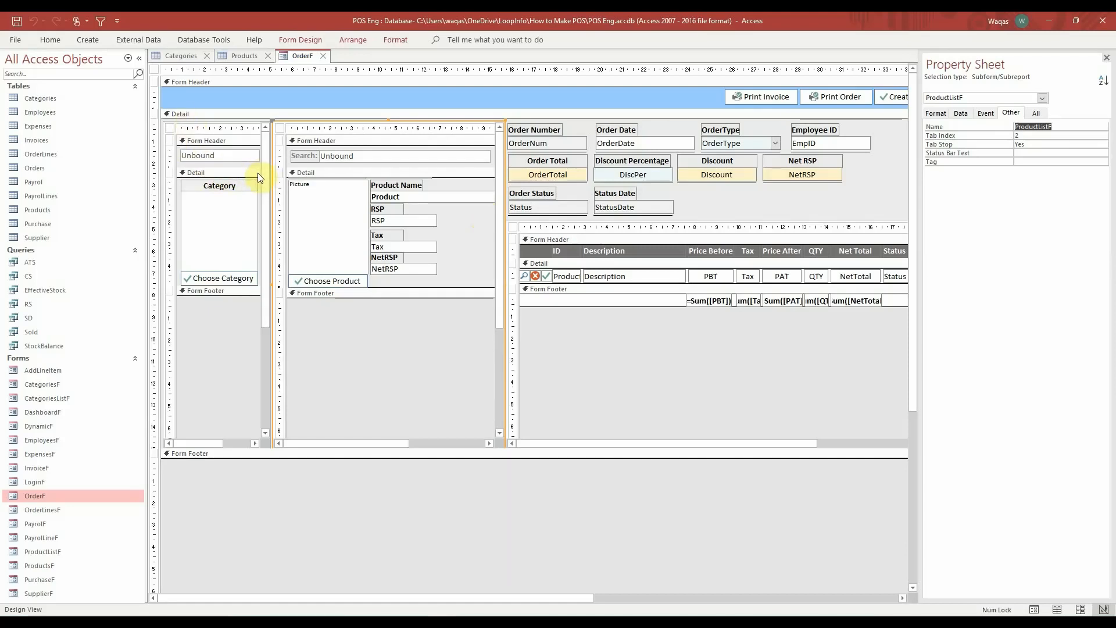
key("alt+F11")
type("=")
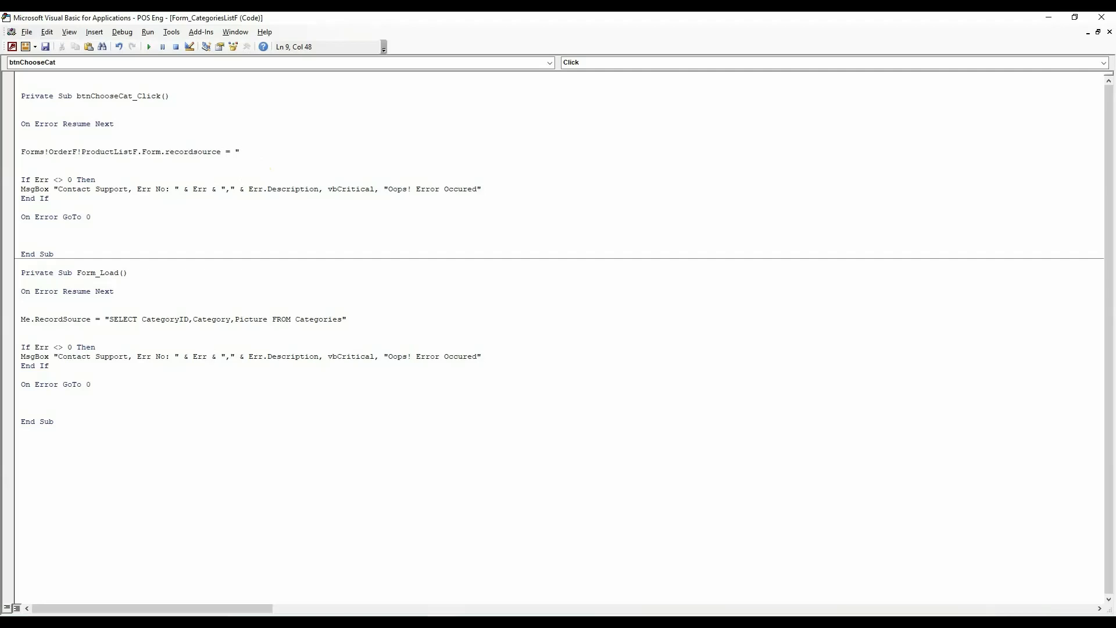
key("alt+F11")
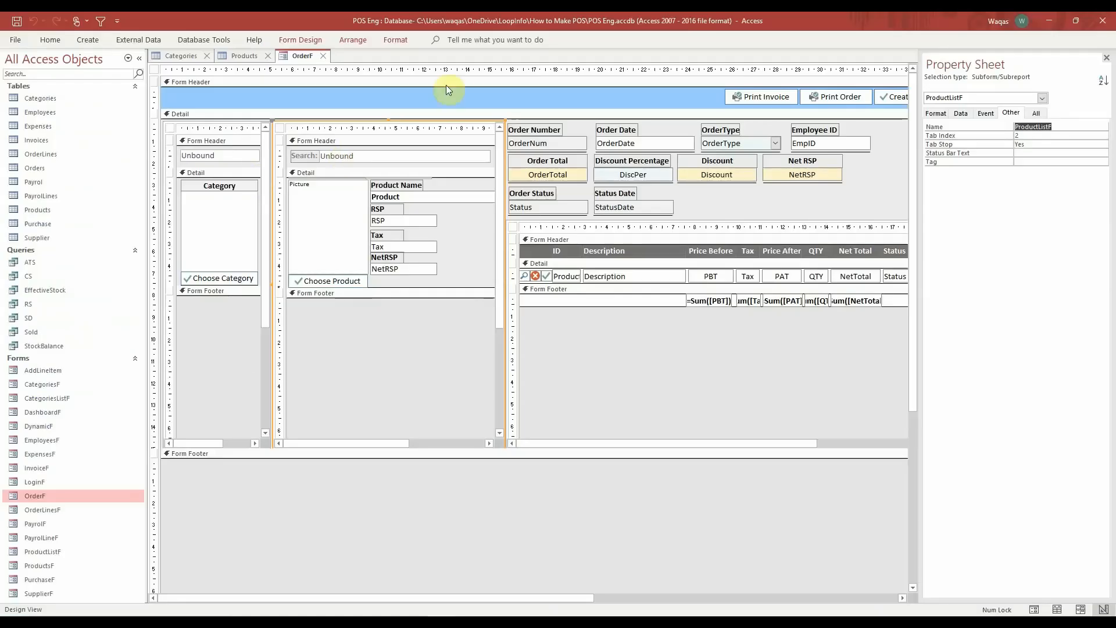
key("alt+F11")
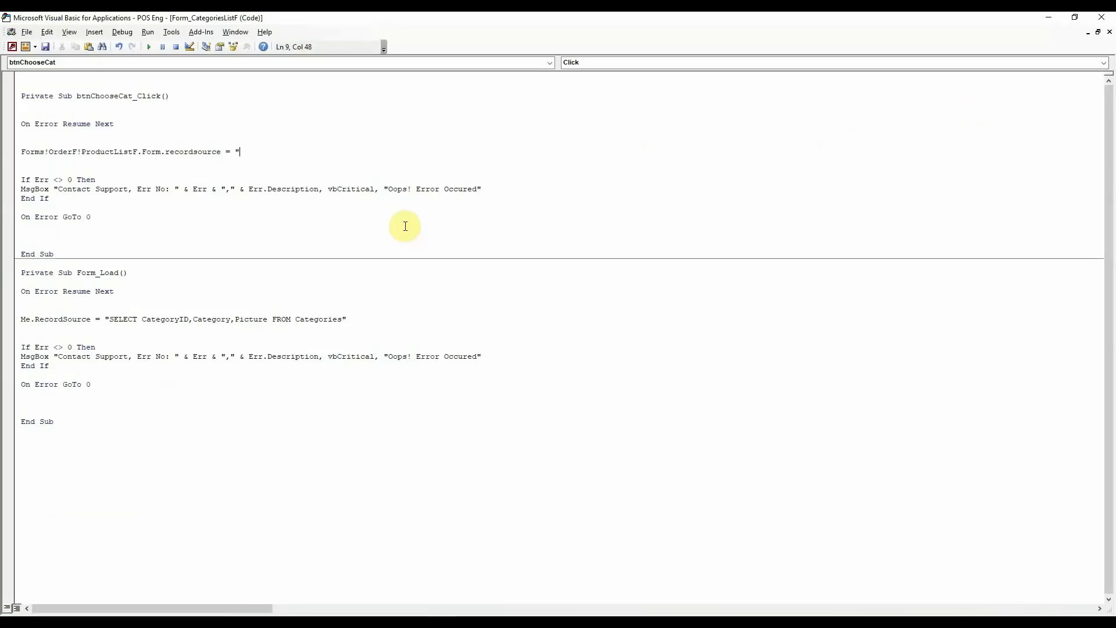
type("SELECT ProductID,")
Add the Product and Category fields to the SELECT list, consulting the column names in the Products table.
key("alt+F11")
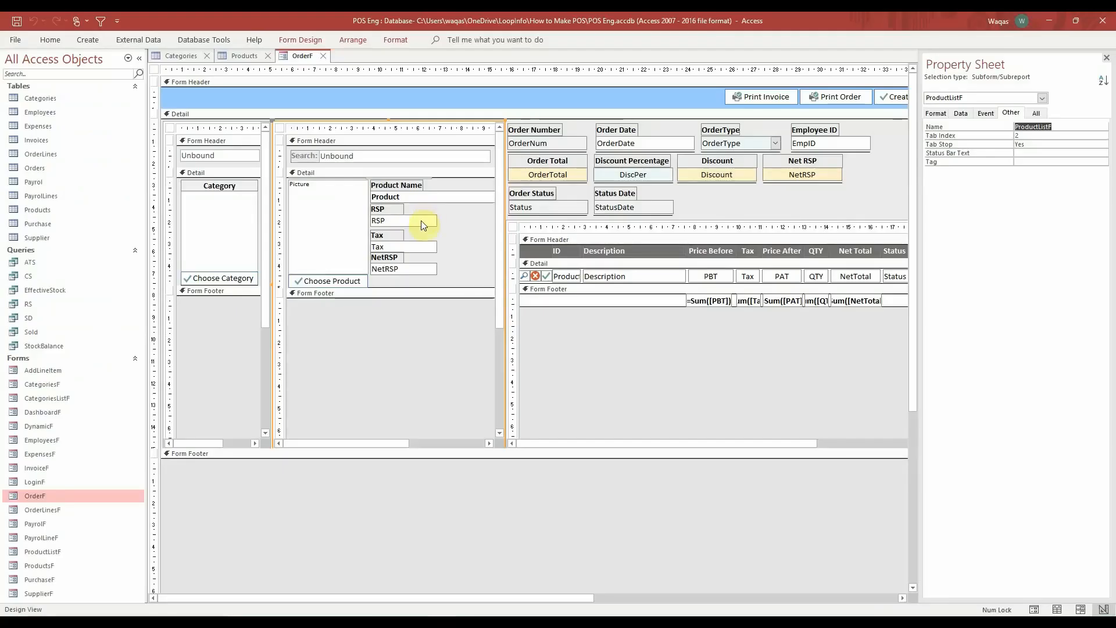
left_click(228, 57)
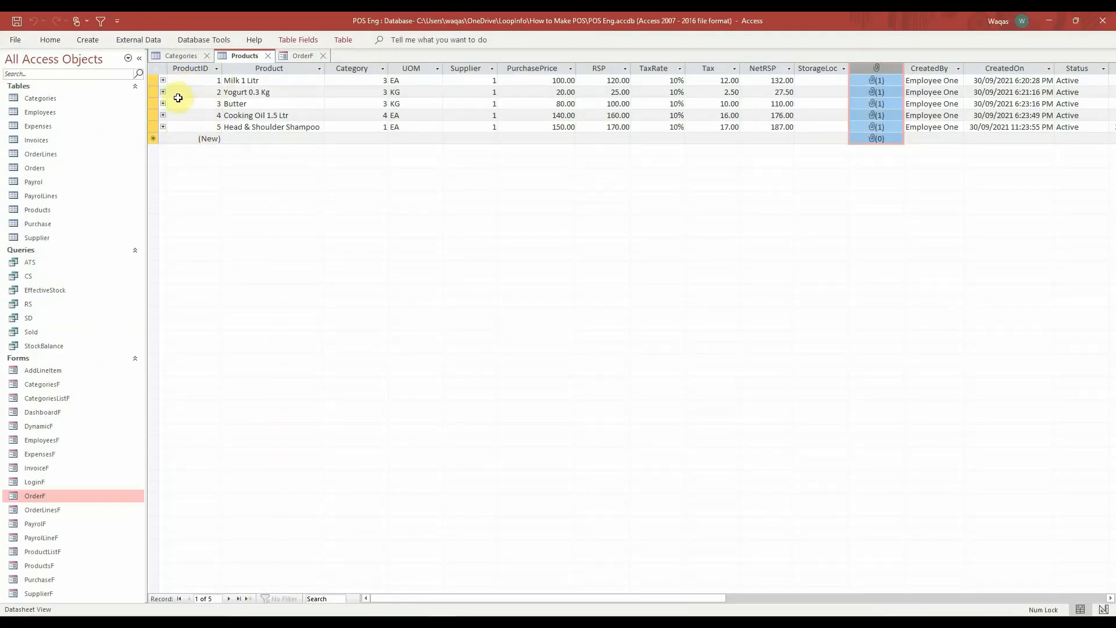
key("alt+F11")
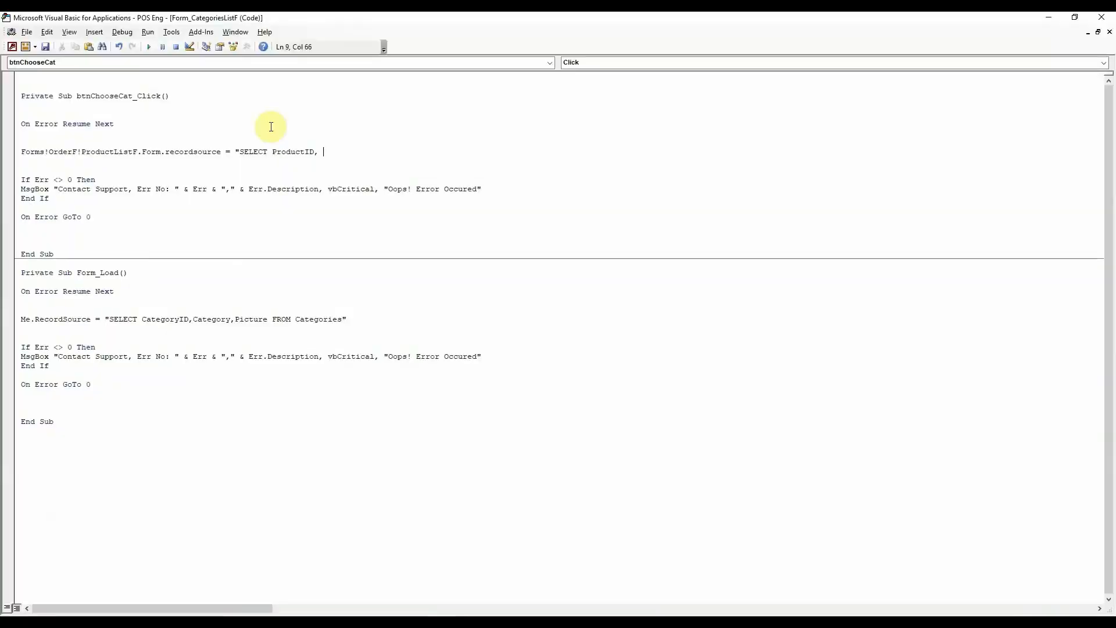
type("Product")
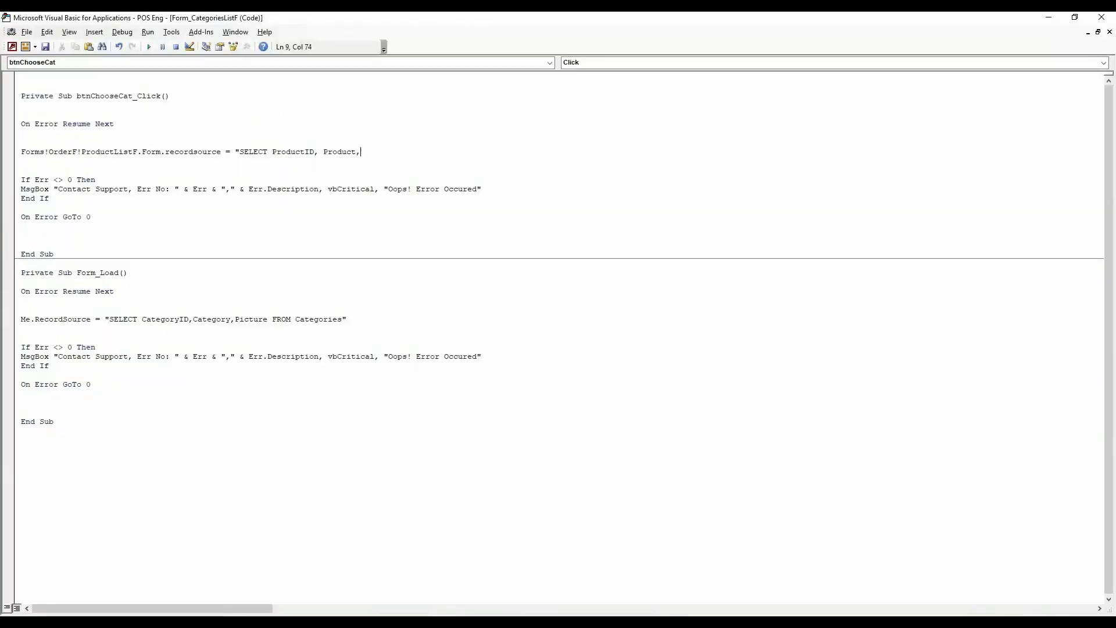
type(",")
key("alt+F11")
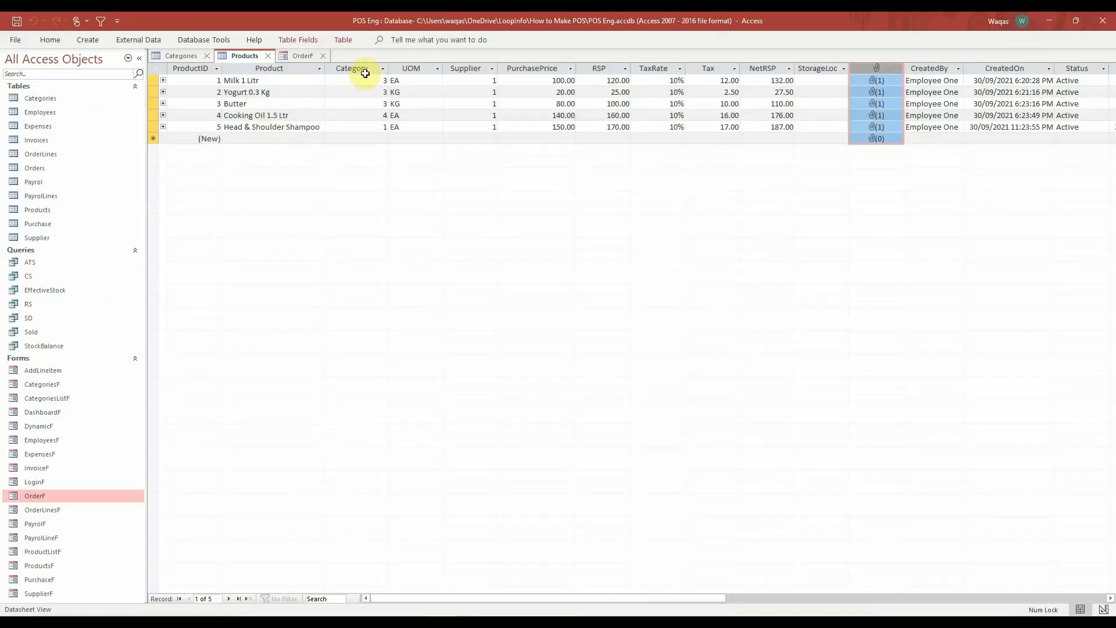
key("alt+F11")
type("Category")
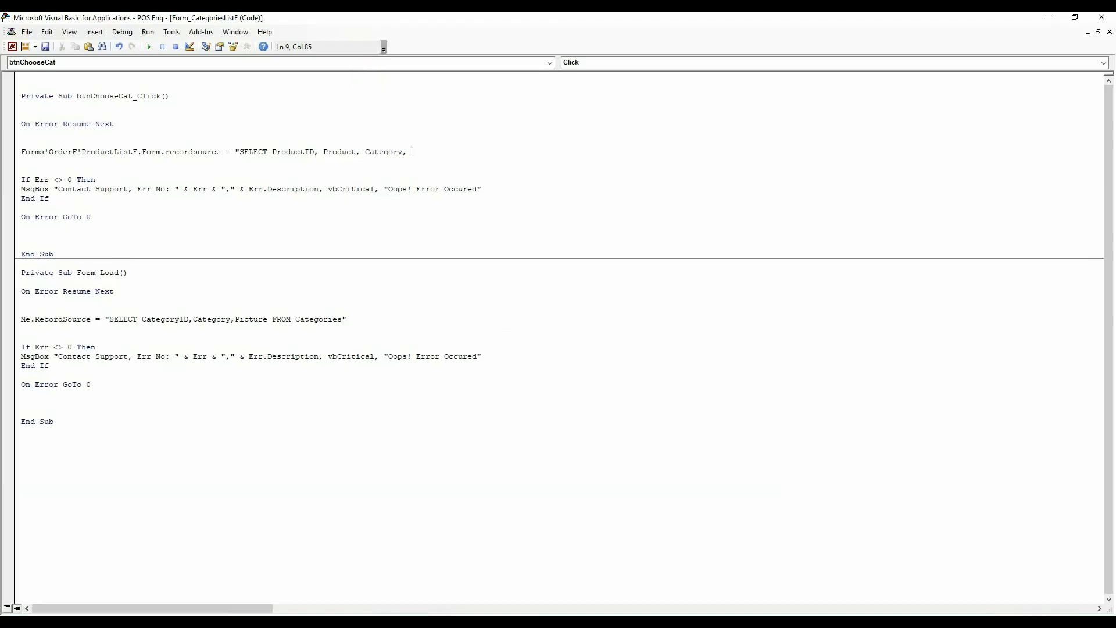
type(",")
Add RSP, Tax, NetRSP and Picture to the SELECT list and FROM Products, consulting the Products table.
key("alt+F11")
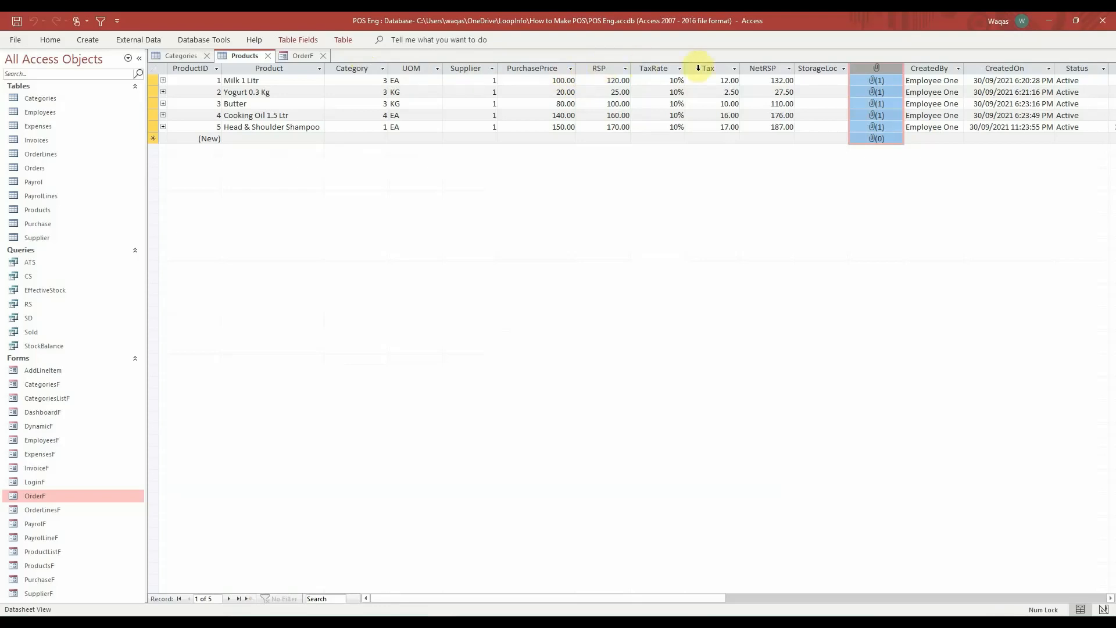
key("alt+Tab")
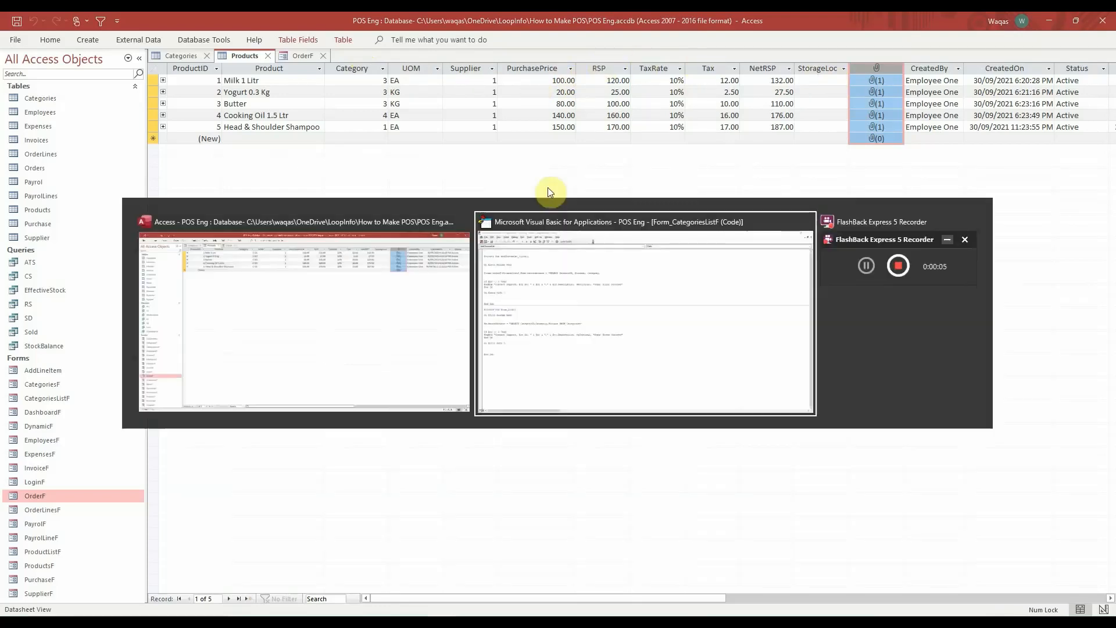
type("RSP")
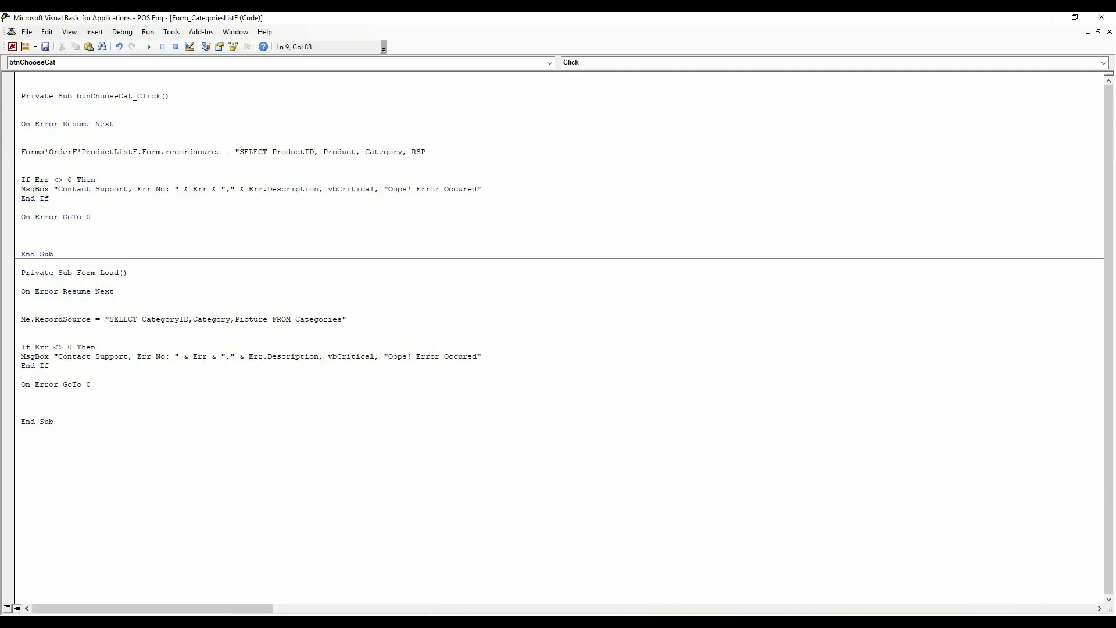
type(", Te")
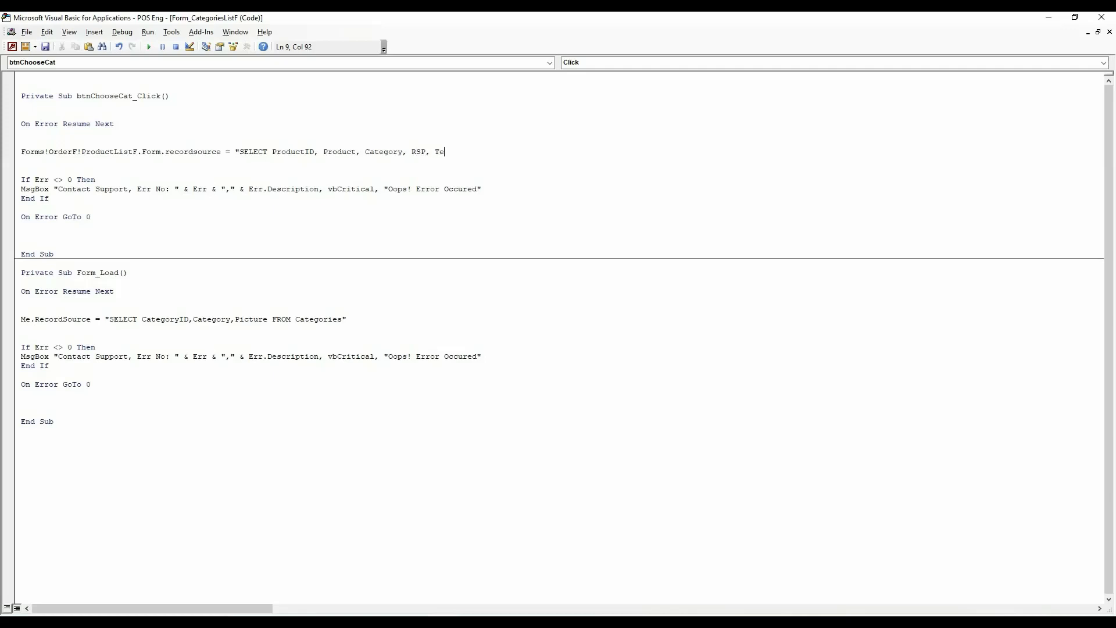
type("ax, NetRSP, Picture FROM")
key("alt+Tab")
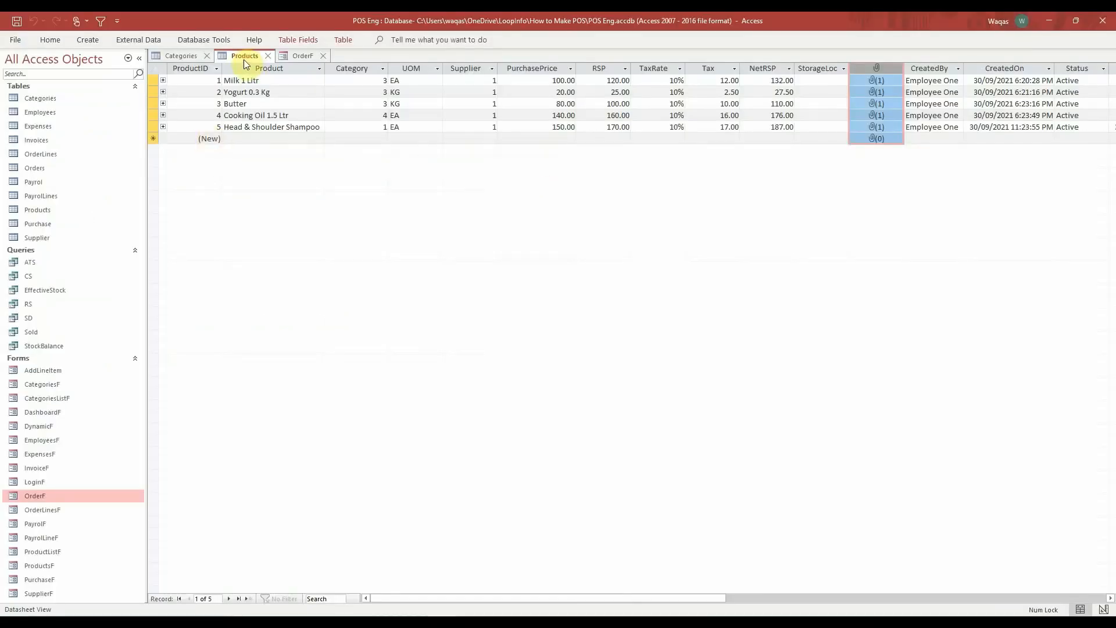
key("alt+Tab")
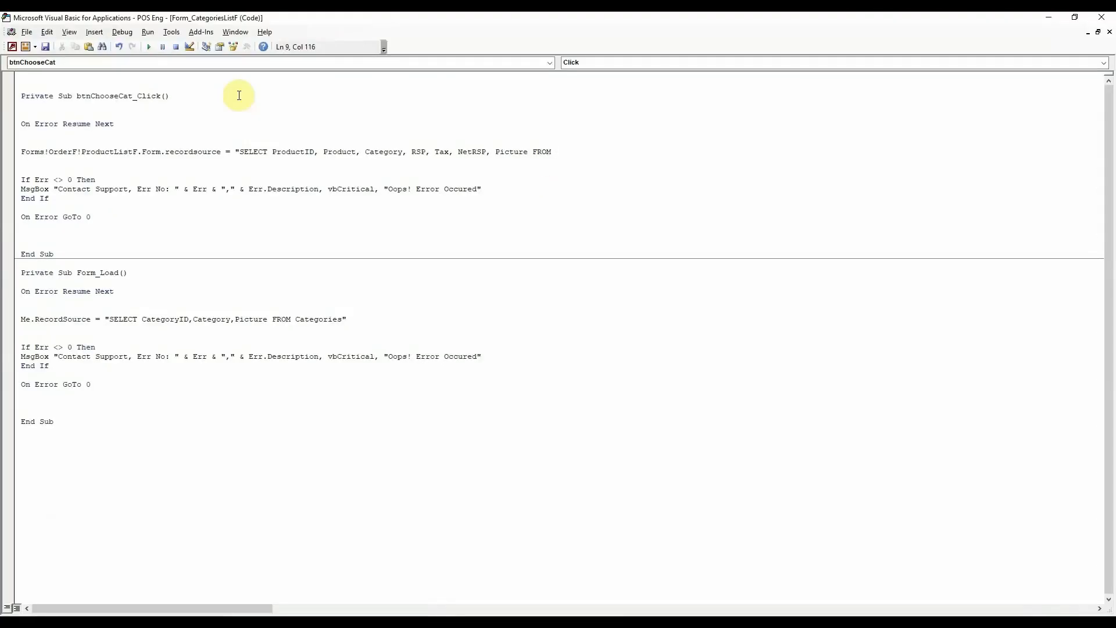
type("M Products")
Append WHERE to the SQL string after consulting the OrderF form, with an empty "& &" concatenation for the criterion.
key("alt+Tab")
key("alt+Tab")
key("alt+Tab")
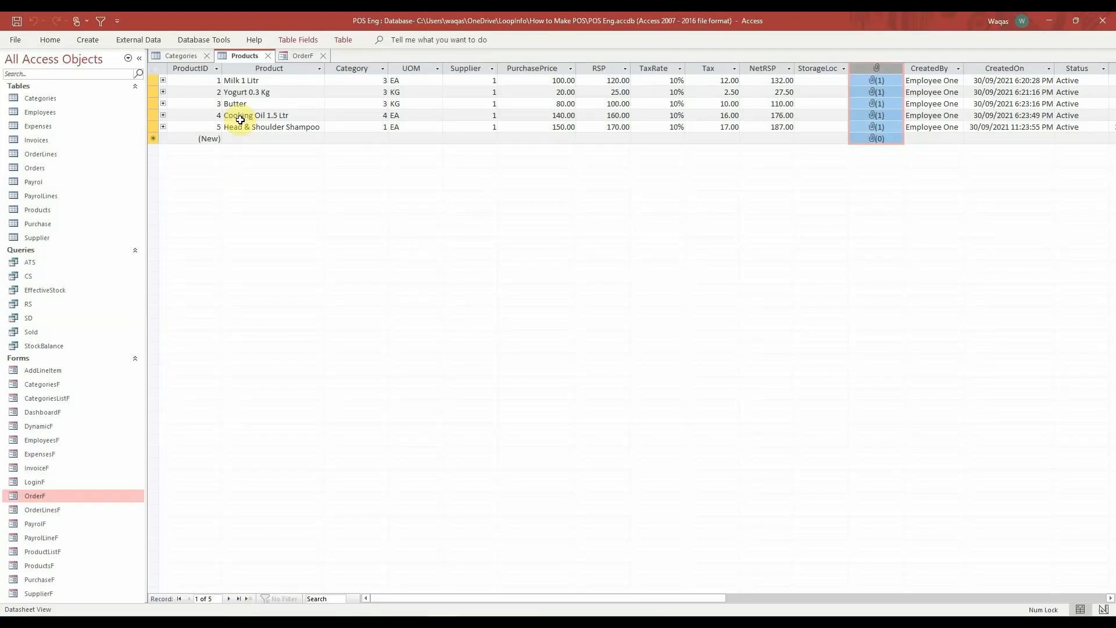
left_click(293, 56)
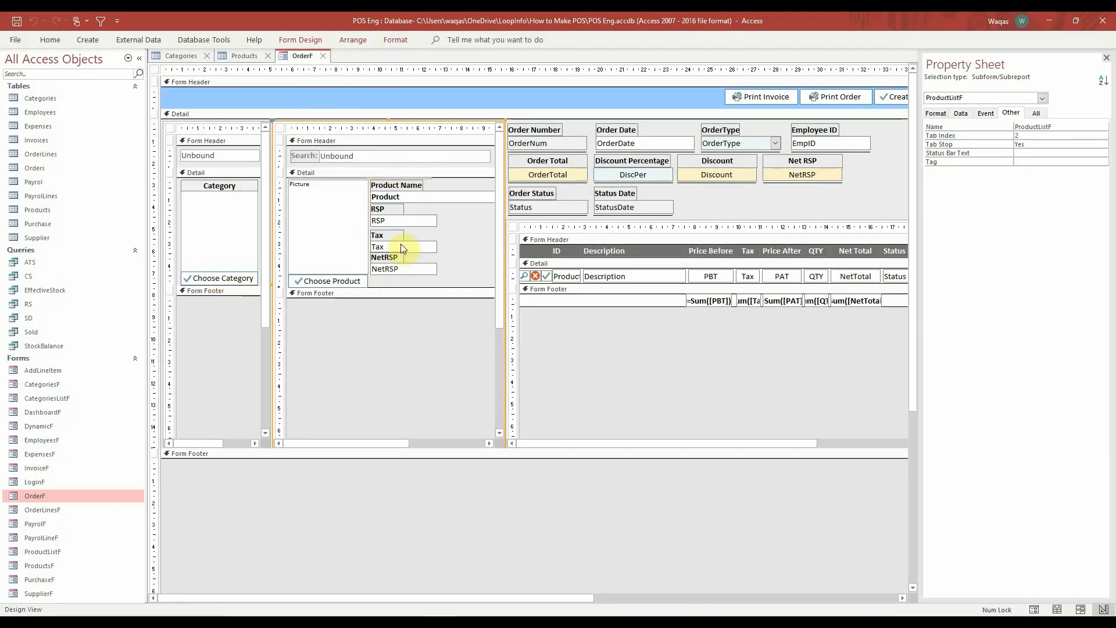
key("alt+Tab")
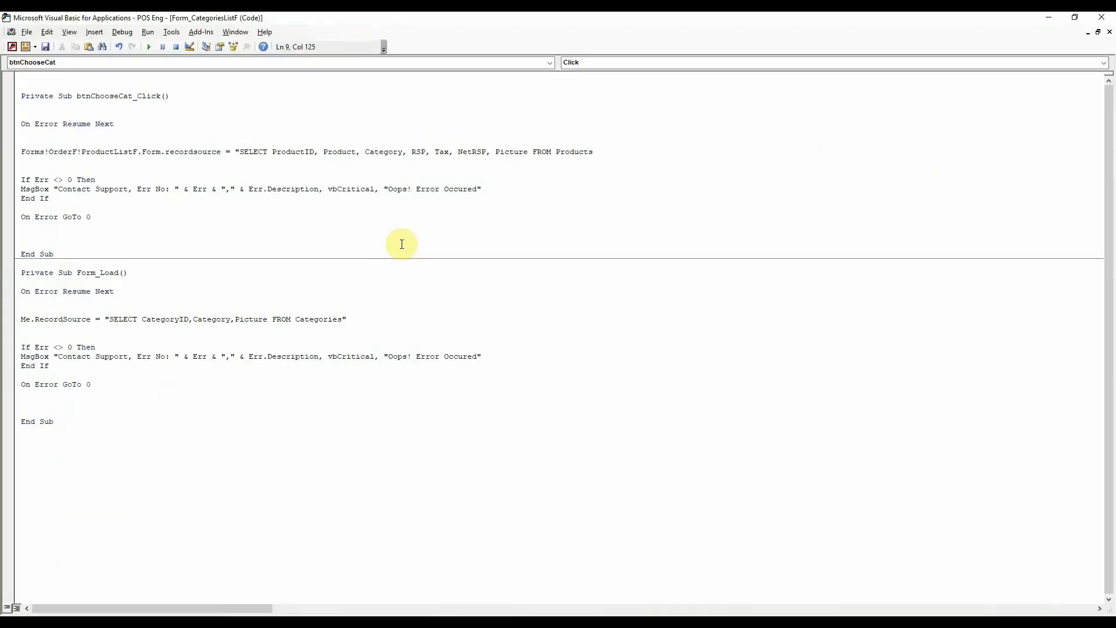
type("WHERE")
key("alt+Tab")
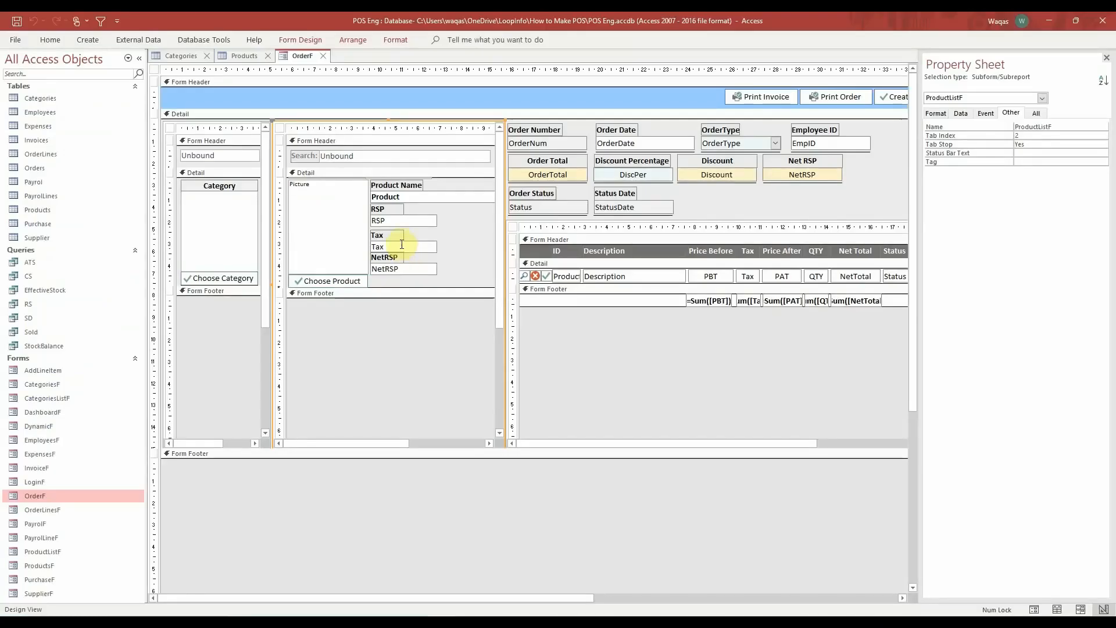
key("alt+Tab")
type("\"")
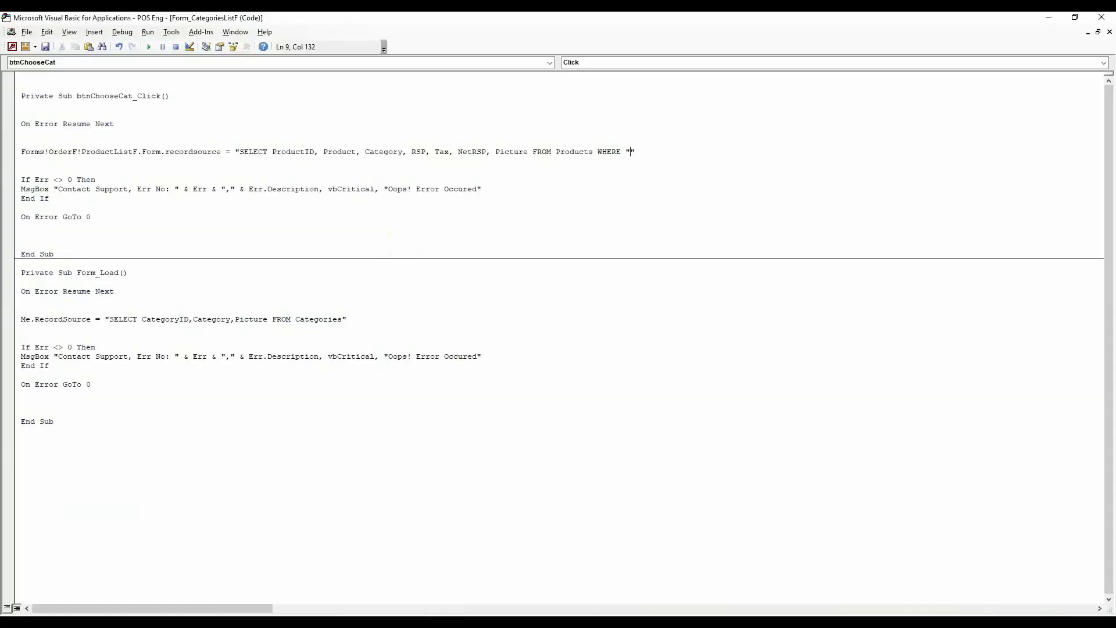
type("&&")
Complete the WHERE condition as category = "& me.txtSearch.Value &", consulting CategoryID in the Categories table and Category in the Products table.
key("alt+Tab")
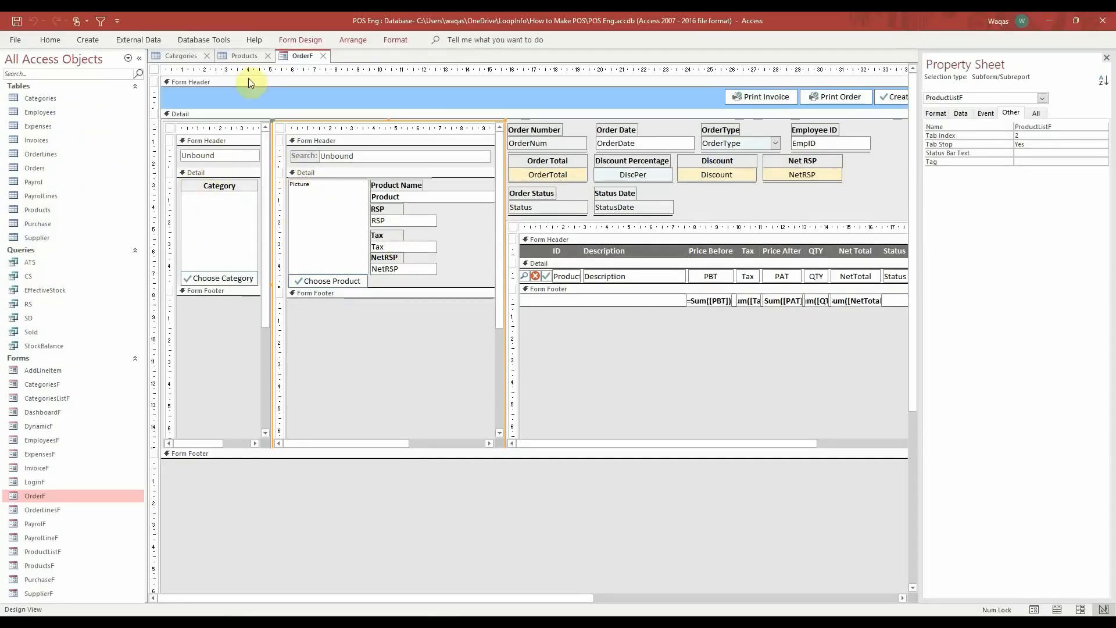
left_click(187, 54)
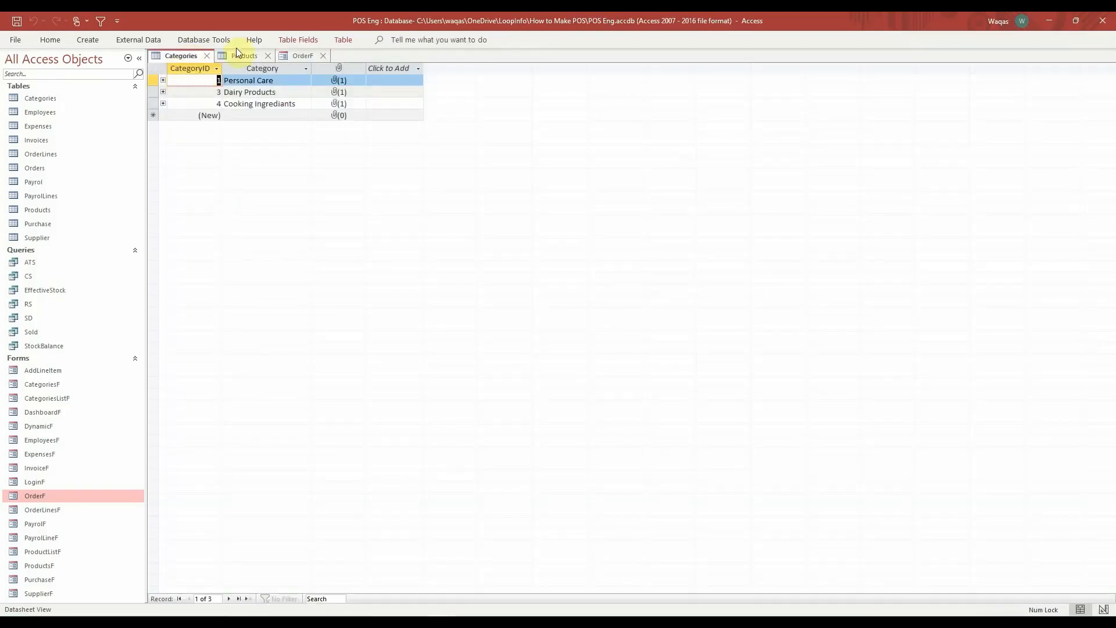
left_click(194, 71)
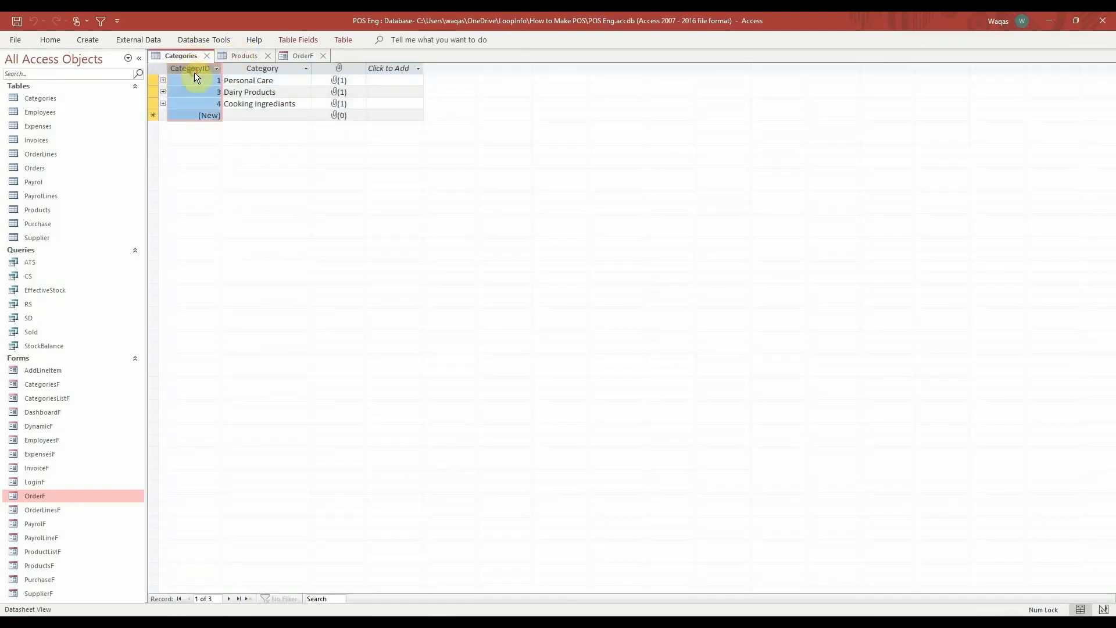
left_click(245, 60)
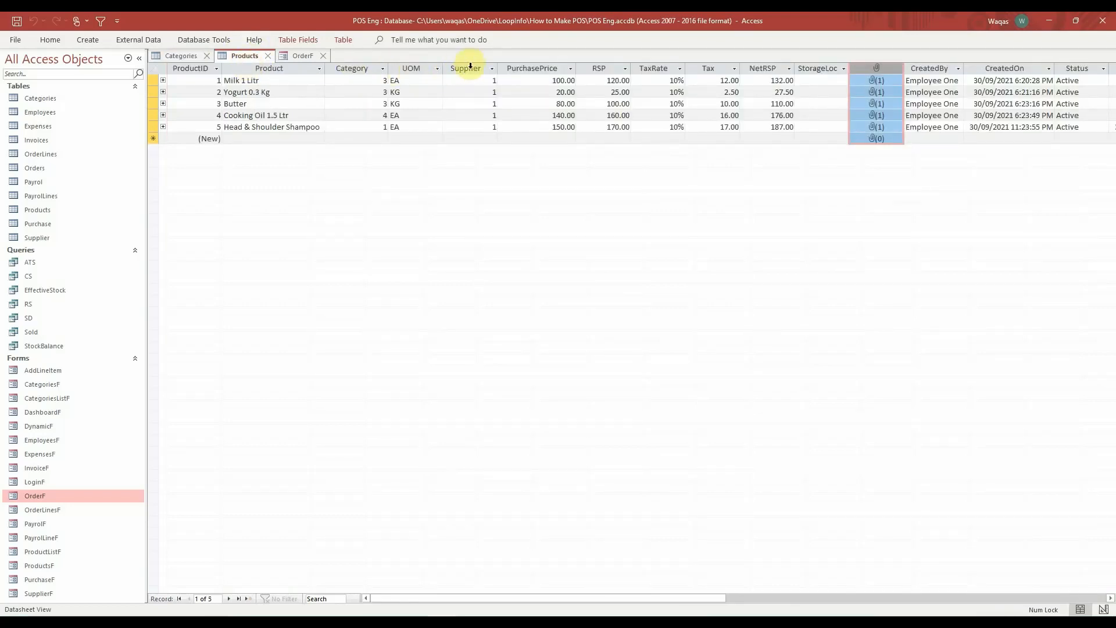
left_click(368, 68)
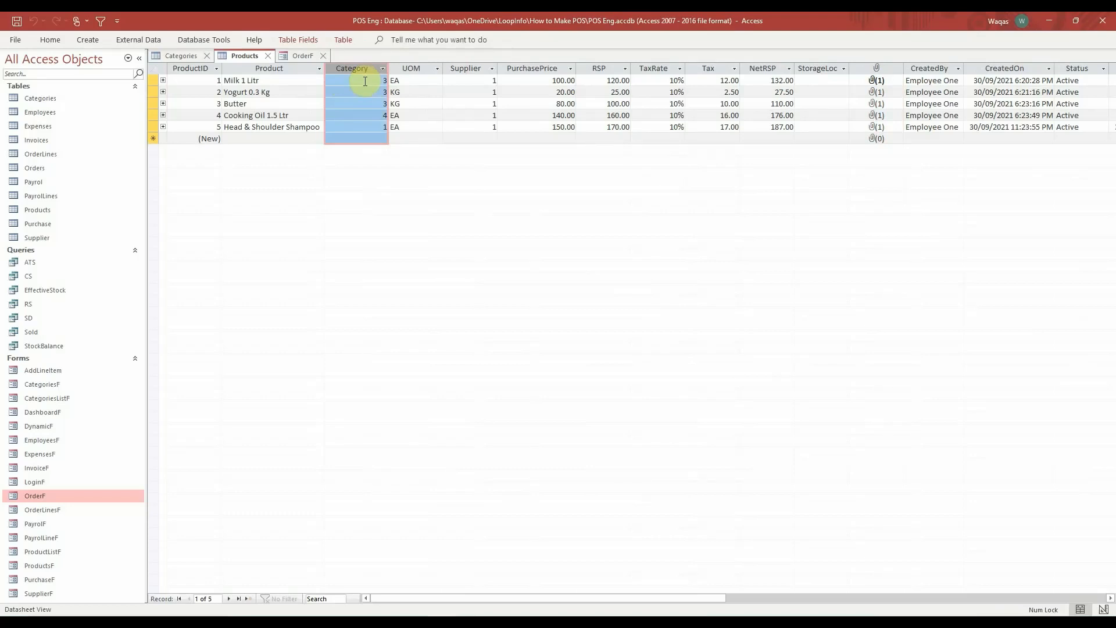
key("alt+F11")
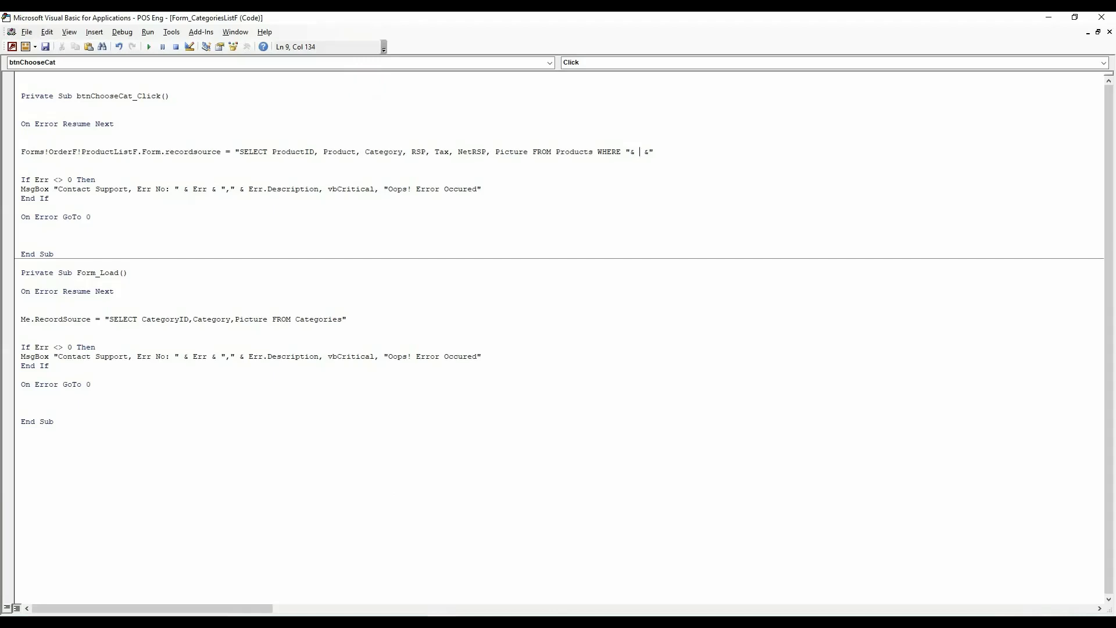
type("me.")
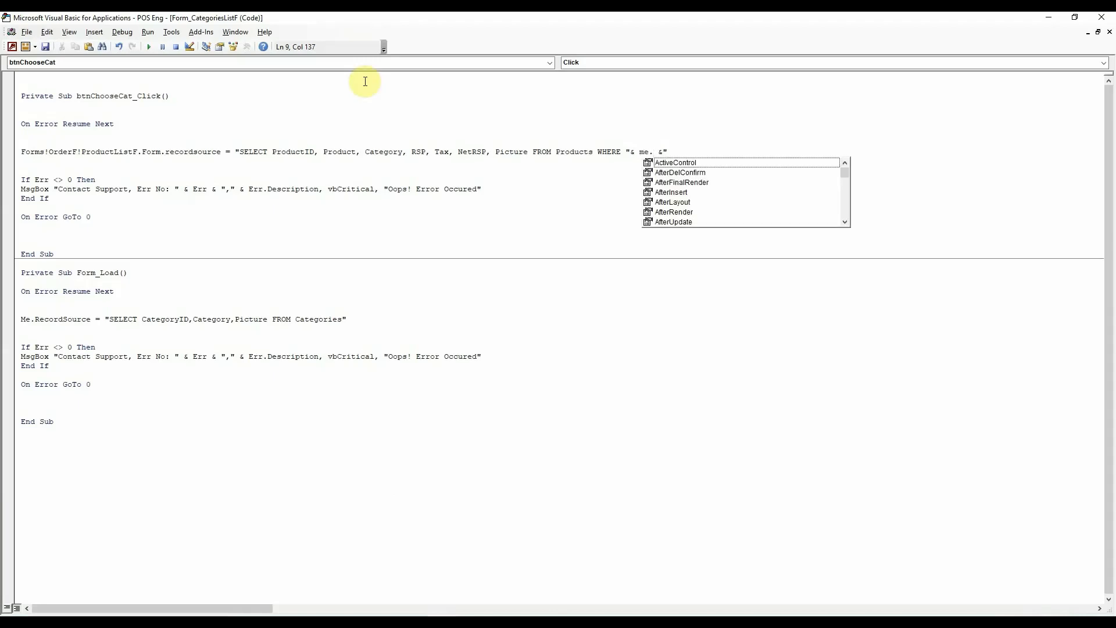
type("txtSearch")
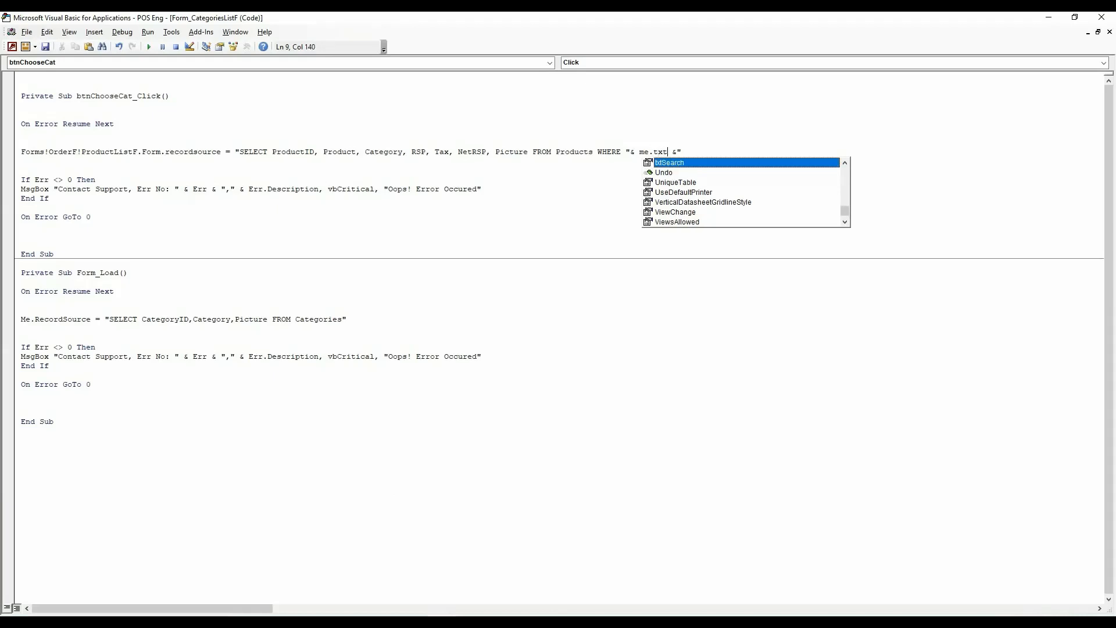
type(".value")
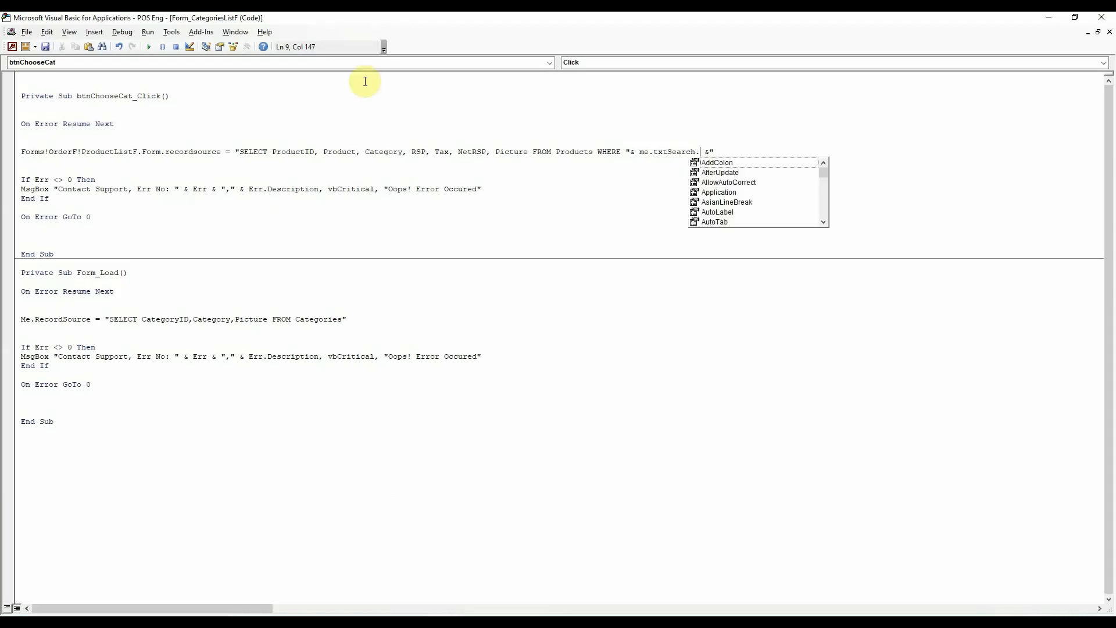
key("Tab")
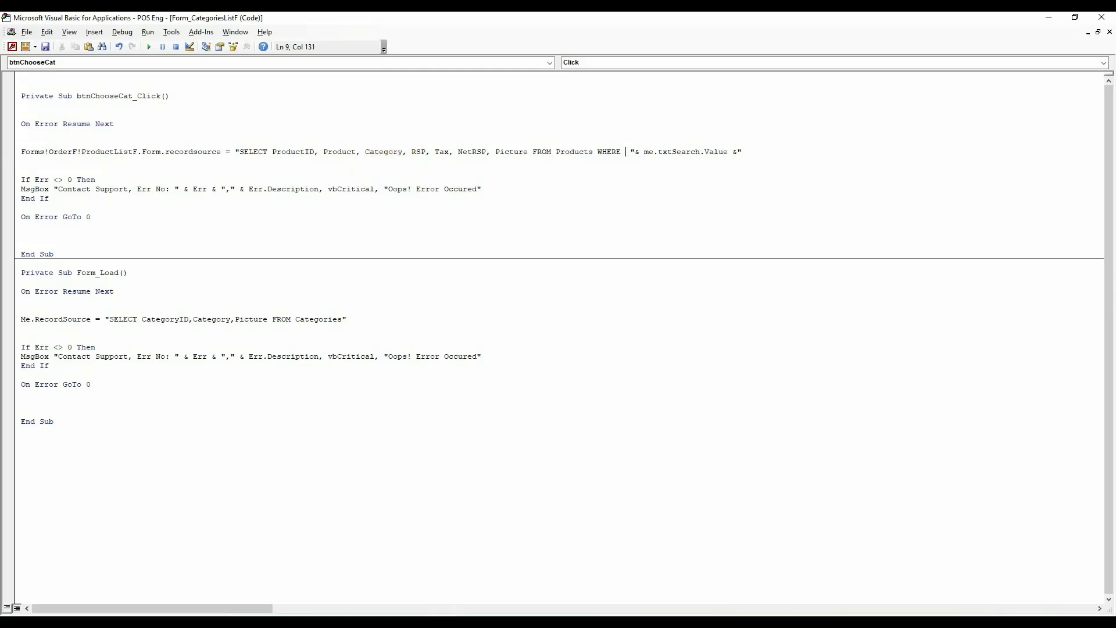
type("category =")
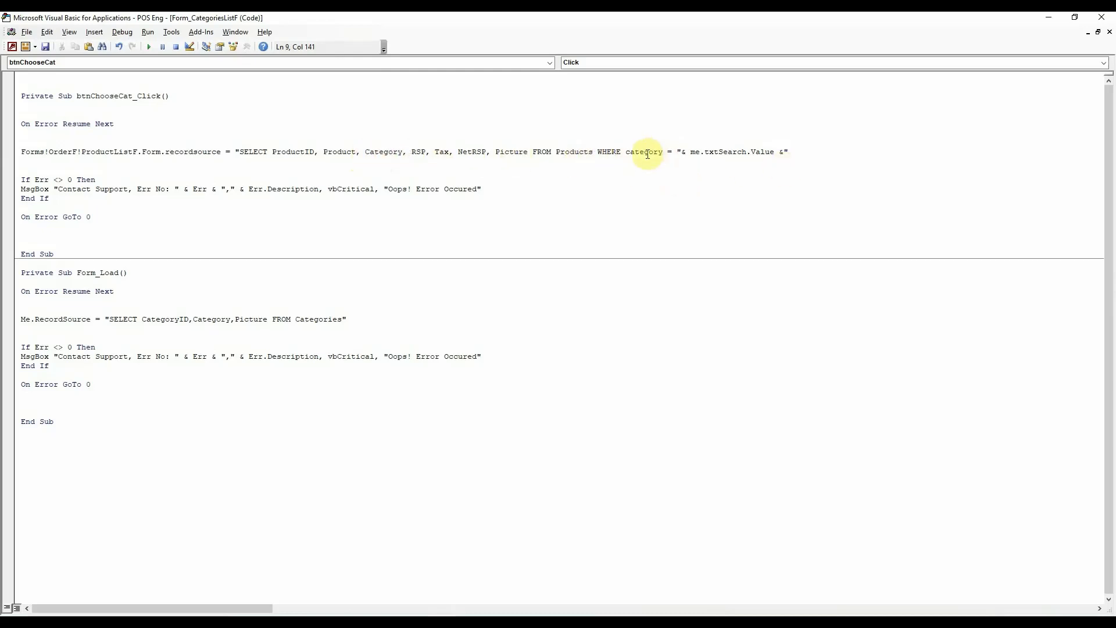
Replace txtSearch with CategoryID in the WHERE condition so it reads Me.CategoryID.Value, consulting the Categories table and the OrderF form.
key("alt+Tab")
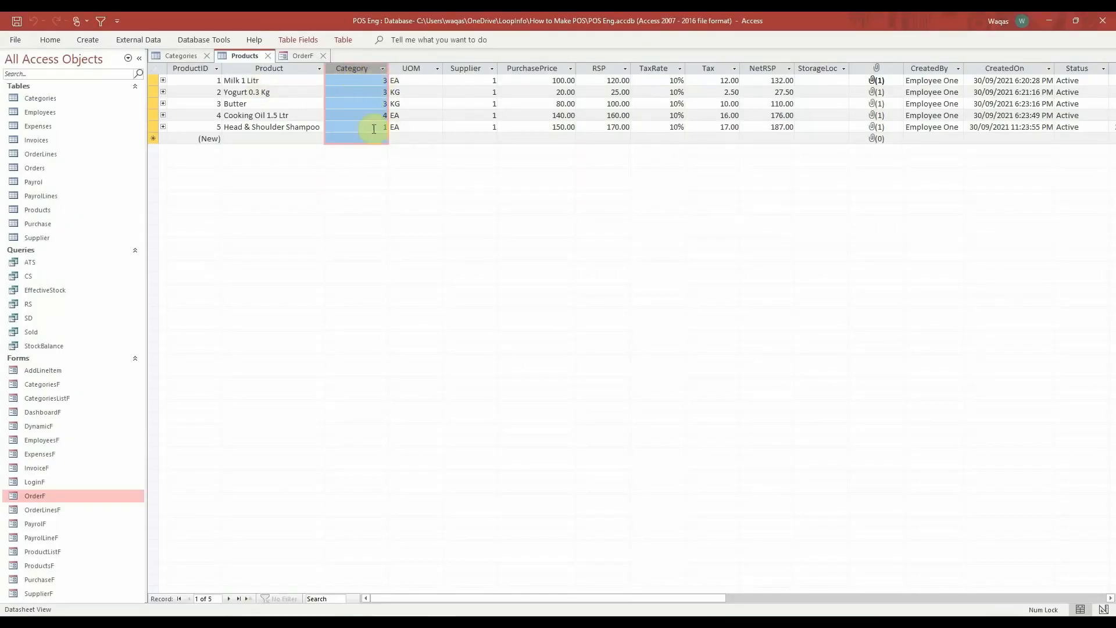
left_click(180, 57)
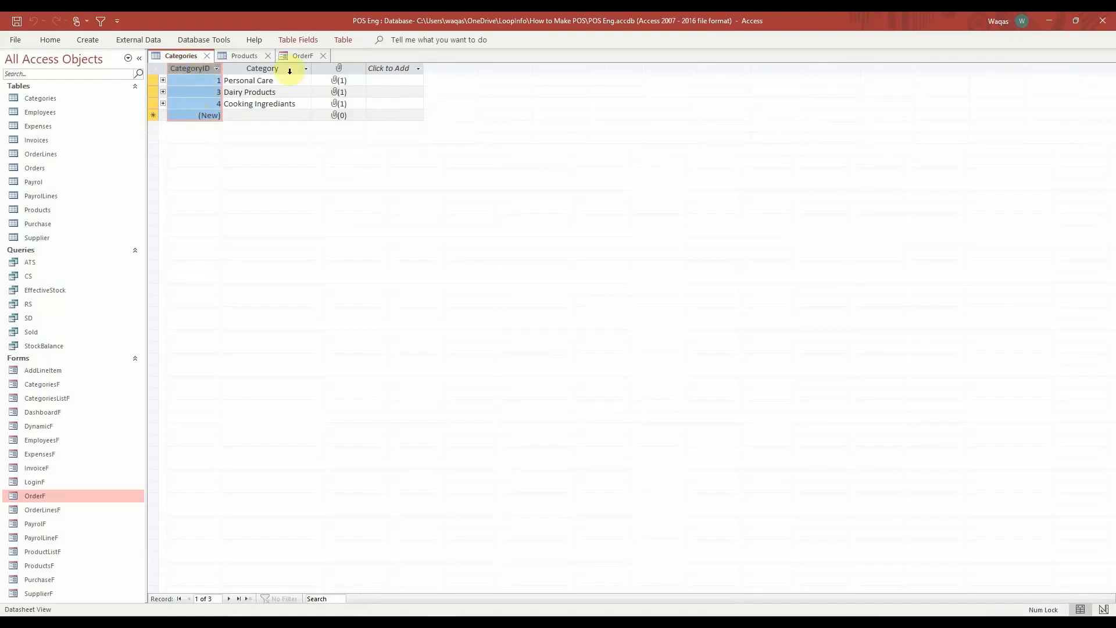
left_click(301, 58)
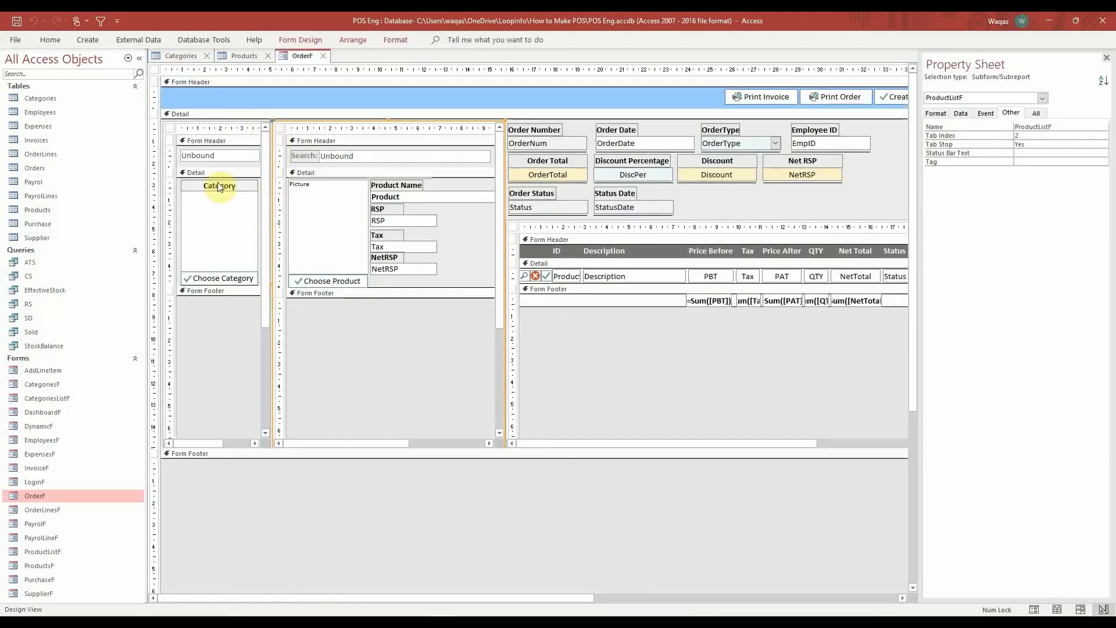
key("alt+Tab")
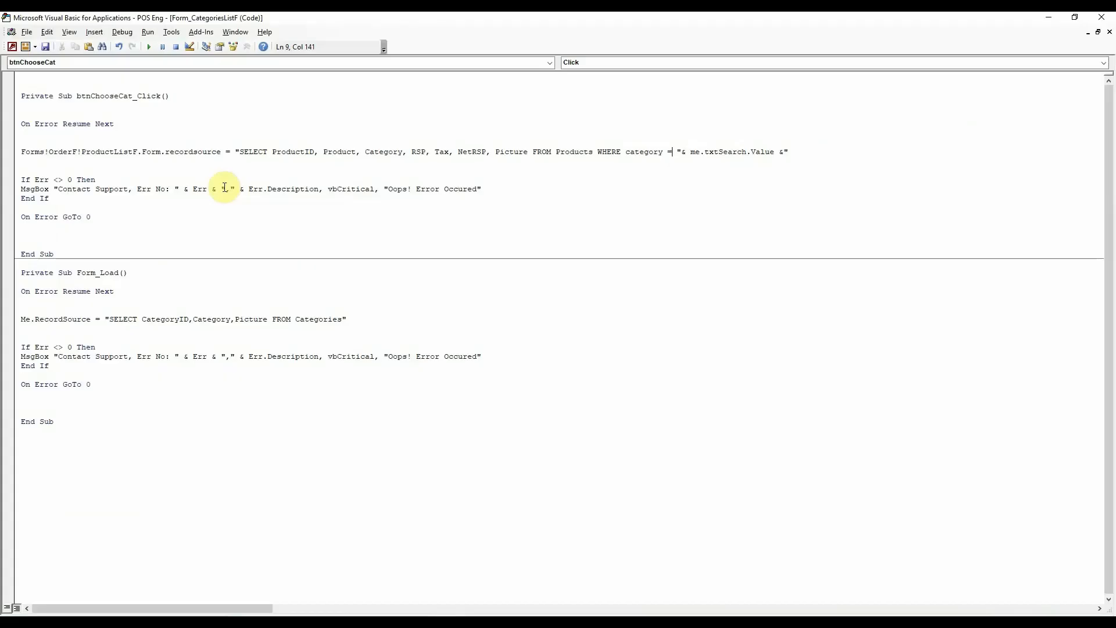
double_click(724, 152)
key("BackSpace")
key("BackSpace")
type(".")
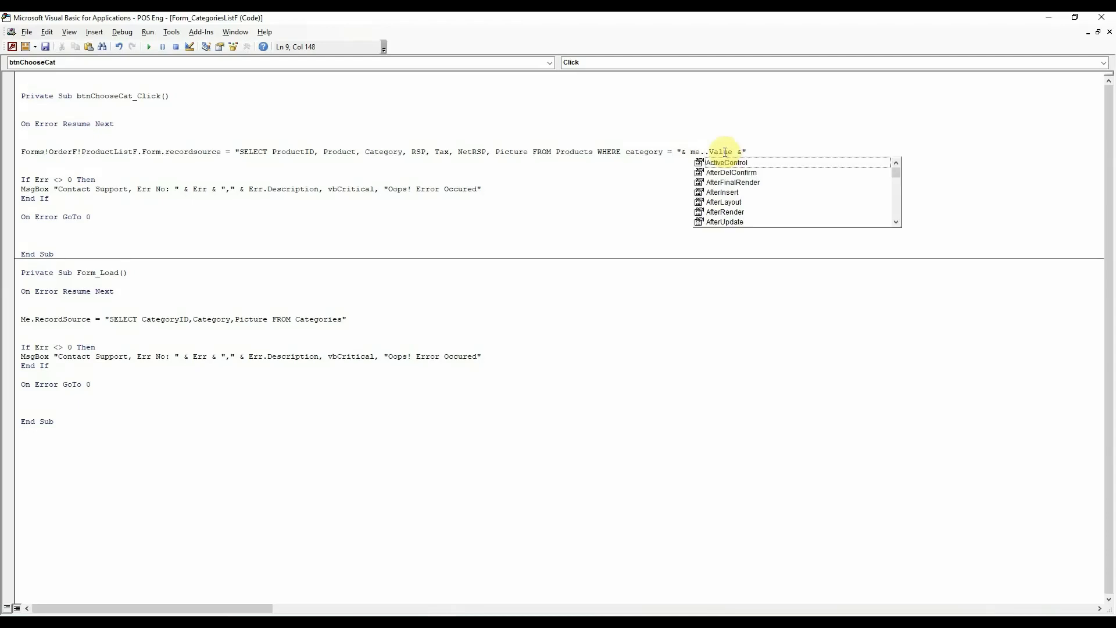
type("txt")
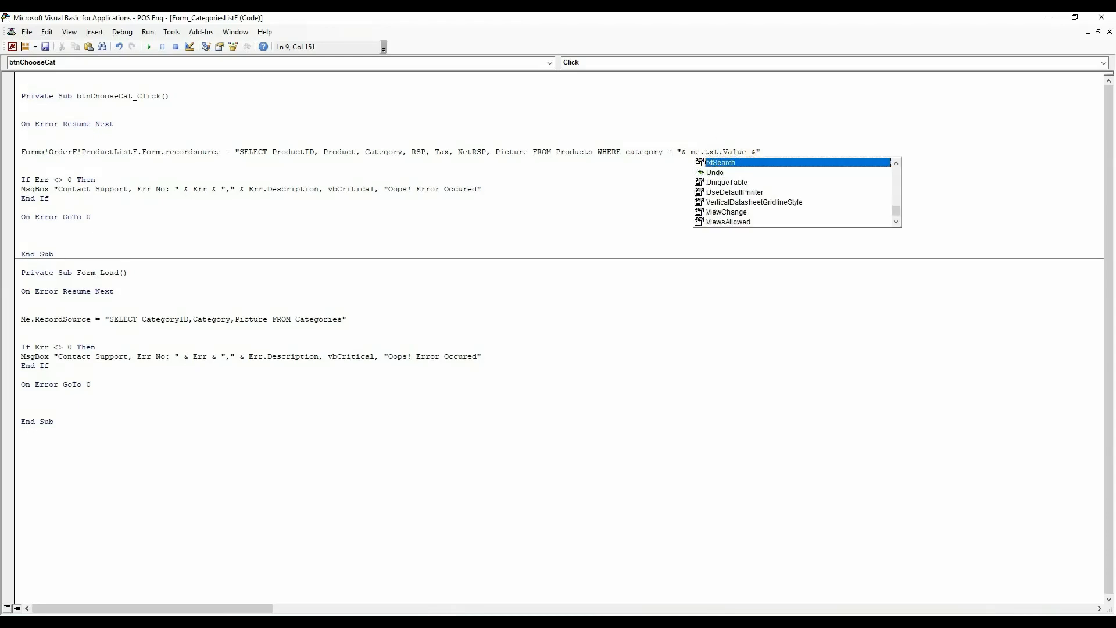
key("BackSpace")
key("BackSpace")
key("BackSpace")
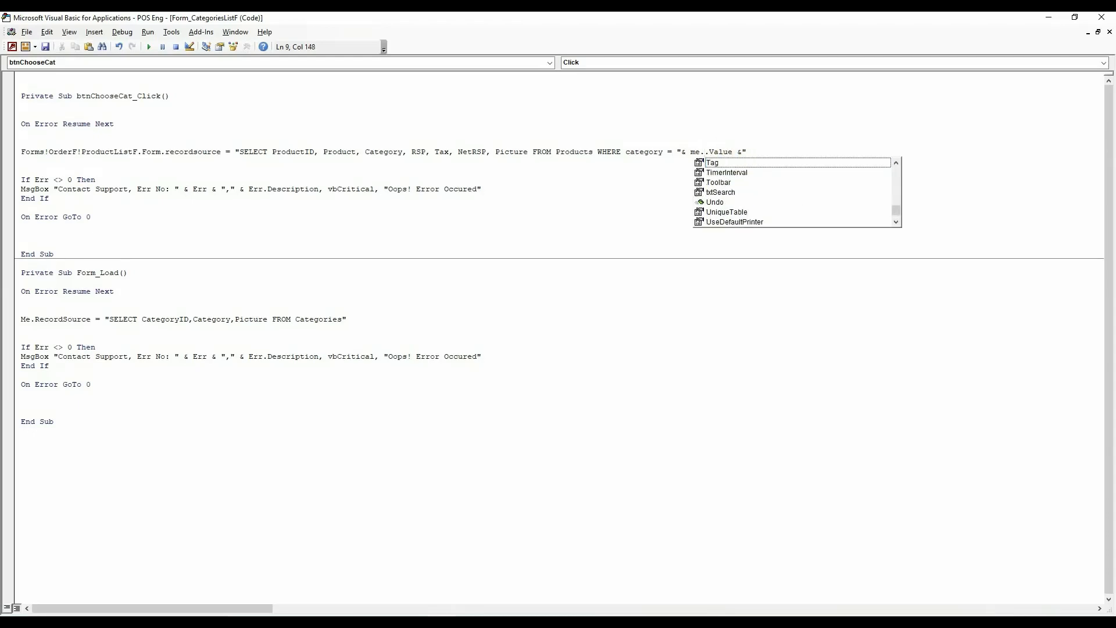
type("CategoryID")
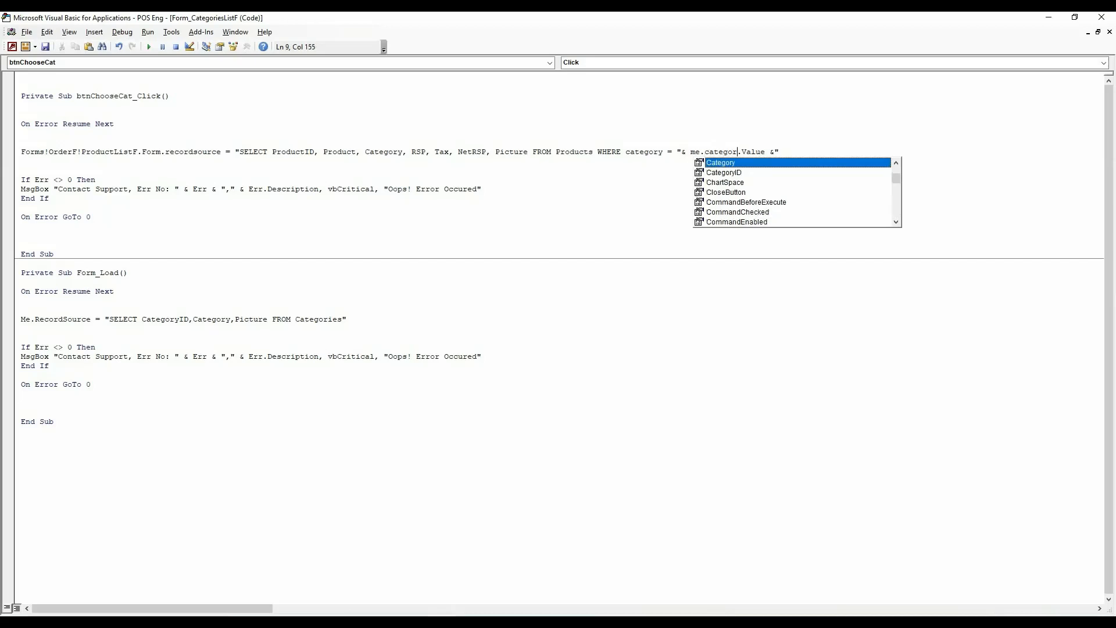
key("alt+F11")
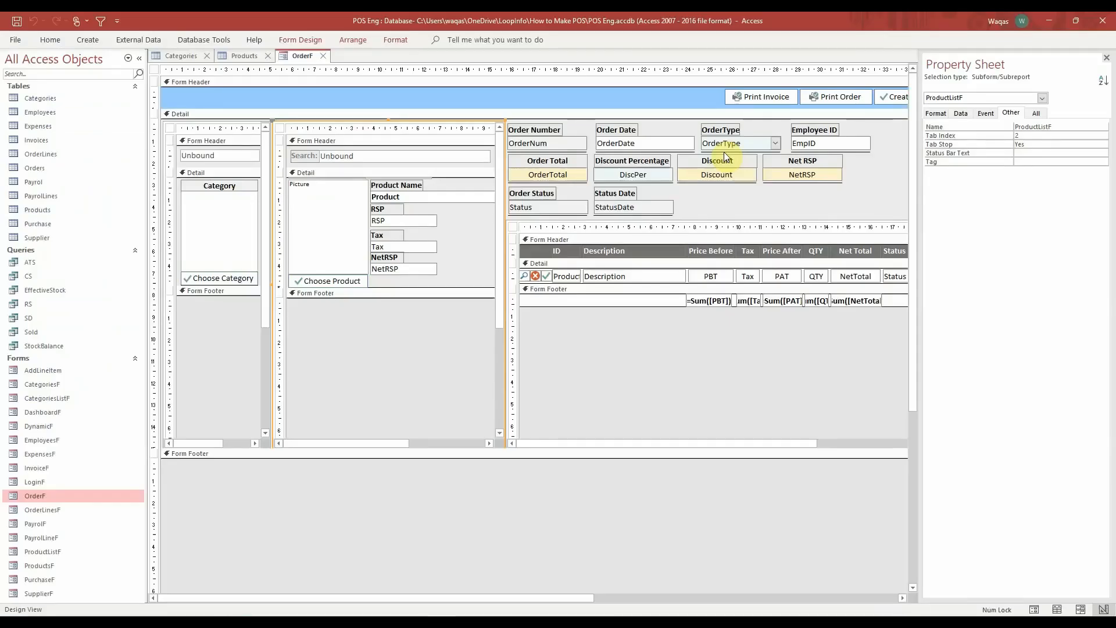
key("alt+F11")
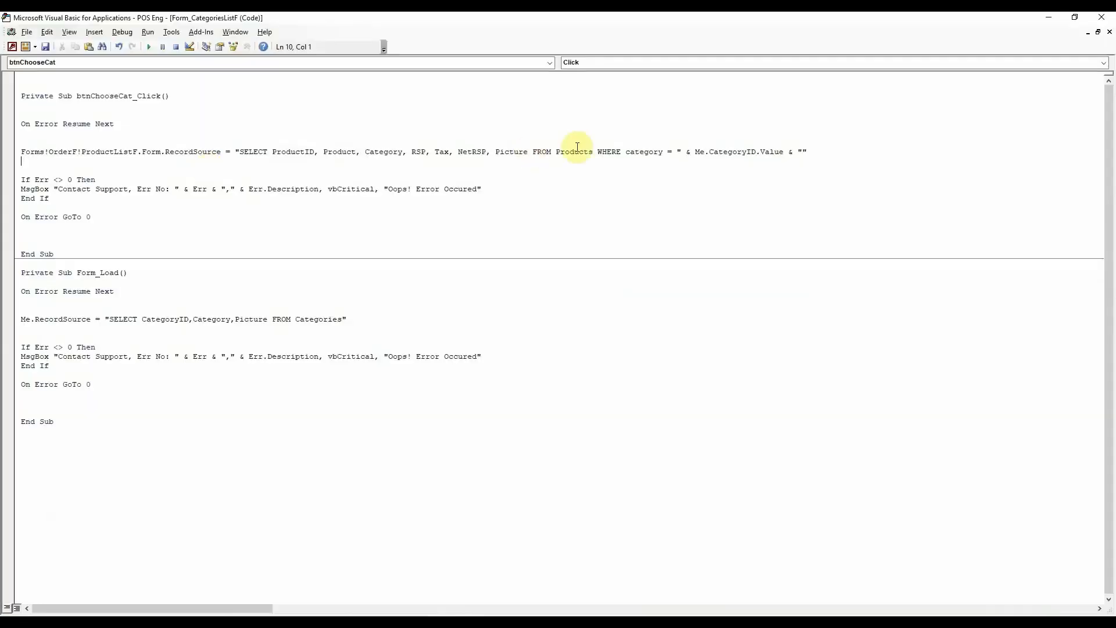
Capitalize the category field name to Category in the WHERE clause of the product list's SQL string.
left_click_drag(679, 175, 621, 179)
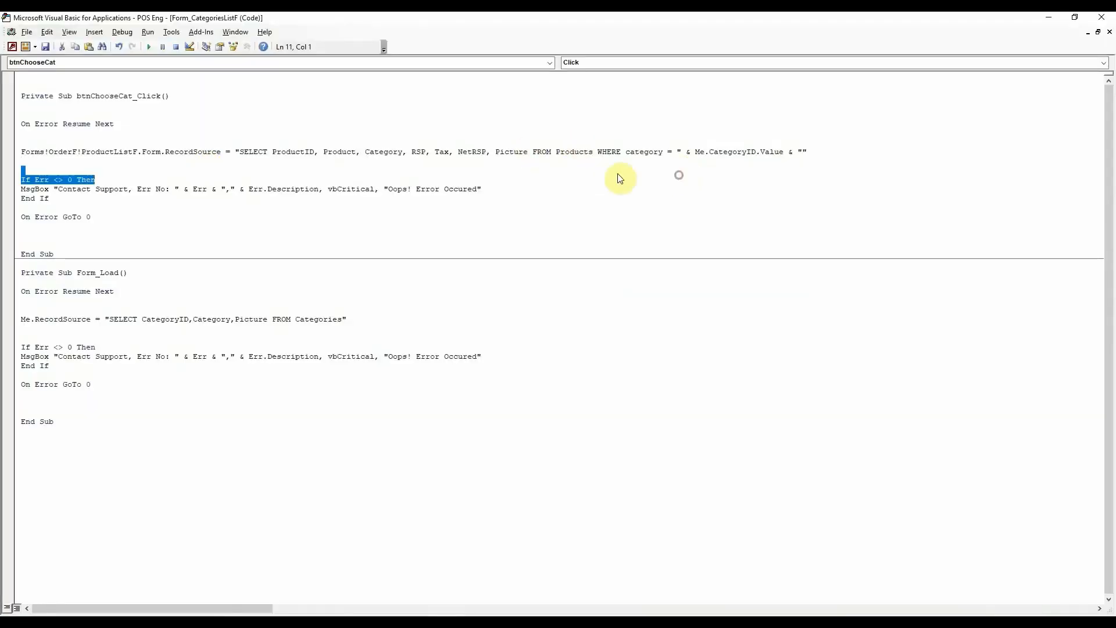
left_click(618, 170)
left_click(630, 154)
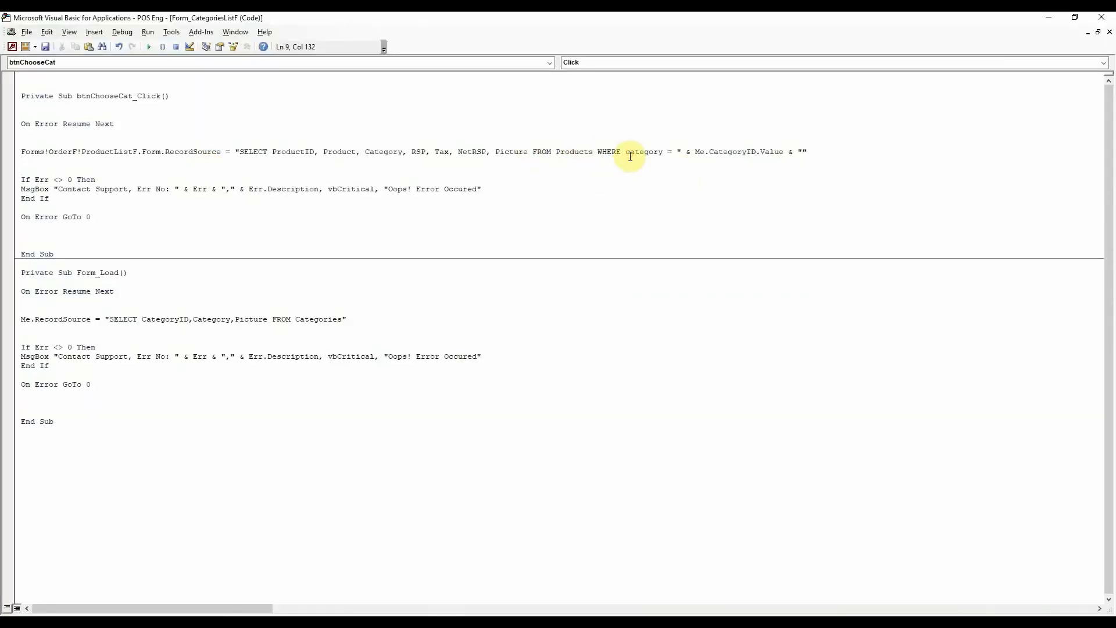
key("BackSpace")
type("C")
Compare CategoryID in the Categories table with the Category column in the Products table, starting from the OrderF form.
key("alt+Tab")
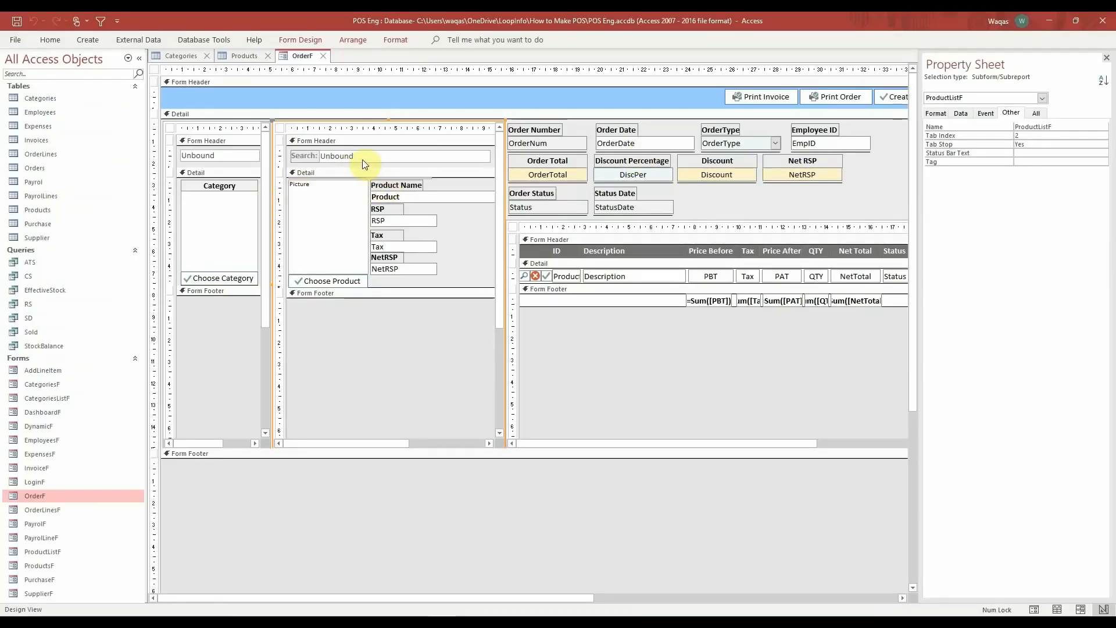
key("alt+Tab")
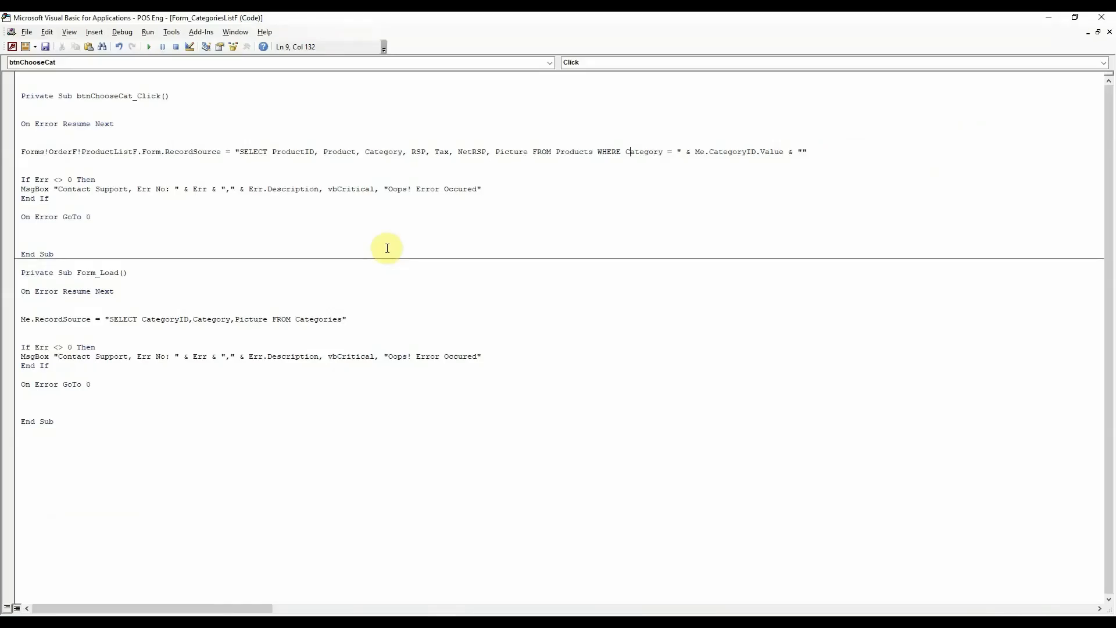
key("alt+Tab")
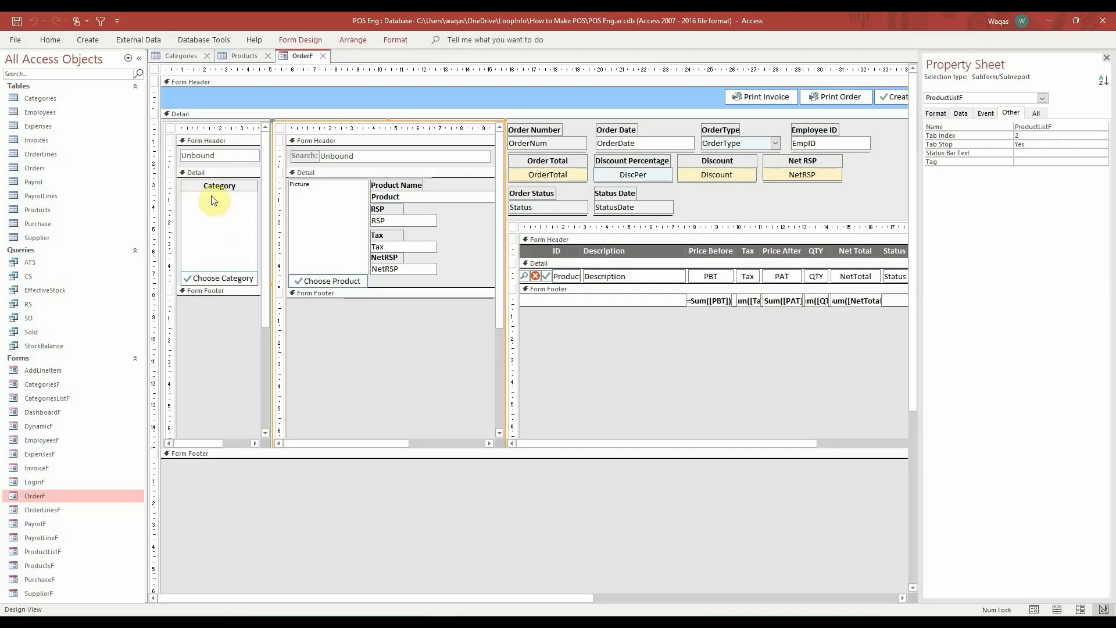
left_click(251, 55)
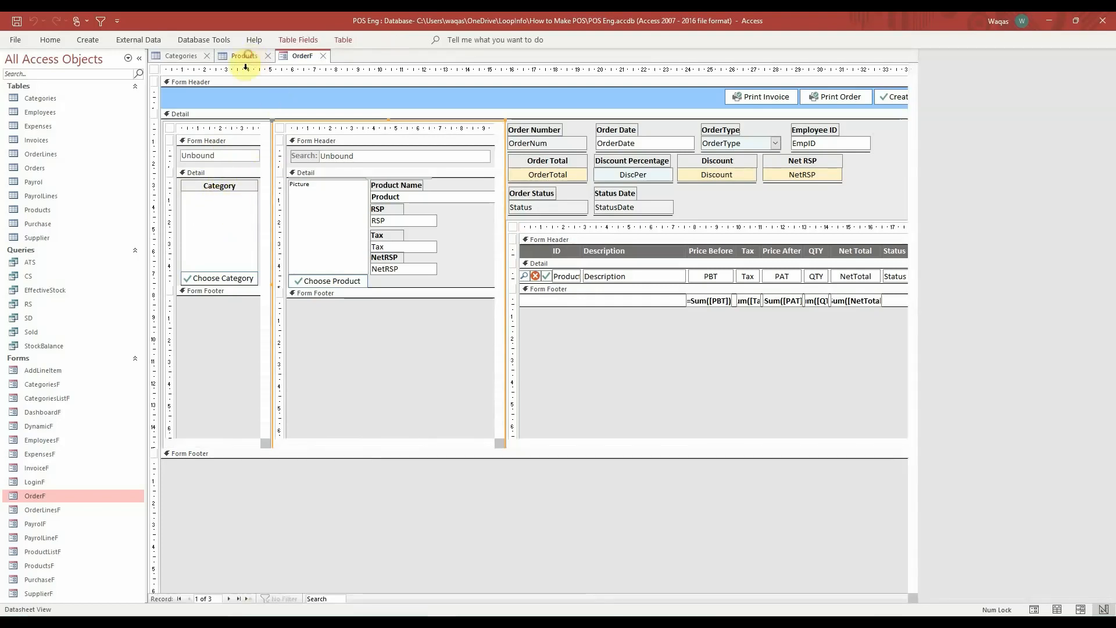
left_click(182, 57)
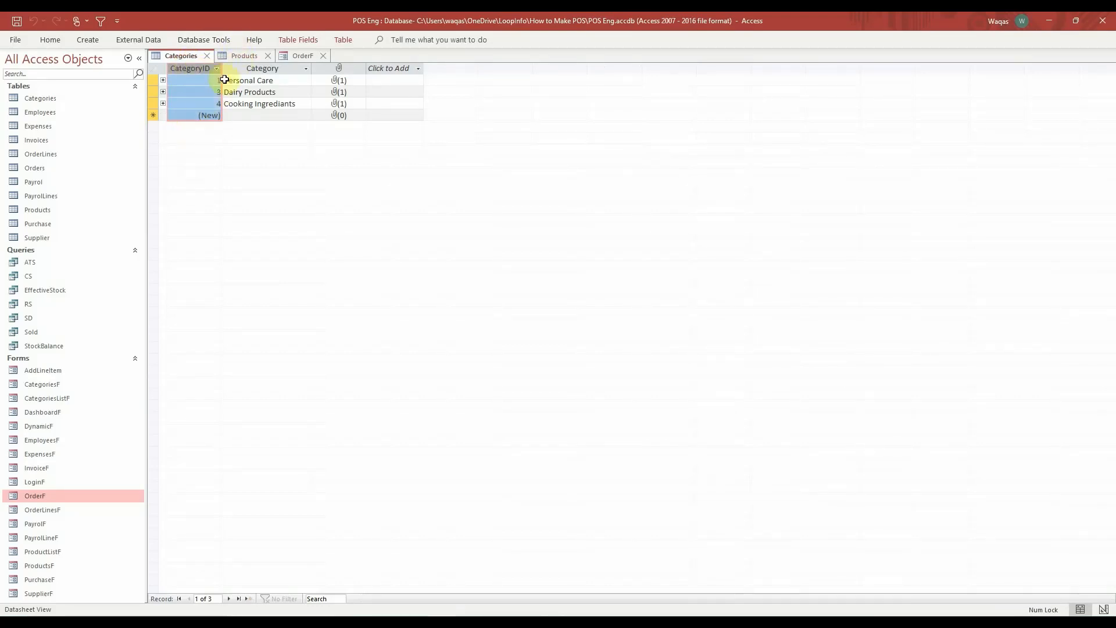
left_click(245, 57)
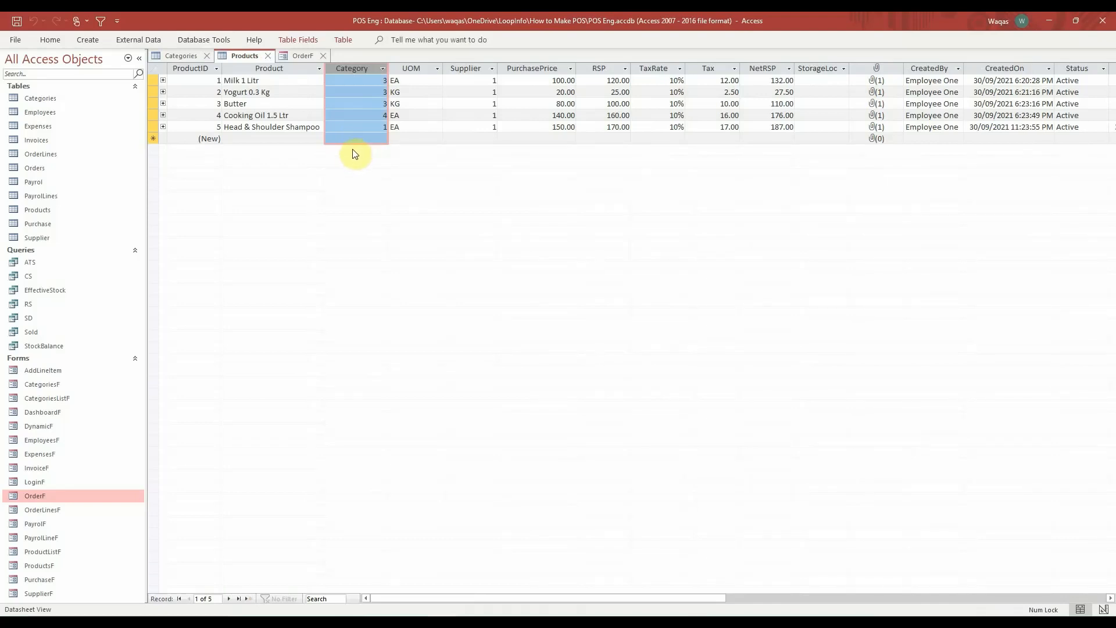
Reposition the Categories and Products tables in the Relationships diagram, placing Products beyond OrderLines and Purchase, and save the layout on closing.
left_click(193, 38)
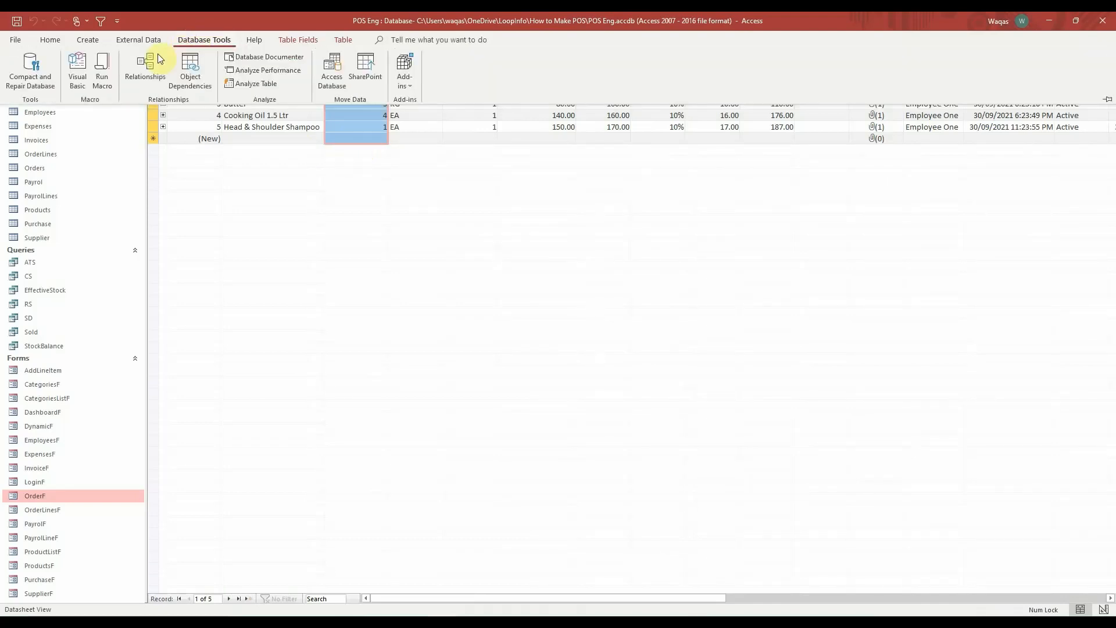
left_click(135, 75)
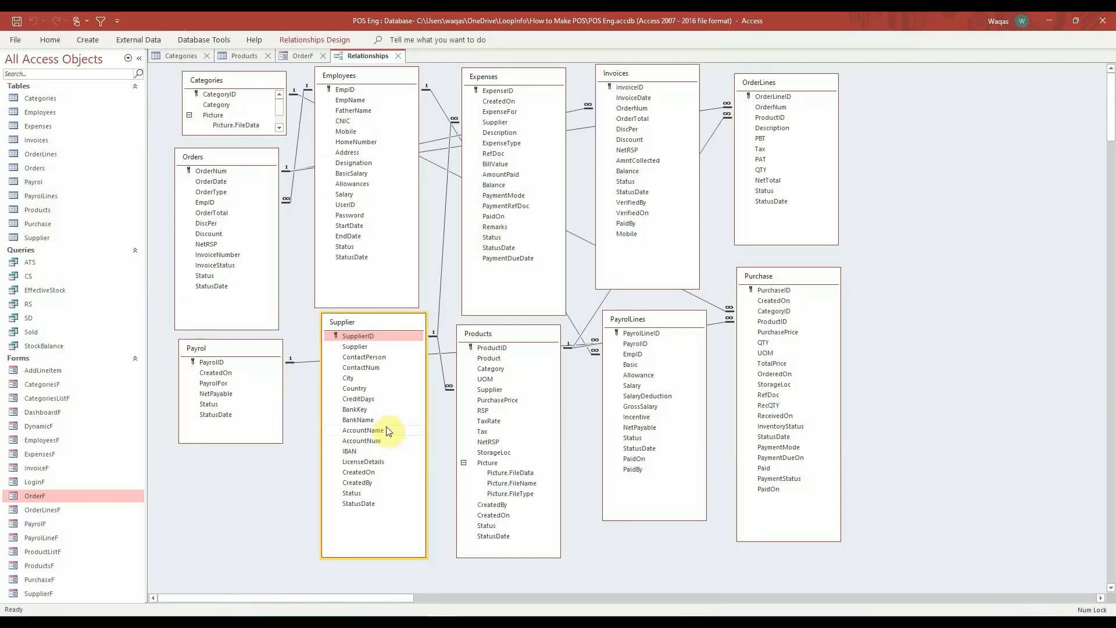
left_click_drag(246, 82, 800, 318)
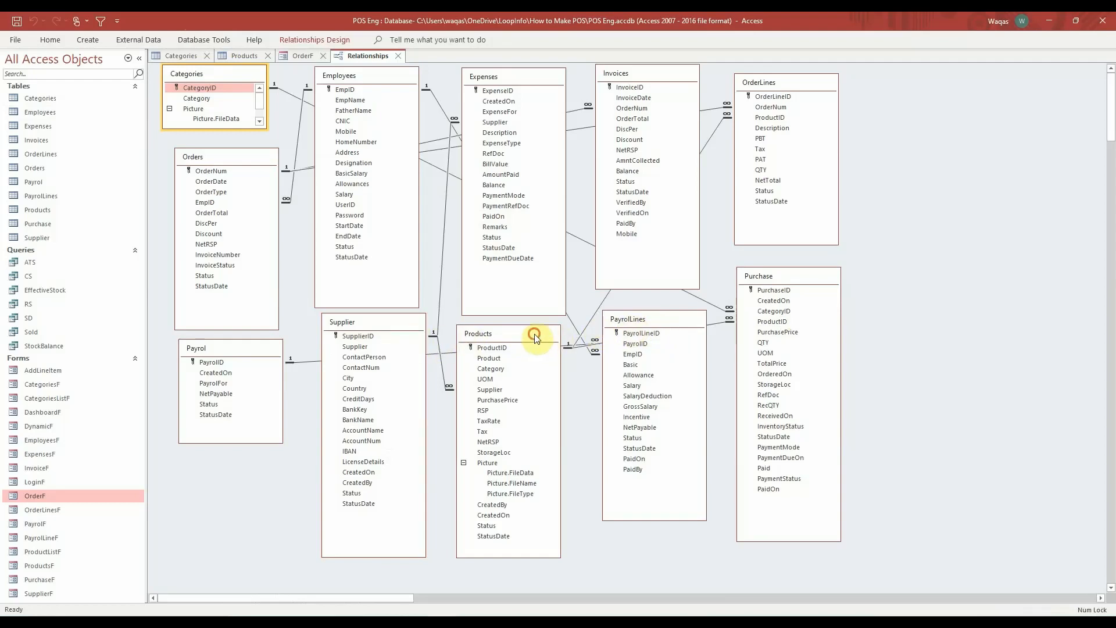
left_click_drag(535, 332, 1058, 201)
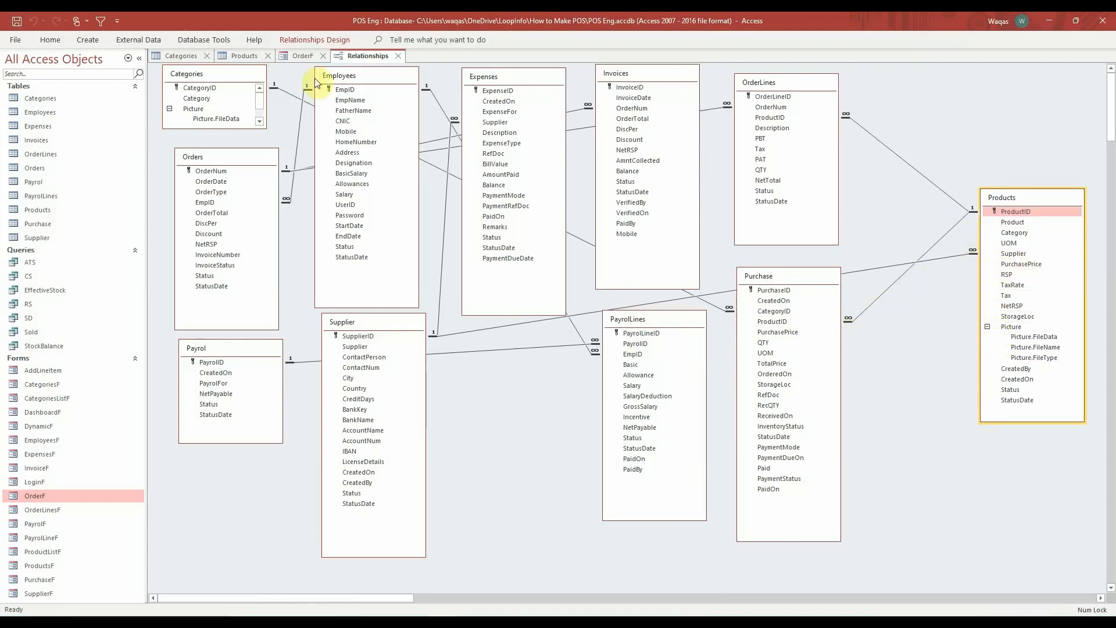
left_click(398, 57)
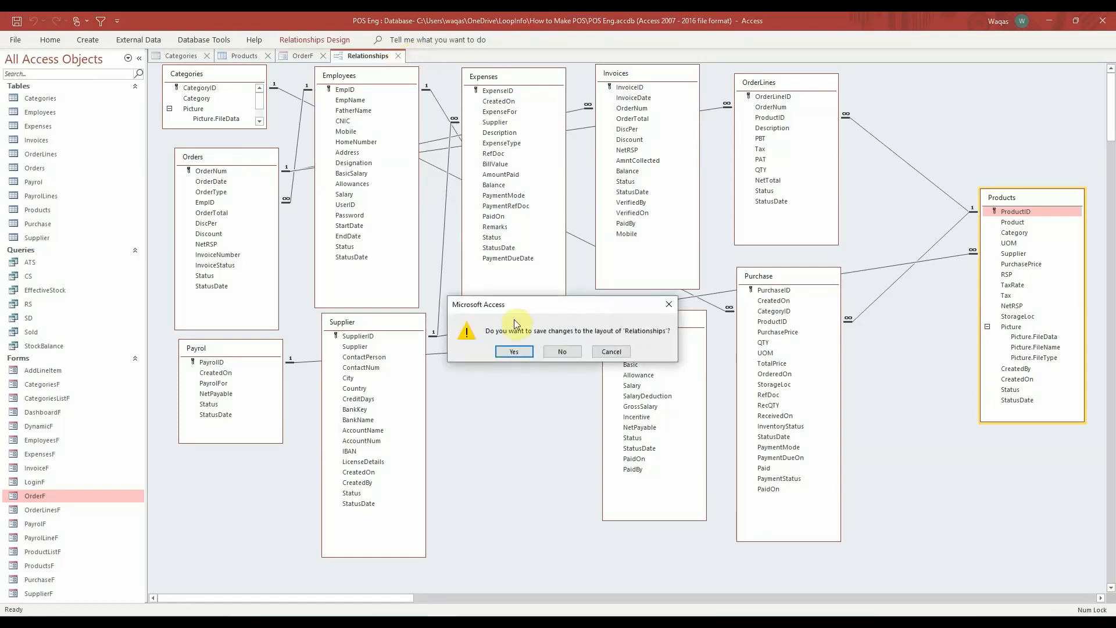
left_click(520, 350)
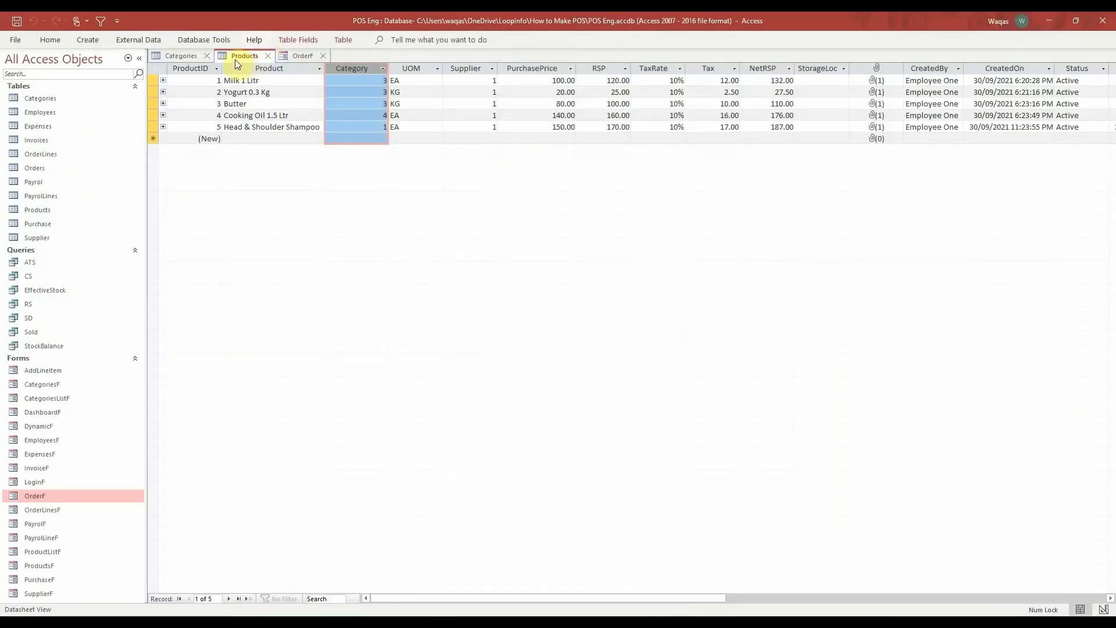
Return to the CategoriesListF code, compile the POS Eng project and close the code editor.
right_click(236, 59)
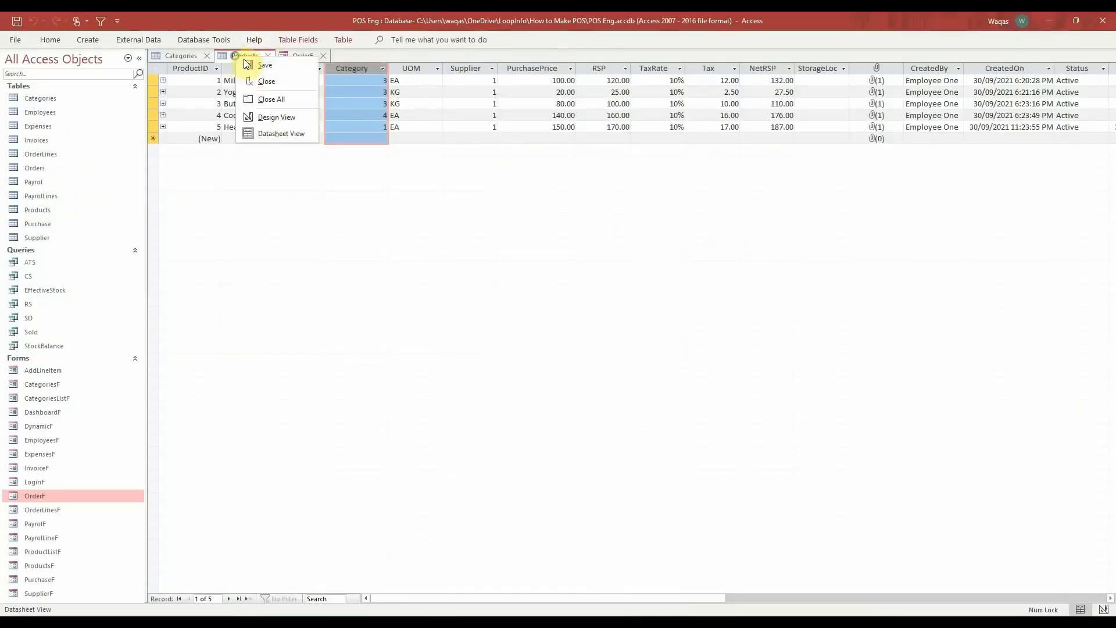
key("Escape")
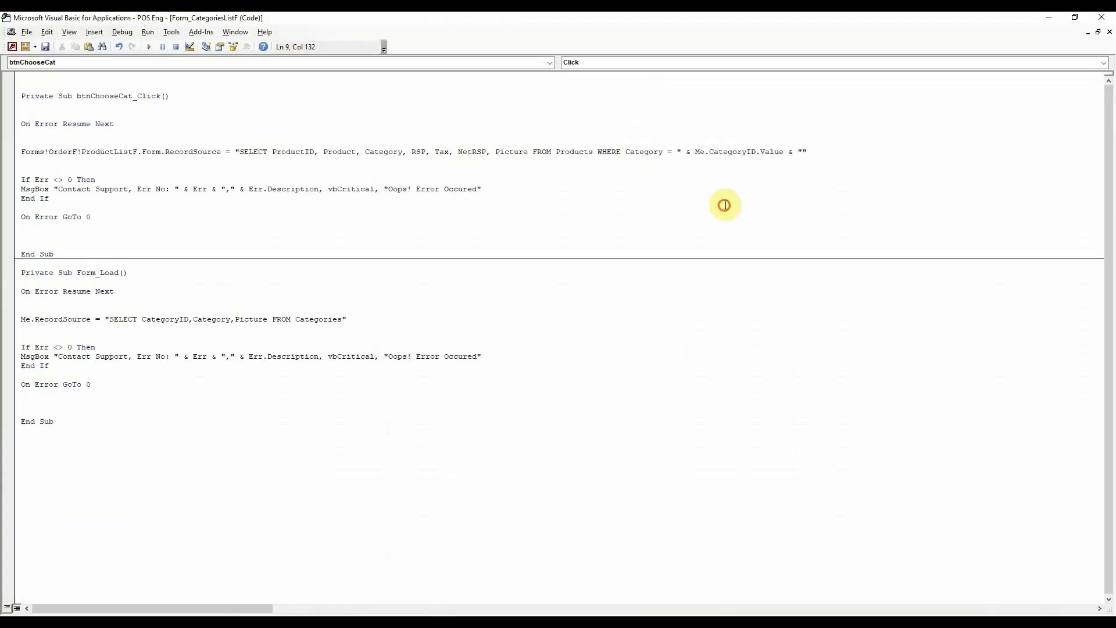
left_click(134, 33)
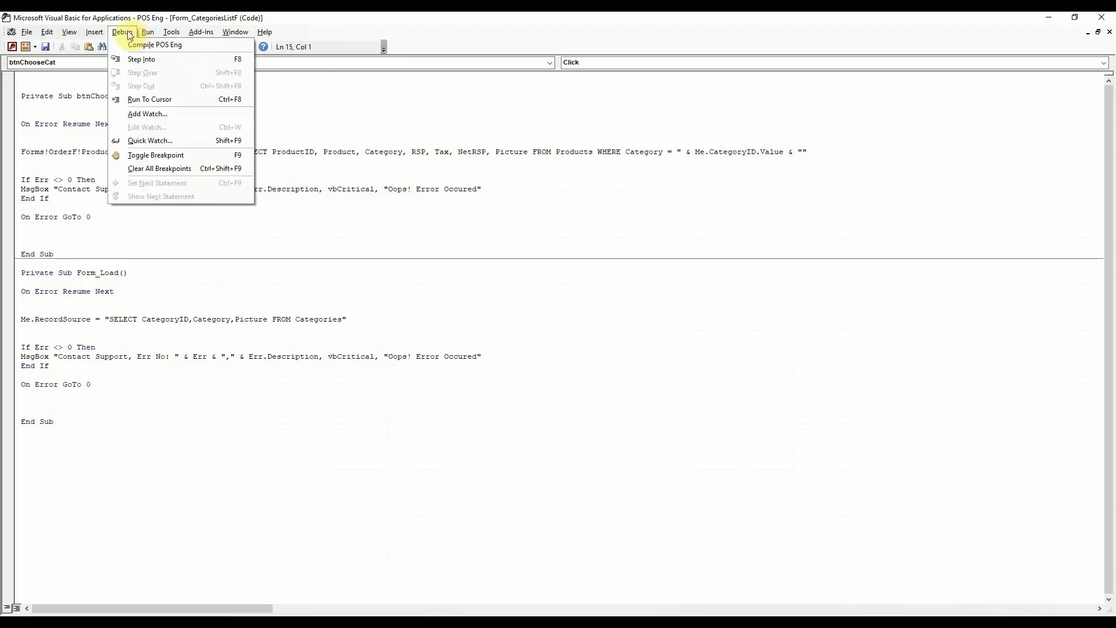
left_click(130, 45)
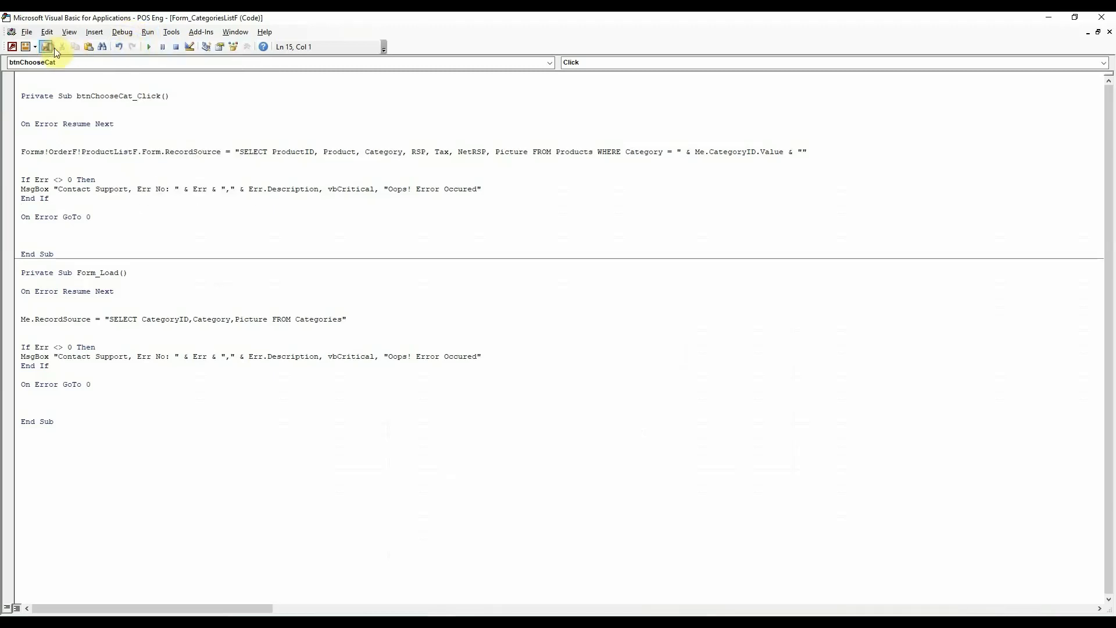
left_click(1107, 18)
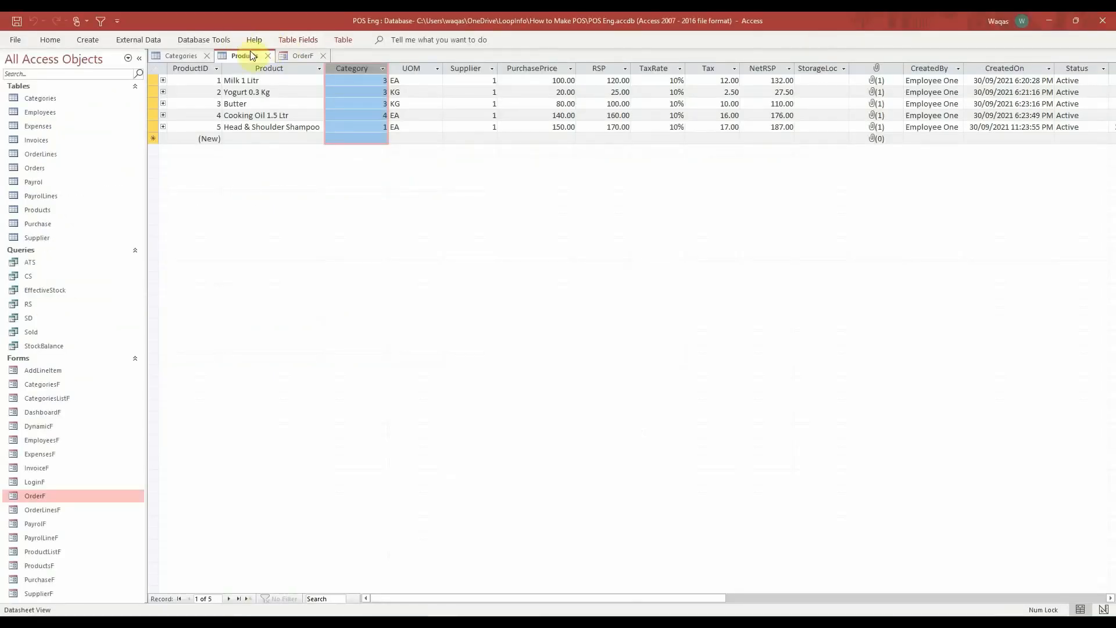
Display OrderF in Form View and reposition its Create & Manage Order window.
left_click(302, 56)
right_click(286, 55)
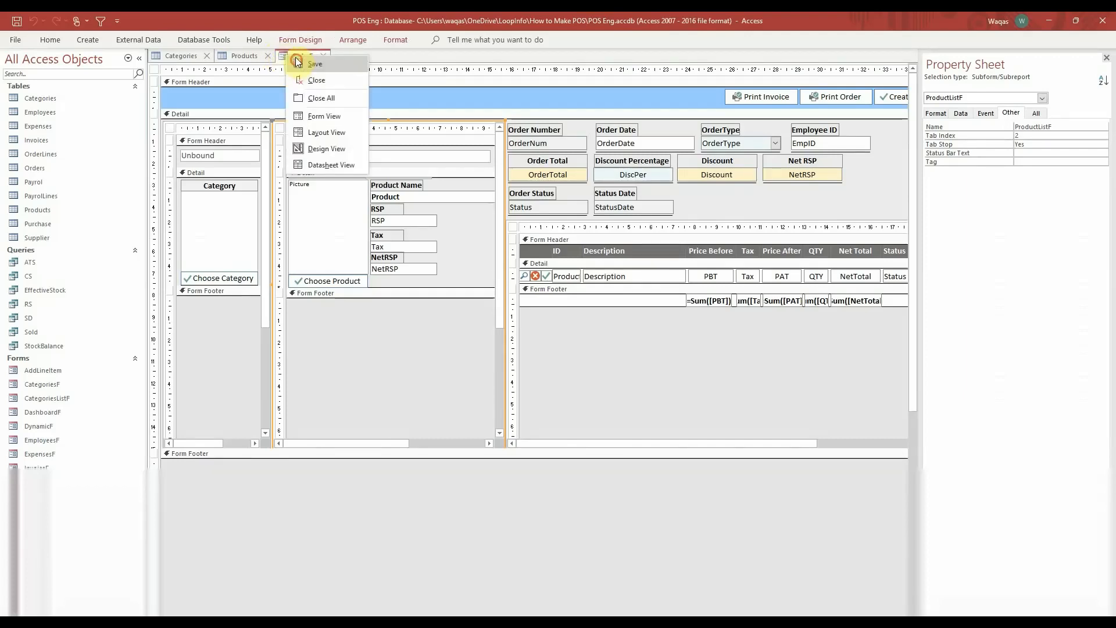
left_click(333, 117)
left_click_drag(359, 76, 404, 98)
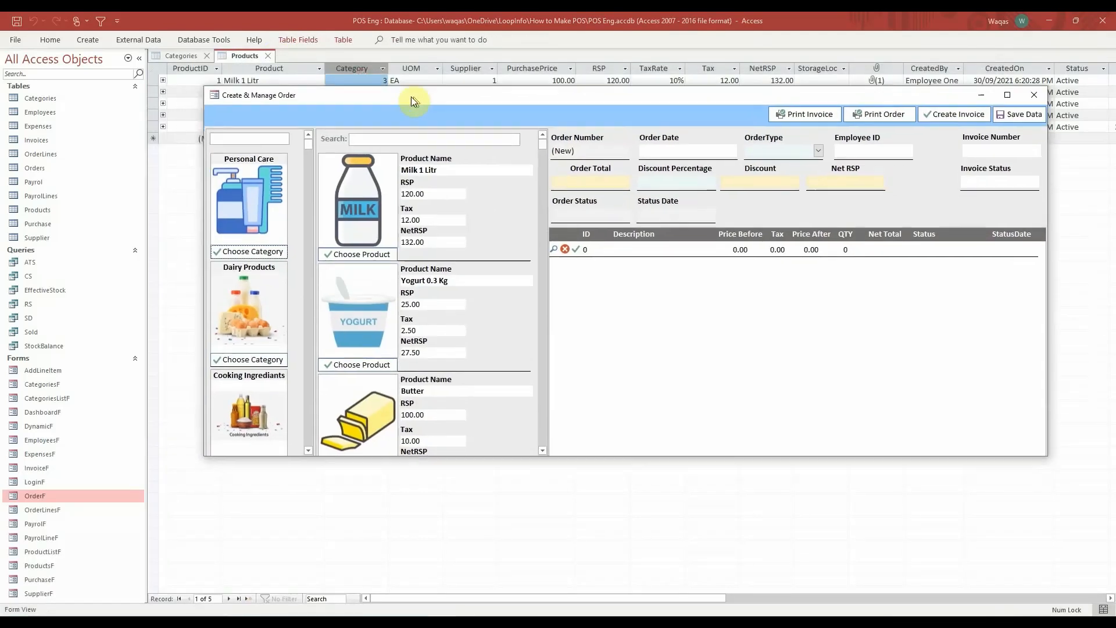
Test the category filter by choosing Personal Care and Dairy Products, and look through the filtered product list.
left_click(240, 252)
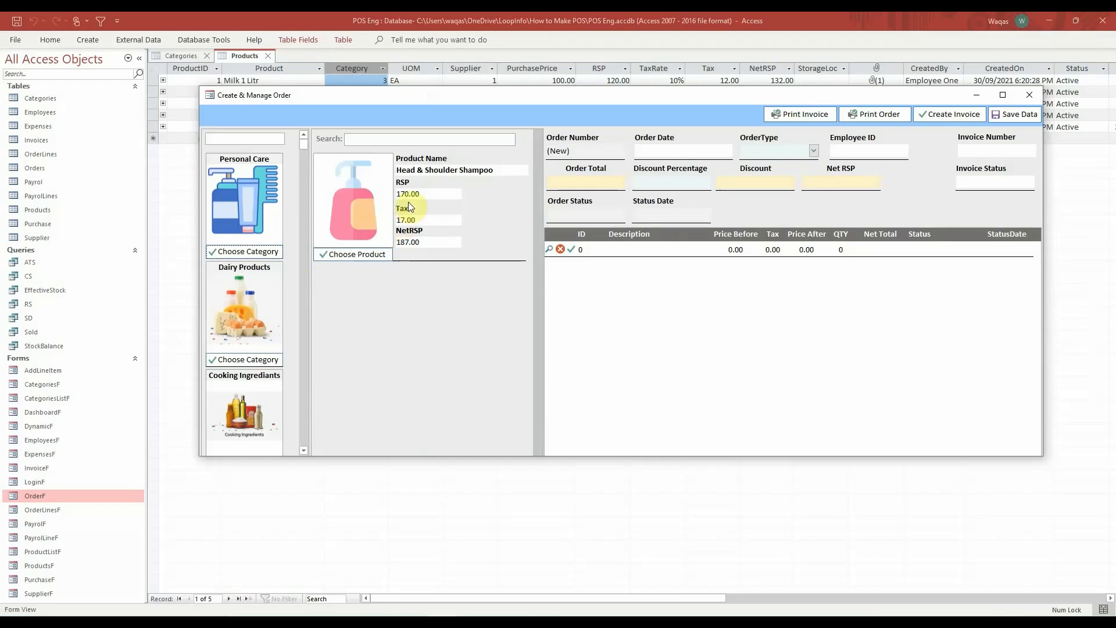
left_click(254, 362)
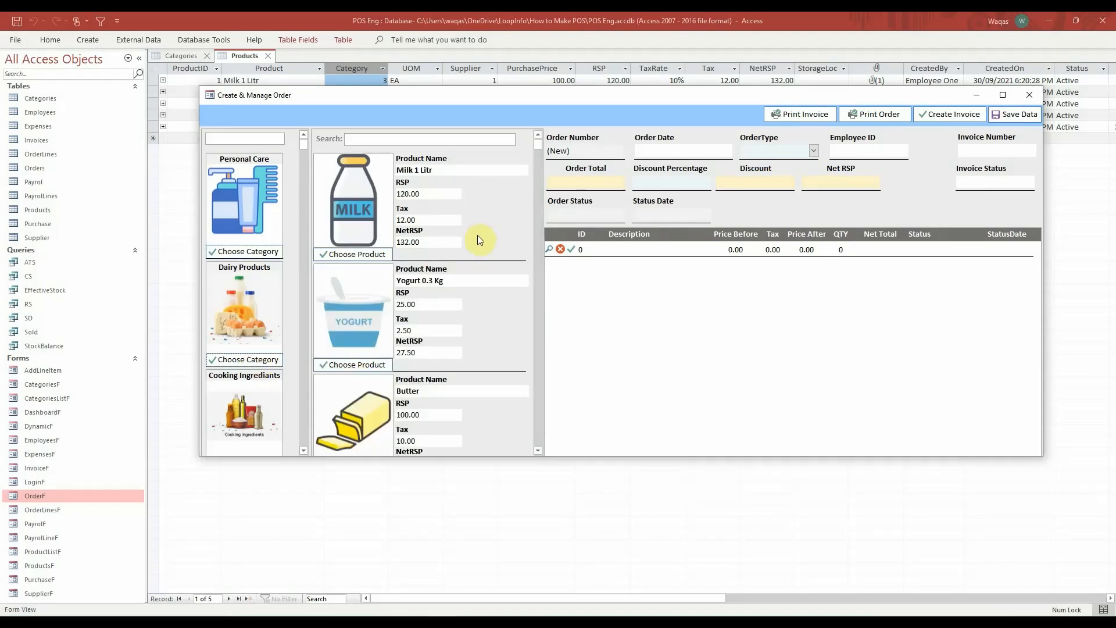
scroll(473, 243, "down", 1)
scroll(473, 243, "up", 1)
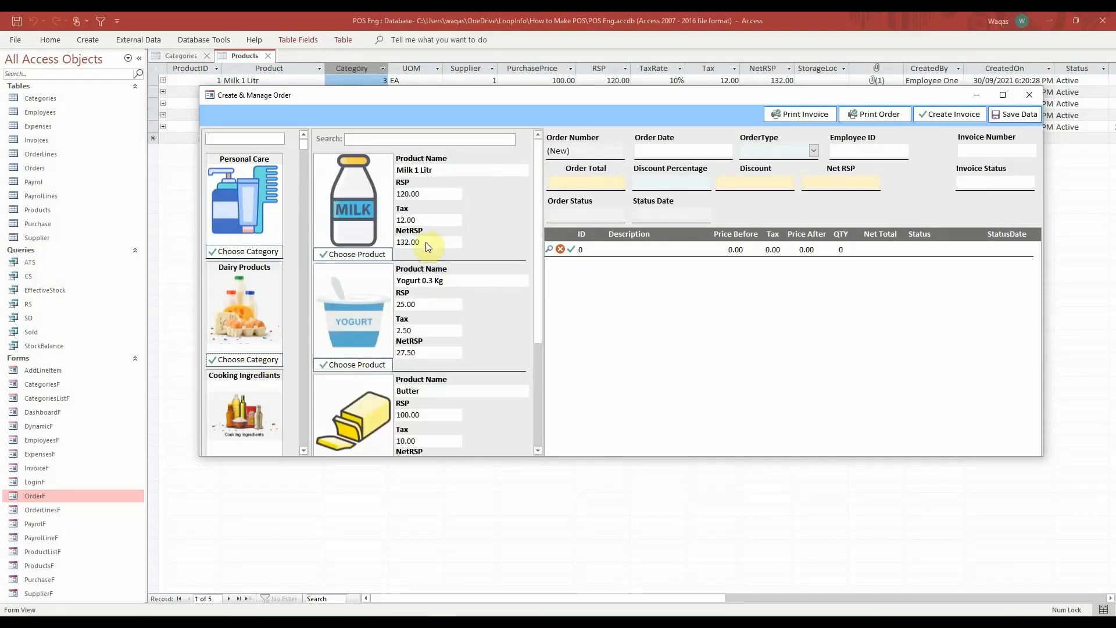
scroll(410, 287, "down", 1)
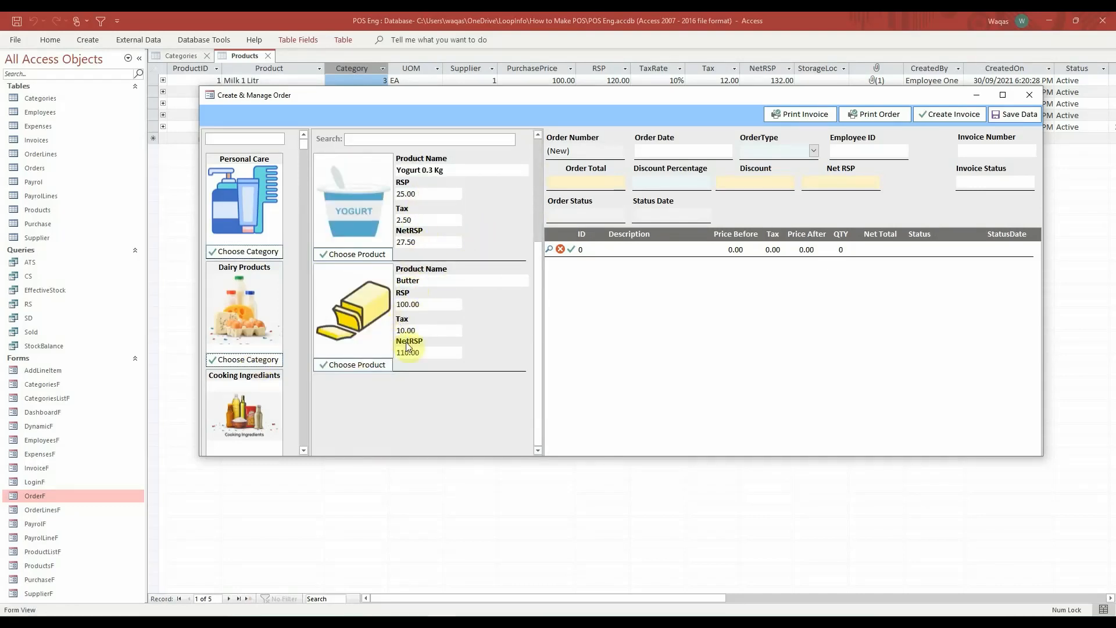
Test the category filter with Cooking Ingrediants, Personal Care and Dairy Products, and look through the filtered product list.
scroll(280, 389, "down", 2)
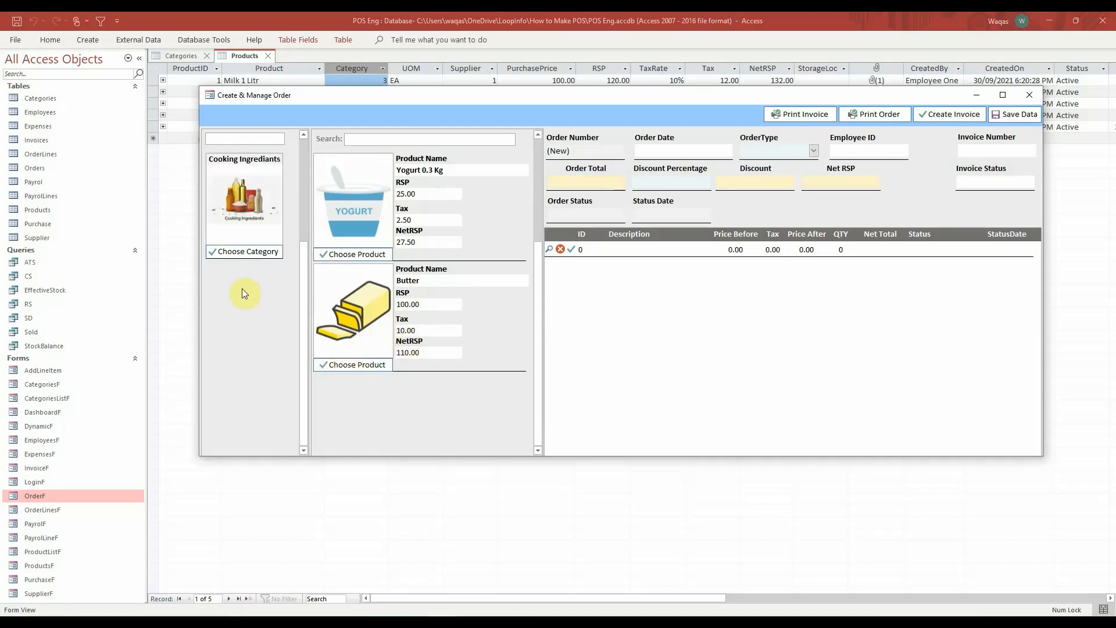
left_click(250, 254)
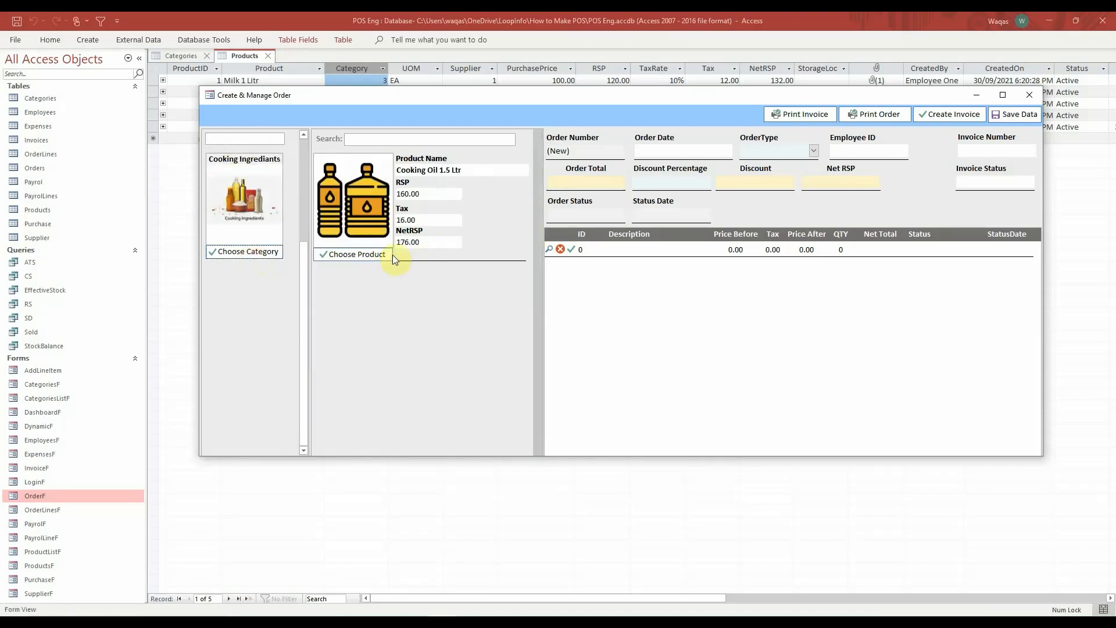
left_click(306, 160)
left_click(238, 252)
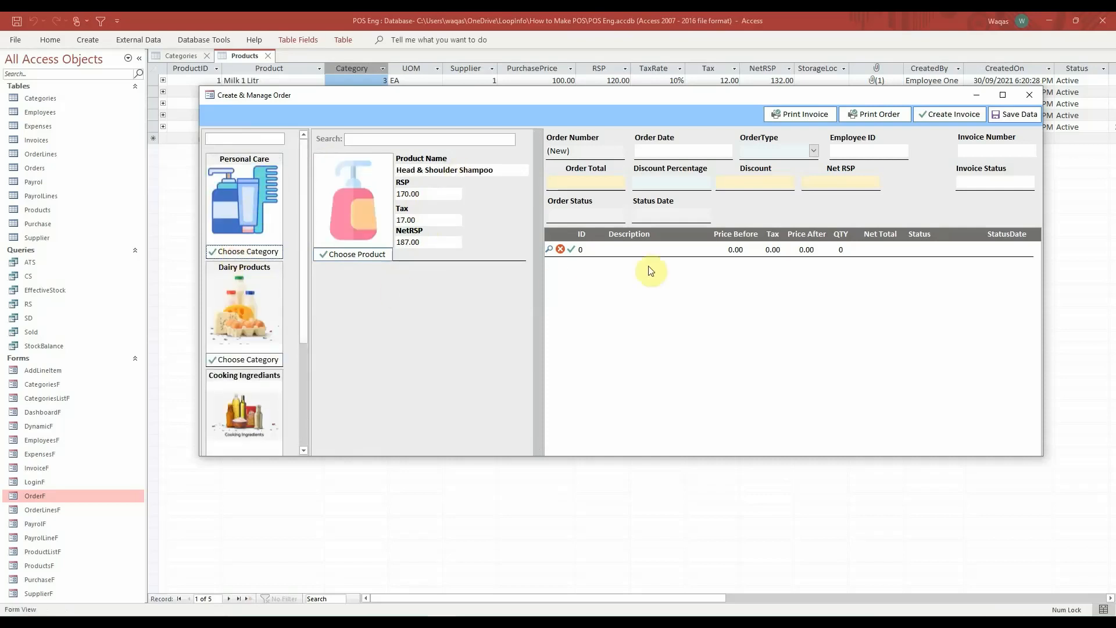
left_click(249, 360)
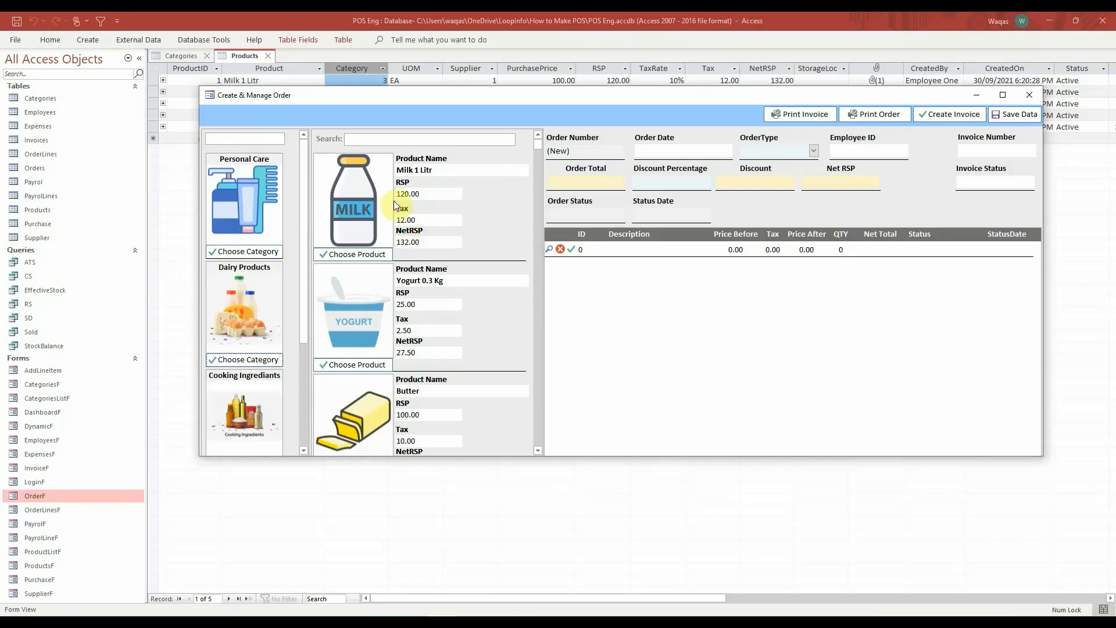
scroll(393, 201, "down", 2)
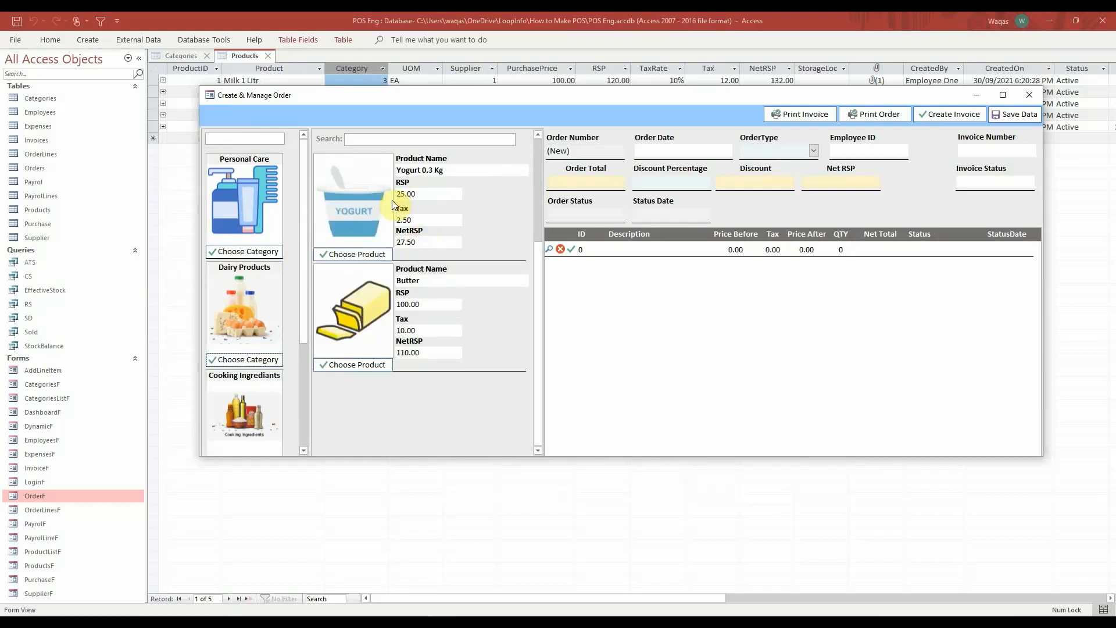
scroll(391, 200, "up", 2)
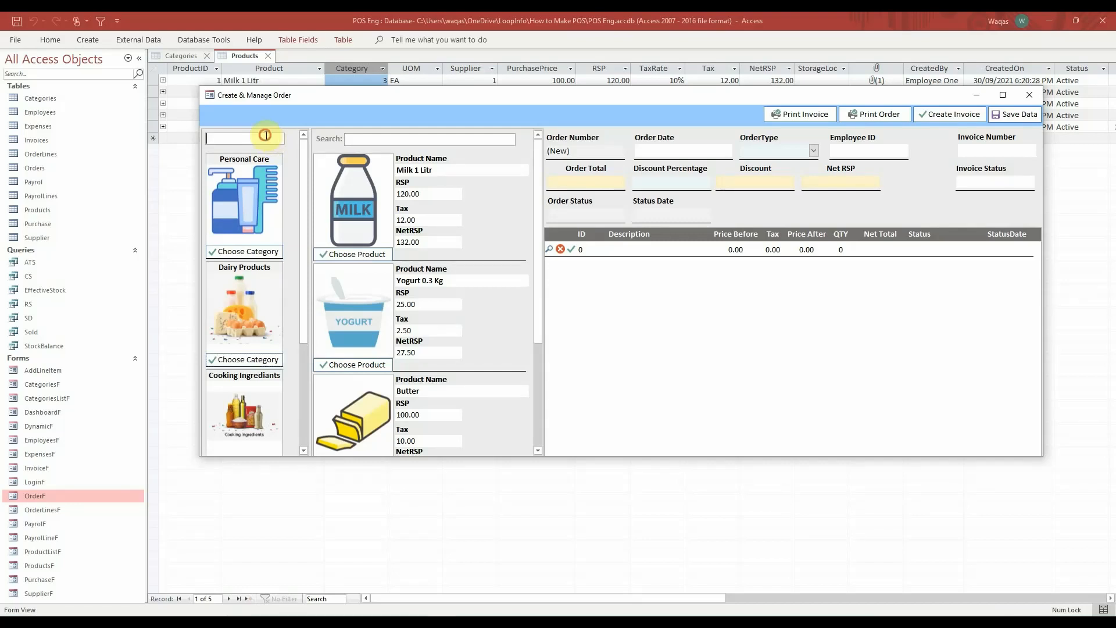
Look through the category list, test its search box with "persona" and clear the search text.
left_click(227, 138)
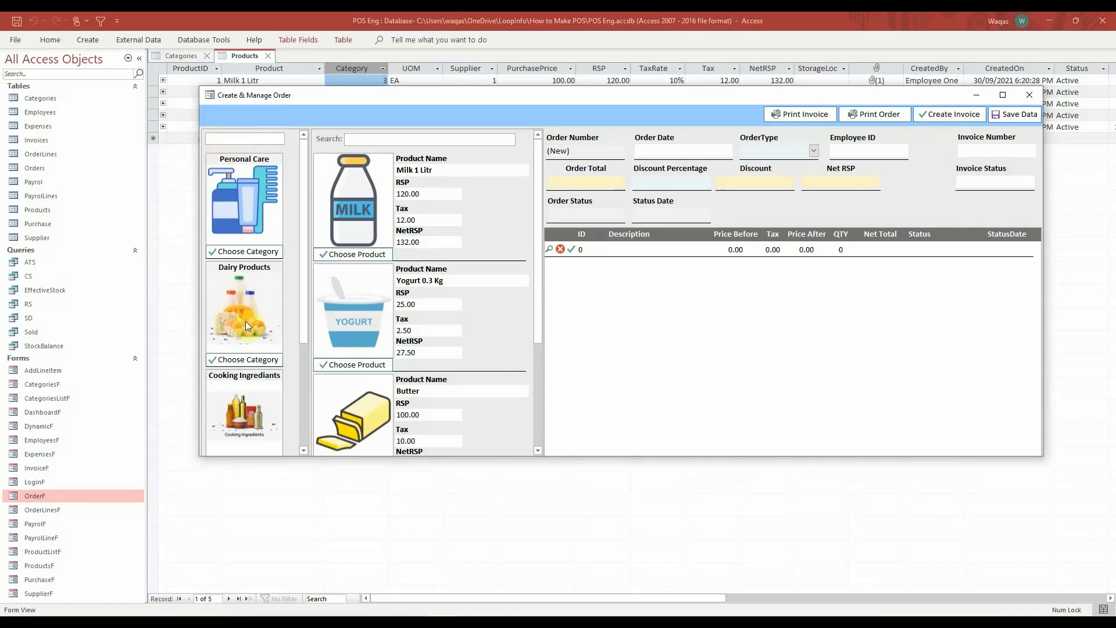
scroll(246, 320, "down", 2)
scroll(245, 322, "up", 2)
scroll(260, 314, "down", 2)
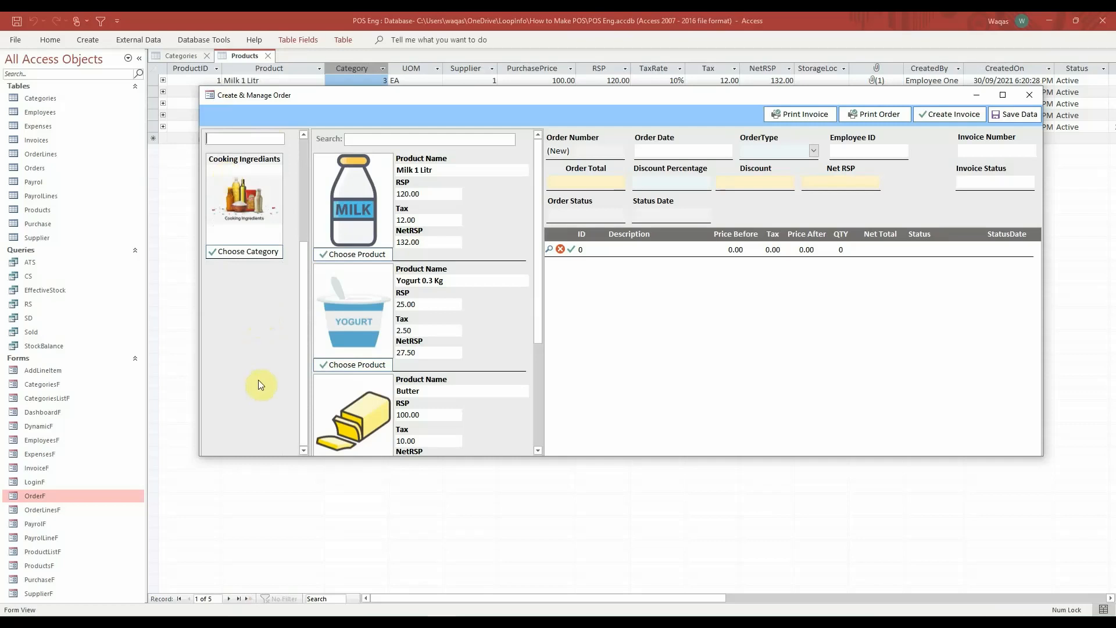
scroll(258, 379, "up", 2)
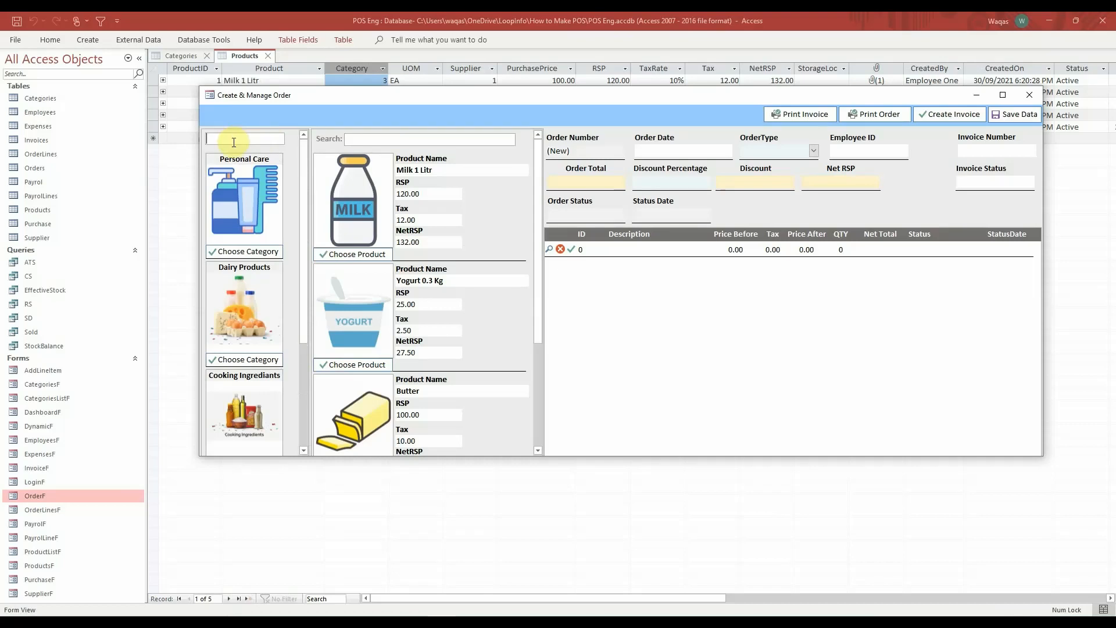
type("persona")
key("Return")
left_click_drag(262, 143, 153, 139)
key("Delete")
Switch OrderF to Design View and create an After Update event procedure for the category search box with the Code Builder.
right_click(432, 112)
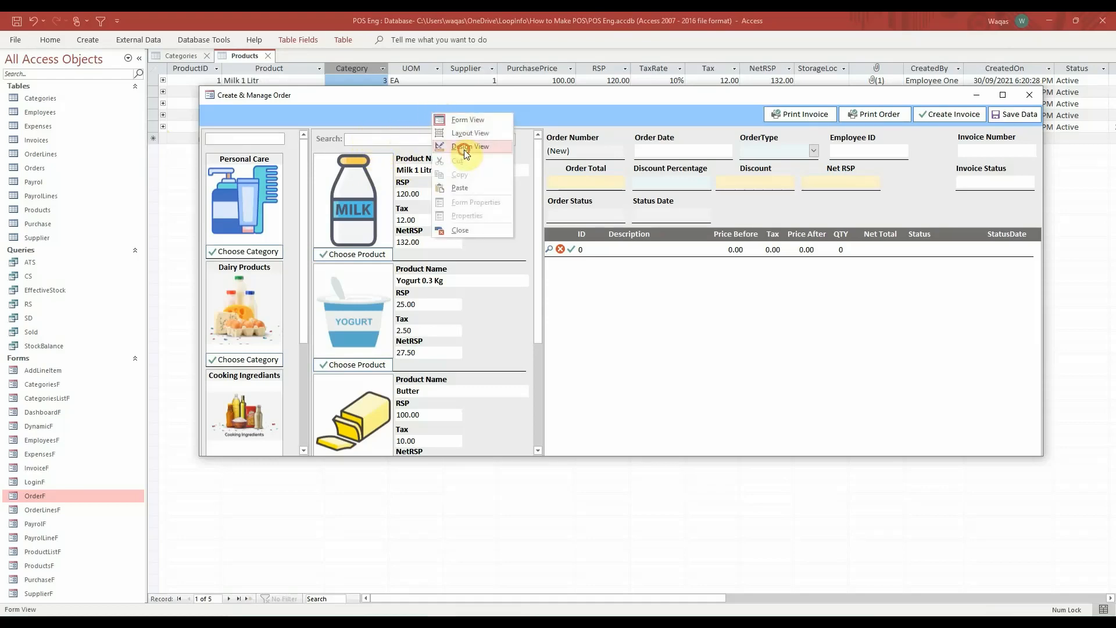
left_click(464, 149)
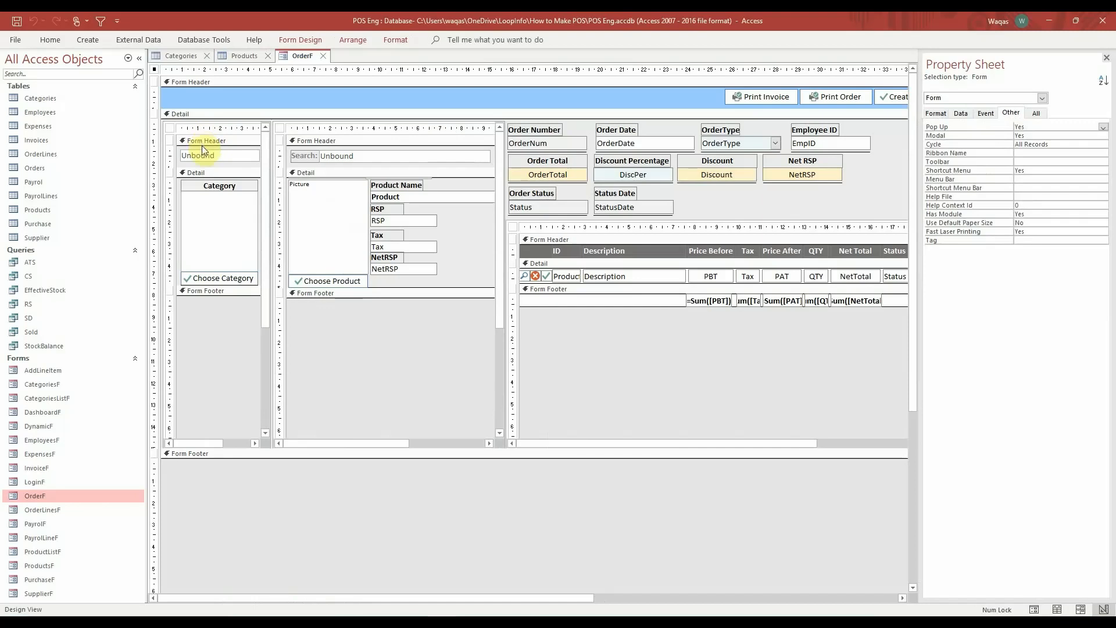
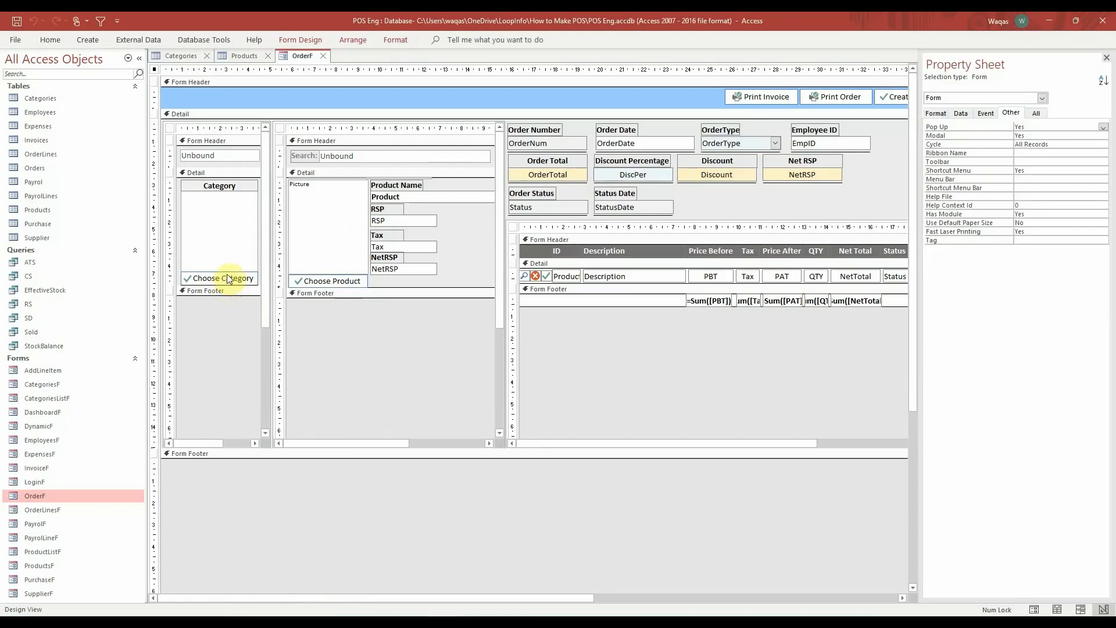
left_click(220, 157)
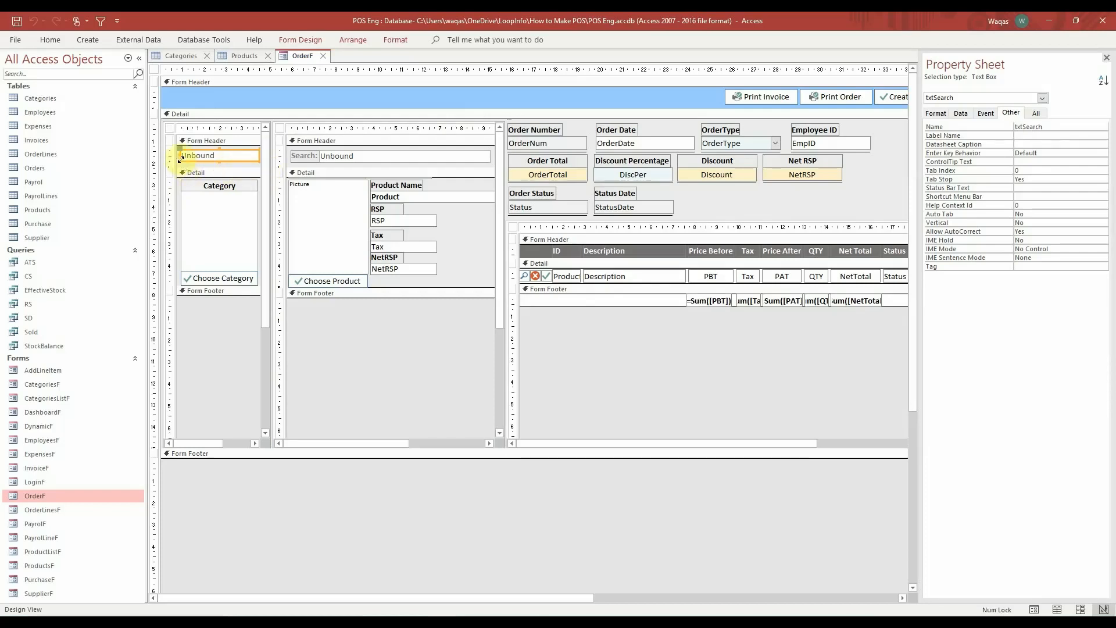
left_click(212, 157)
left_click(988, 114)
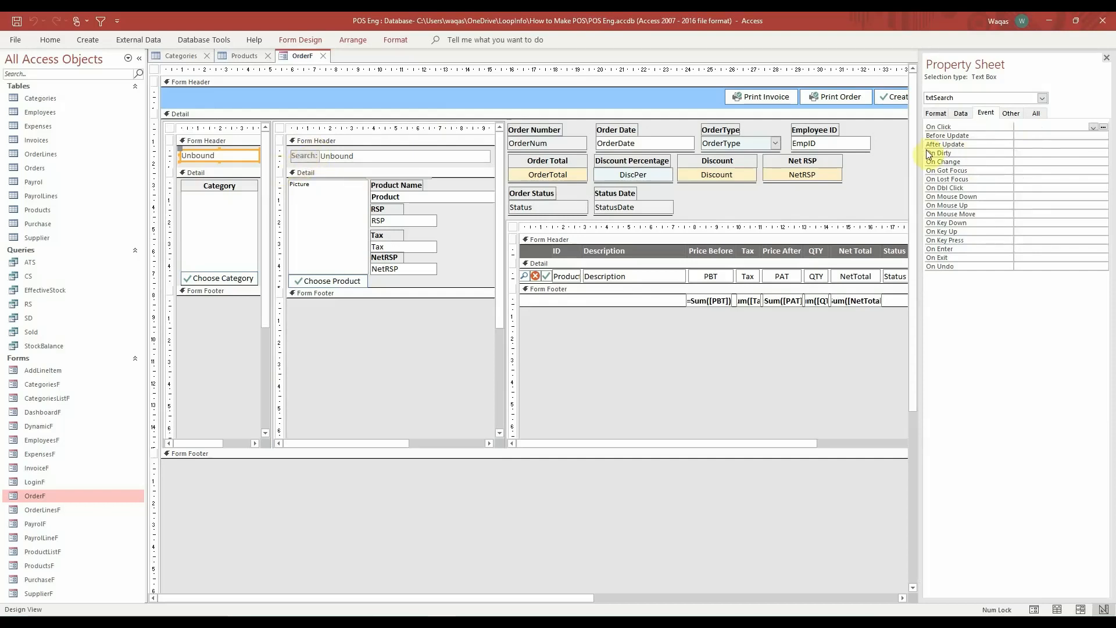
left_click(1026, 145)
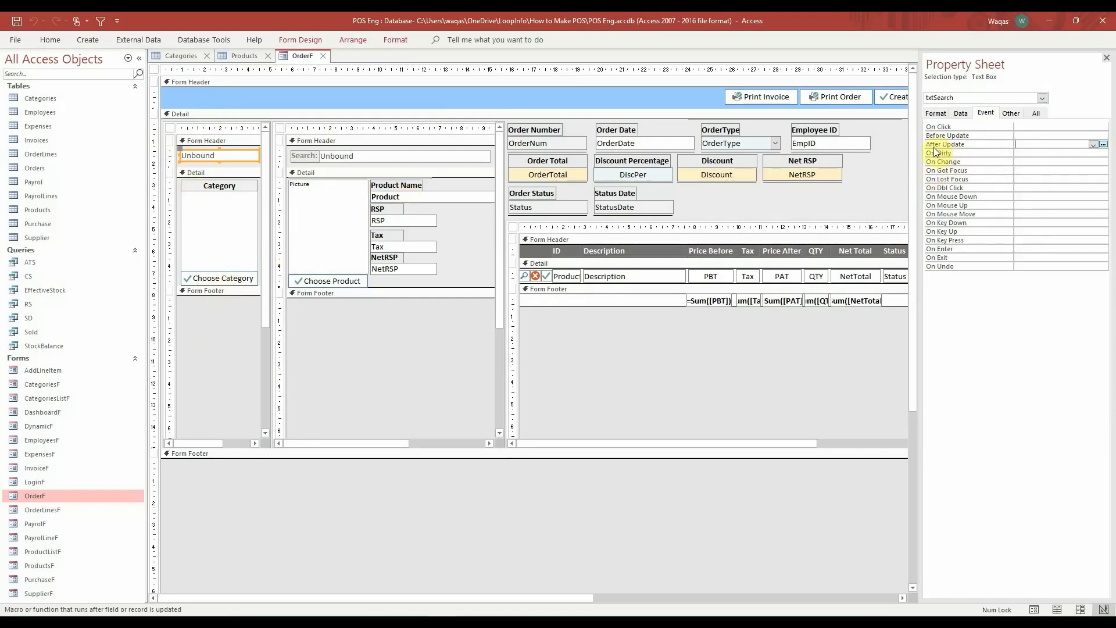
left_click(1103, 144)
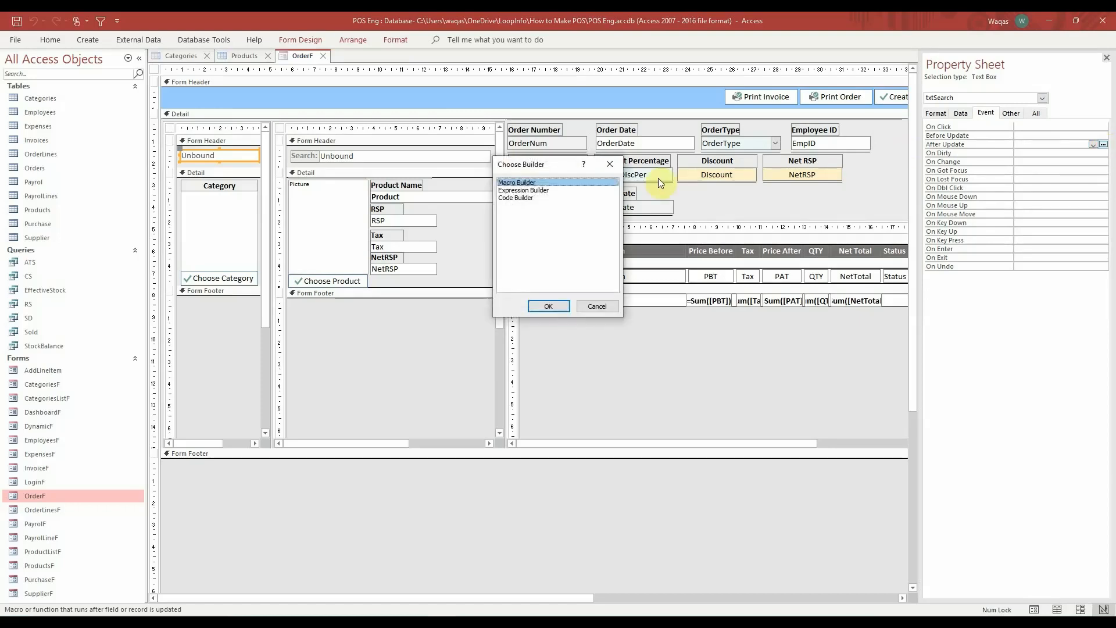
double_click(522, 199)
Copy the body of Form_Load, including its error handling, into the txtSearch_AfterUpdate procedure.
key("Return")
key("Return")
key("Return")
key("Return")
key("Return")
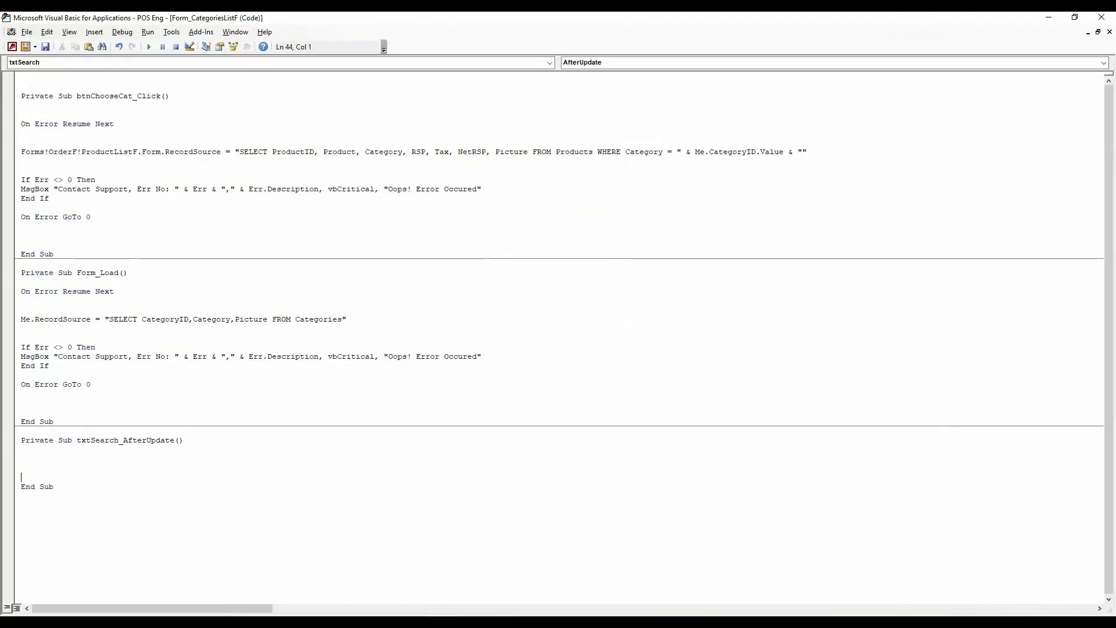
type("ProductListF")
key("ctrl+z")
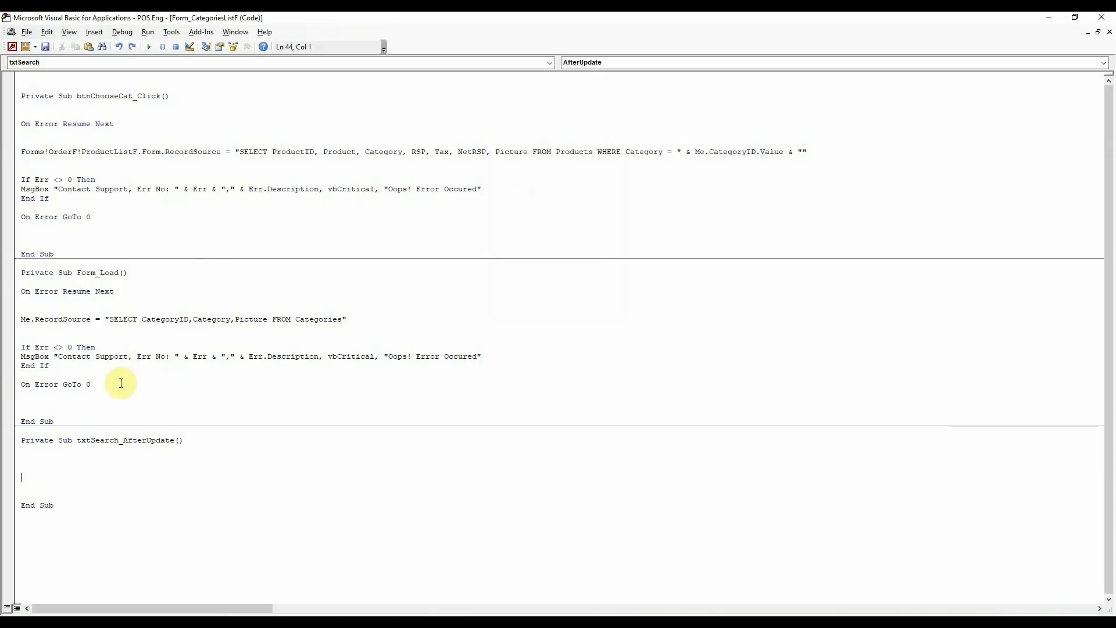
left_click_drag(121, 383, 13, 290)
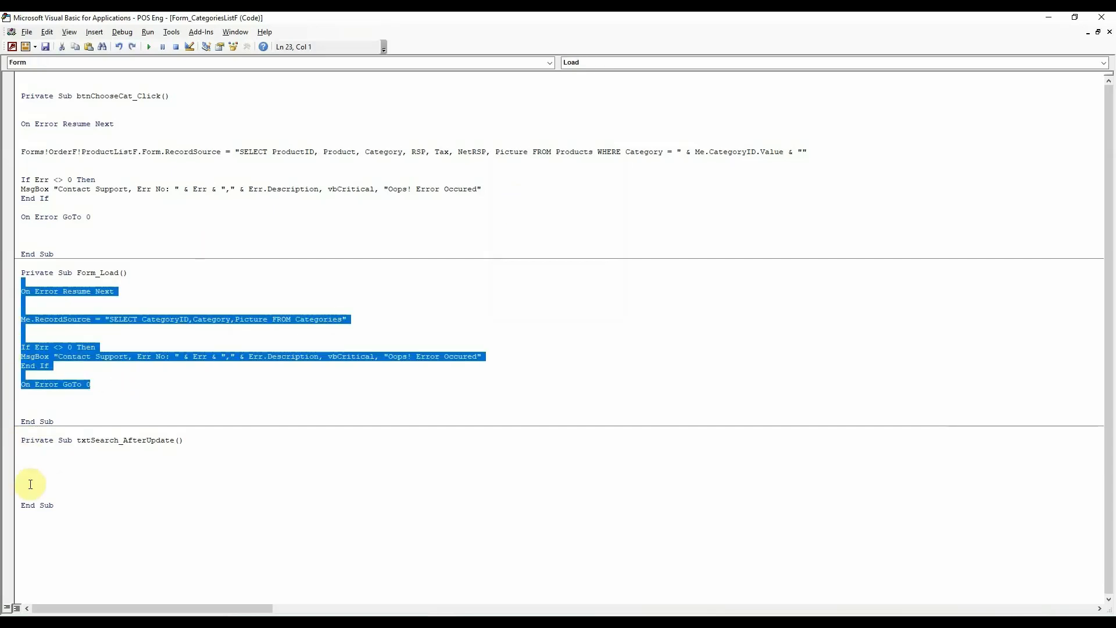
key("ctrl+c")
left_click(32, 474)
key("ctrl+v")
left_click(380, 510)
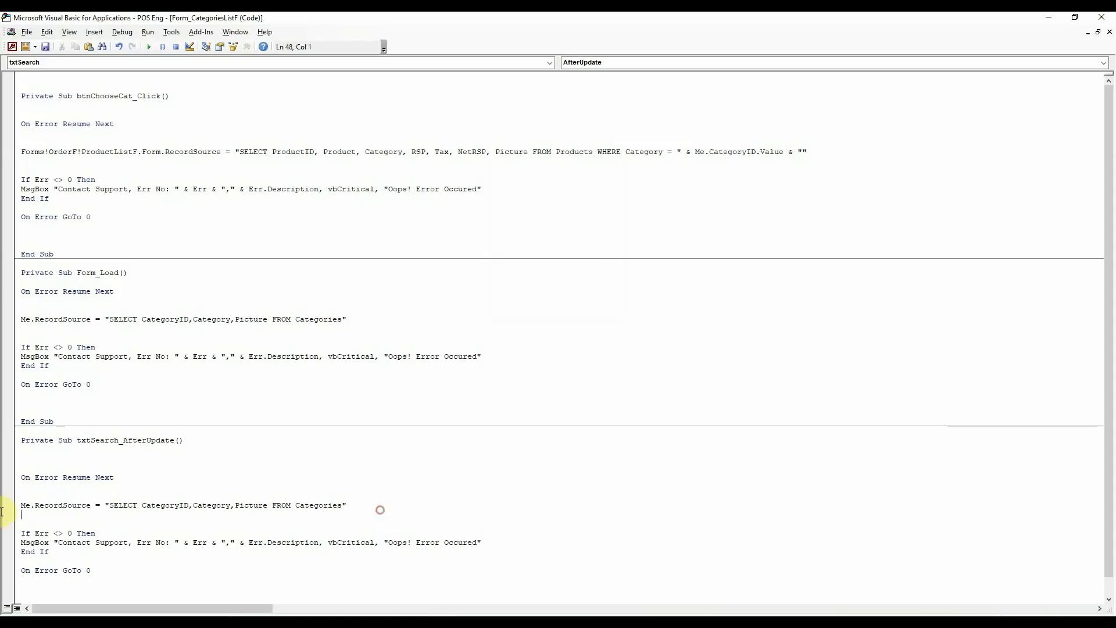
Delete the copied RecordSource line from txtSearch_AfterUpdate and adjust the blank lines to leave room for a new statement.
left_click_drag(1, 512, 2, 495)
key("Delete")
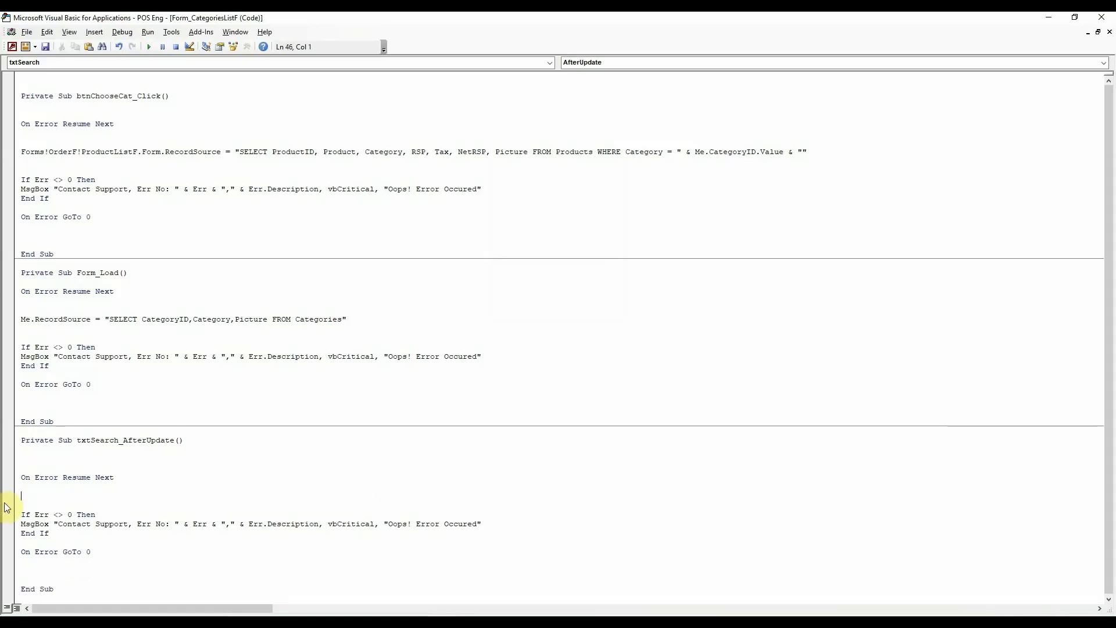
key("BackSpace")
key("BackSpace")
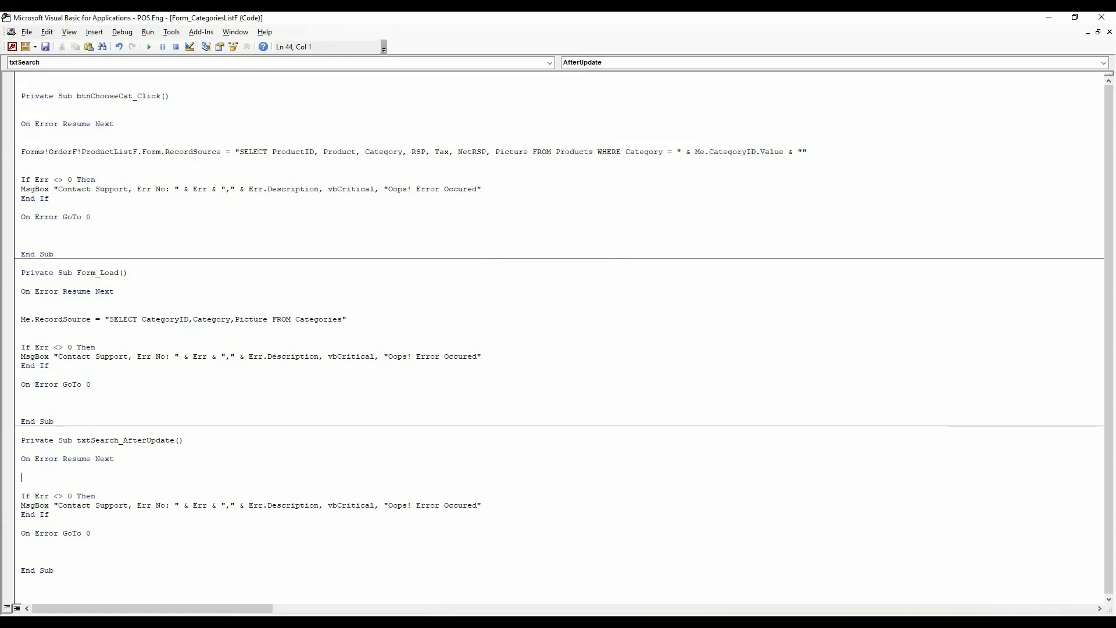
key("Return")
key("Return")
key("Up")
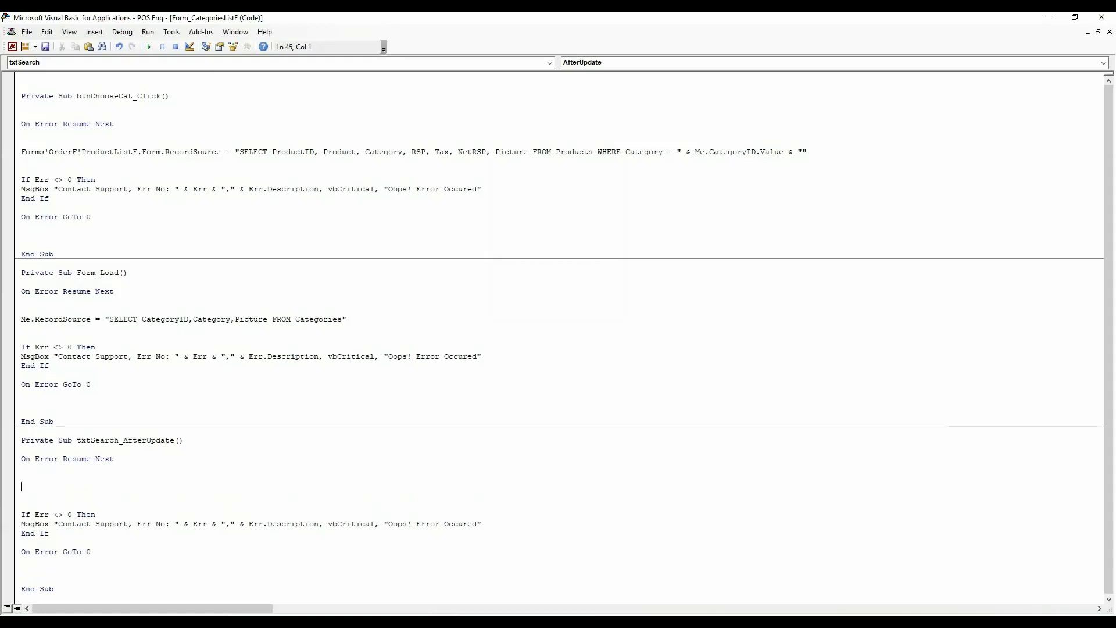
Begin the statement Me.RecordSource = "SELECT in txtSearch_AfterUpdate, below the On Error Resume Next line.
key("alt+F11")
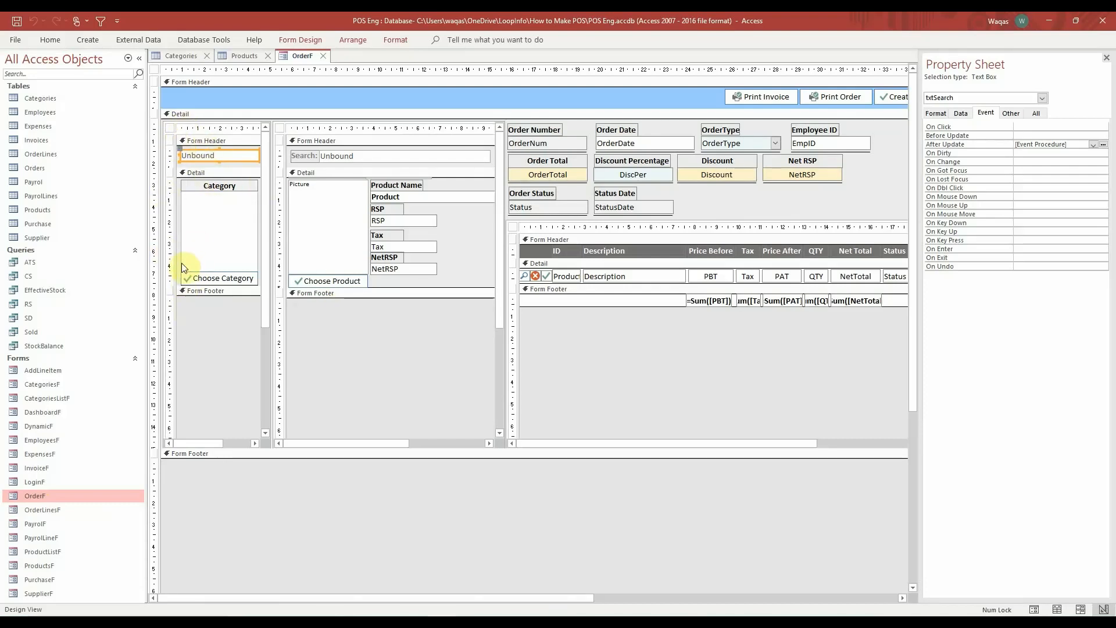
key("alt+Tab")
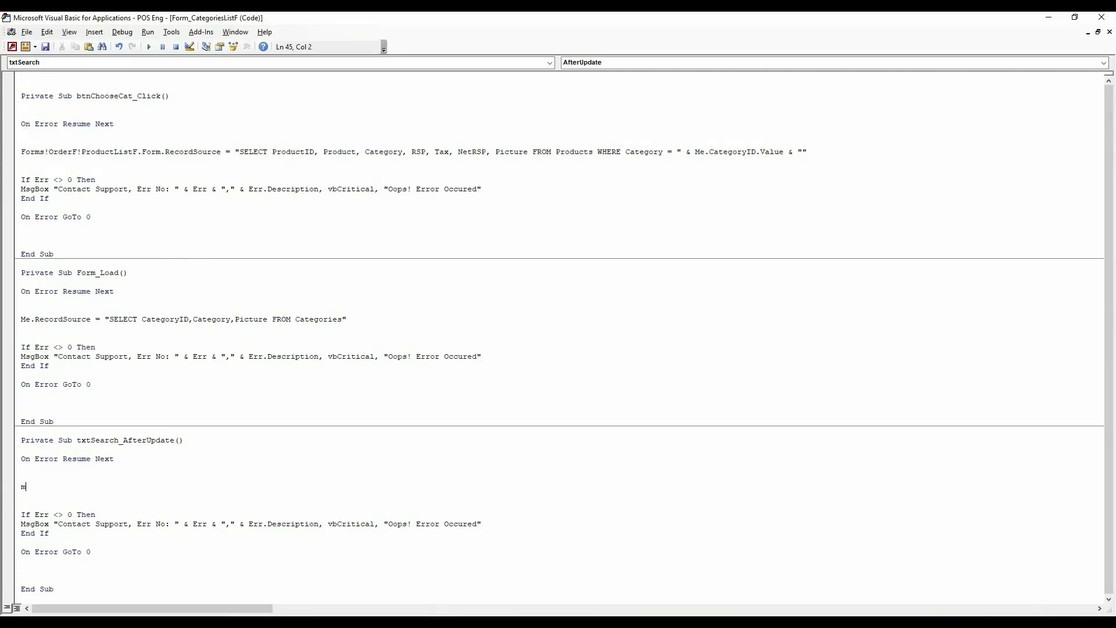
type("me.recor")
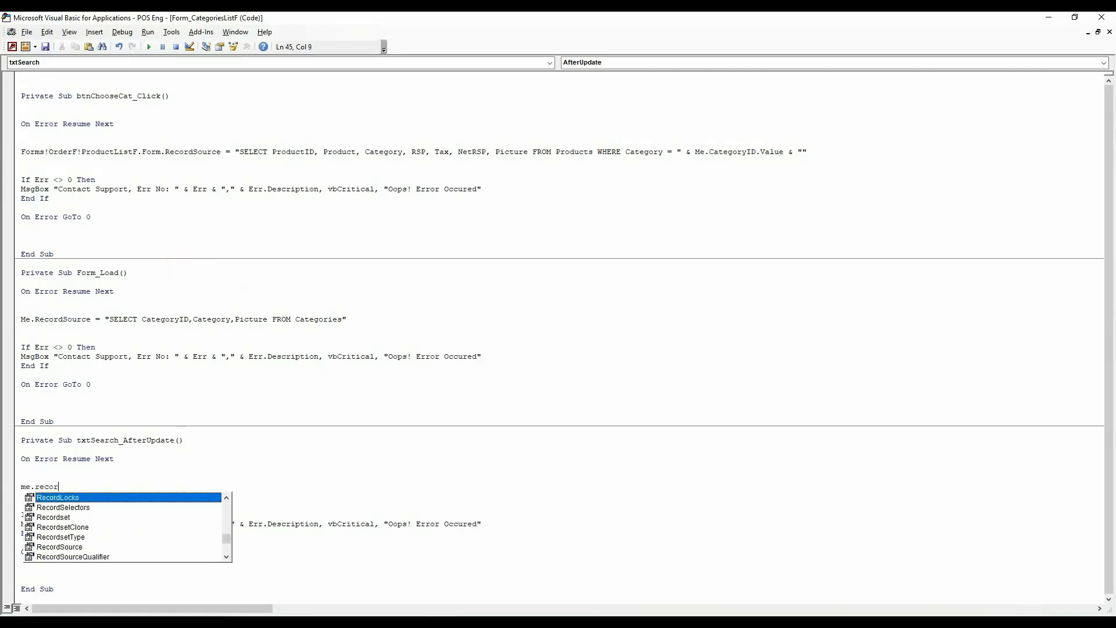
key("Down")
key("Down")
key("Down")
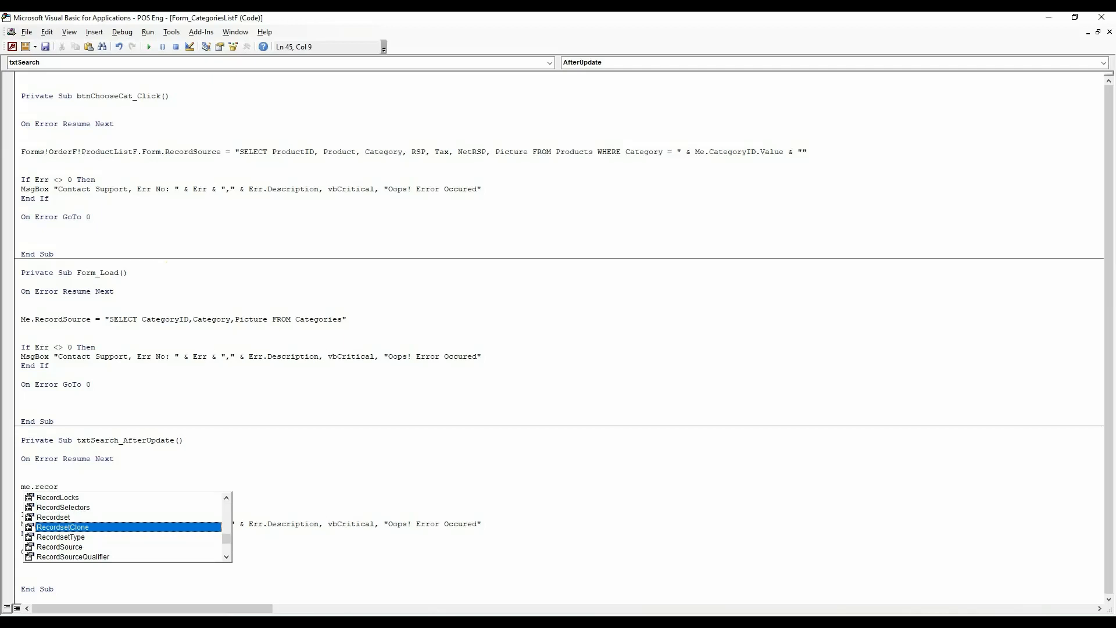
key("Down")
key("Down")
key("Tab")
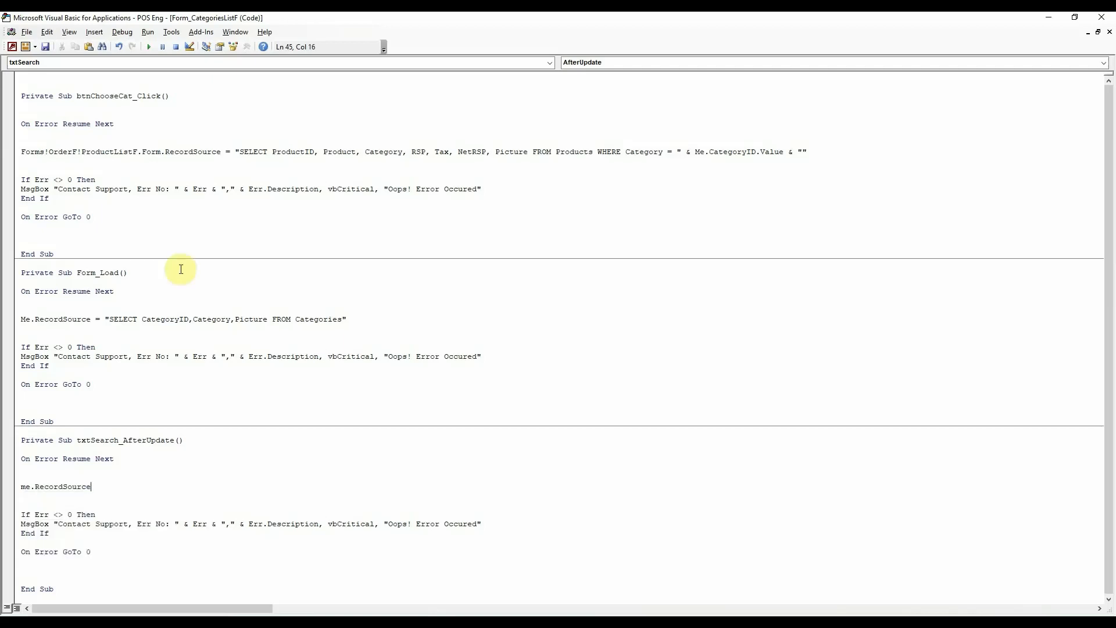
type("= \"SELECT")
Check the field names in the Categories table and extend the query with CategoryID, category,Picture FROM Categories.
key("alt+F11")
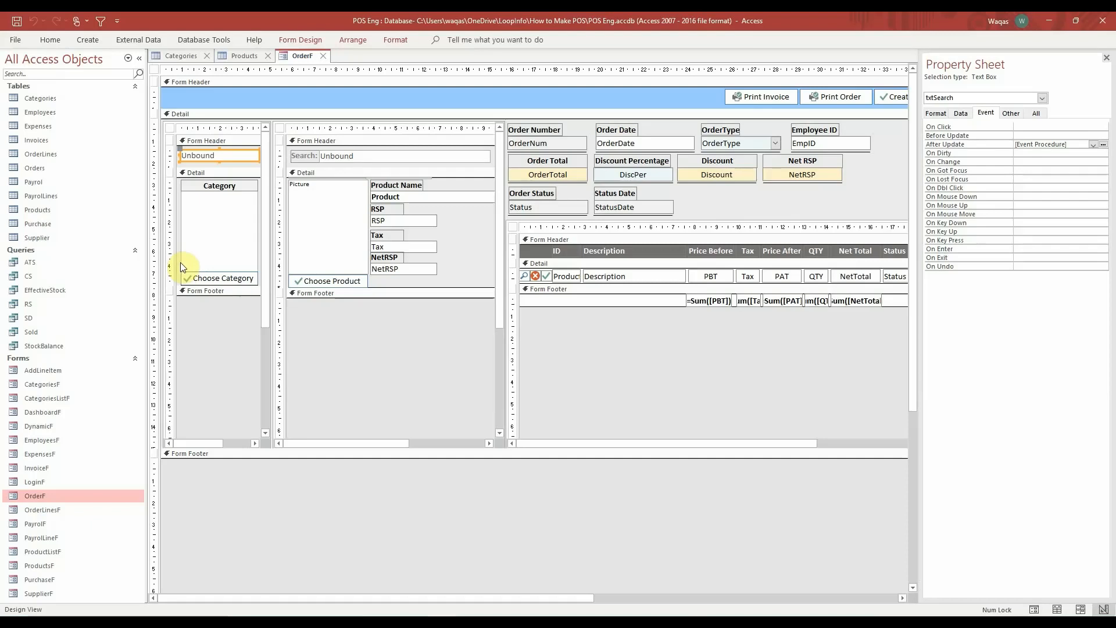
left_click(175, 56)
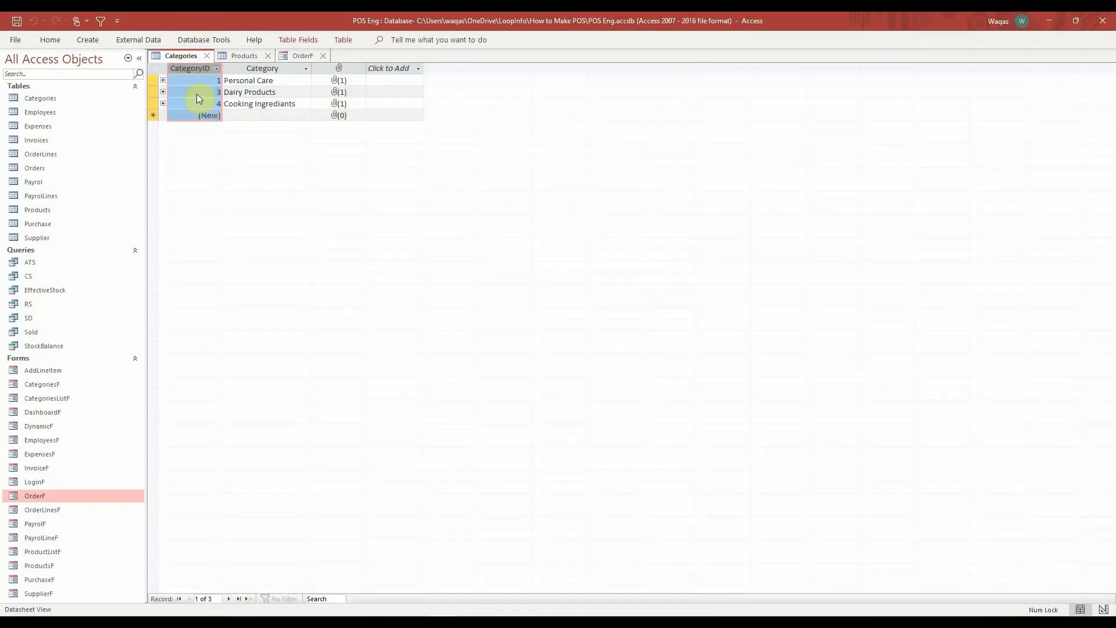
key("alt+F11")
type("Category")
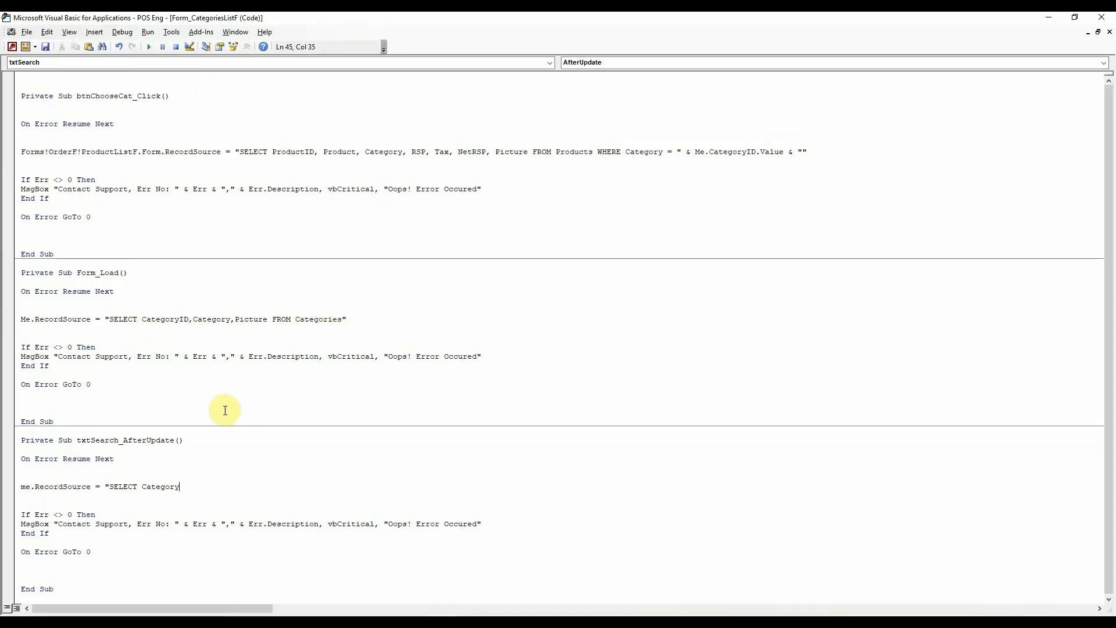
type("ID,")
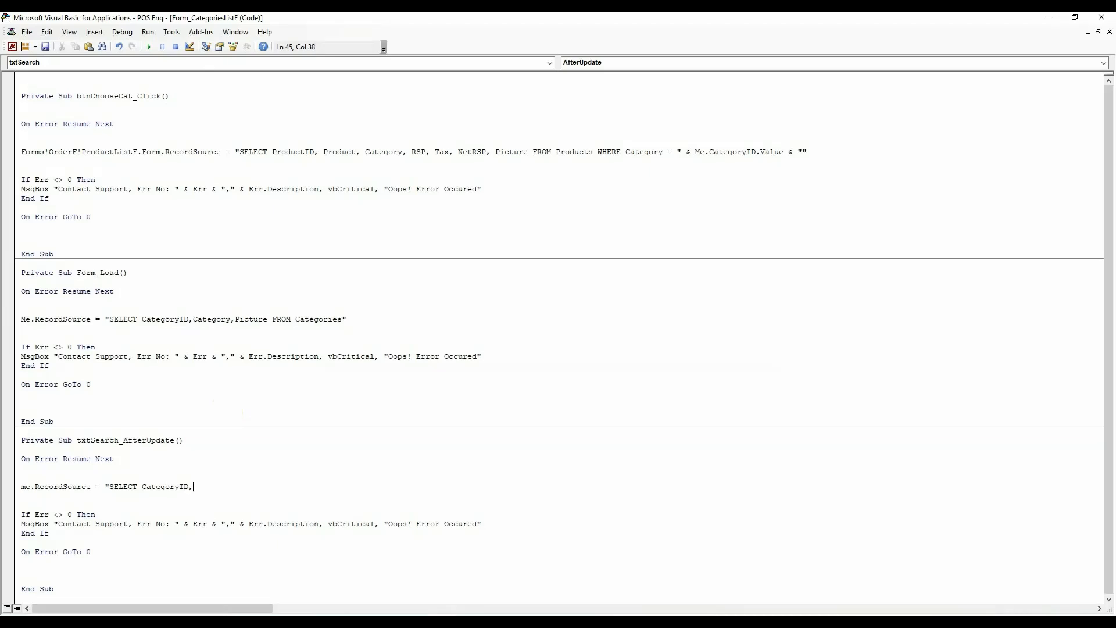
type(" catoryegory,Picture FROM Categories")
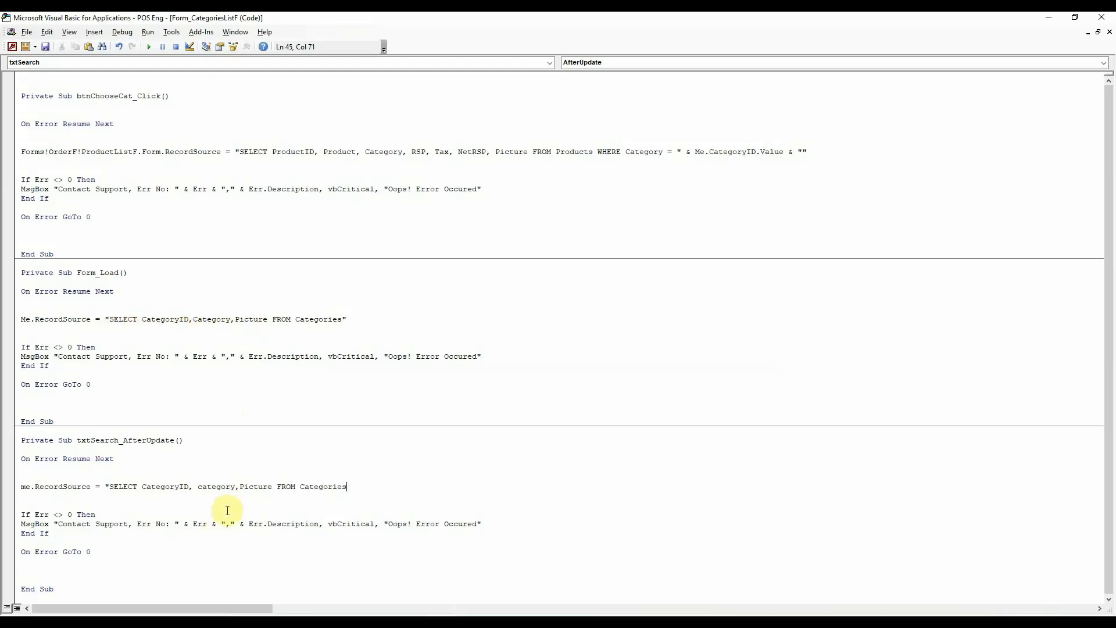
Capitalize the second field name as Category in the new SELECT statement and remove the space before it.
left_click(203, 487)
key("BackSpace")
type("C")
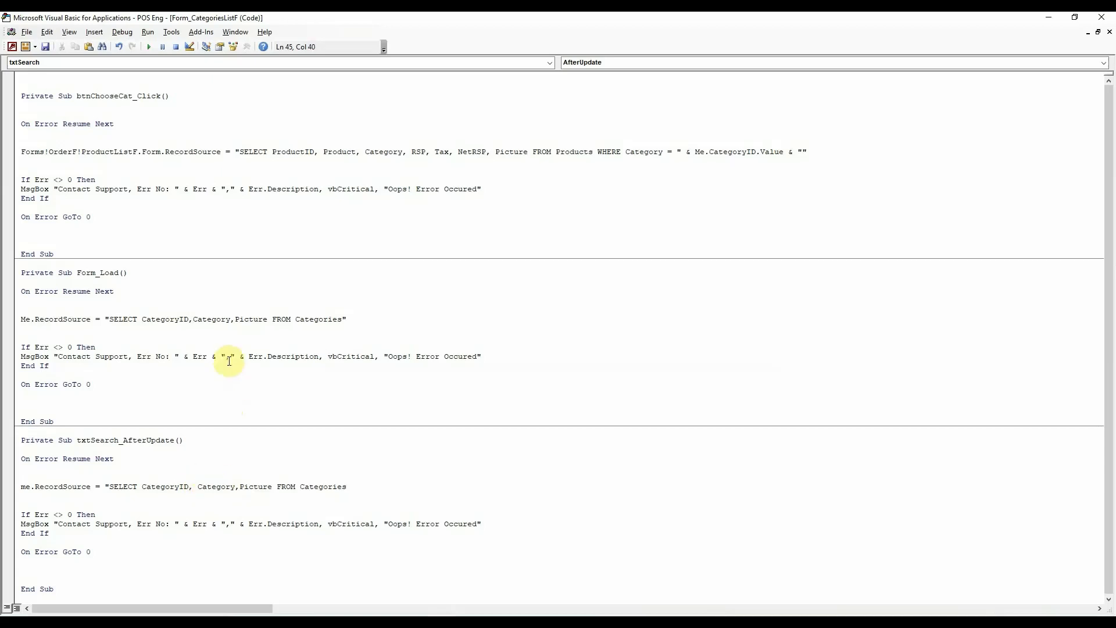
left_click(195, 489)
key("BackSpace")
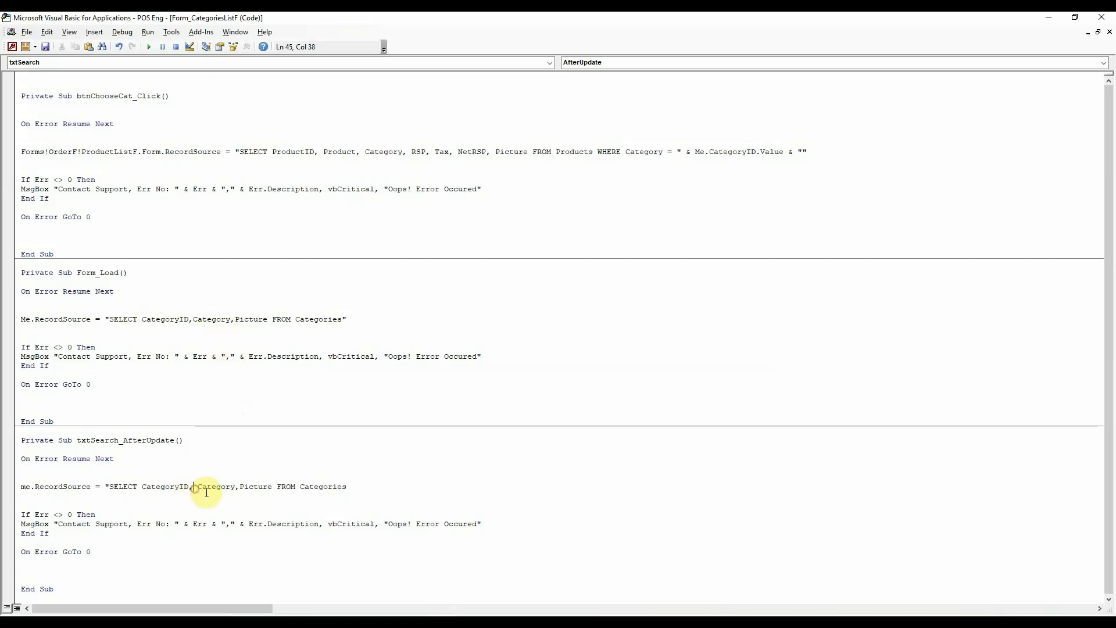
Remove the space before Category in the txtSearch_AfterUpdate query and append WHERE after Categories.
key("Delete")
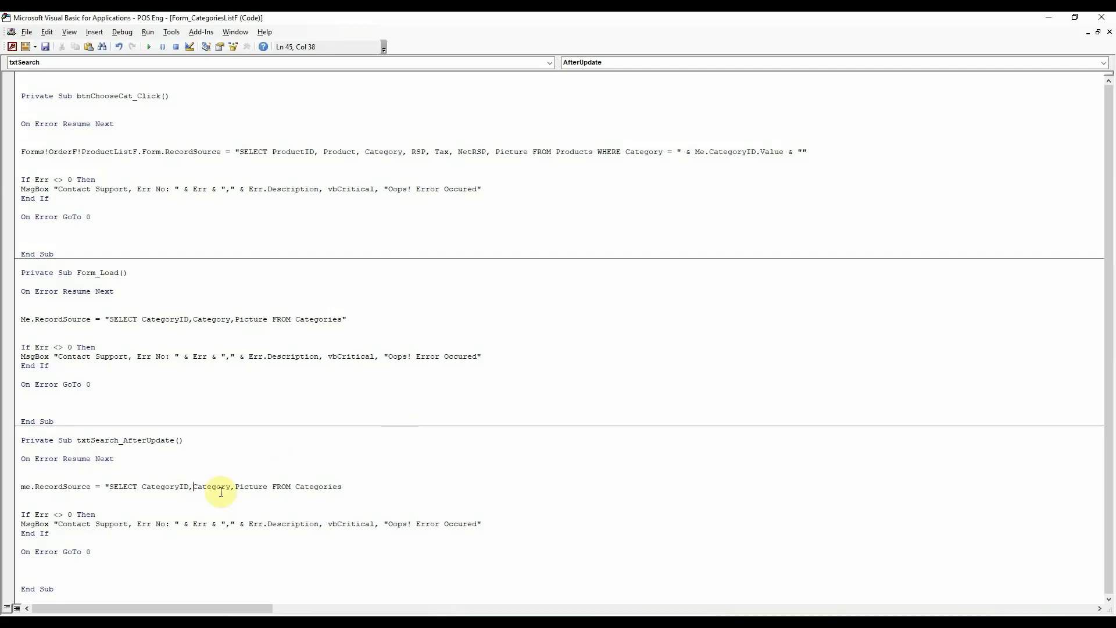
left_click(351, 486)
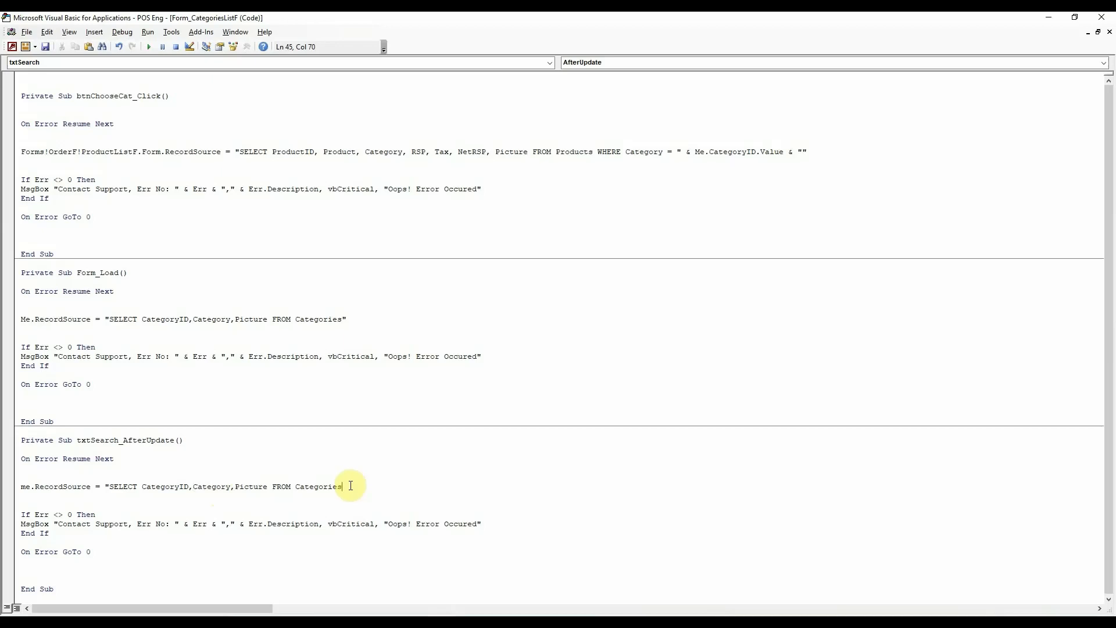
key("alt+F11")
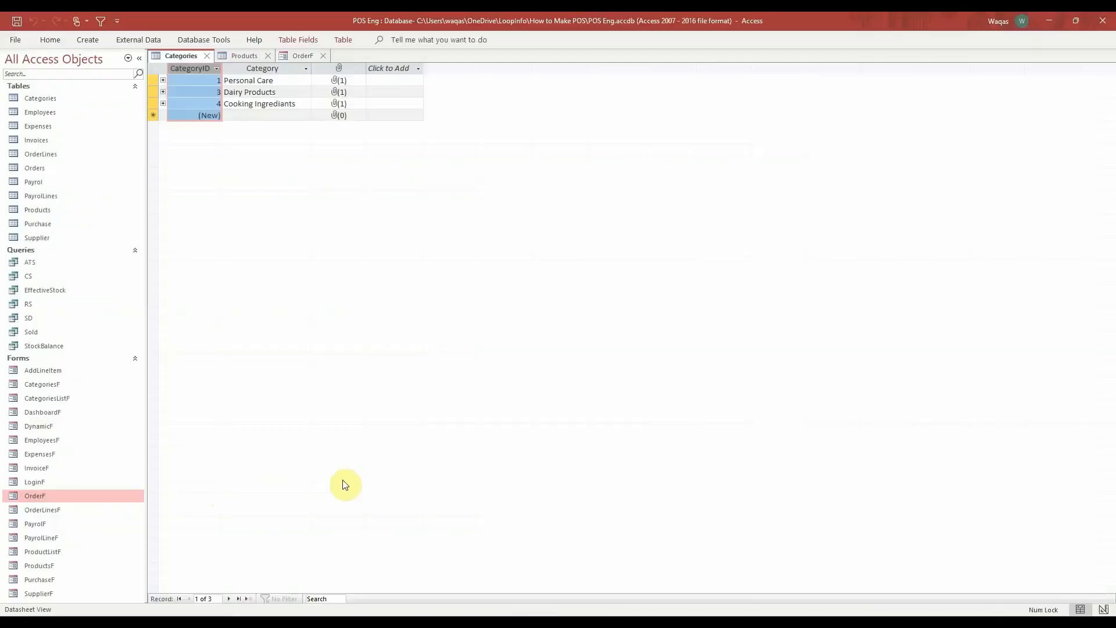
left_click(299, 56)
key("alt+F11")
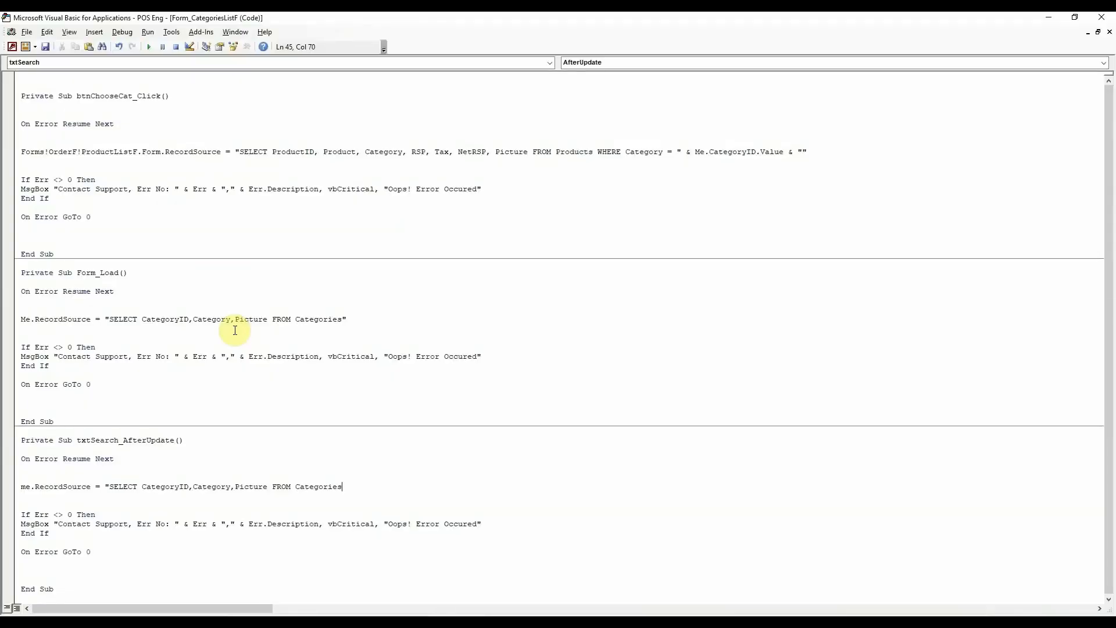
type("WHERE")
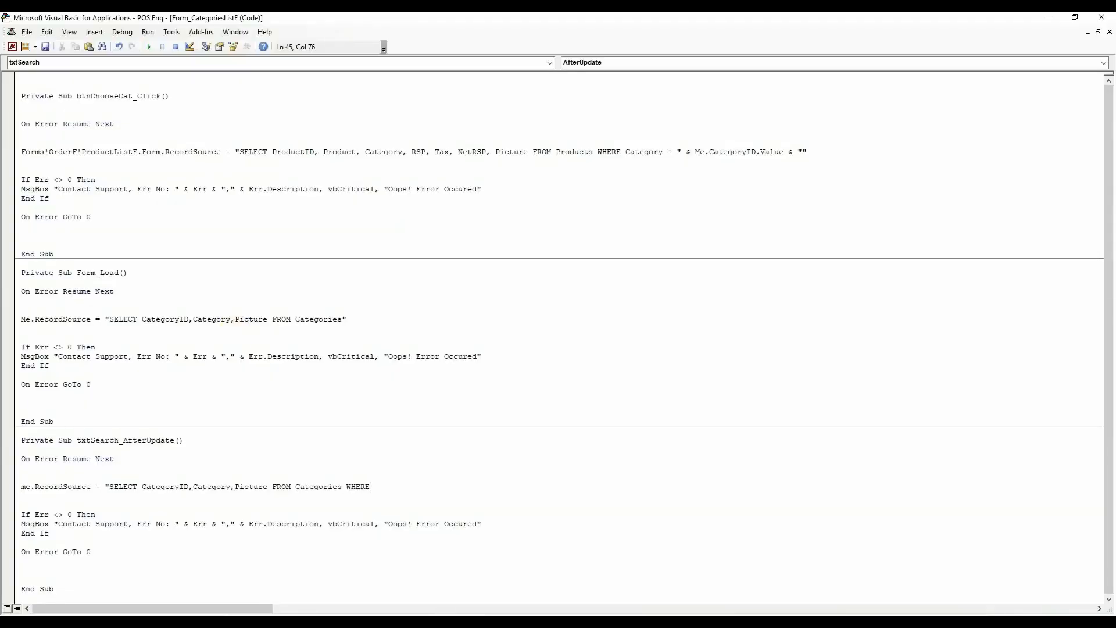
Check the searchable field's name in the Categories table and extend the WHERE clause with Category LIKE.
key("alt+F11")
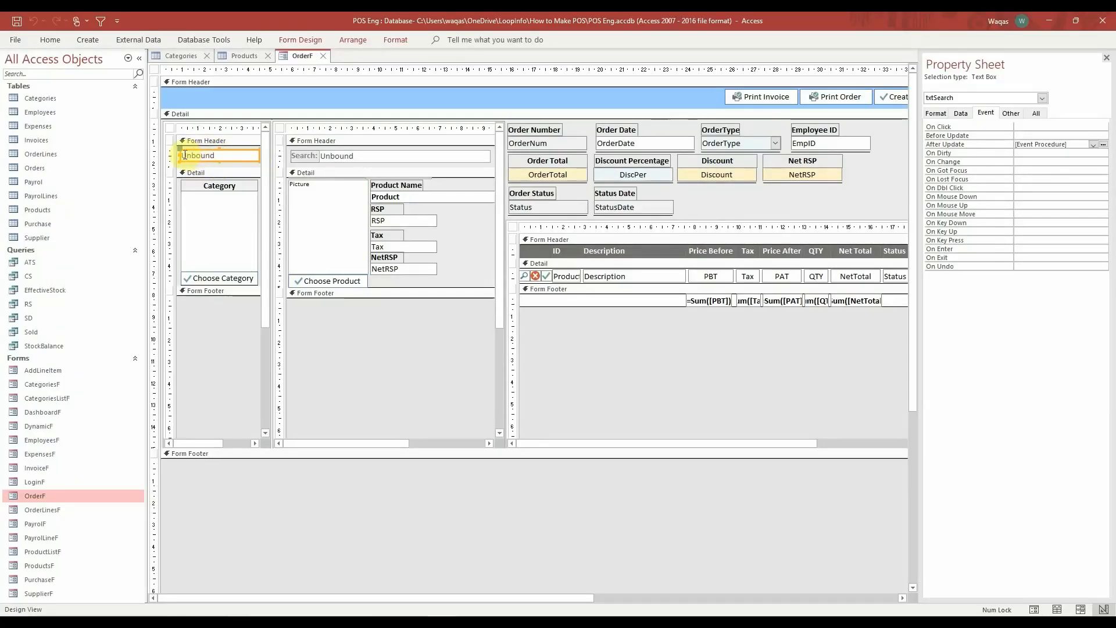
left_click(186, 56)
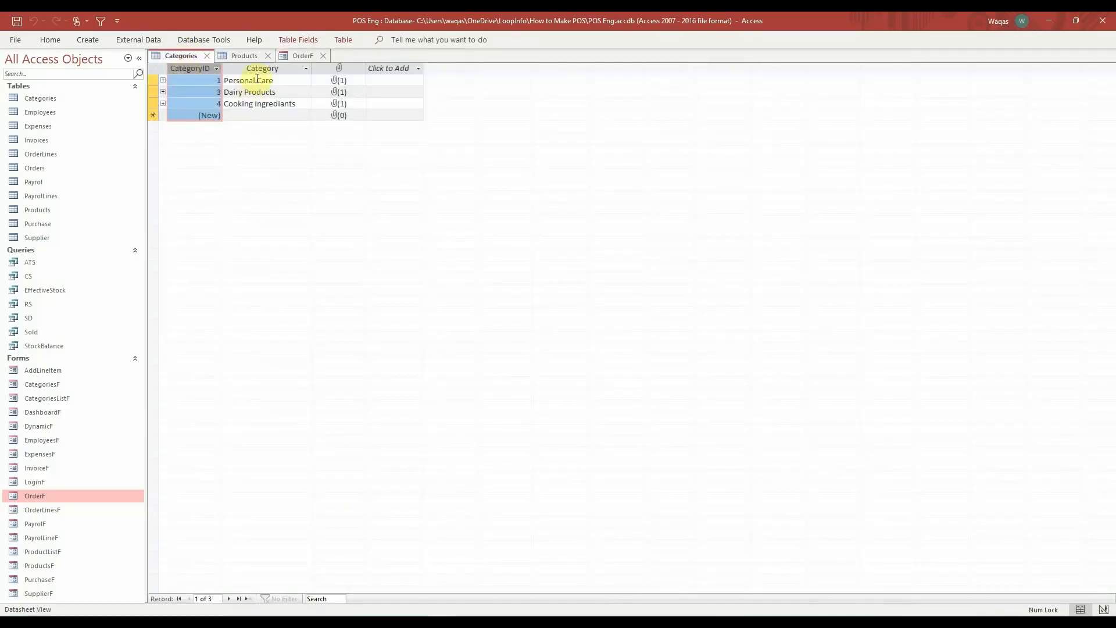
key("alt+F11")
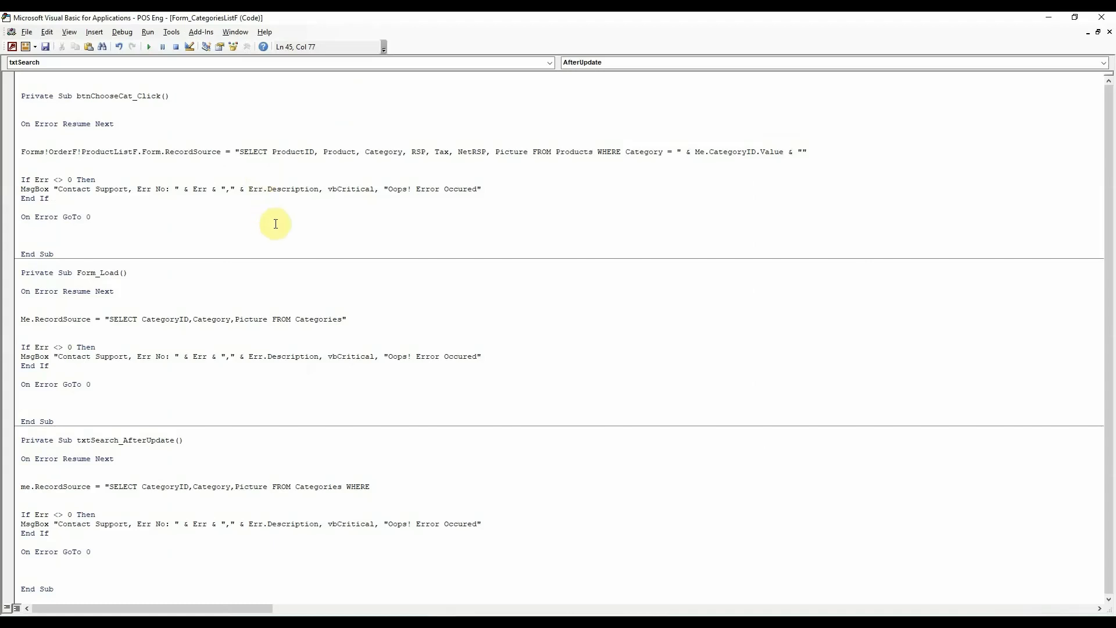
type("Category")
type("LIKE")
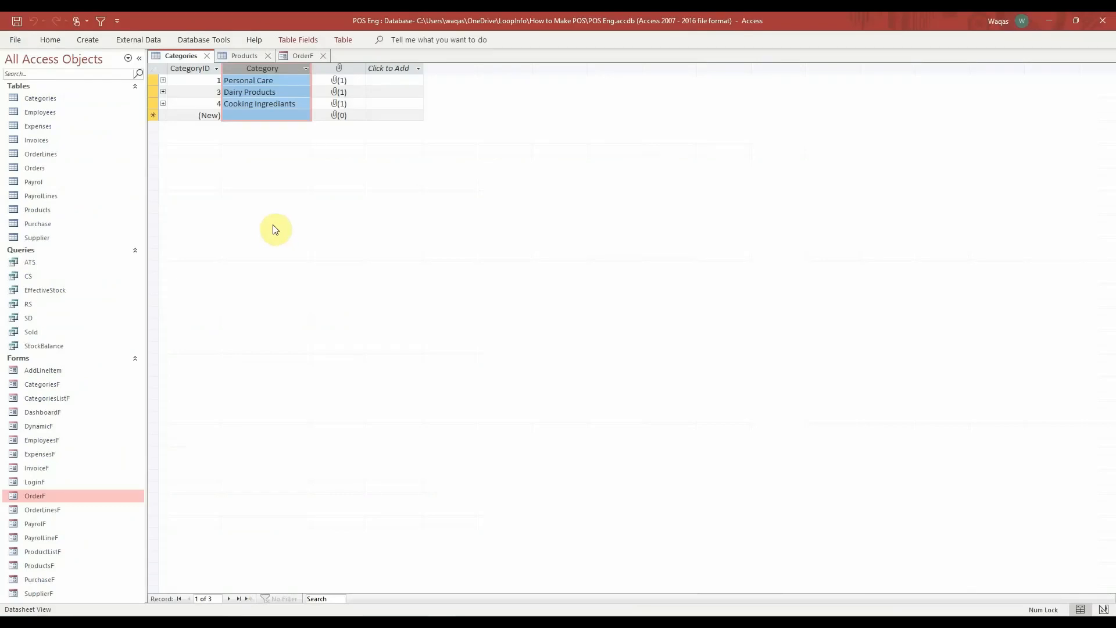
Examine the category names in the Categories table, the category search subform on OrderF, and the Products table's fields.
left_click(226, 81)
left_click(227, 81)
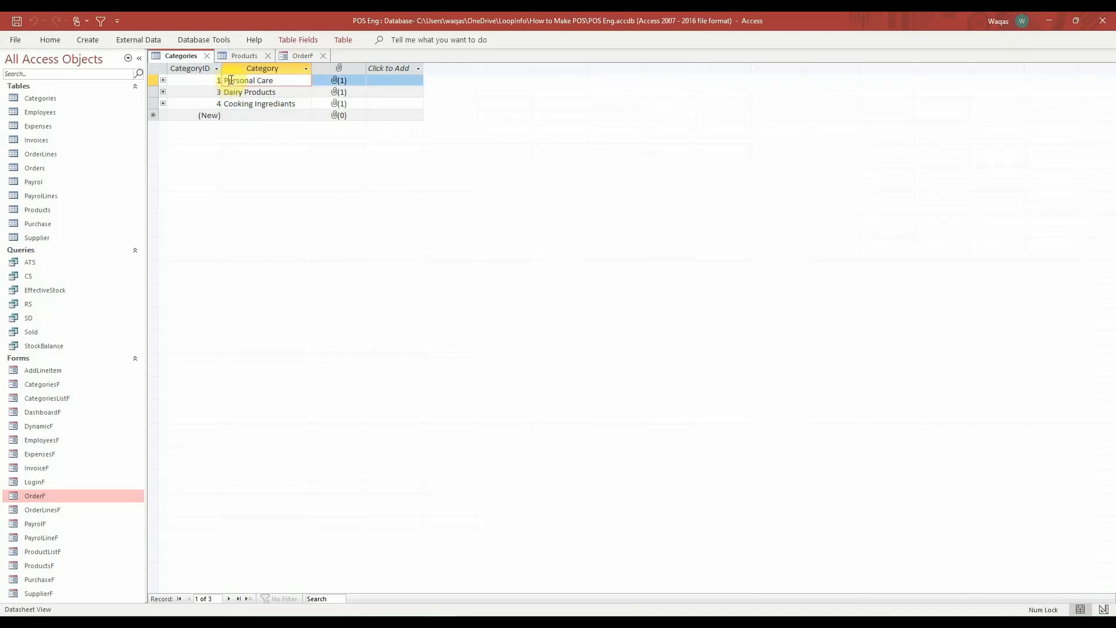
left_click(226, 80)
left_click_drag(226, 80, 236, 82)
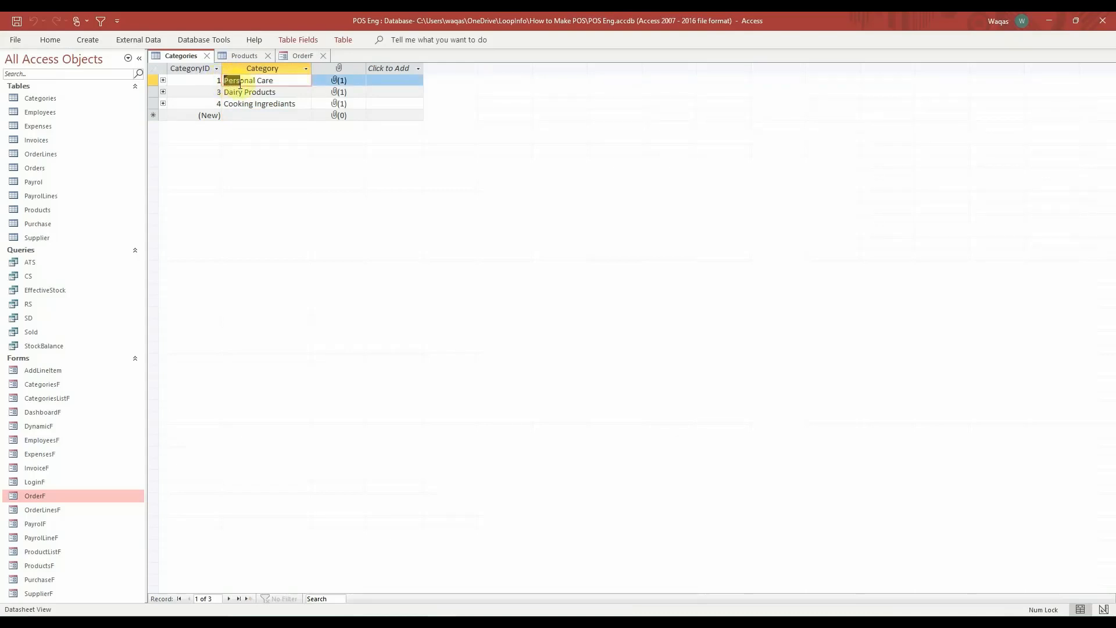
left_click(306, 56)
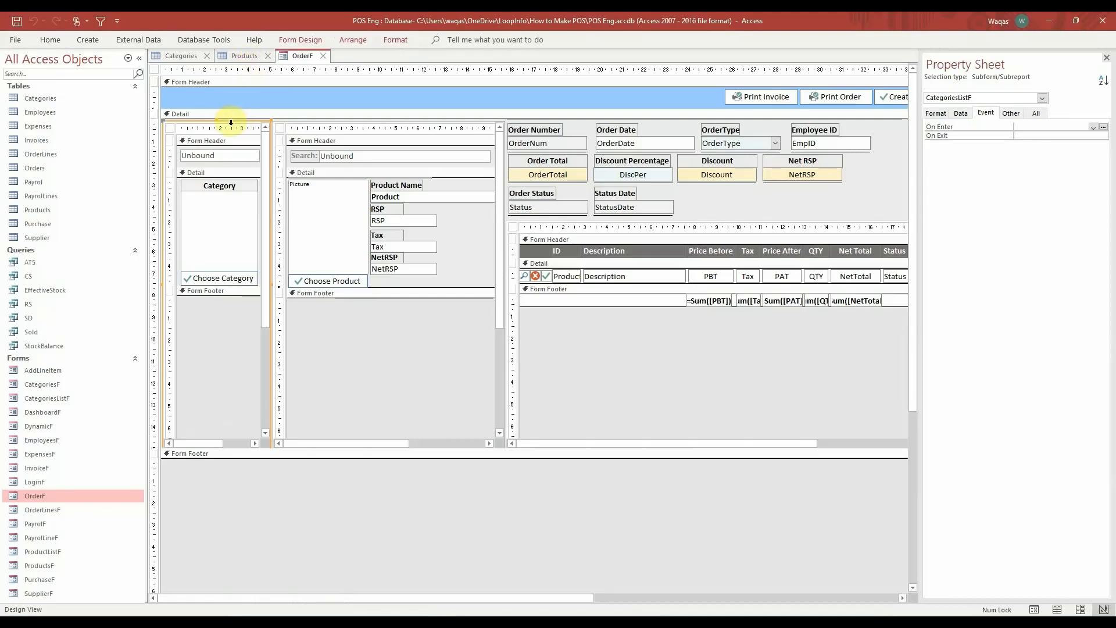
left_click(239, 57)
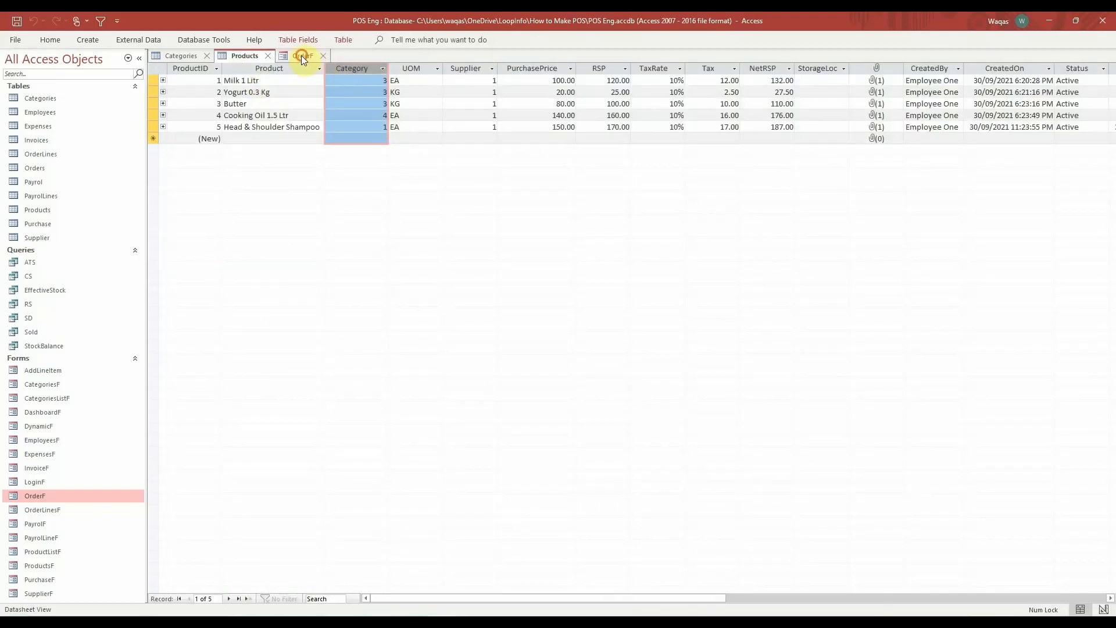
left_click(302, 55)
key("alt+Tab")
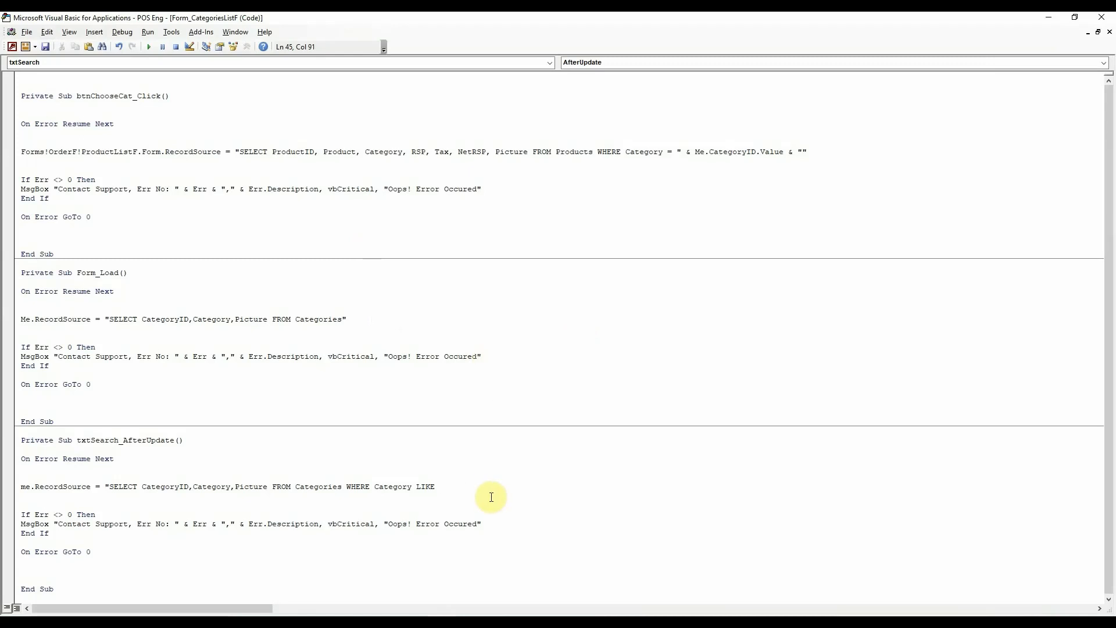
Close the query string with a quotation mark and begin the LIKE criterion inside it with Forms!orderF!
type("\"")
key("alt+F11")
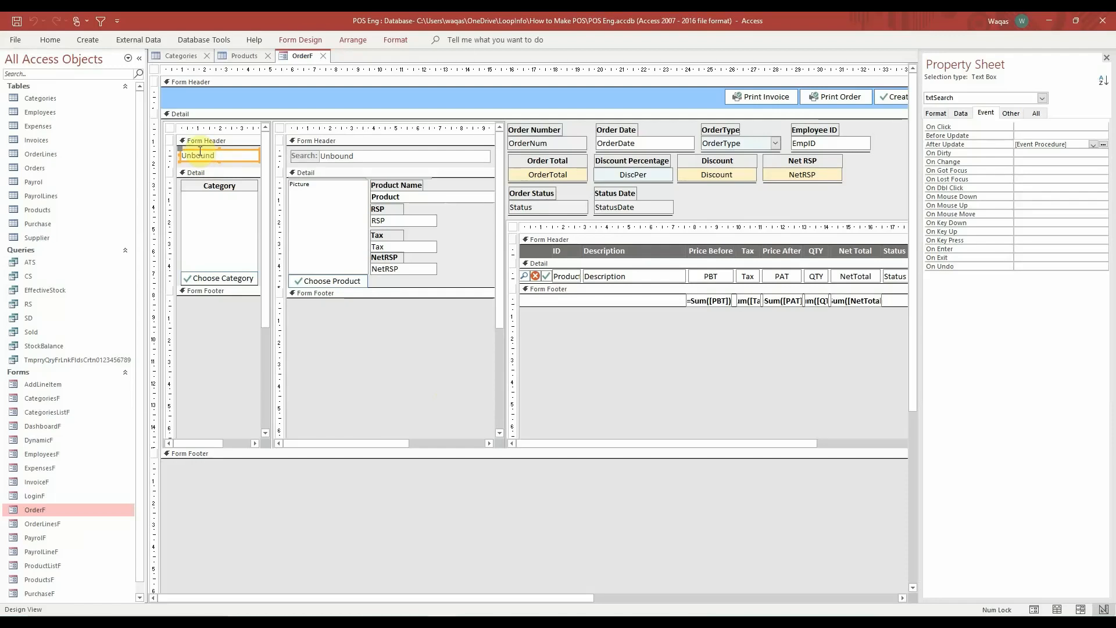
key("alt+Tab")
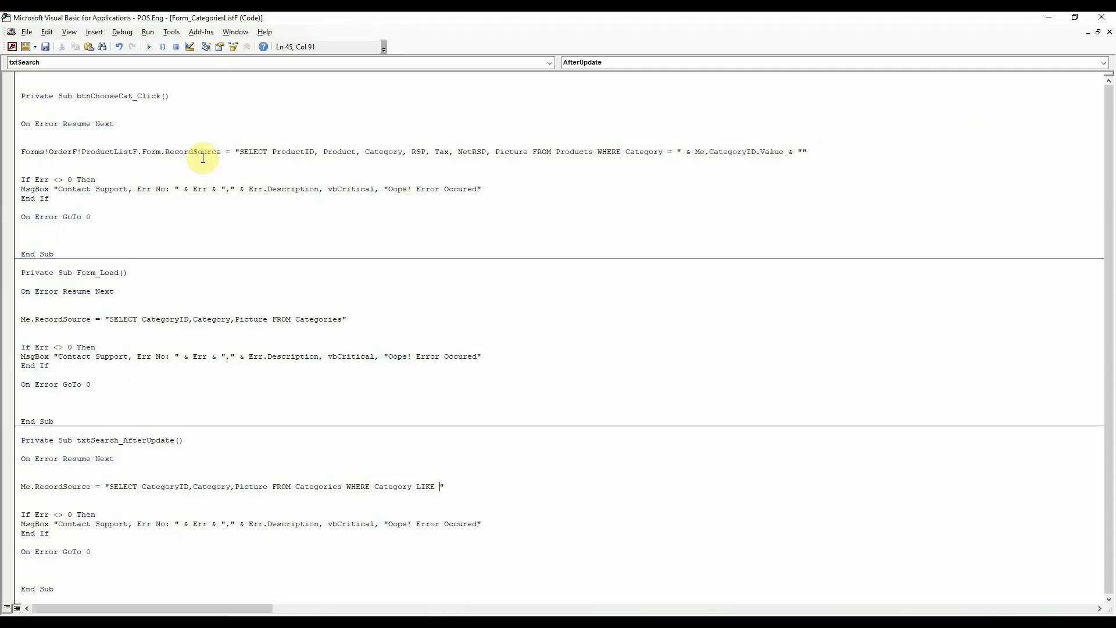
type("Forms!")
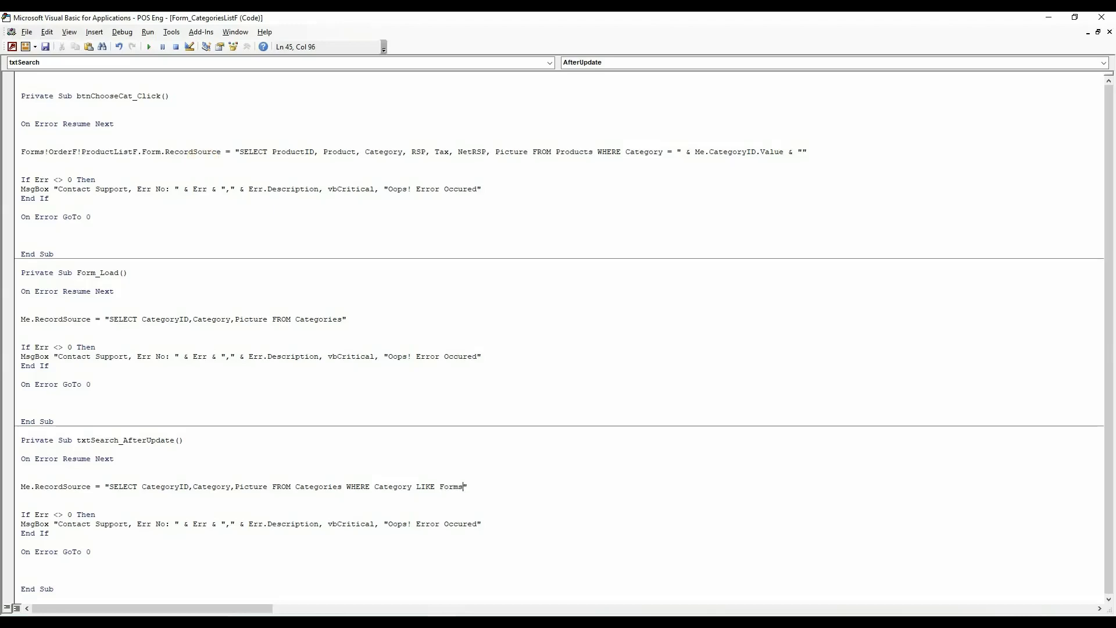
key("alt+Tab")
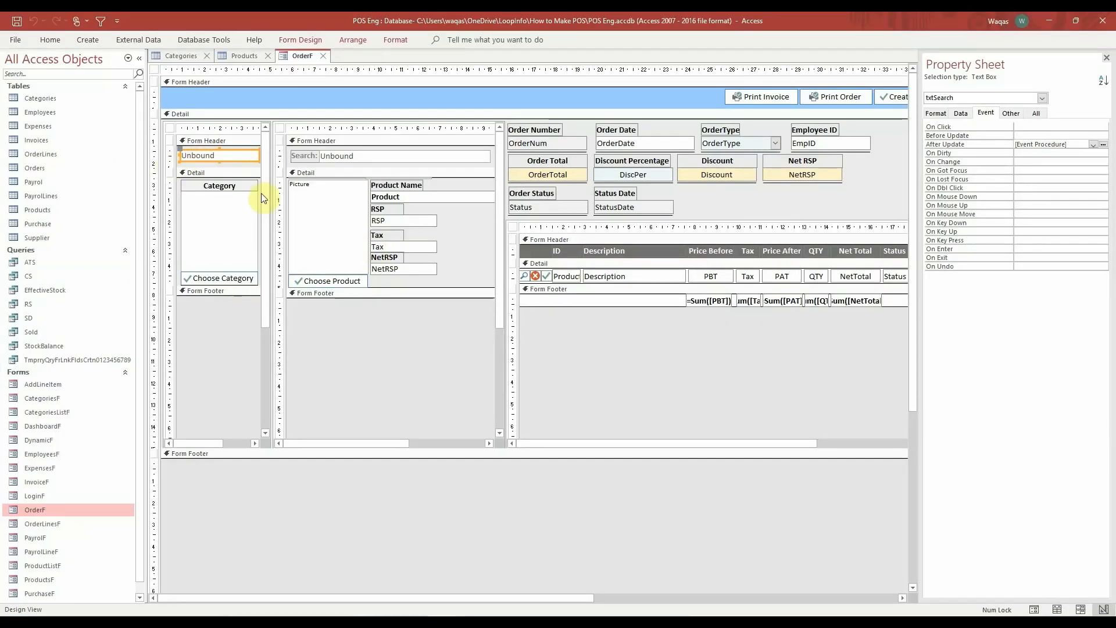
key("alt+Tab")
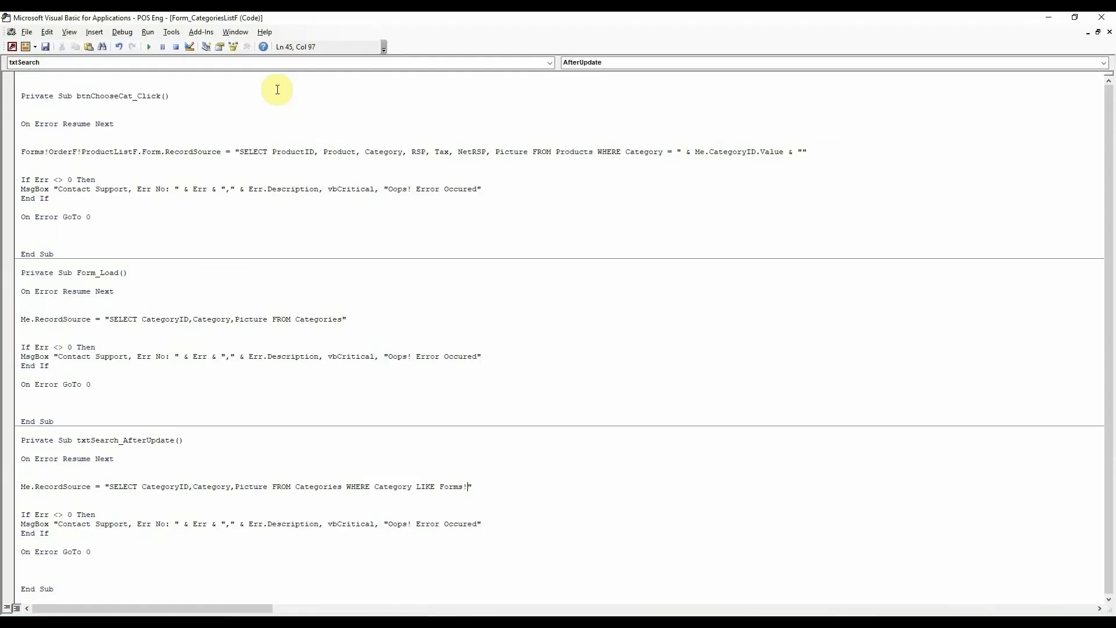
type("orderF!")
Look up the category subform's control name on OrderF and append CategoriesListF.Form. to the form reference in the query.
key("alt+Tab")
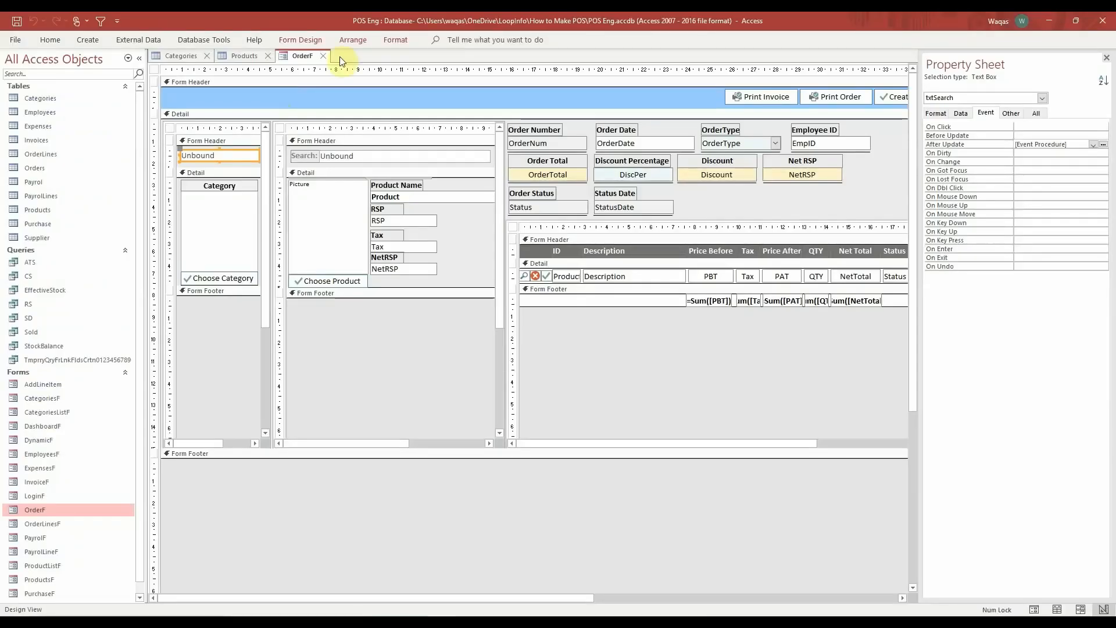
left_click(190, 125)
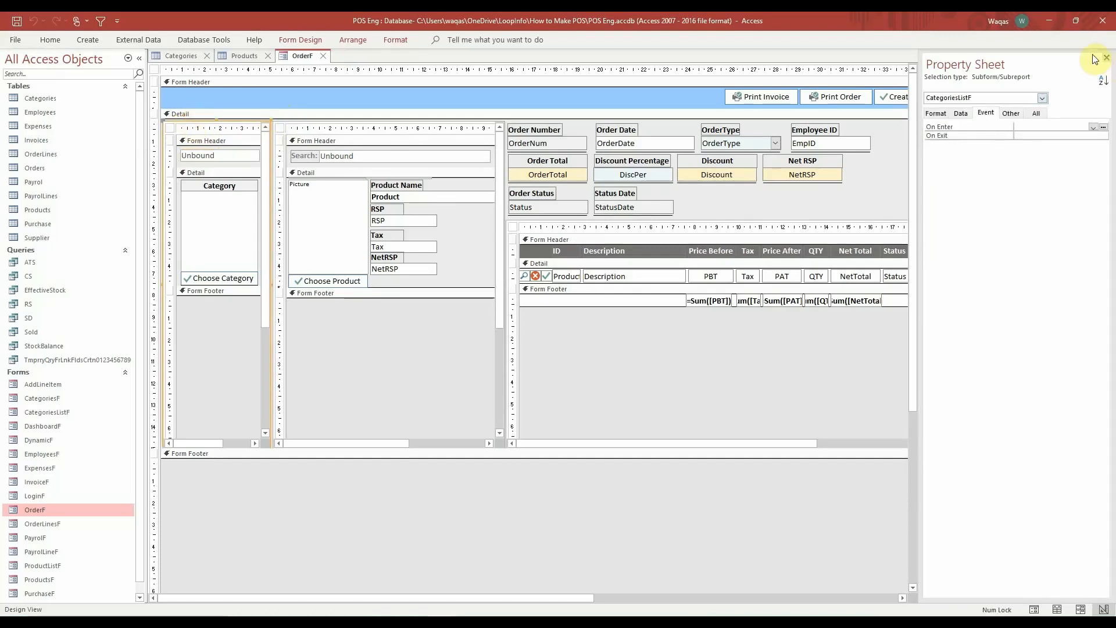
left_click(1012, 114)
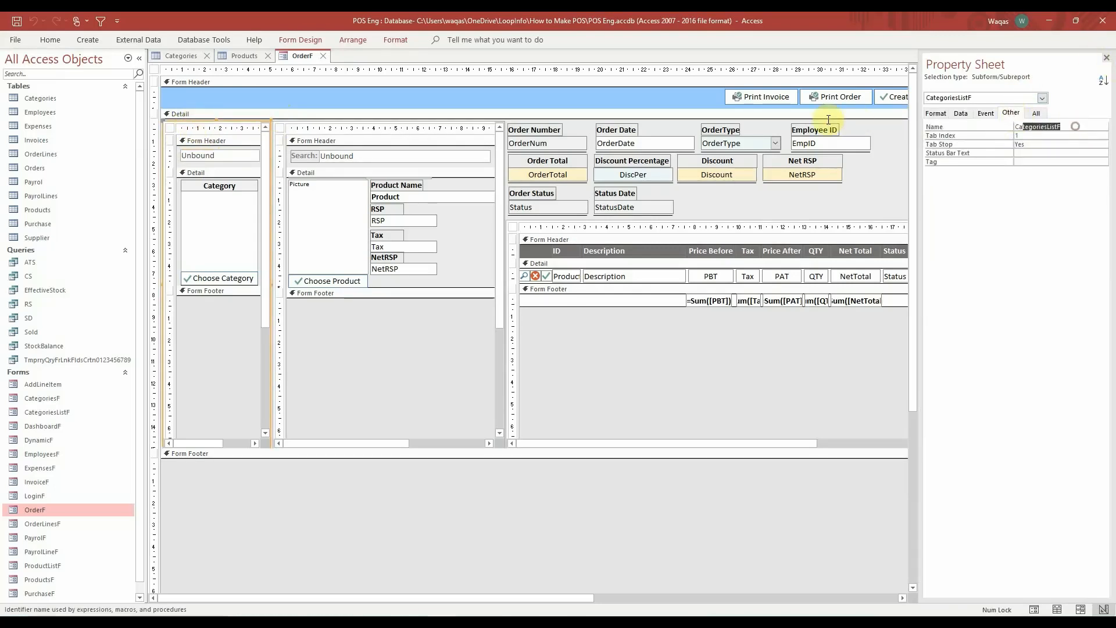
key("alt+Tab")
type("CategoriesListF")
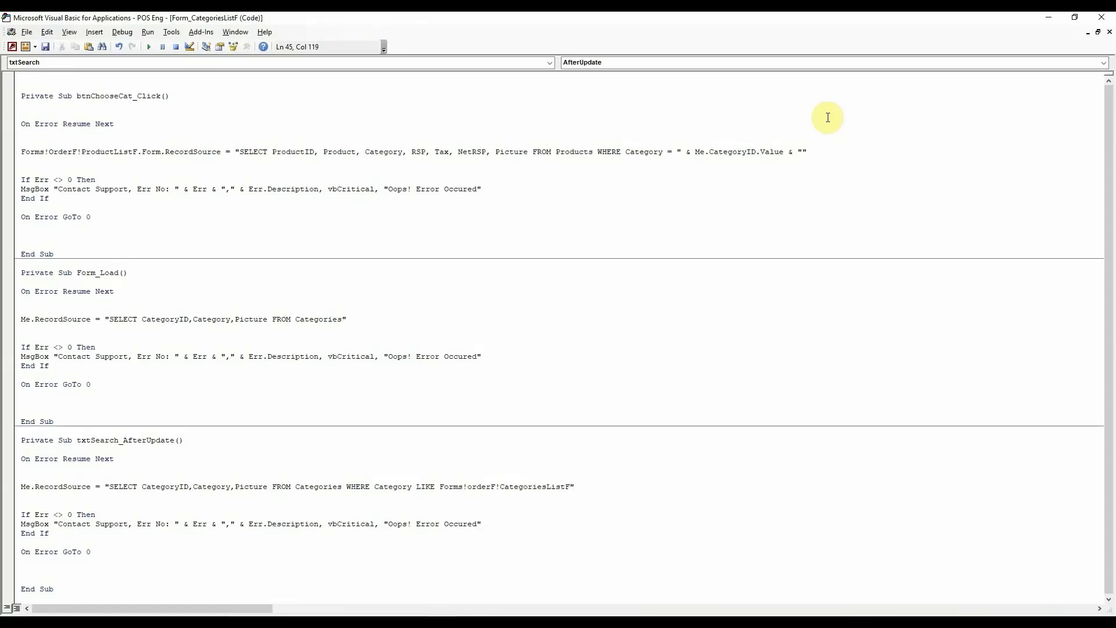
type(".Form.")
Copy the category search box's name, txtSearch, from its properties and paste it after CategoriesListF.Form. in the query.
key("alt+Tab")
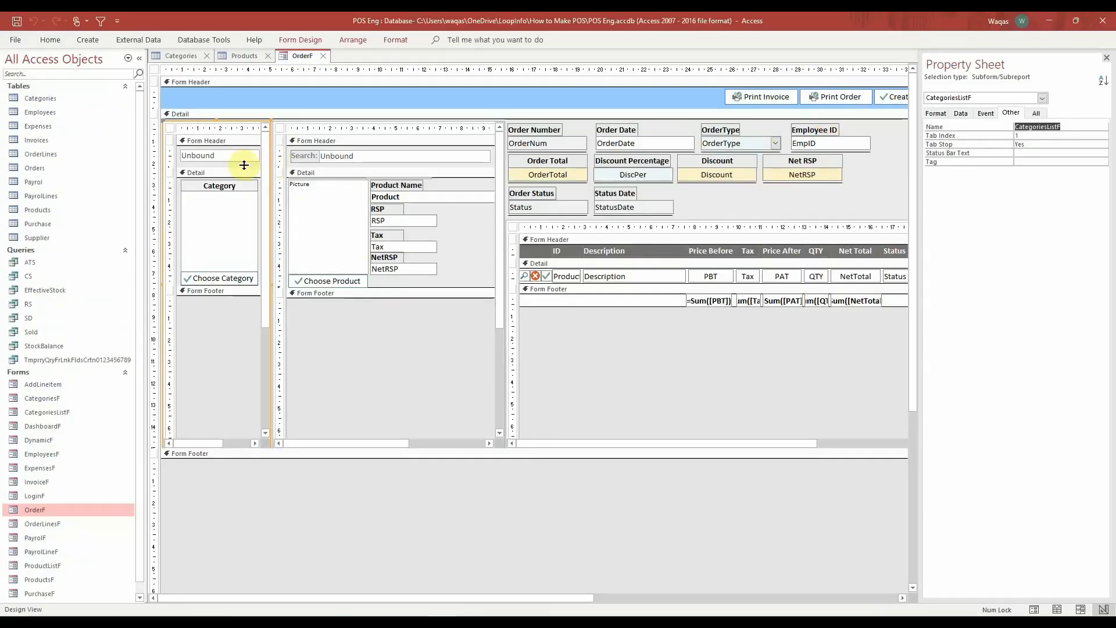
left_click(226, 155)
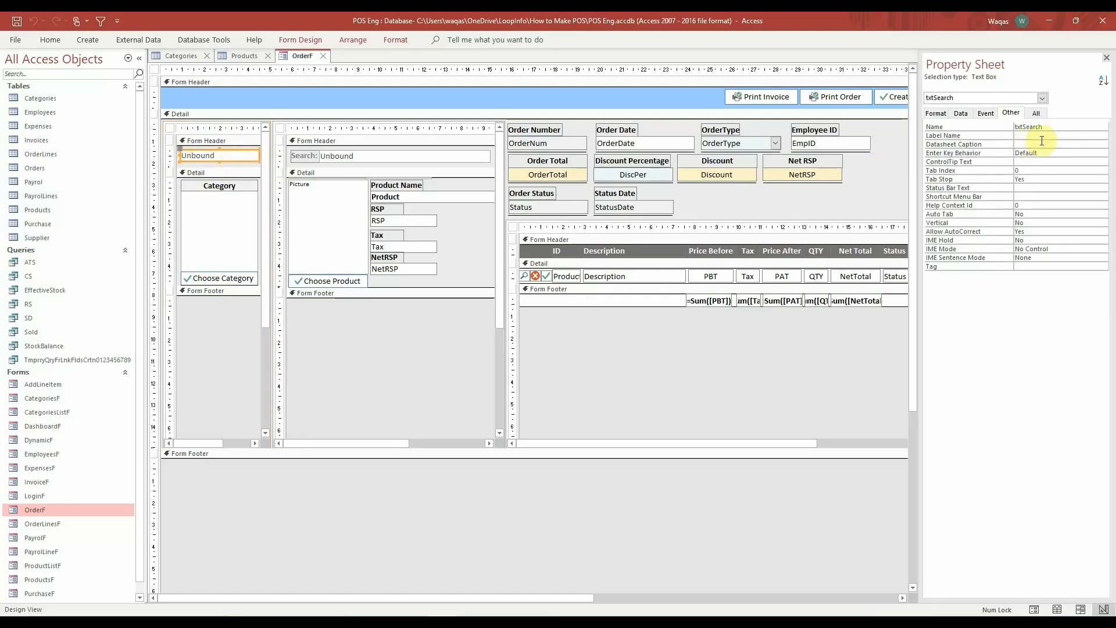
left_click(979, 127)
key("ctrl+c")
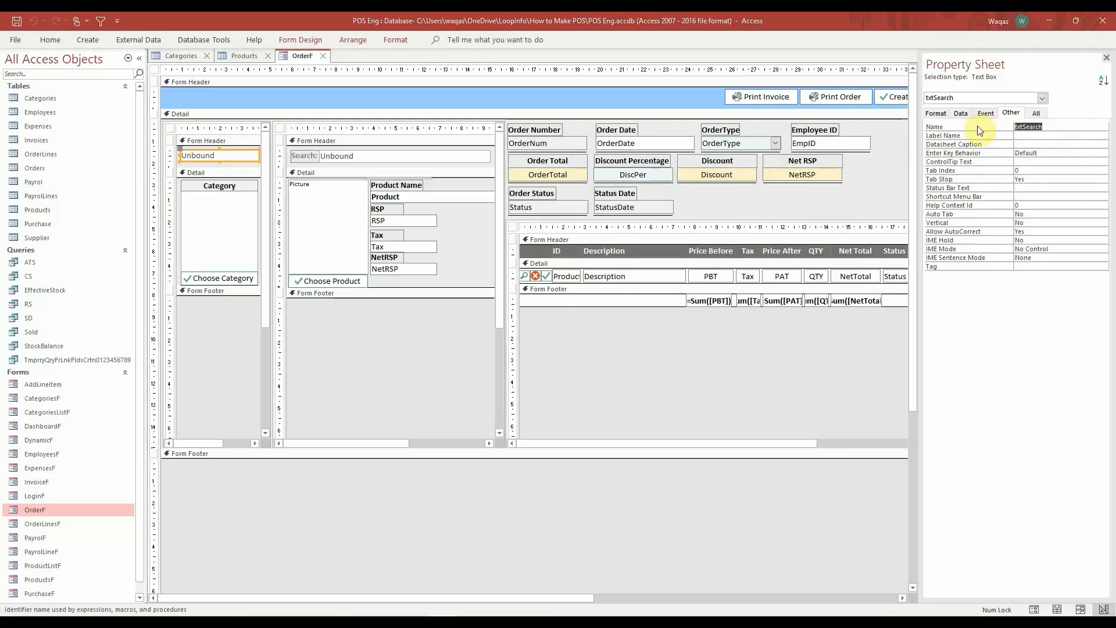
key("alt+Tab")
key("ctrl+v")
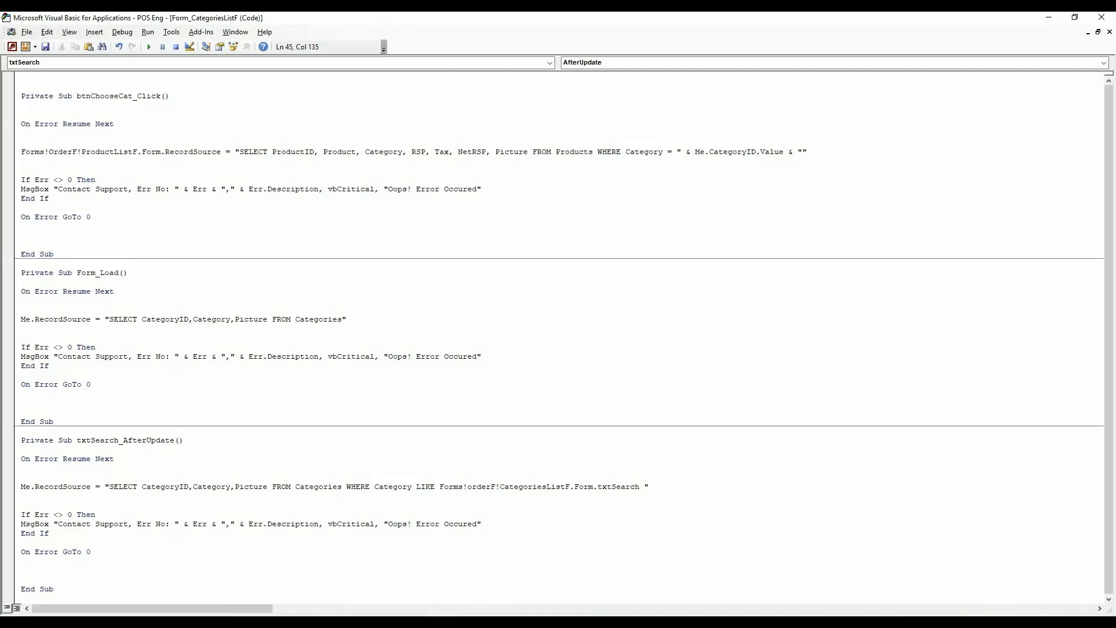
Append the wildcard & '*' after txtSearch, inside the closing quotation mark of the query.
type("& '*")
type(" ''")
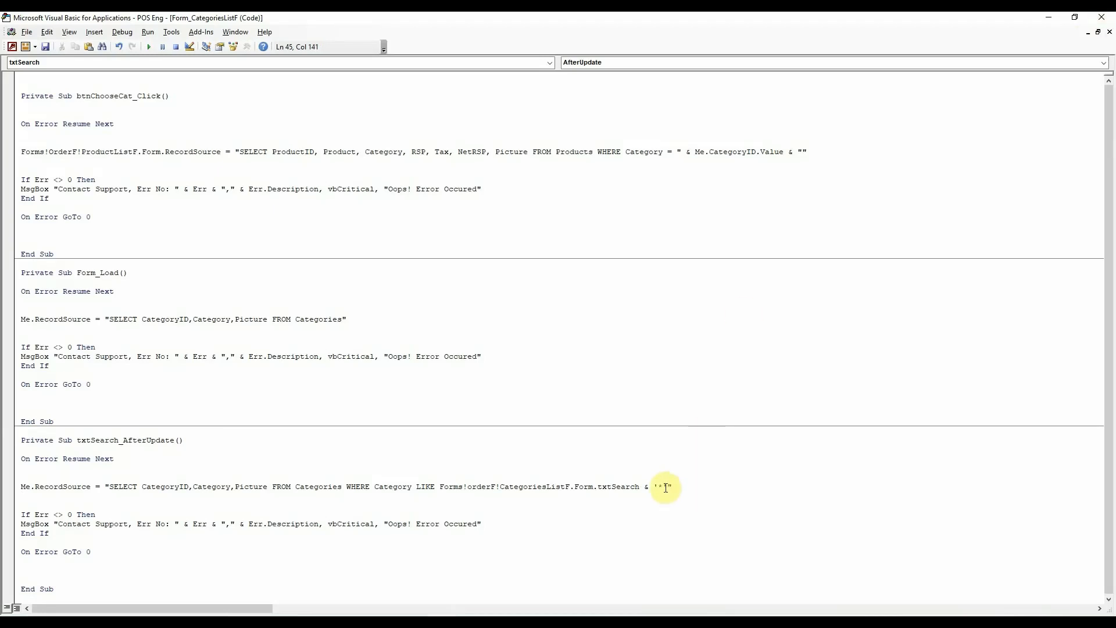
left_click_drag(668, 487, 652, 487)
left_click(660, 487)
Compare the query with the Category field and the OrderF search box, and compile the database's VBA code.
key("alt+Tab")
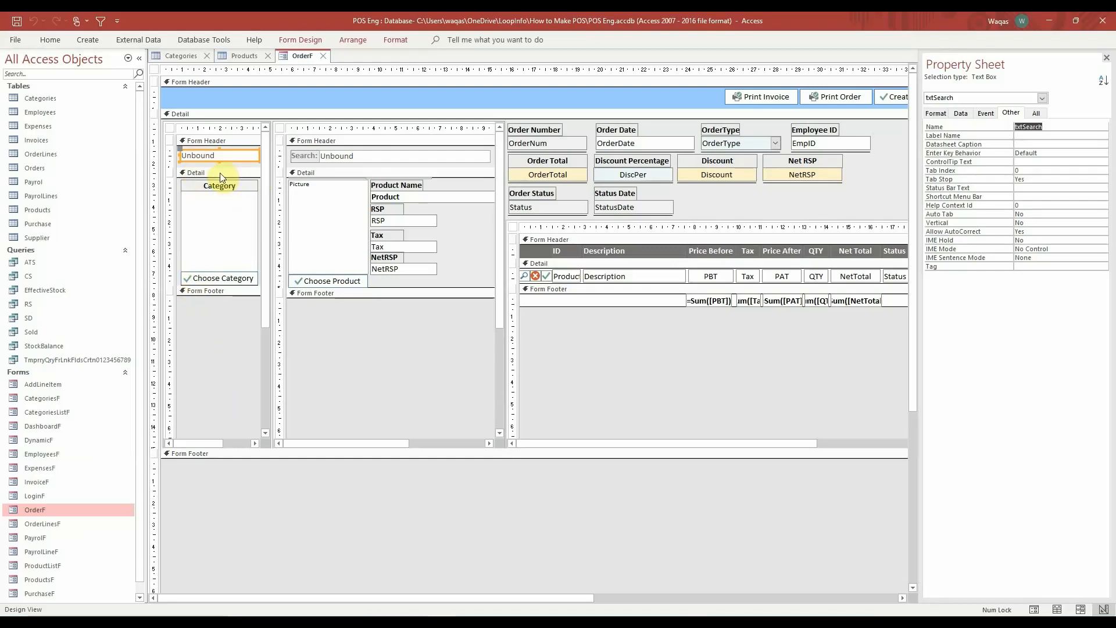
left_click(178, 54)
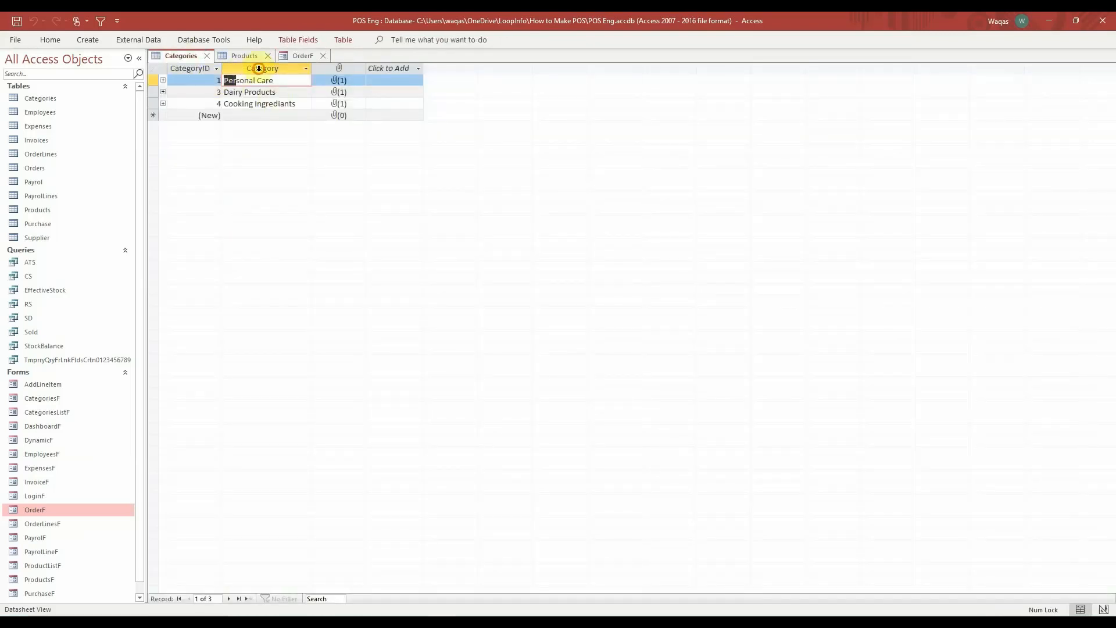
left_click(256, 68)
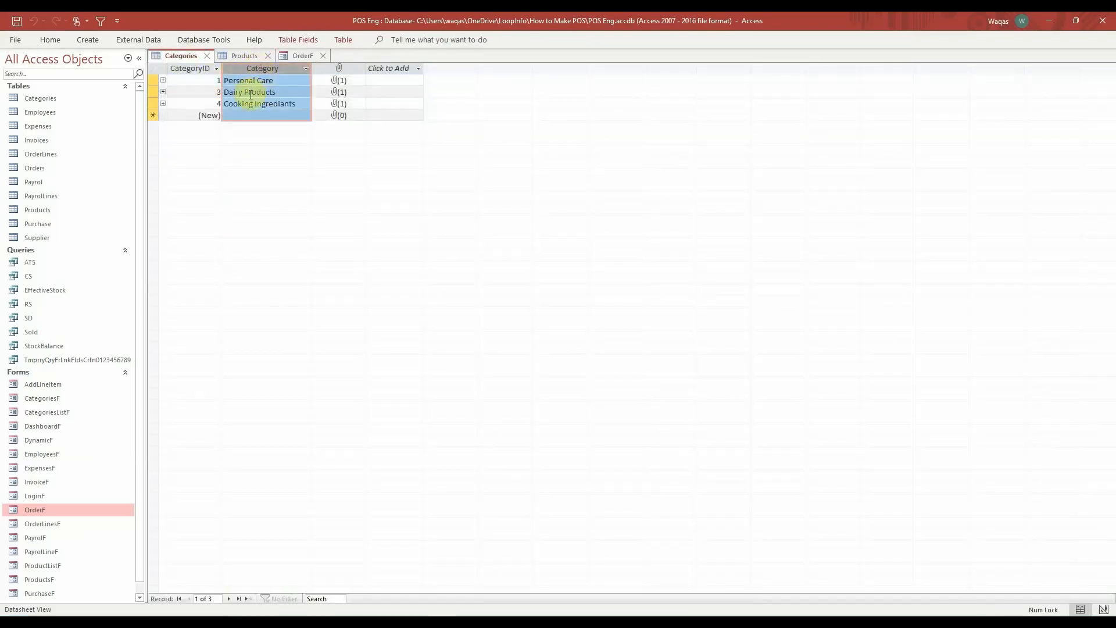
left_click(292, 55)
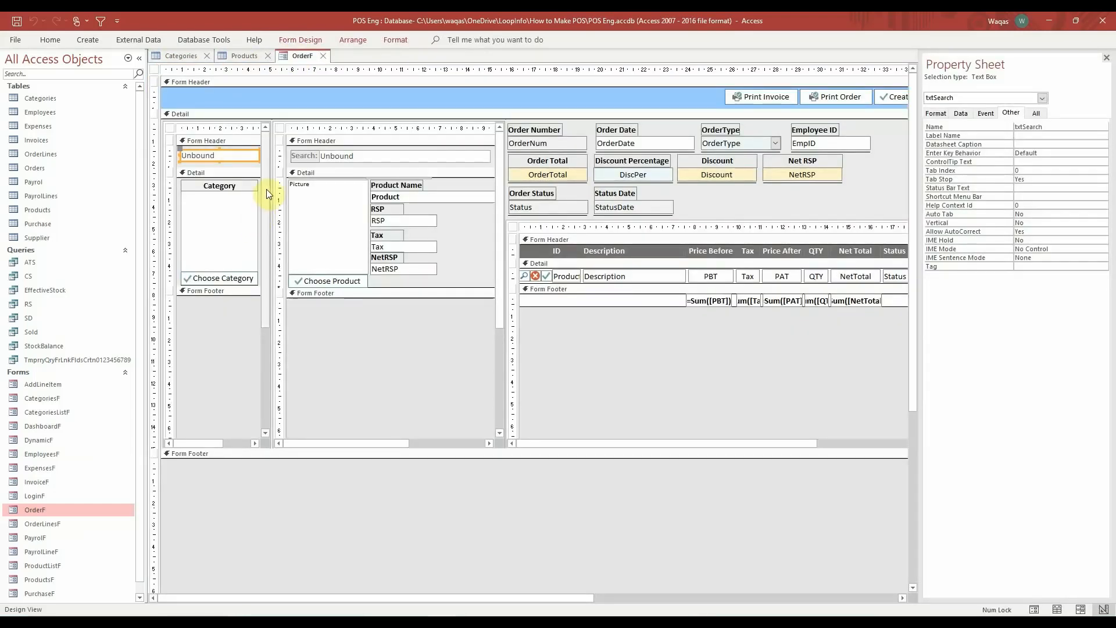
key("alt+Tab")
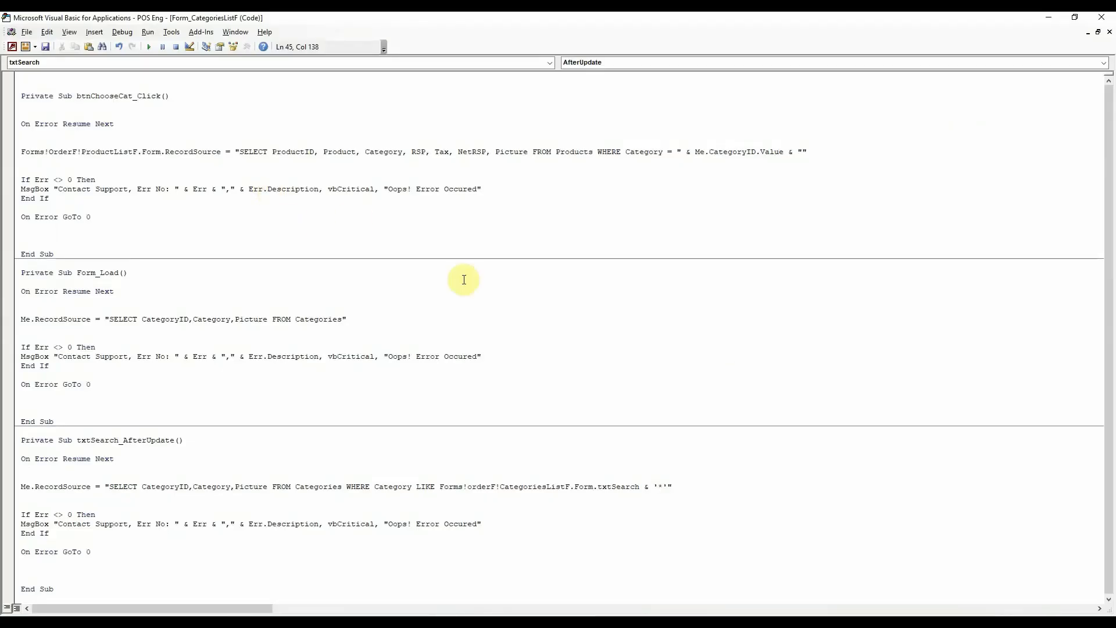
left_click(121, 33)
left_click(125, 43)
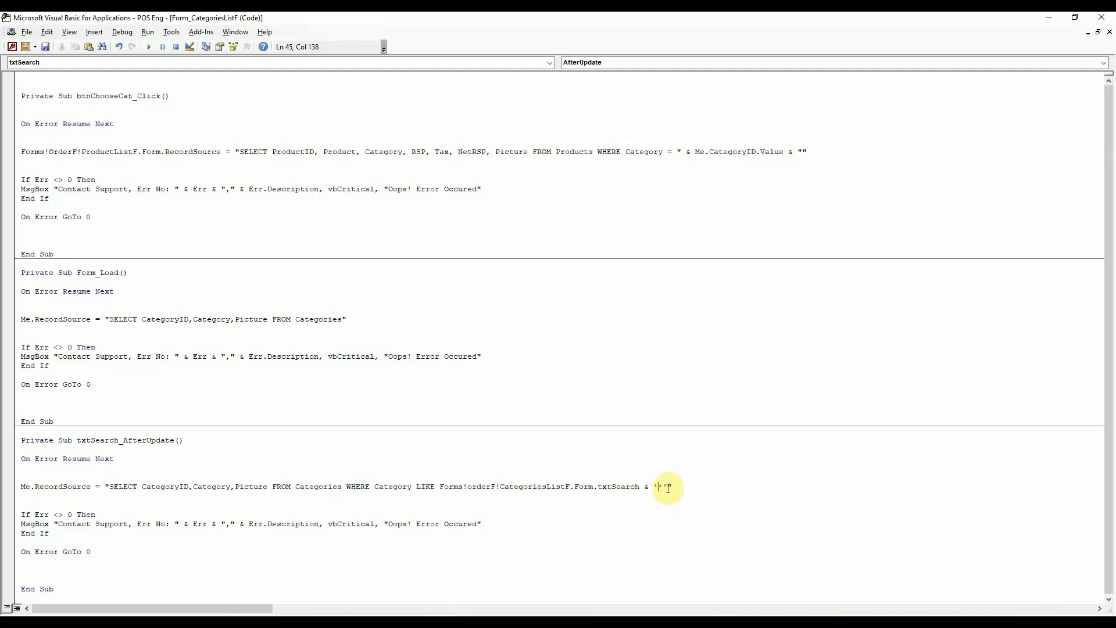
left_click_drag(667, 488, 654, 486)
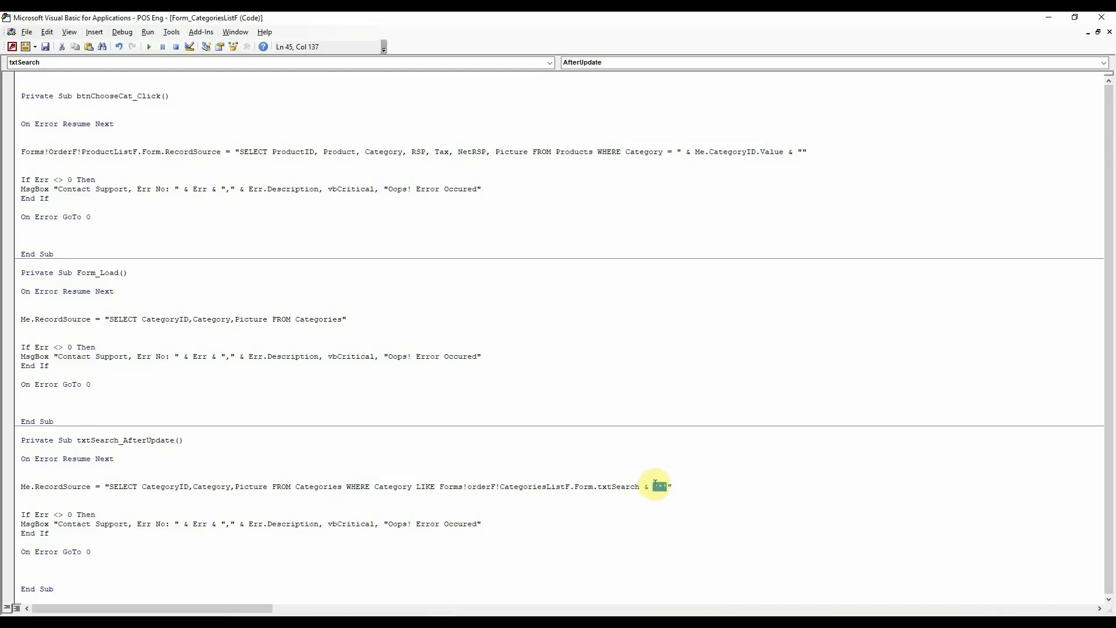
Close the VBA code editor, return to Access and open OrderF in Form View.
left_click(660, 487)
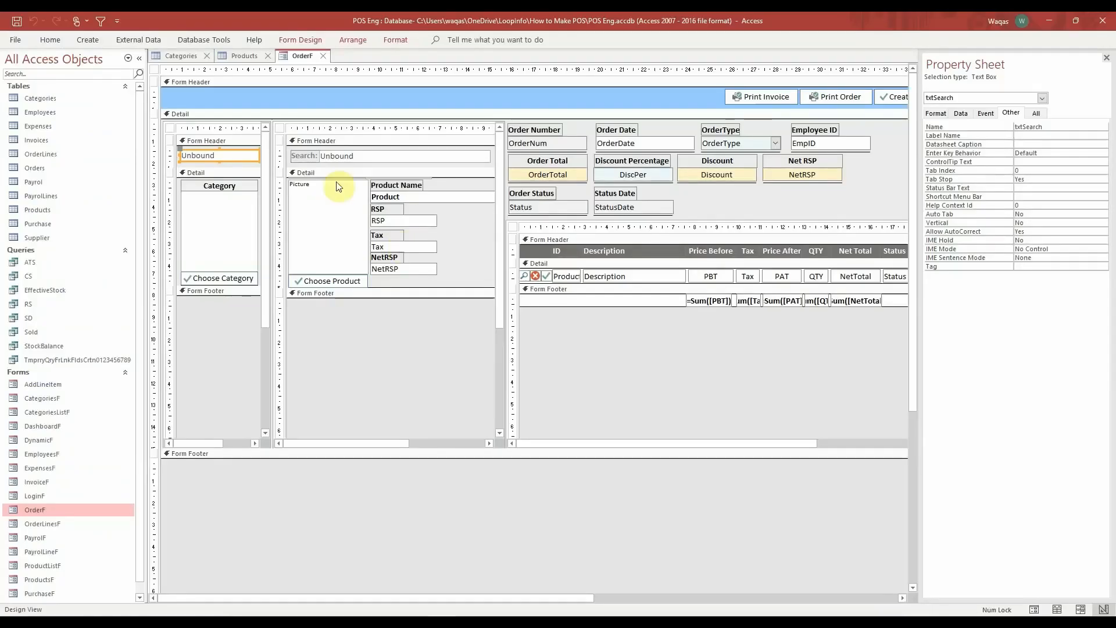
key("alt+Tab")
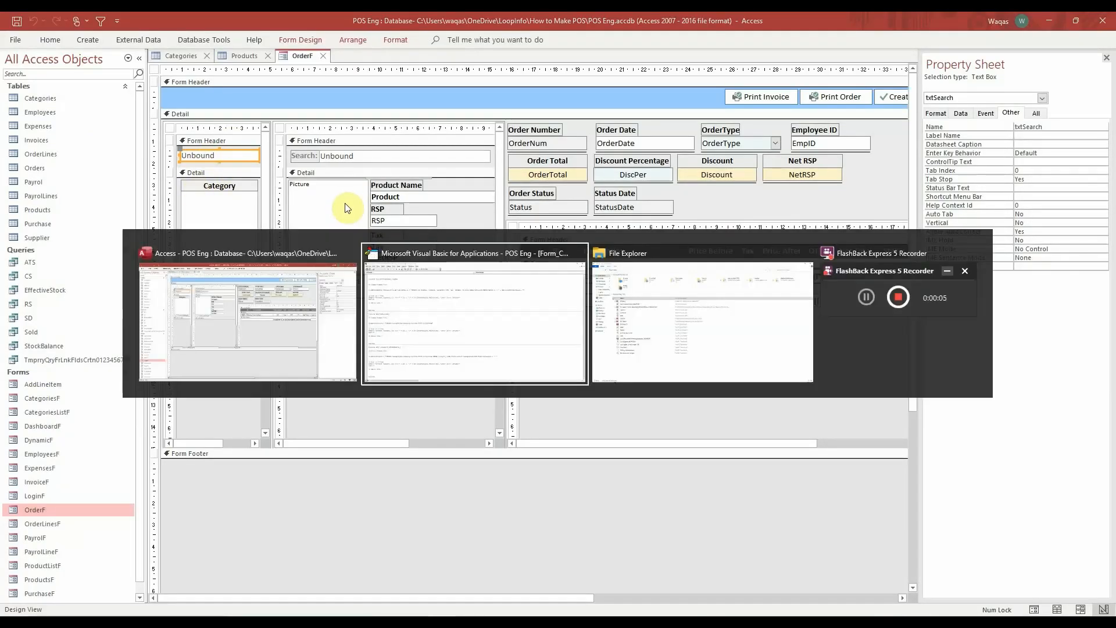
left_click(1102, 24)
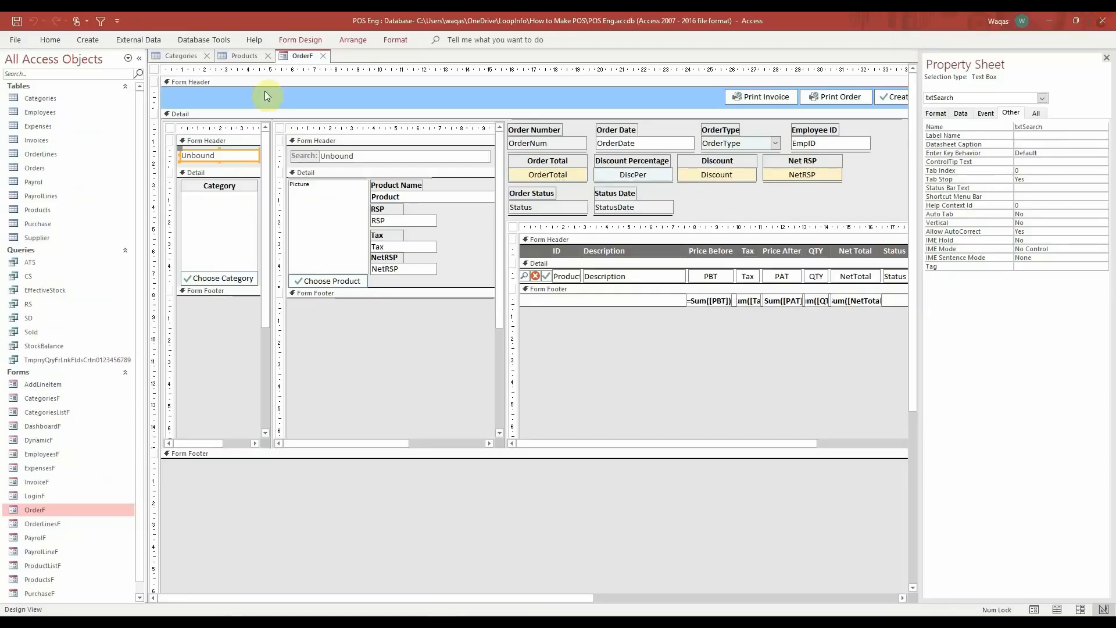
right_click(286, 57)
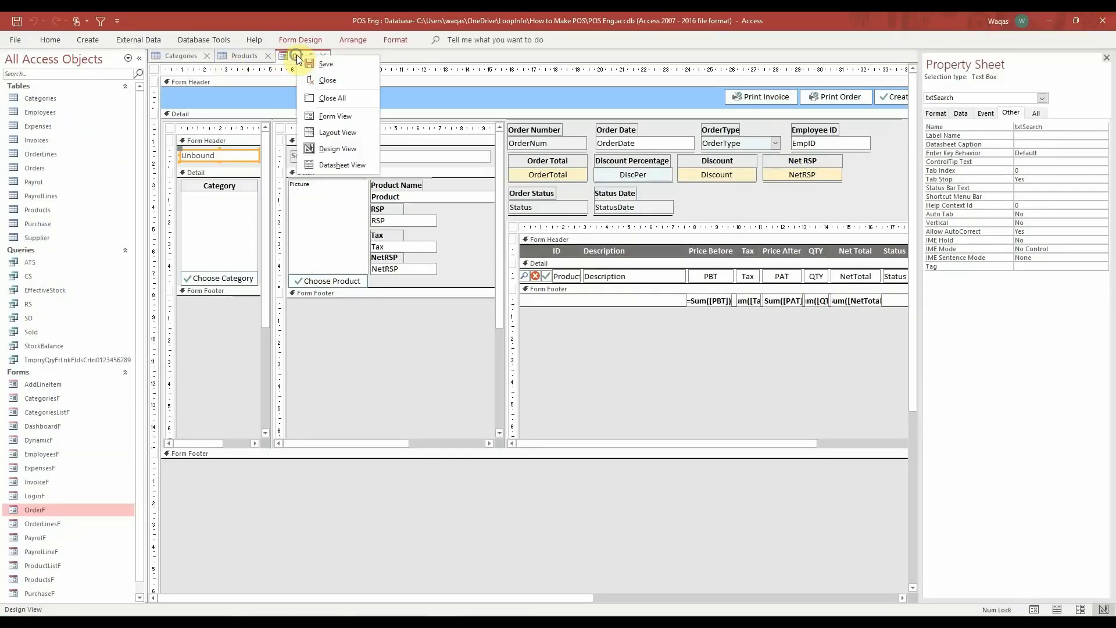
left_click(323, 117)
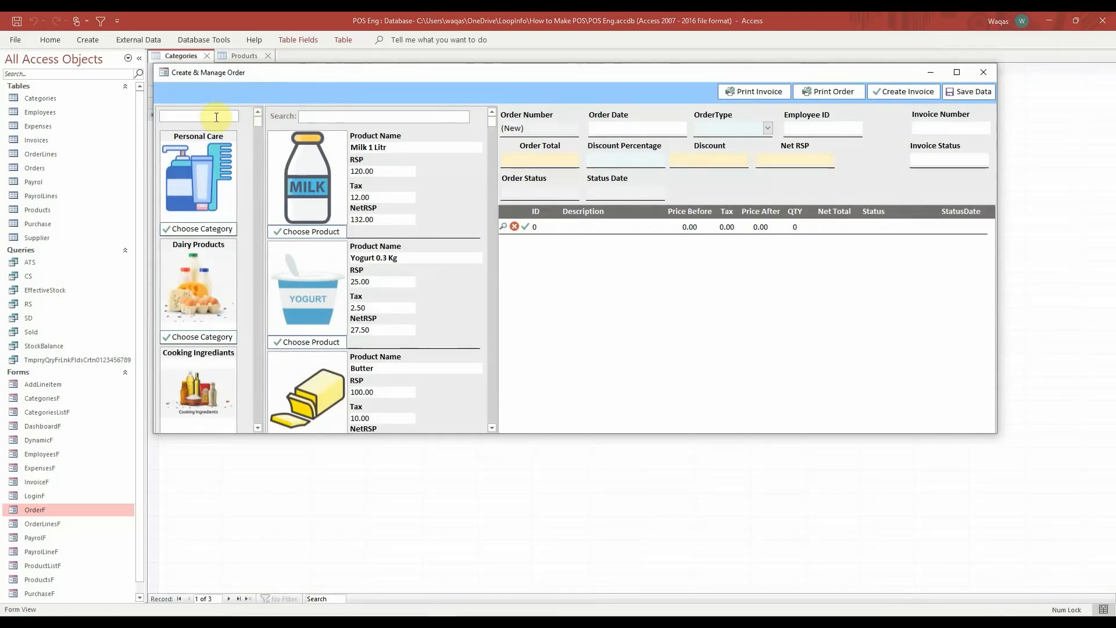
Test the category search box with cook, clear it, and look through the full category list.
type("ok")
key("Return")
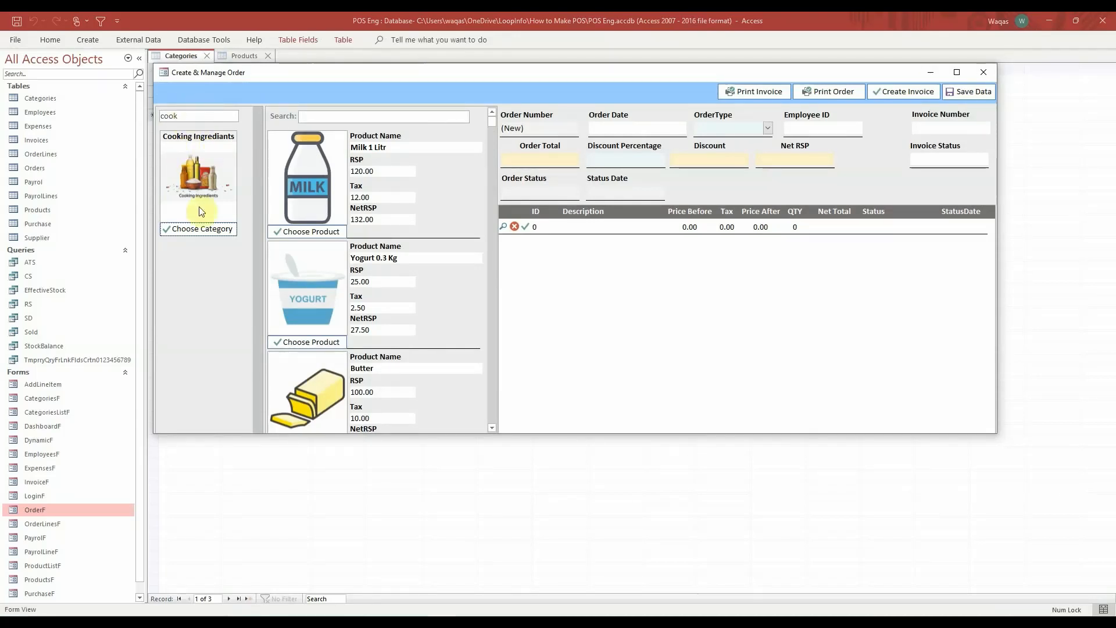
left_click_drag(194, 114, 112, 104)
key("BackSpace")
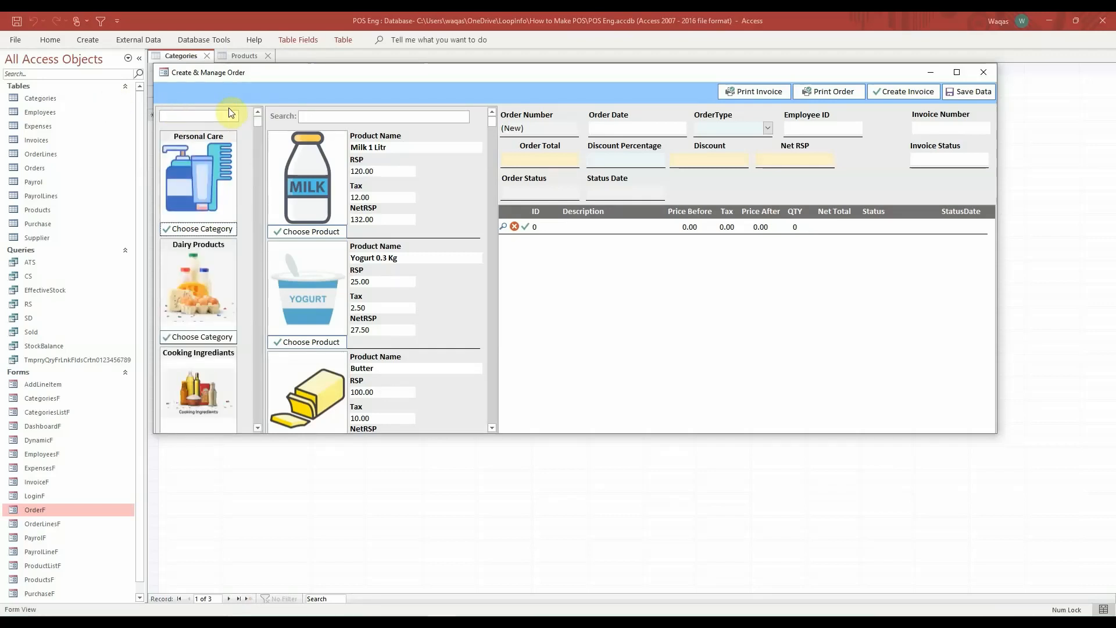
scroll(226, 215, "down", 1)
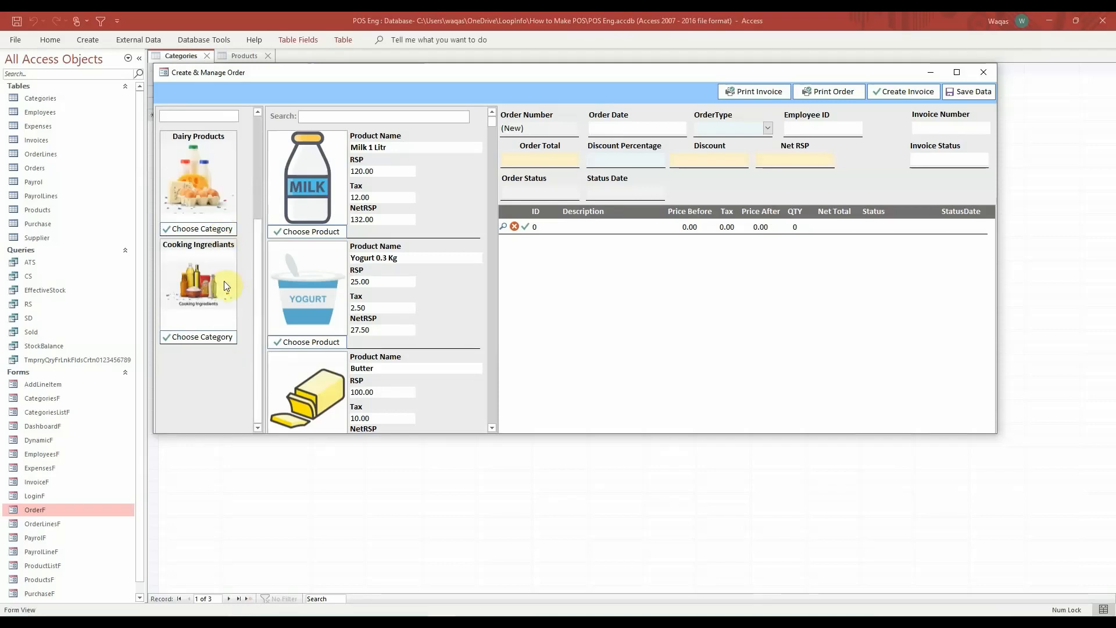
scroll(224, 281, "up", 1)
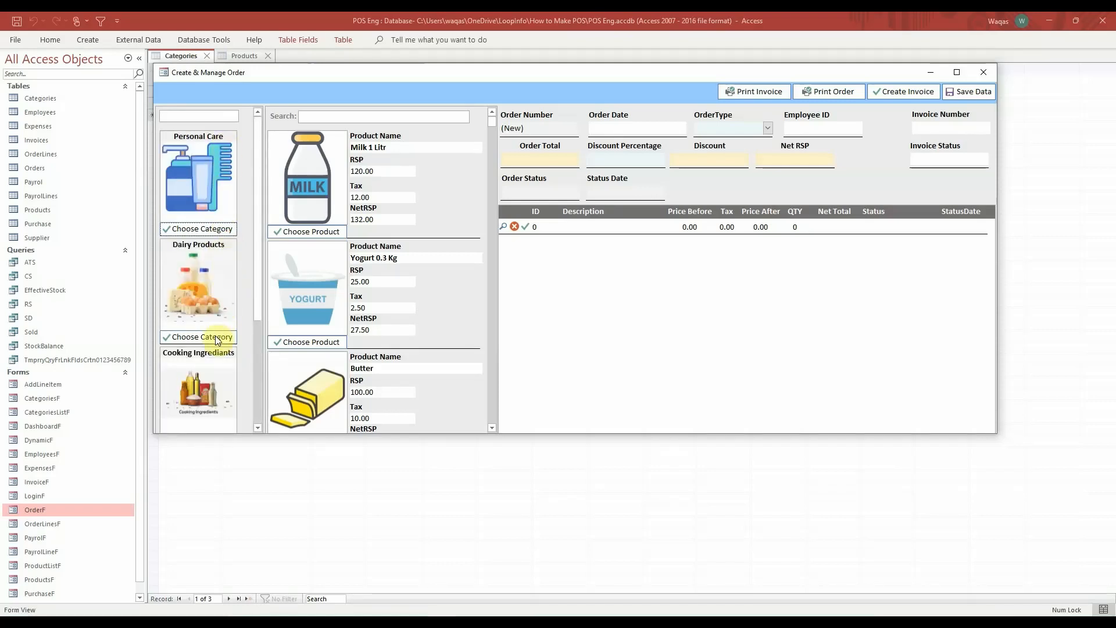
scroll(216, 341, "down", 1)
scroll(220, 337, "up", 1)
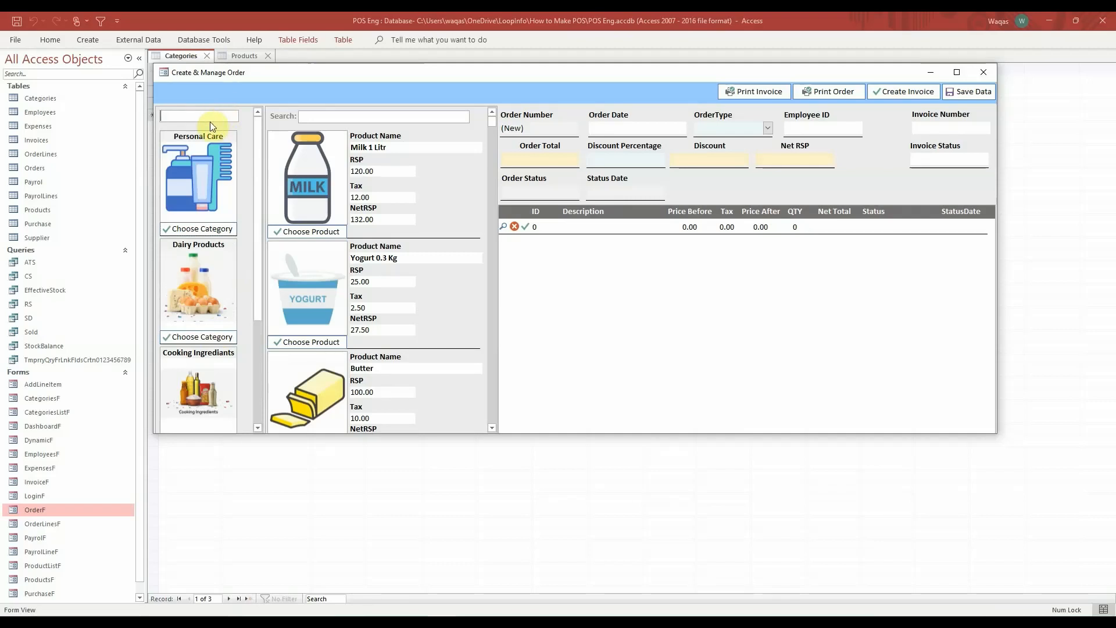
Search the categories for dai, then shorten the search text to da.
type("dai")
key("Return")
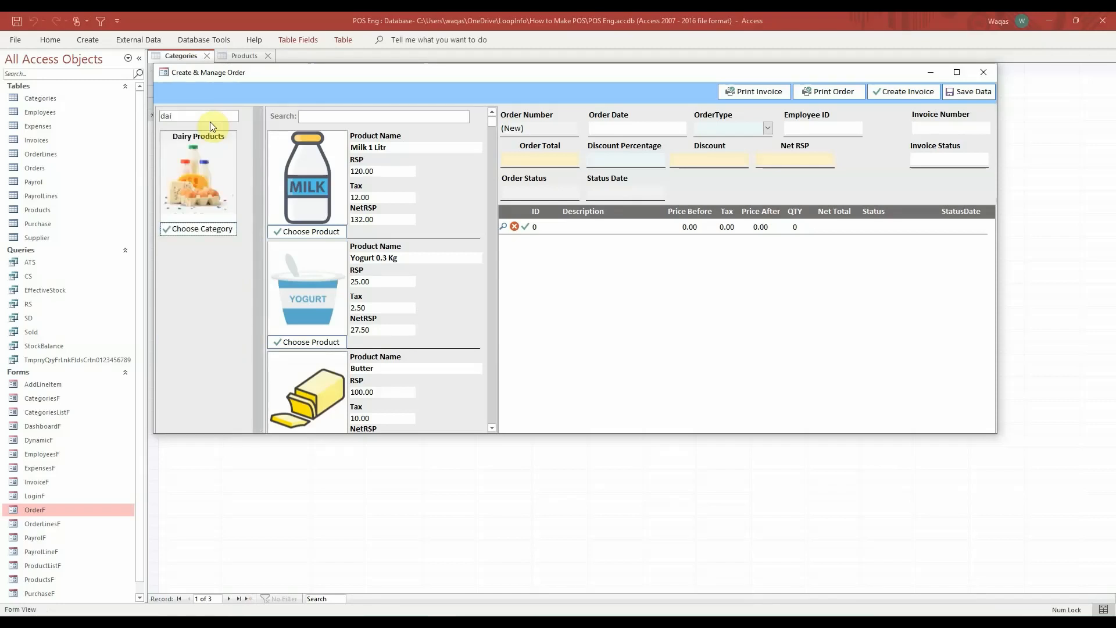
left_click(179, 140)
left_click(189, 118)
key("BackSpace")
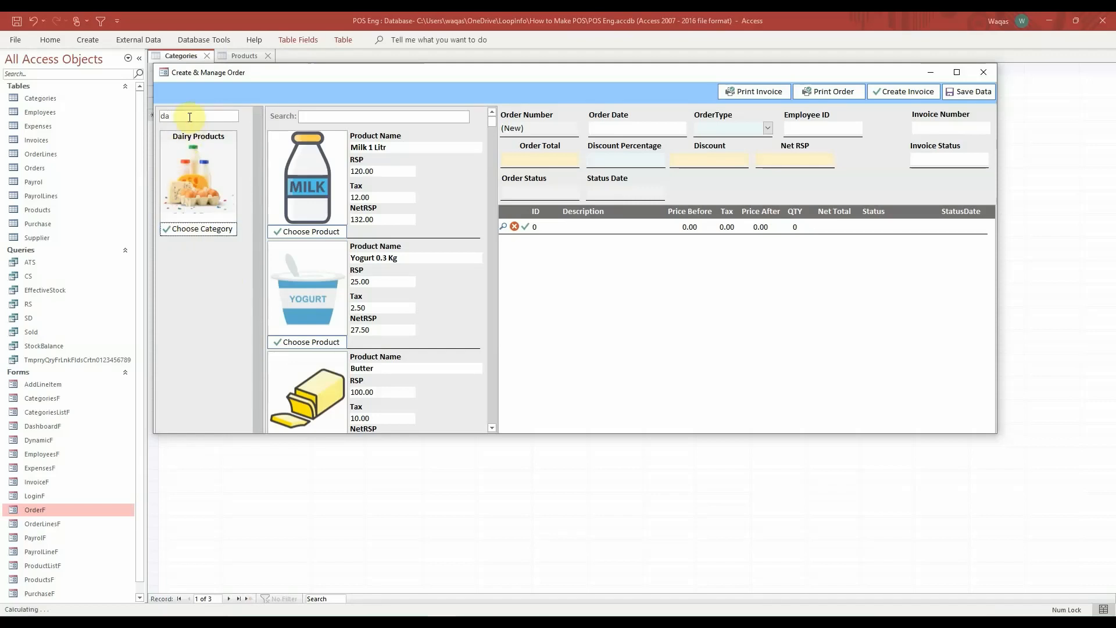
Replace the category search text with personal, run the search, and clear the box.
left_click_drag(188, 118, 153, 116)
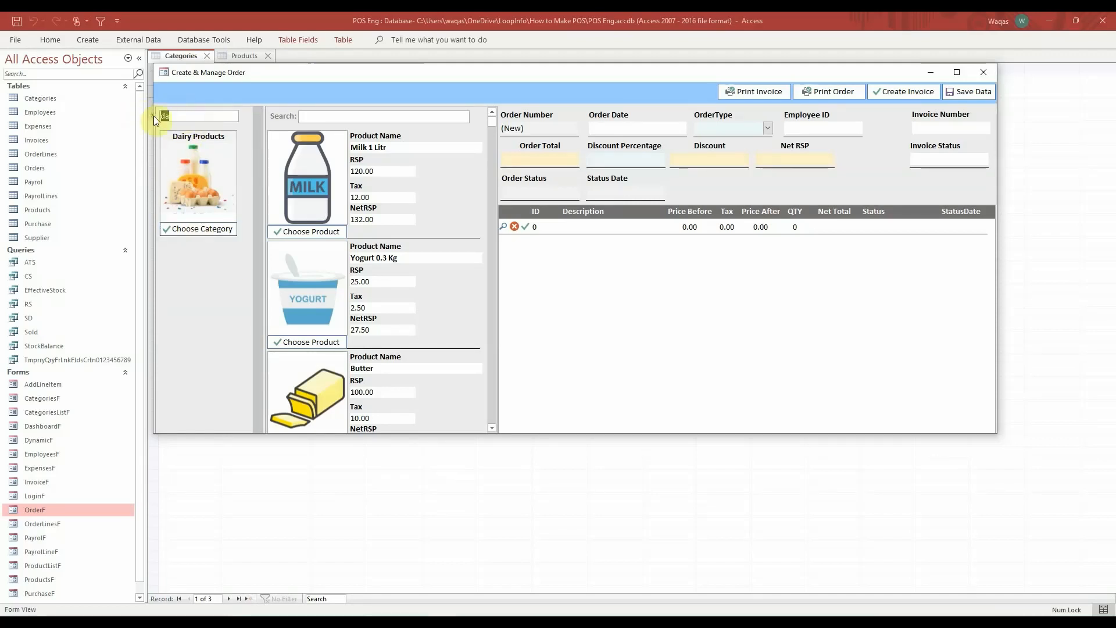
type("perso")
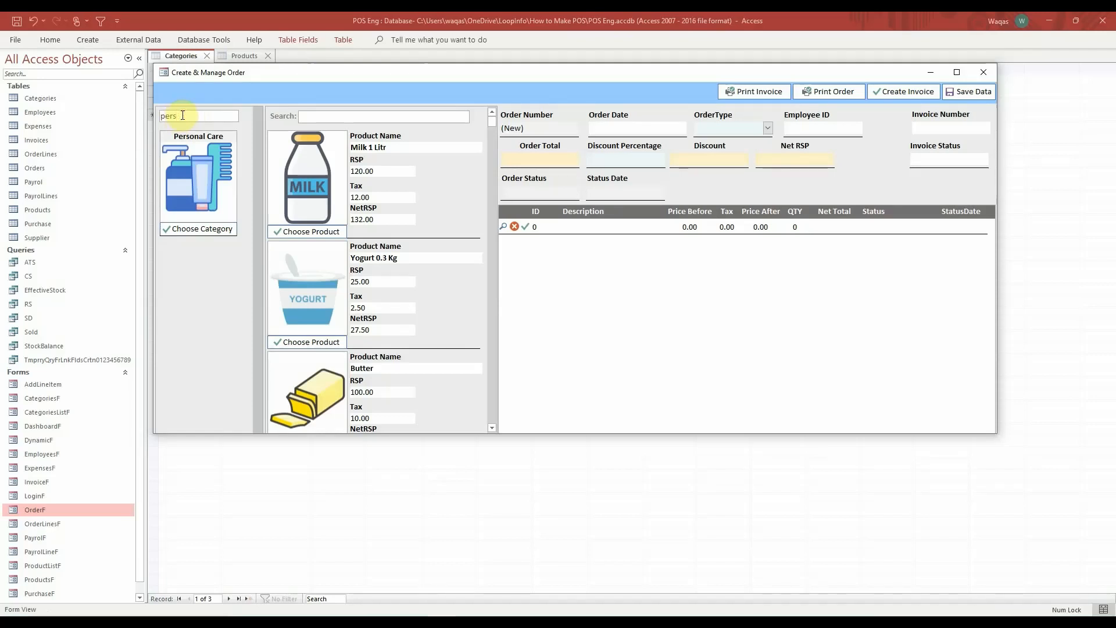
type("onal")
left_click_drag(203, 115, 119, 100)
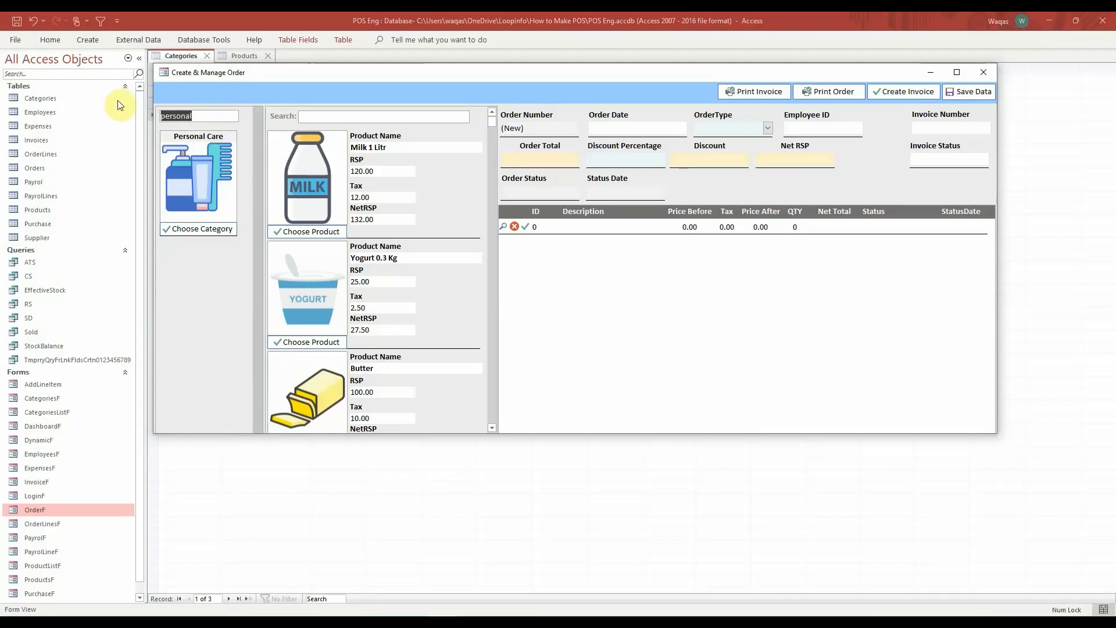
key("BackSpace")
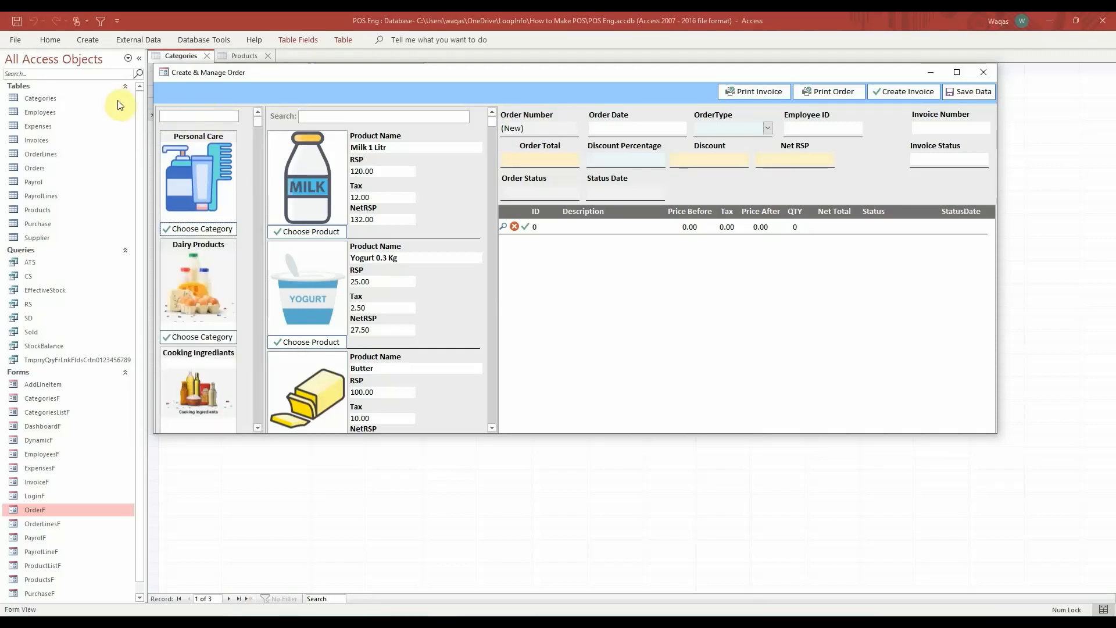
Search the categories for care, the second word of Personal Care, then clear the search and check the category list.
left_click(196, 115)
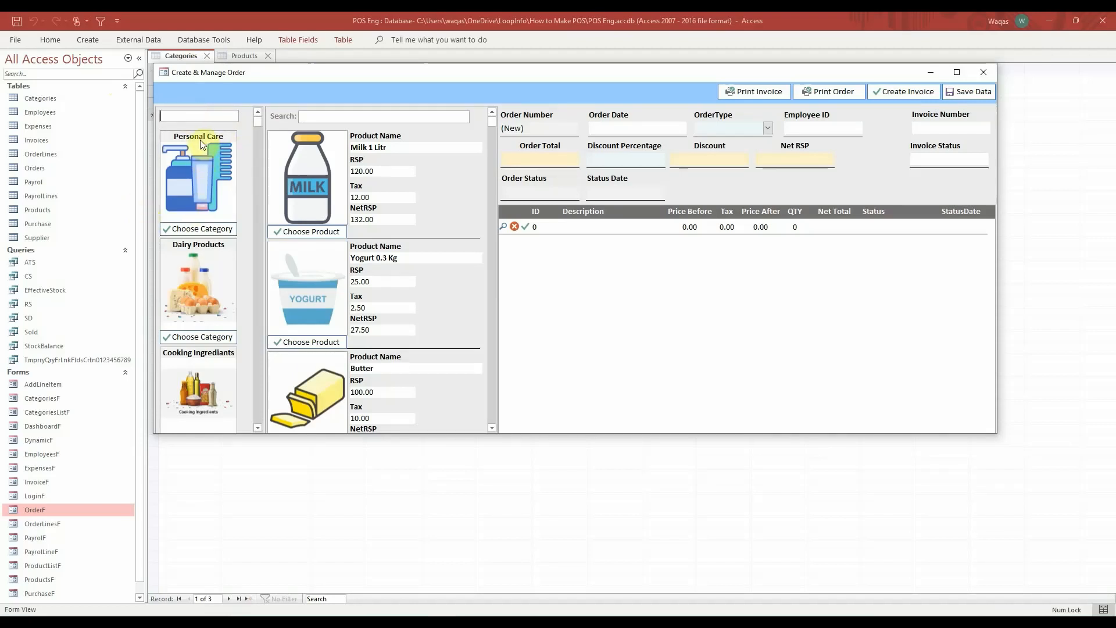
type("care")
key("Return")
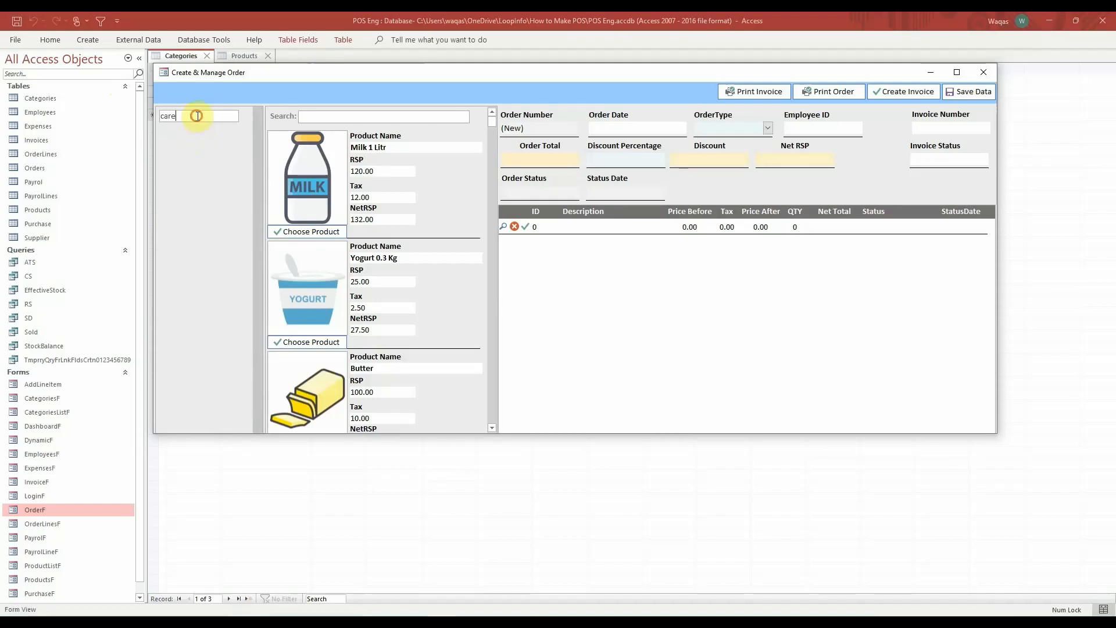
left_click(160, 116)
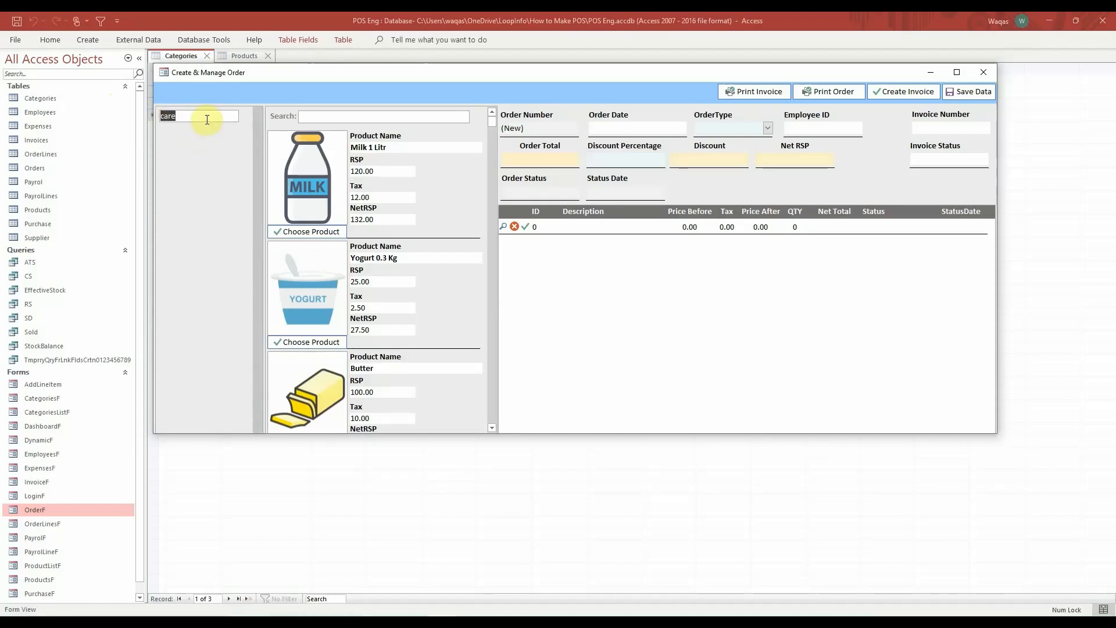
key("BackSpace")
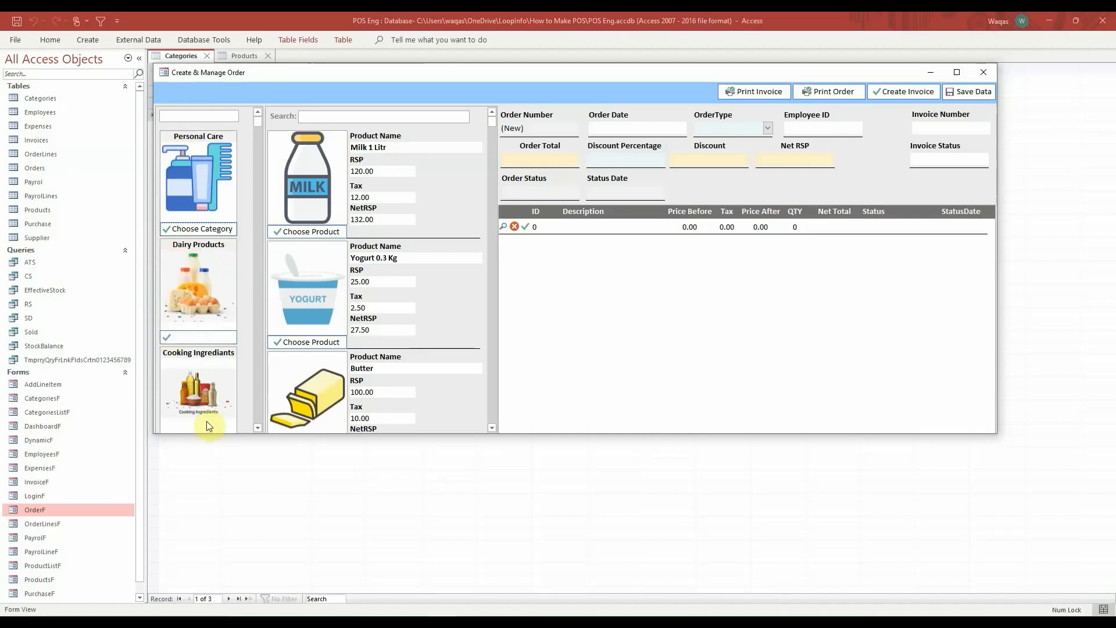
scroll(182, 301, "down", 1)
scroll(182, 300, "up", 1)
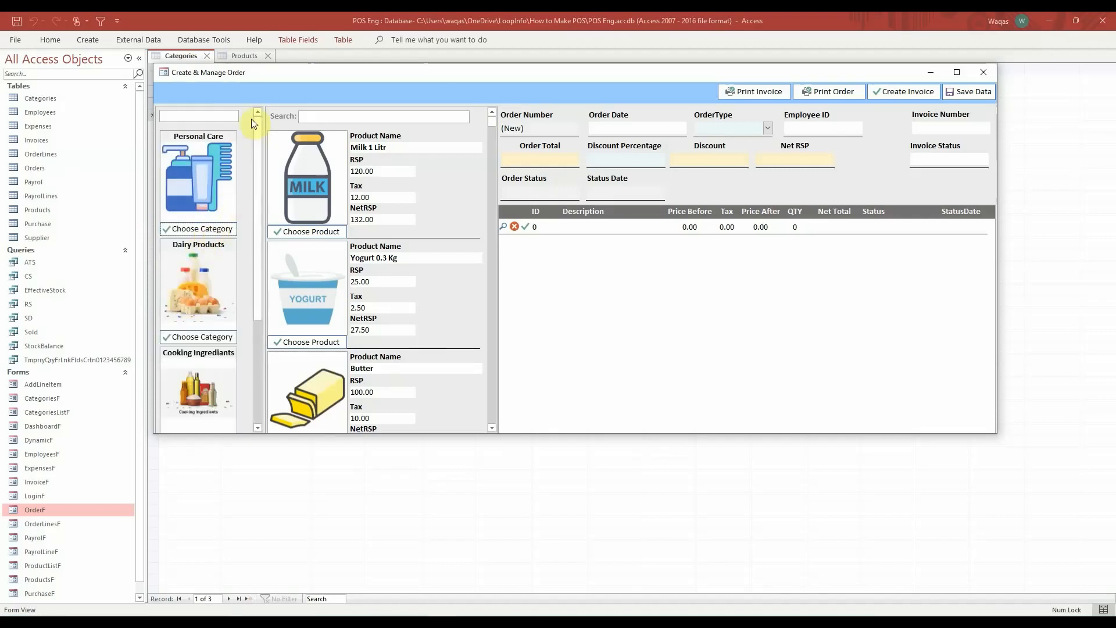
Search the categories for per and clear the search box again.
left_click(175, 117)
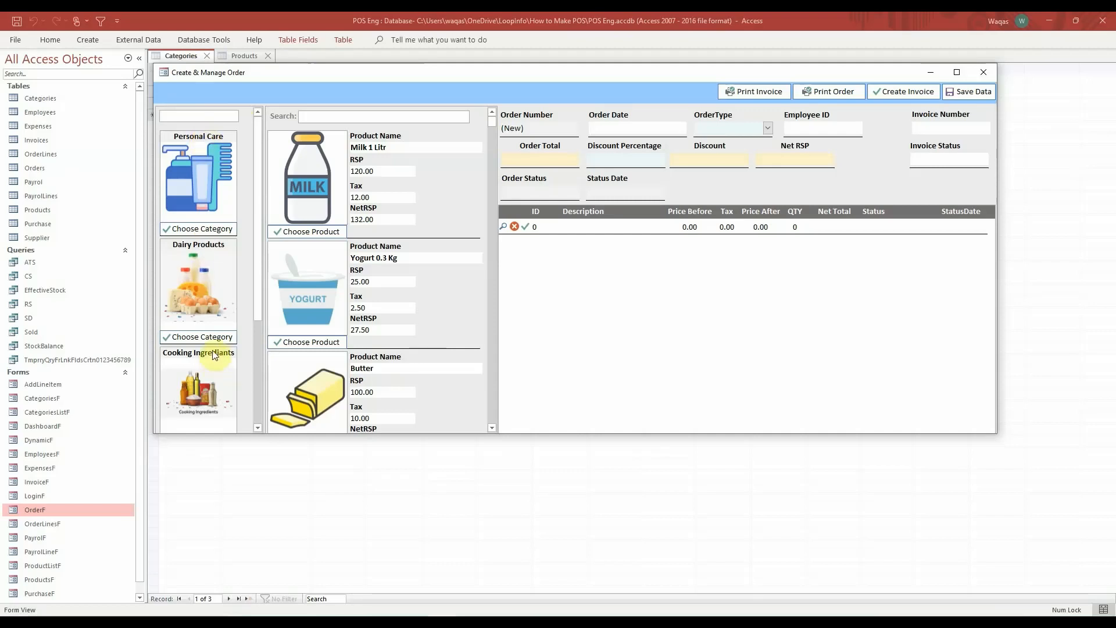
type("per")
key("Return")
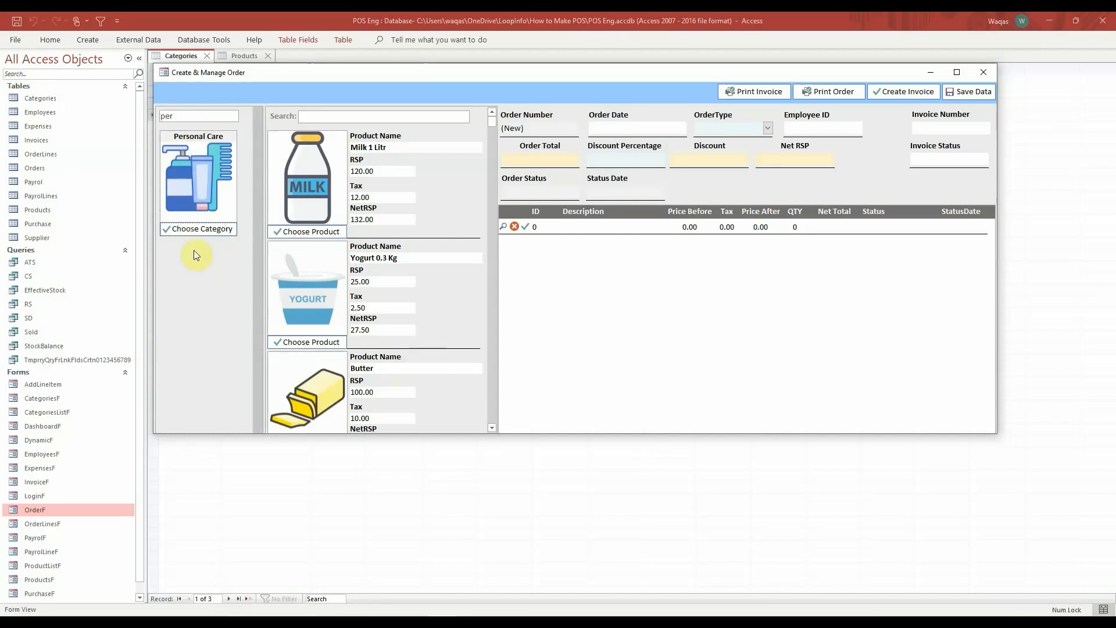
double_click(188, 114)
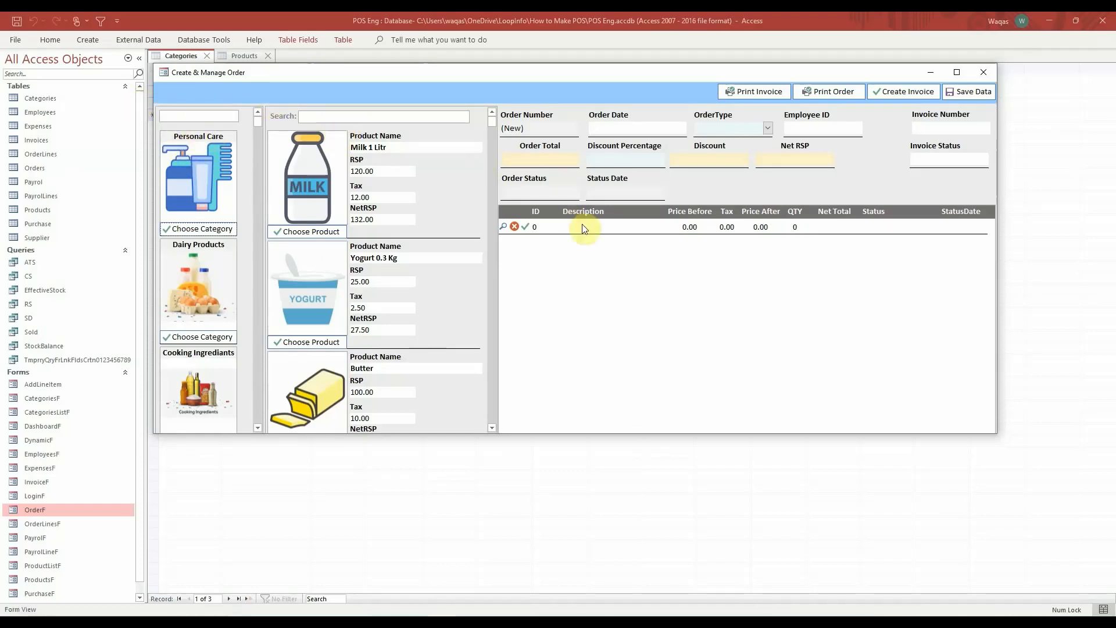
Switch OrderF to Design View and rename the search text box in the product list subform as txtSearch.
right_click(599, 89)
left_click(633, 126)
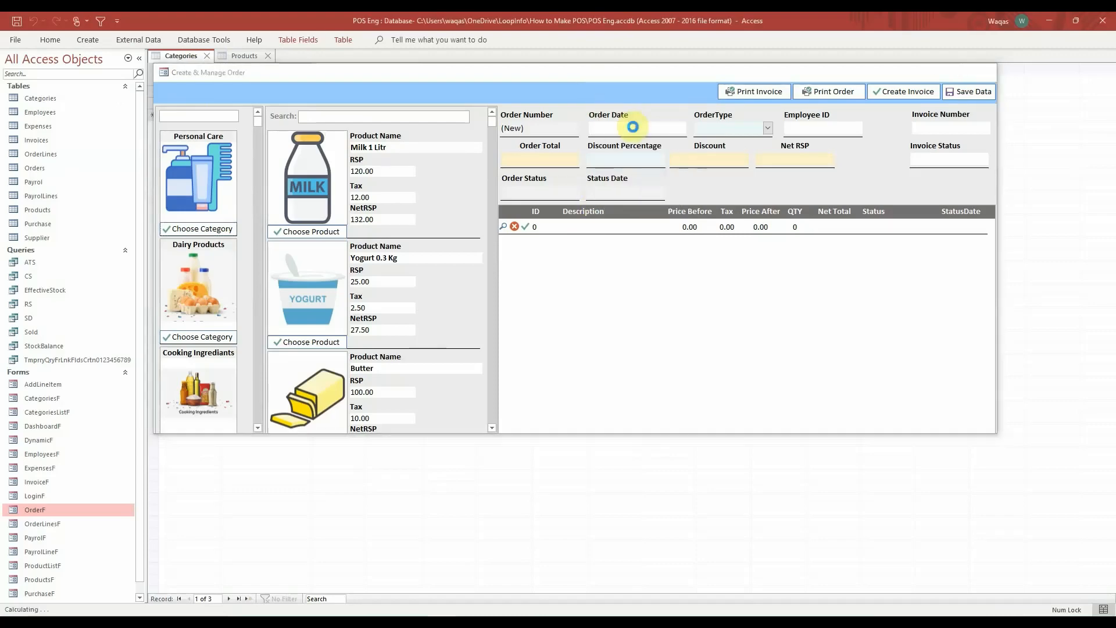
left_click(353, 158)
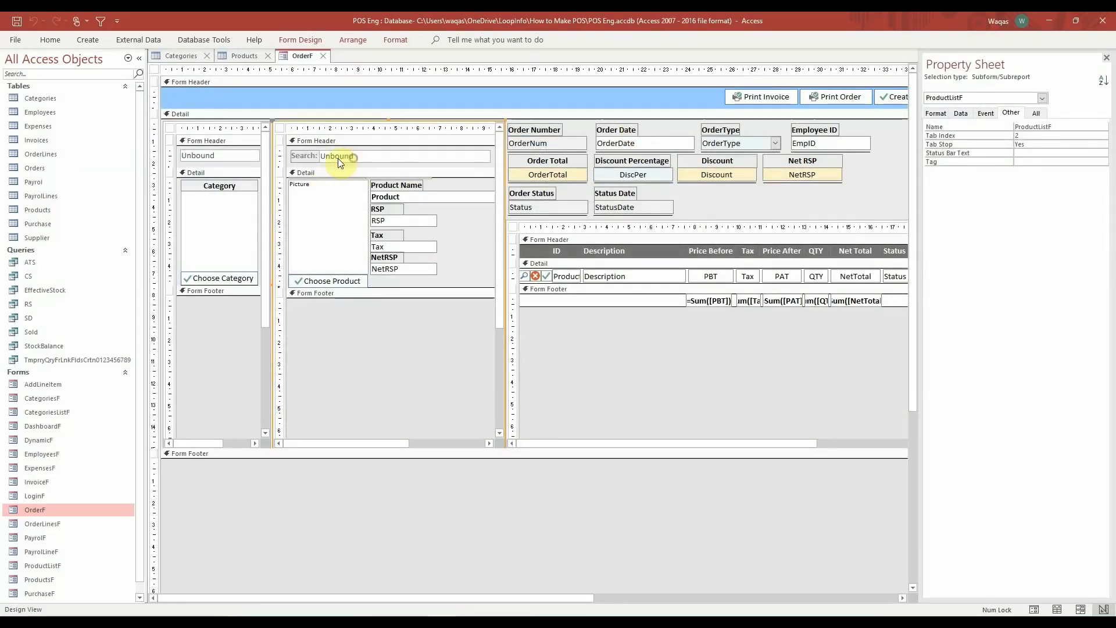
left_click(338, 158)
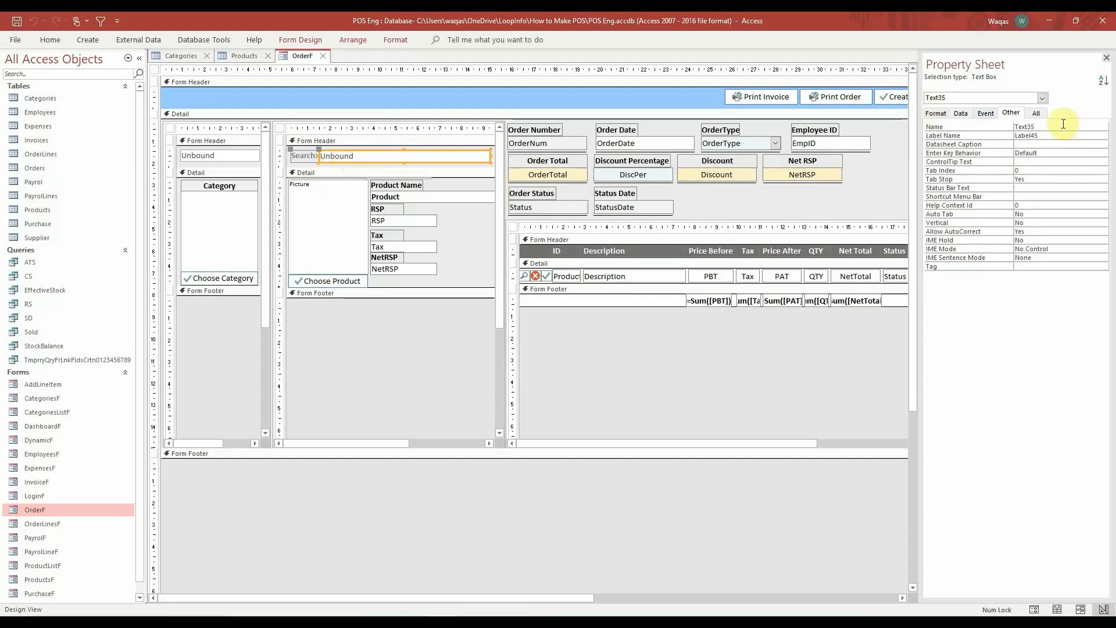
left_click(976, 126)
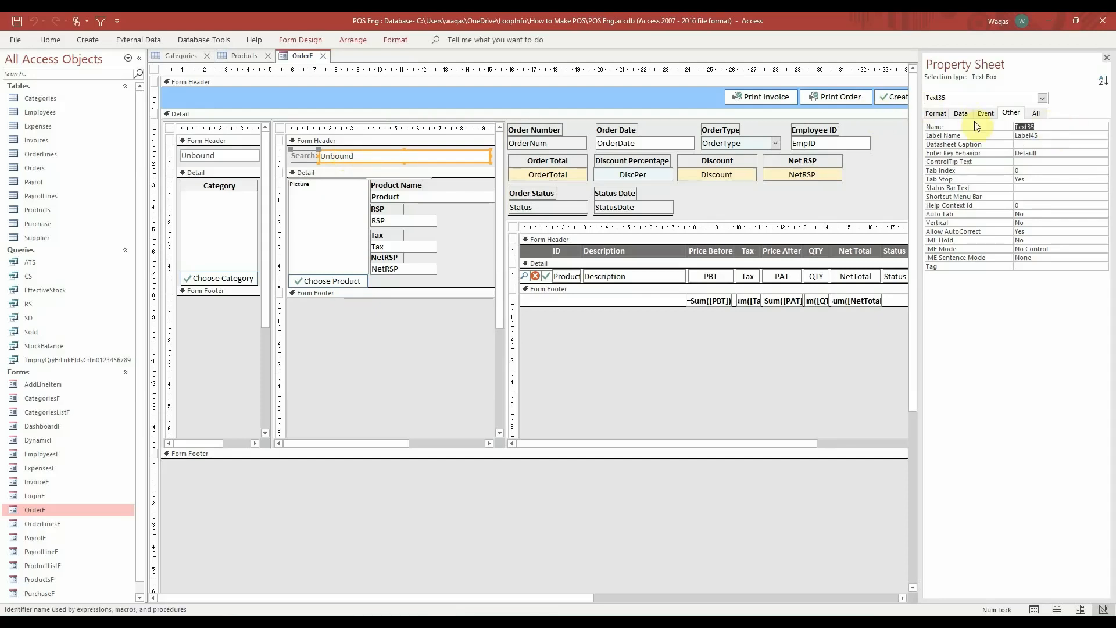
type("txtSearch")
key("Tab")
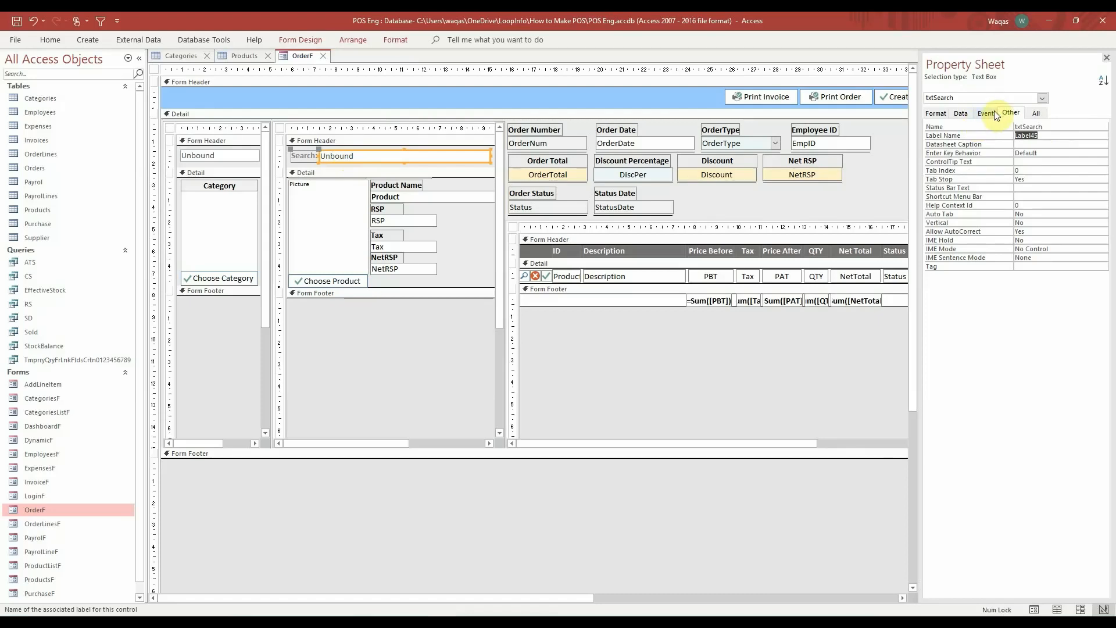
Create an After Update event procedure for the product search box using the Code Builder.
left_click(993, 112)
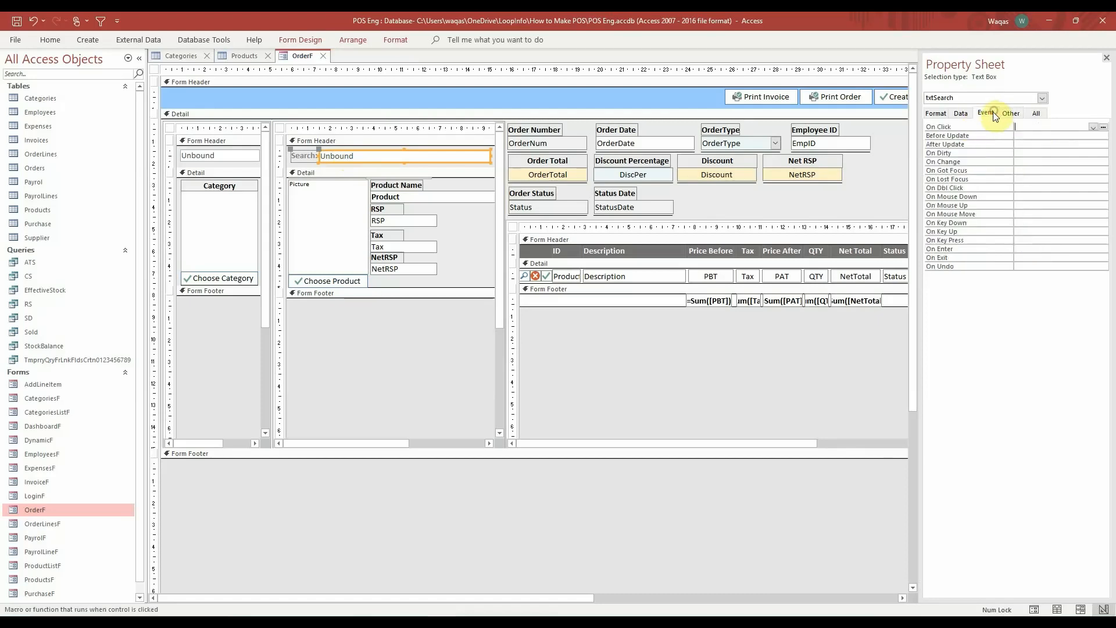
left_click(1028, 144)
left_click(1103, 145)
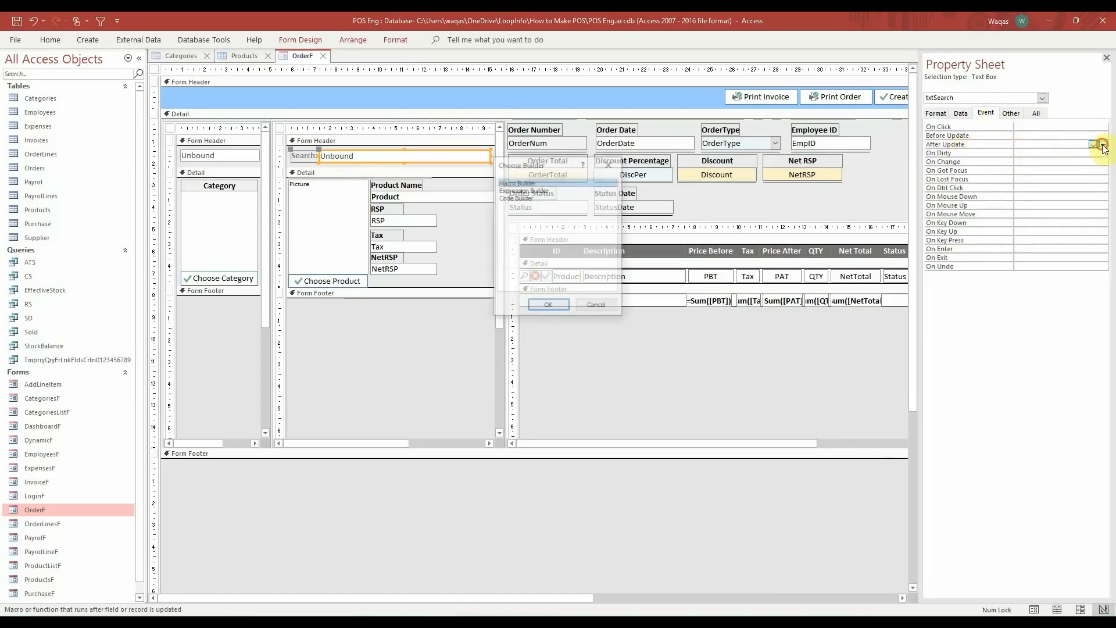
double_click(532, 198)
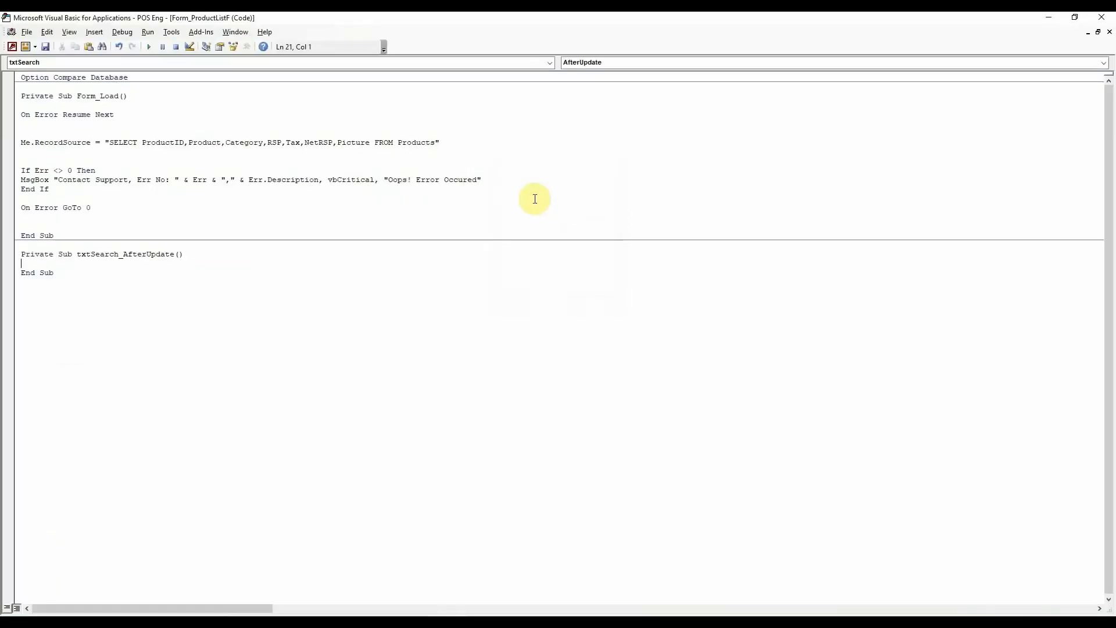
Copy the error-handling block from Form_Load into txtSearch_AfterUpdate and add On Error Resume Next above it.
key("Return")
key("Return")
key("Return")
key("Return")
key("Up")
left_click_drag(104, 206, 20, 166)
key("ctrl+c")
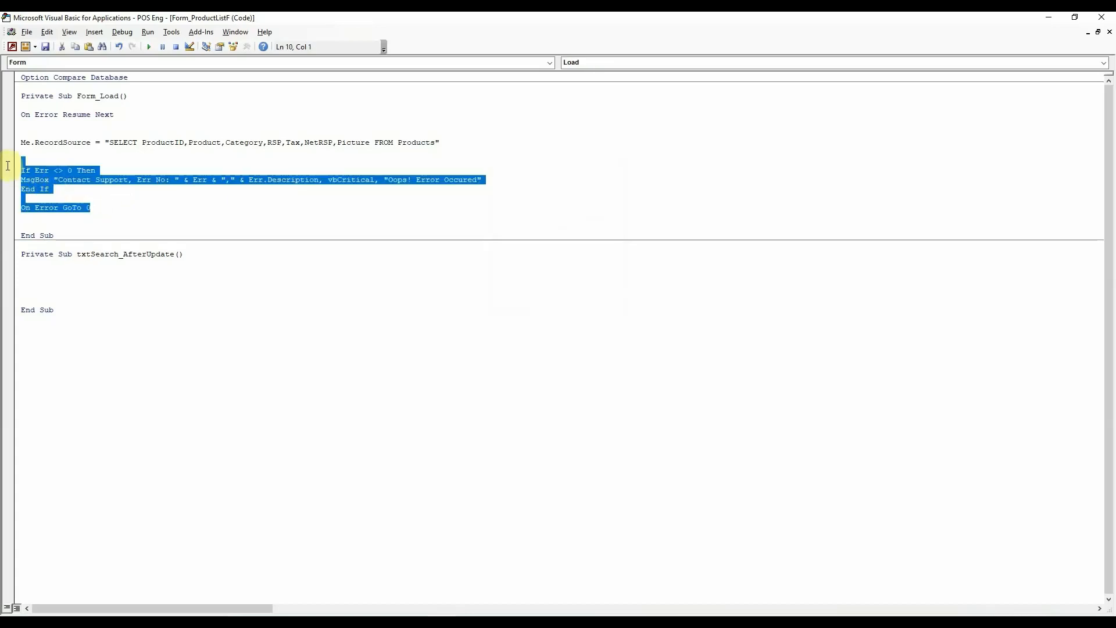
left_click(54, 294)
key("ctrl+v")
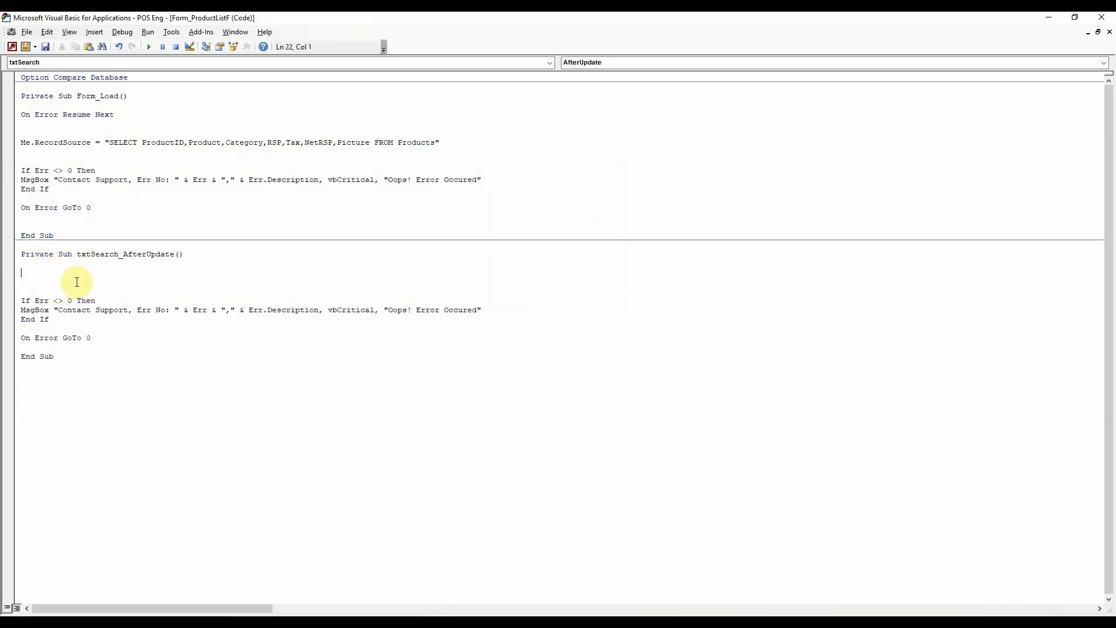
type("on error resume next")
key("Return")
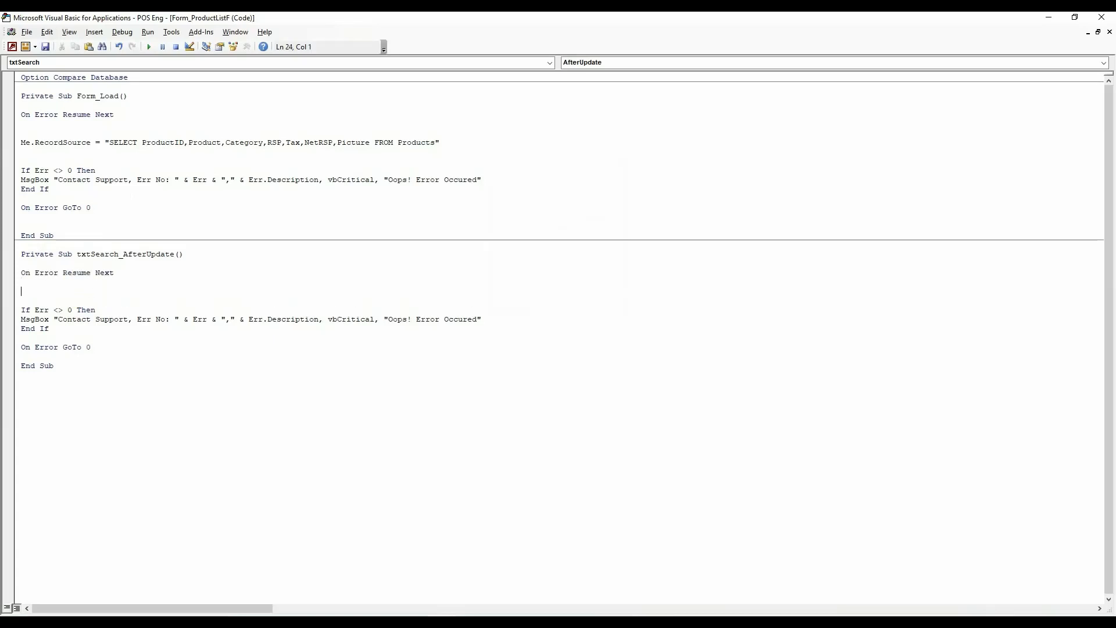
Start a Me.RecordSource = "SELECT" assignment in the txtSearch_AfterUpdate procedure.
type("me.reco")
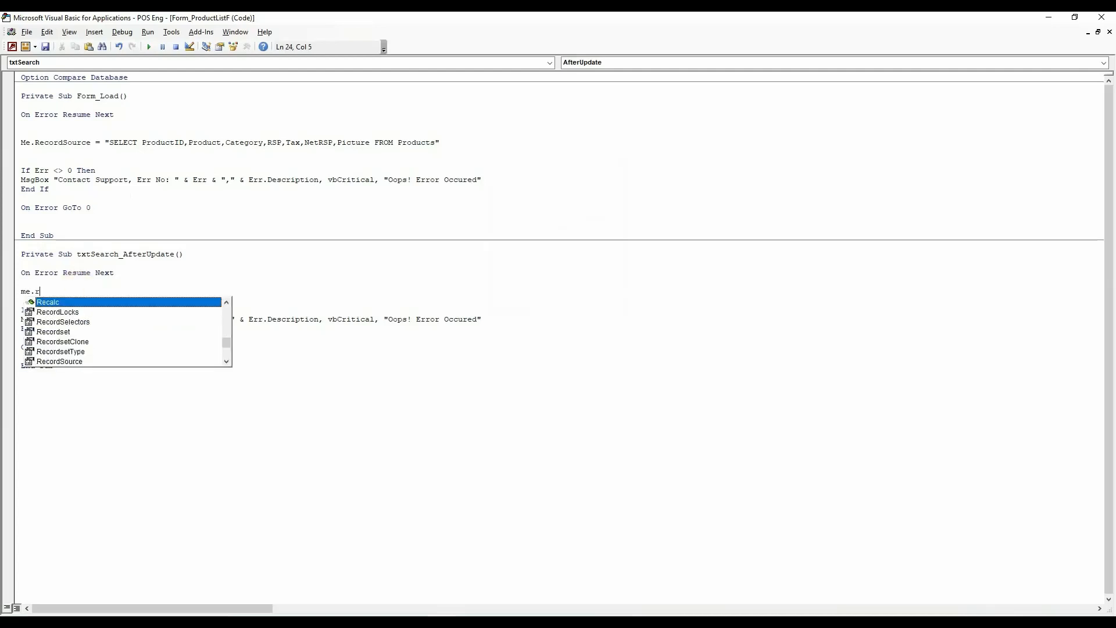
key("Down")
key("Down")
key("Down")
key("Down")
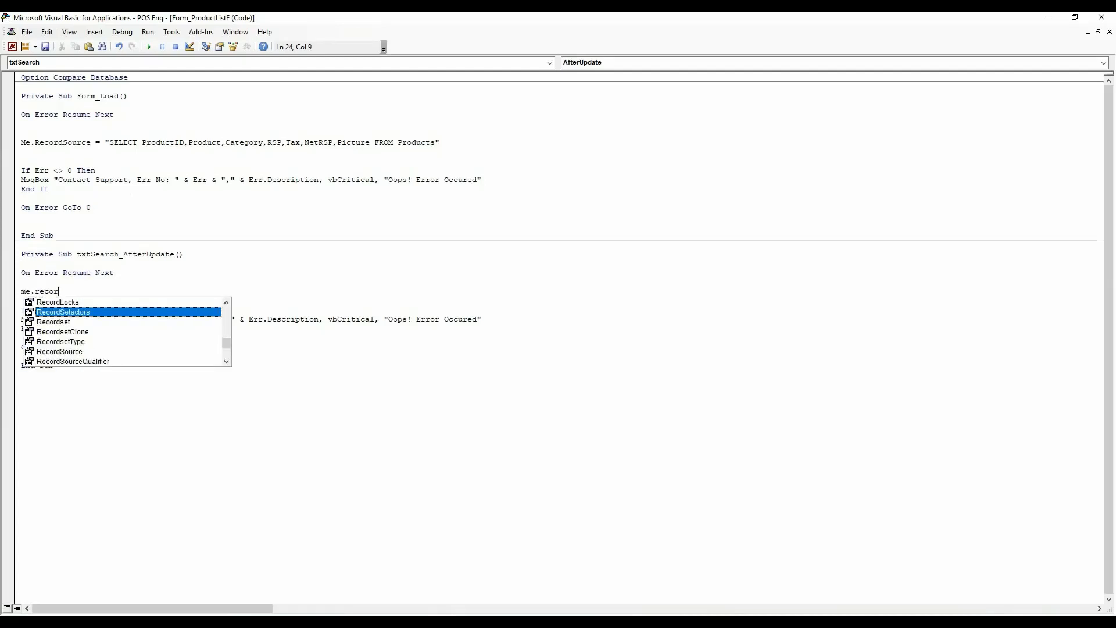
type("r")
key("Down")
key("Tab")
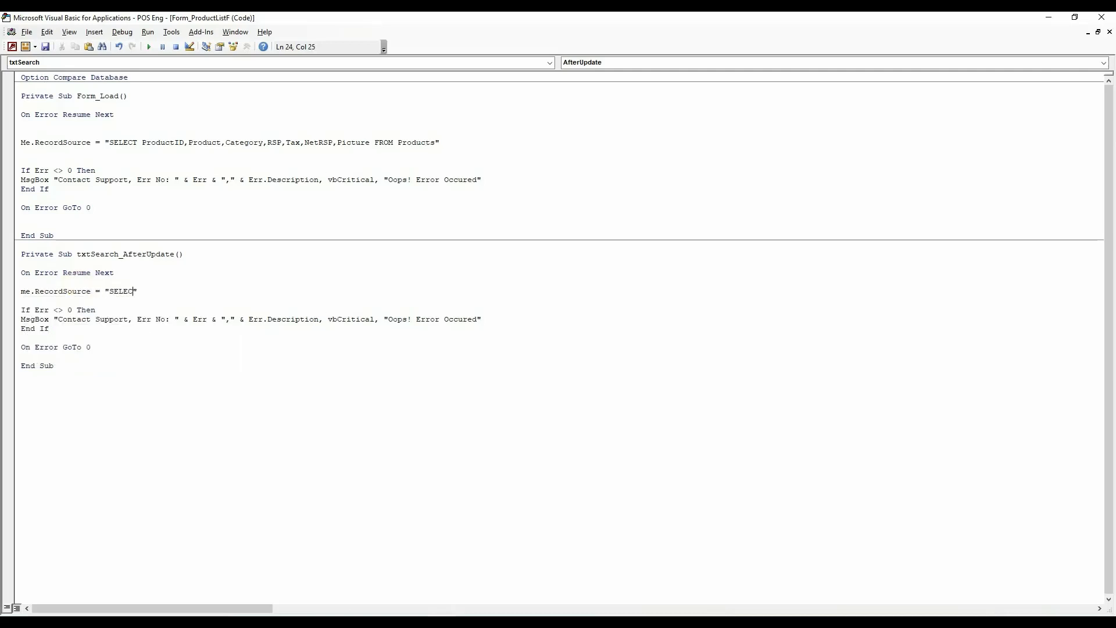
Check the field names in the Products table and complete the query as SELECT ProductID, Product, Category, RSP, Tax, NetRSP. Picture FROM Products.
key("alt+Tab")
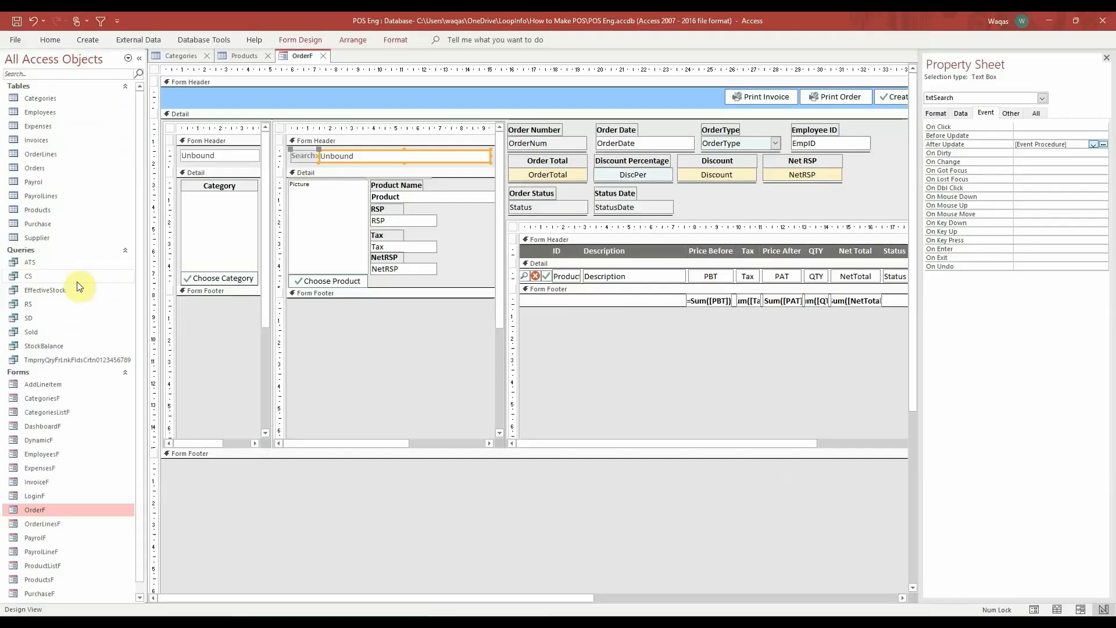
left_click(237, 57)
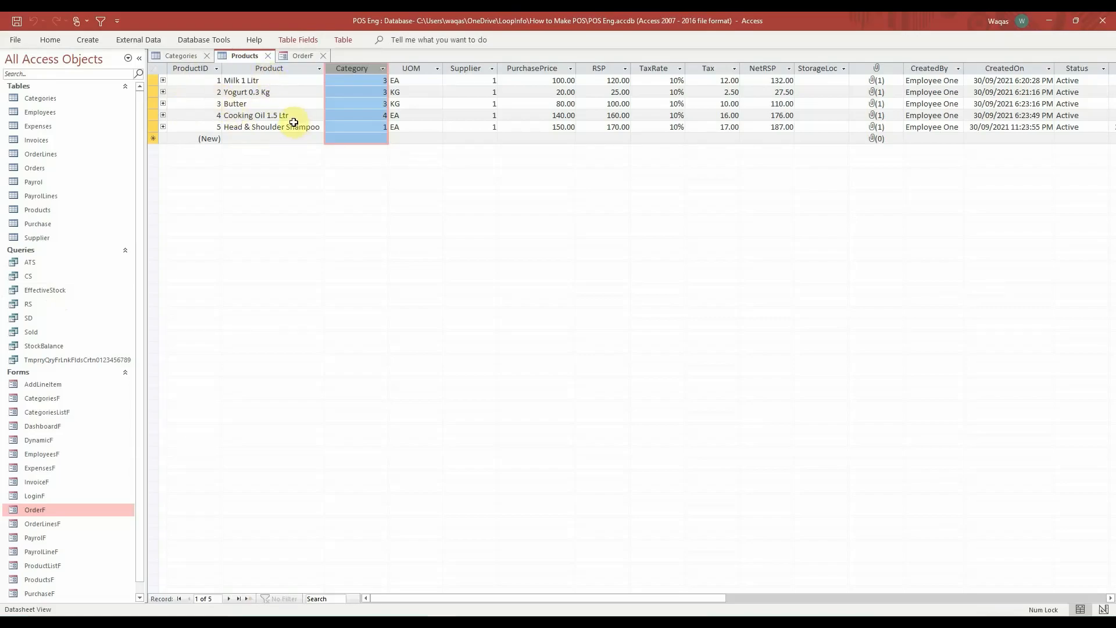
key("alt+Tab")
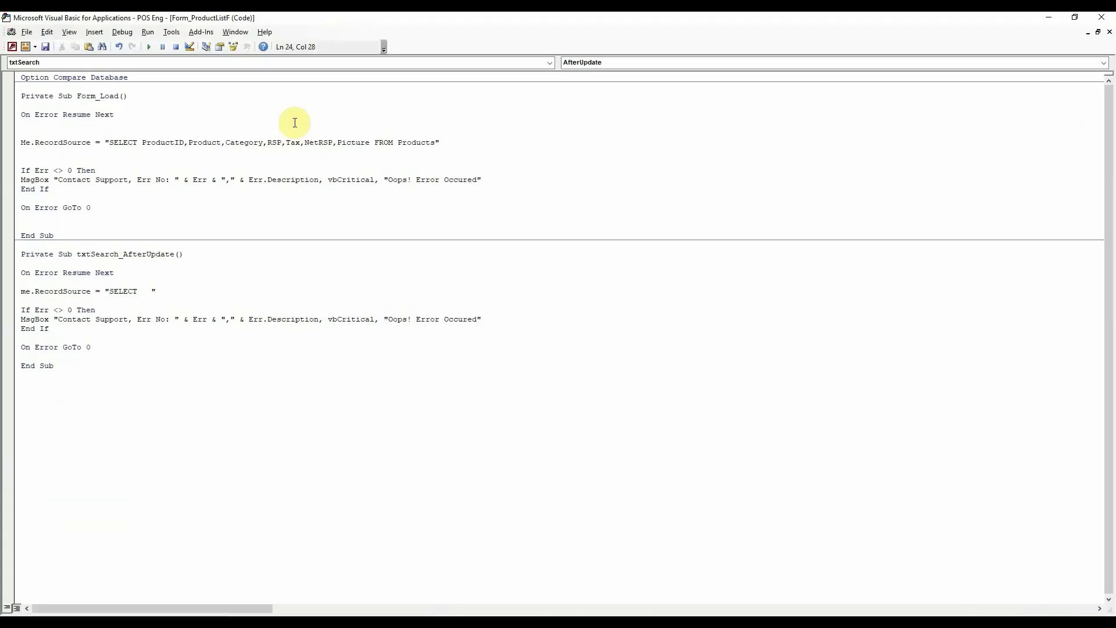
type("Pr")
type("R")
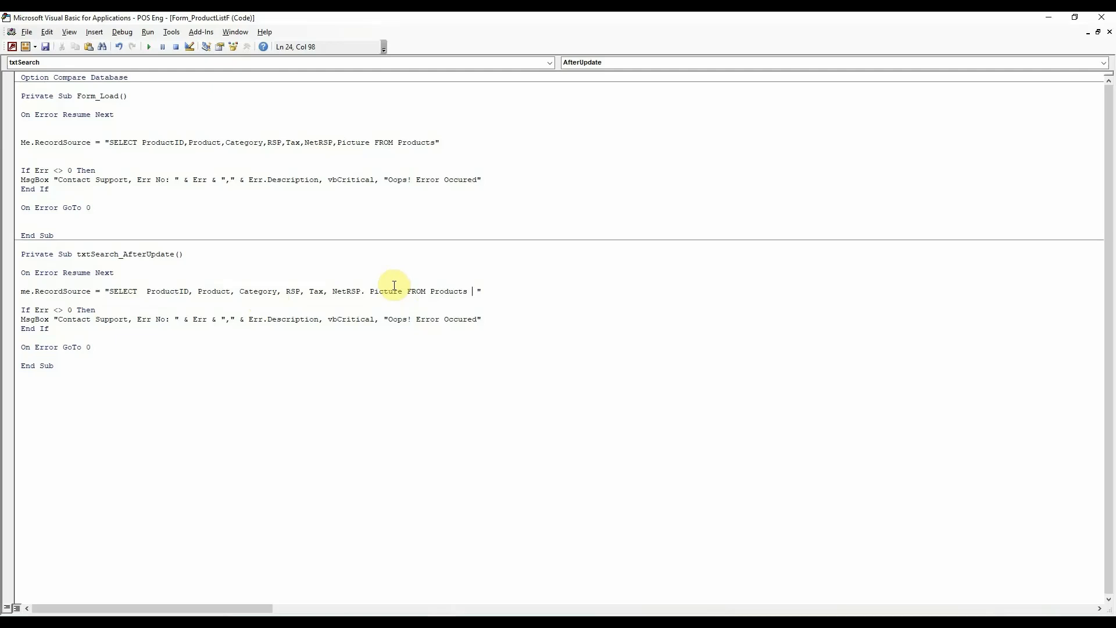
Add the condition WHERE Product LIKE Forms!OrderF! to the query string, copying the Product field name from the SELECT list.
type("WHERE")
double_click(214, 292)
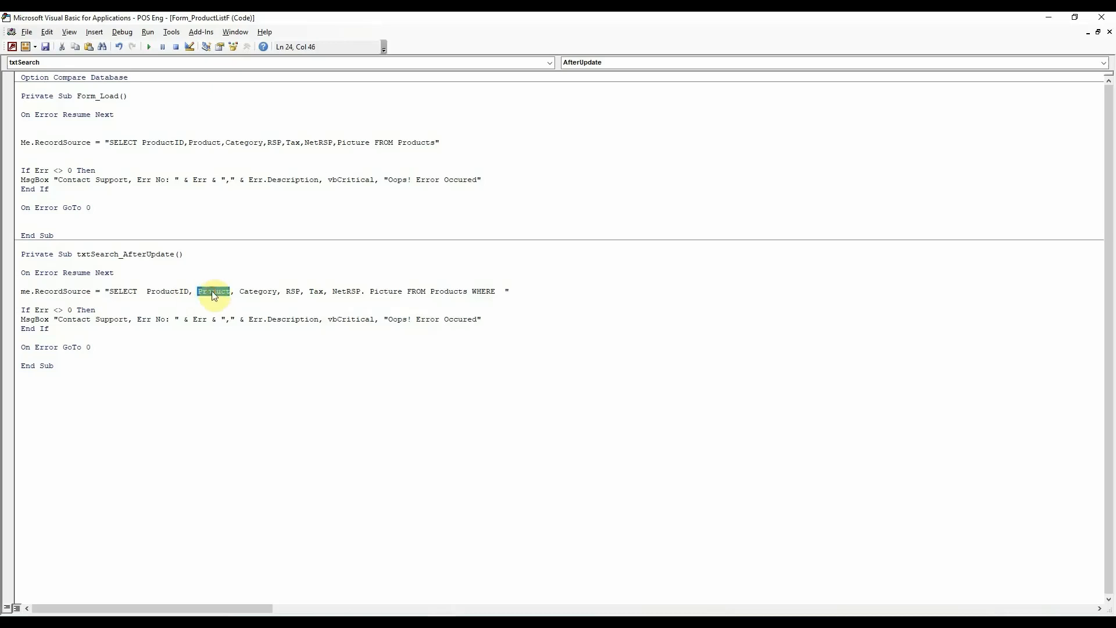
key("ctrl+c")
left_click(500, 291)
key("ctrl+v")
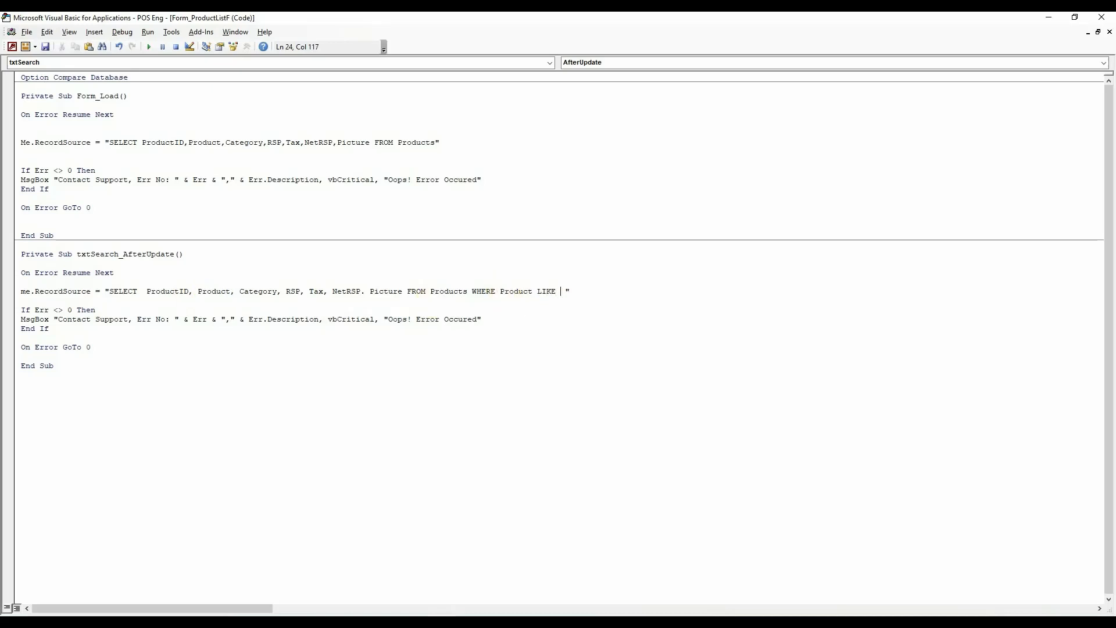
type("LIKE Forms!OrderF!")
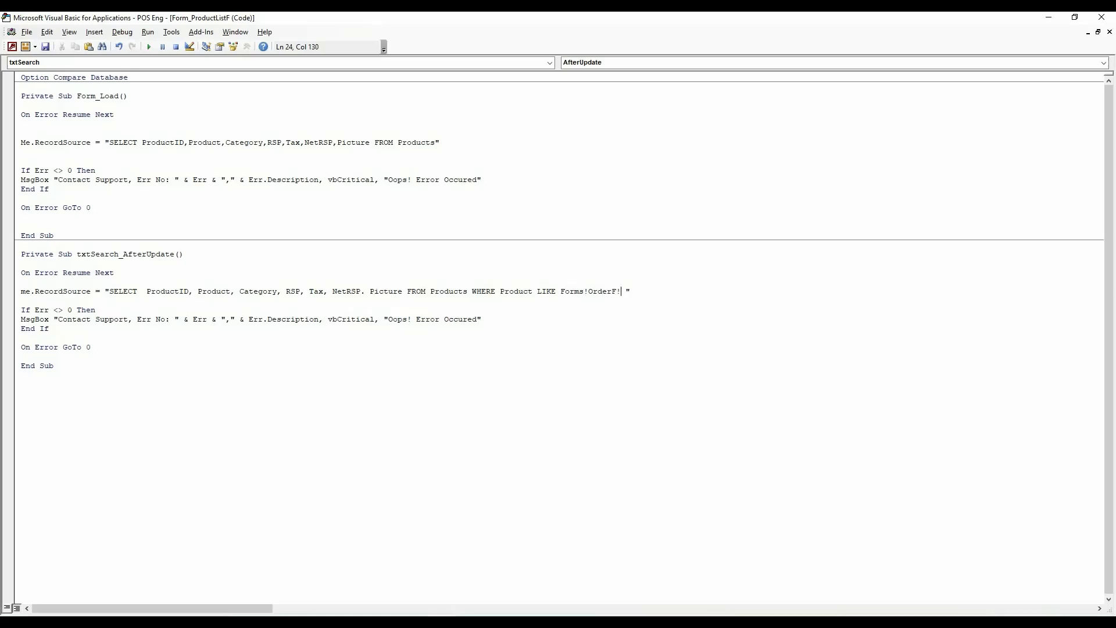
Copy the product list subform's name ProductListF from OrderF and append it with .Form to the query's form reference.
key("alt+F11")
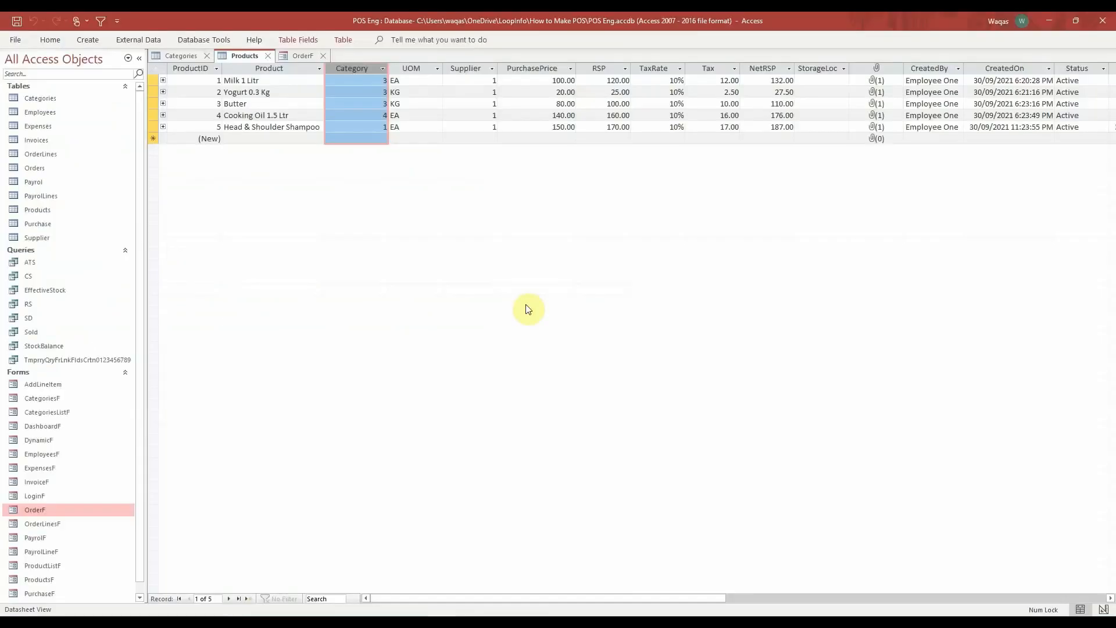
left_click(297, 55)
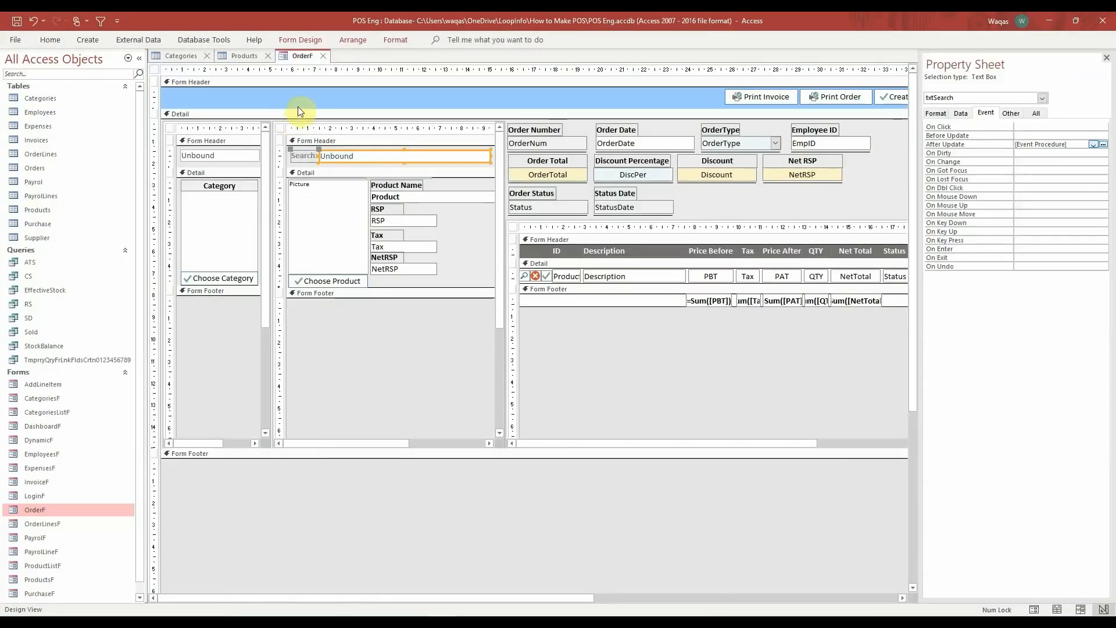
left_click(328, 126)
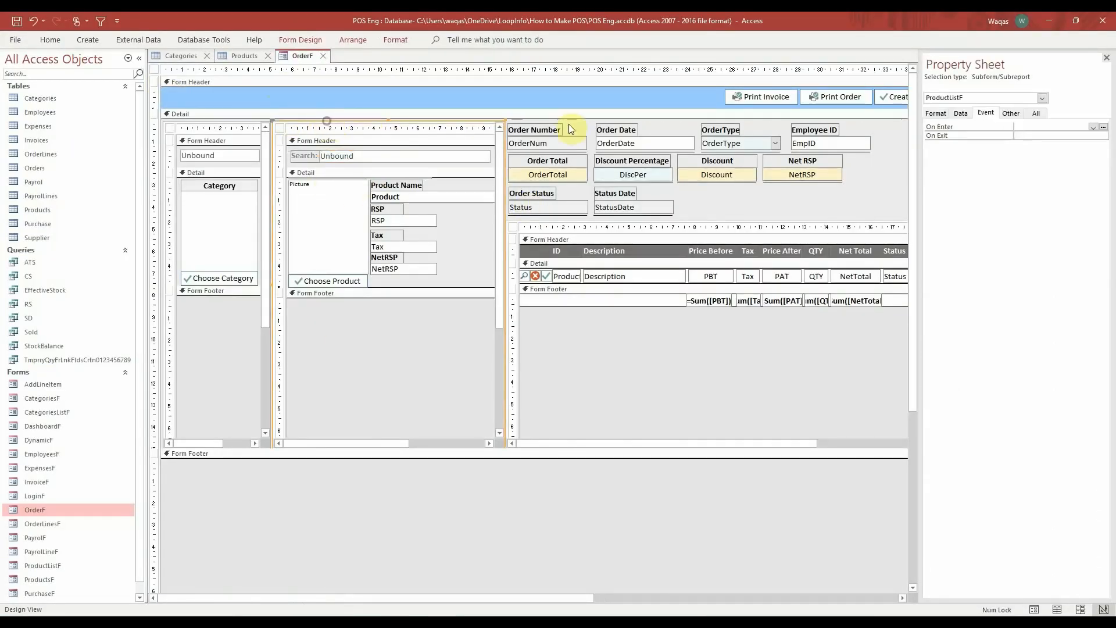
left_click(1011, 112)
double_click(1058, 124)
key("ctrl+c")
key("alt+F11")
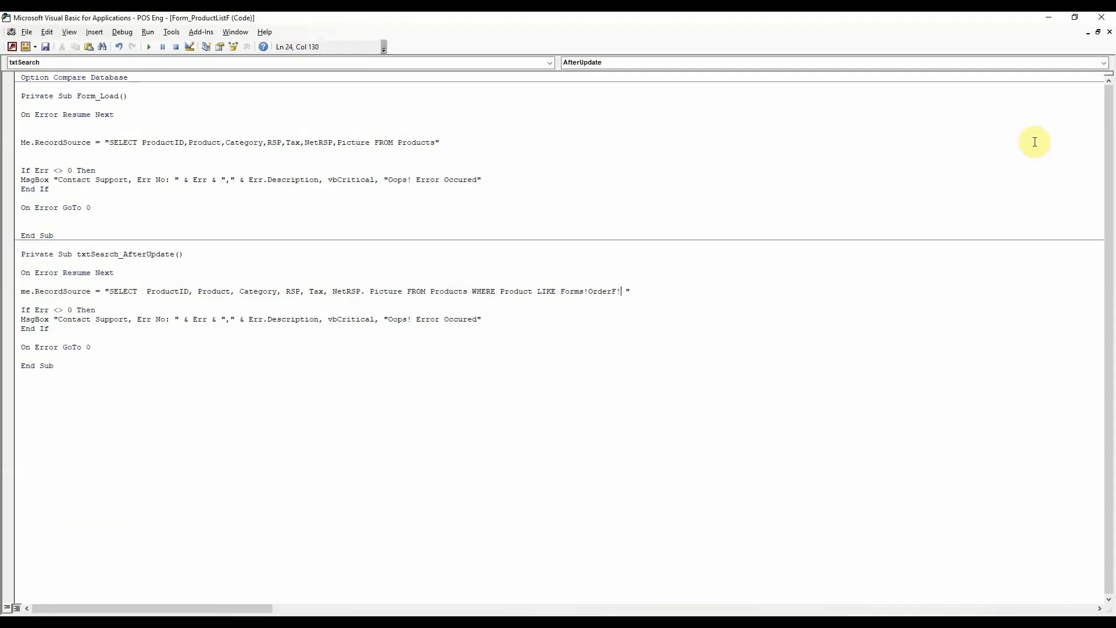
key("ctrl+v")
type(".")
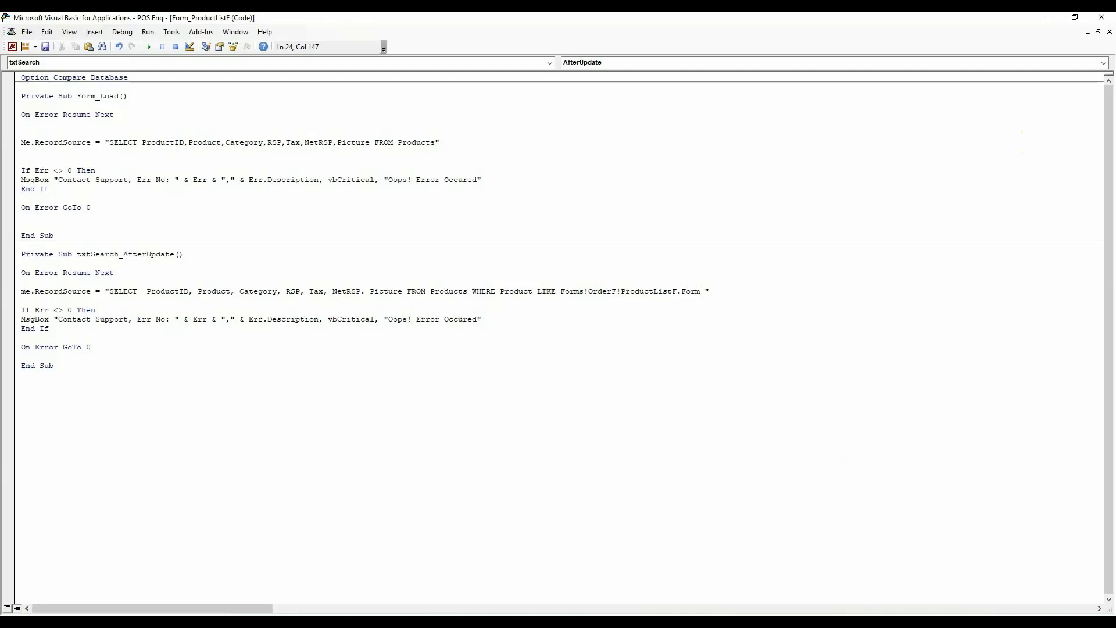
Copy the product search box's name txtSearch into the form reference and finish the condition with & '*'.
key("alt+F11")
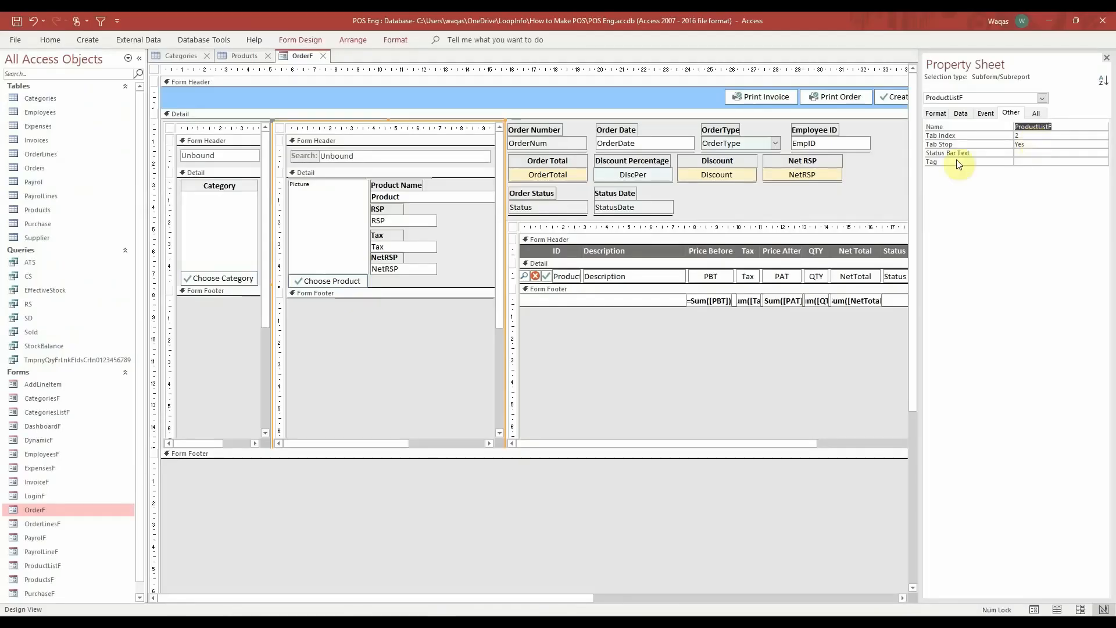
left_click(382, 161)
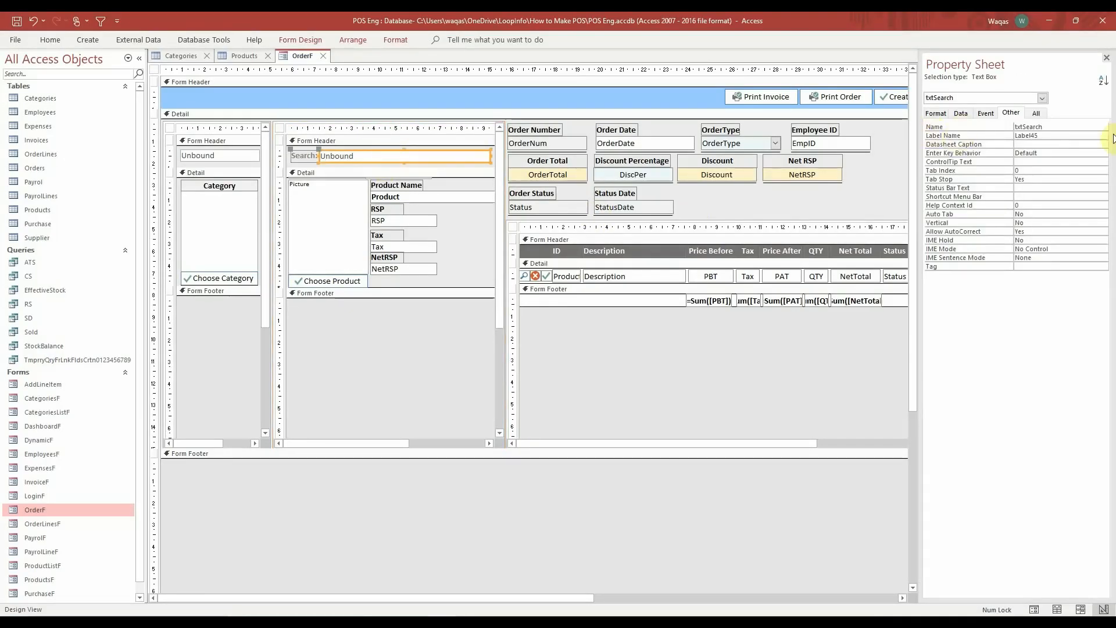
double_click(1050, 124)
key("ctrl+c")
key("alt+F11")
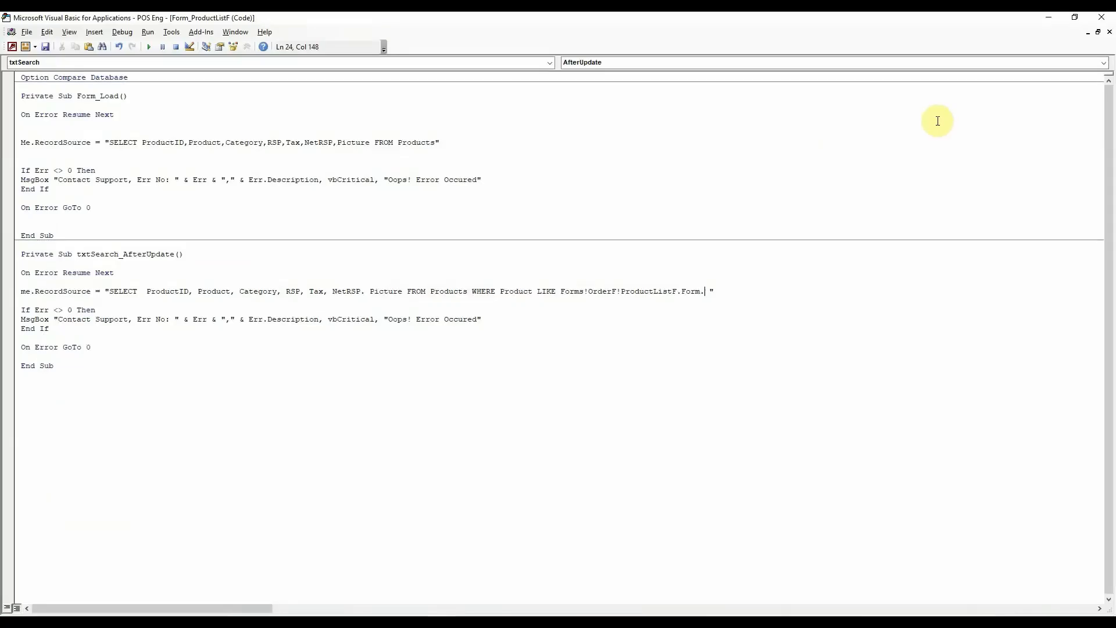
key("ctrl+v")
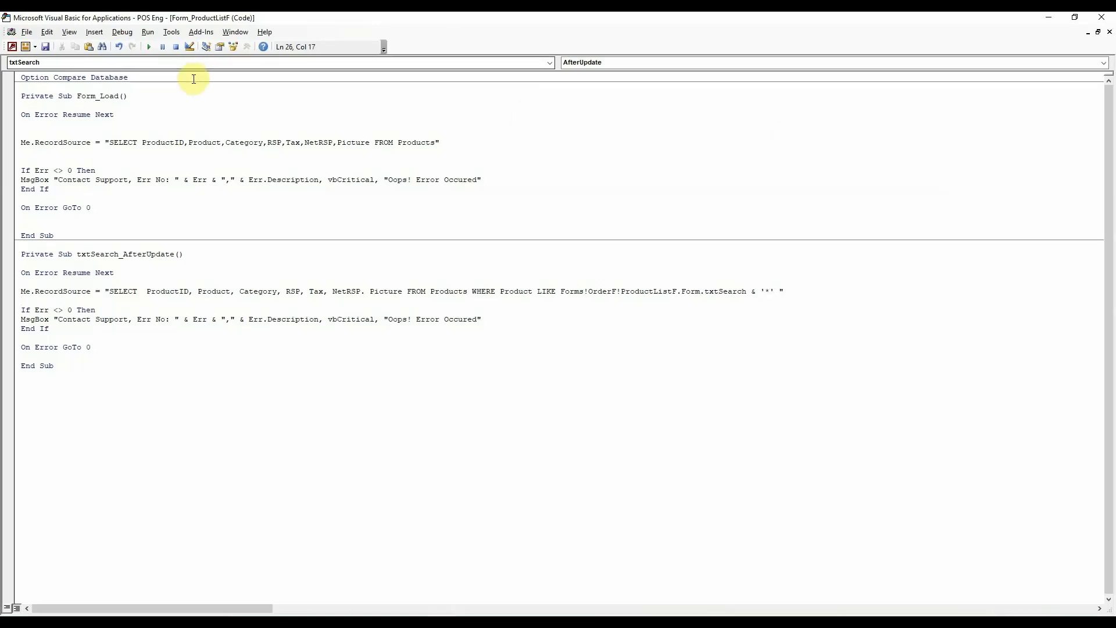
Compile the VBA project and review the Forms!OrderF!ProductListF.Form.txtSearch reference in the query.
left_click(122, 32)
left_click(134, 44)
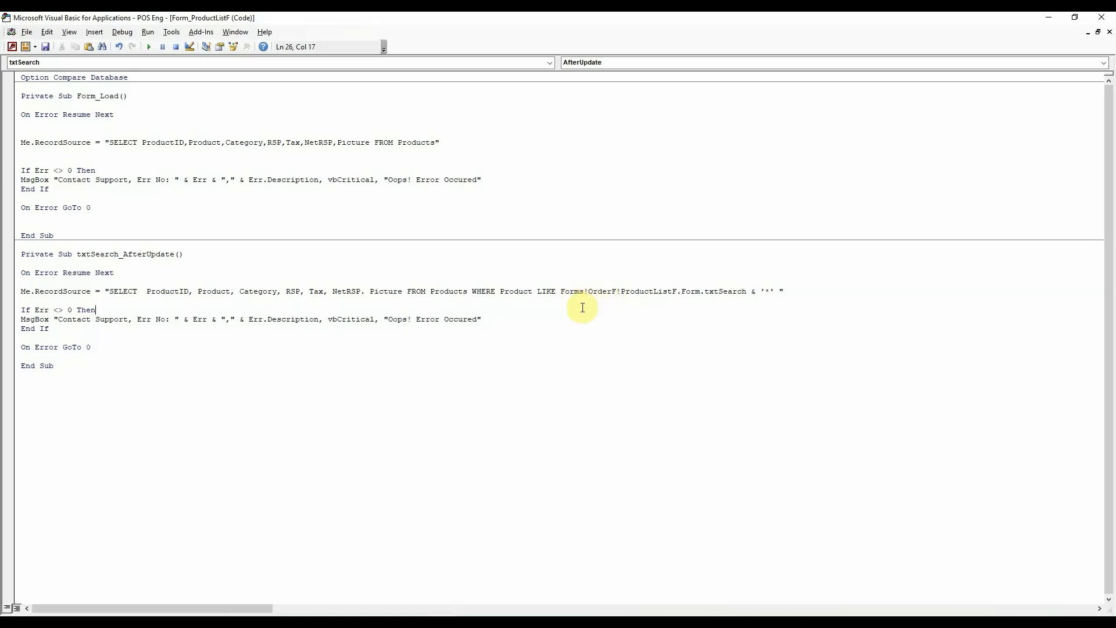
left_click(121, 32)
left_click(676, 370)
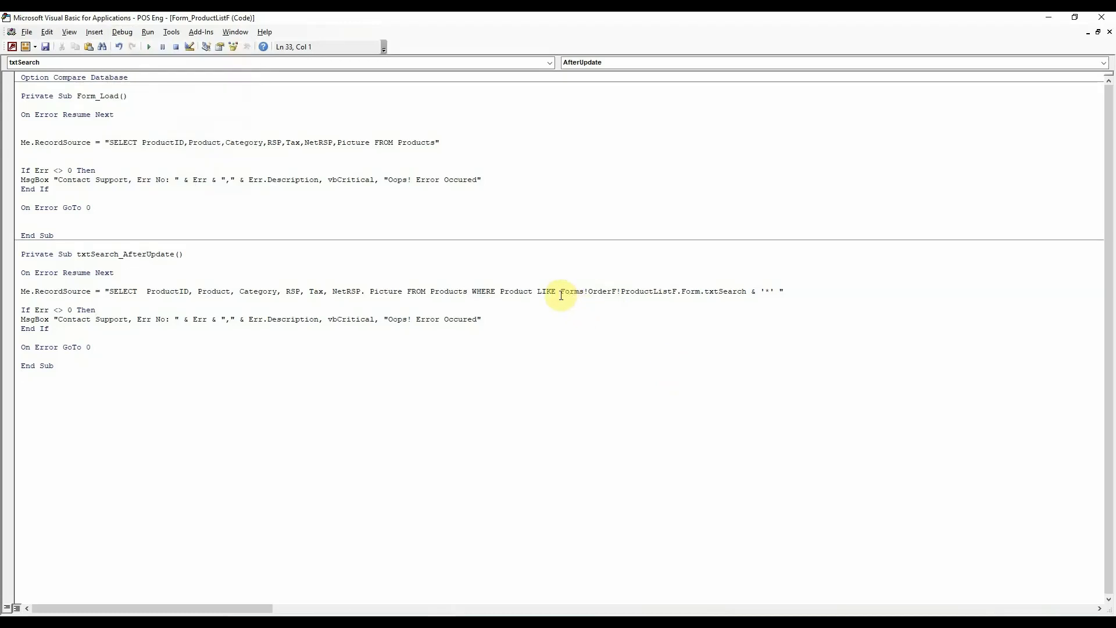
left_click_drag(561, 295, 749, 293)
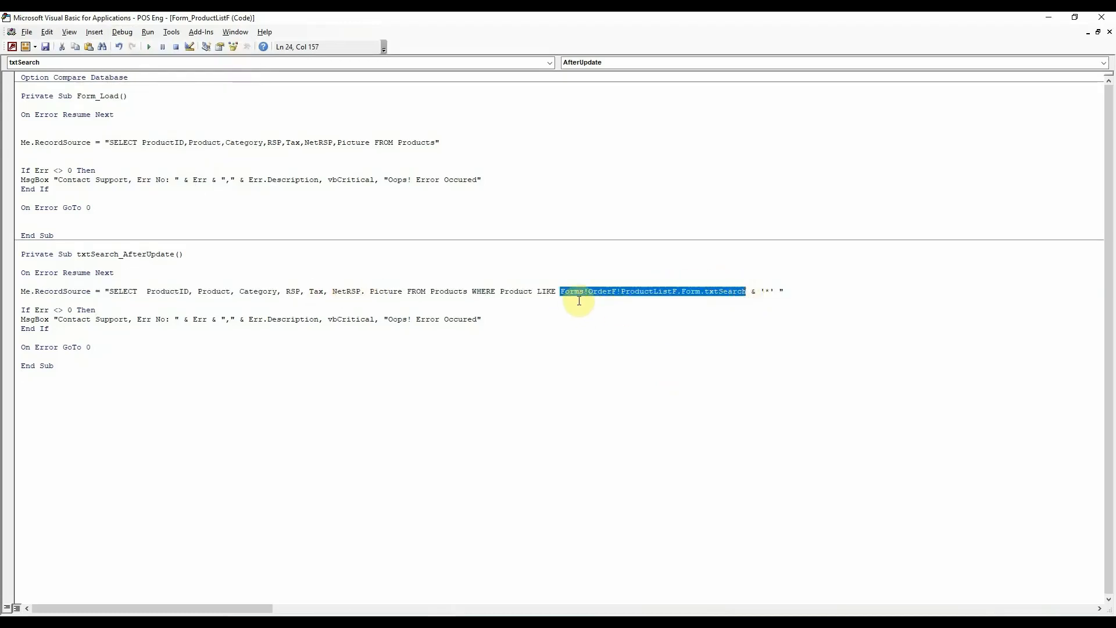
left_click(686, 319)
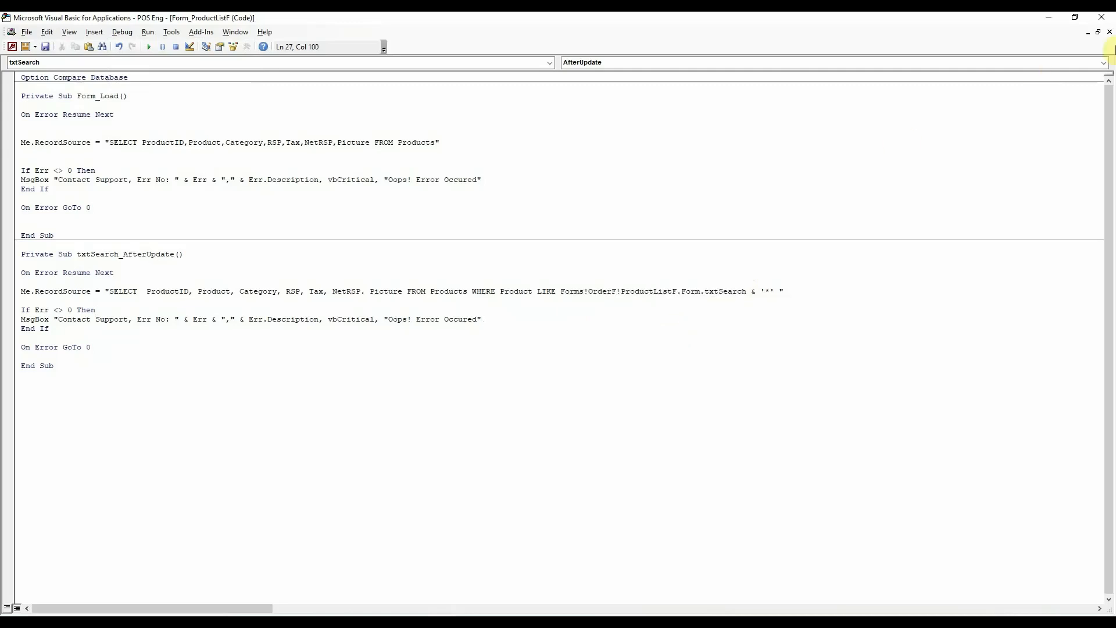
Close the code editor, switch OrderF to Form View and look through its product list.
left_click(1102, 17)
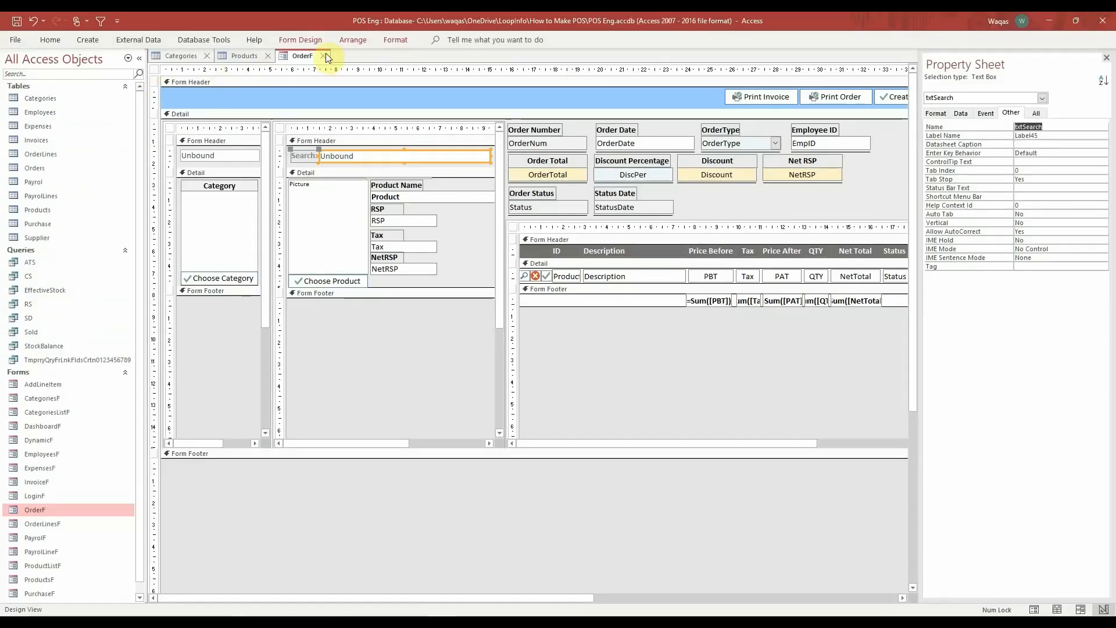
right_click(292, 56)
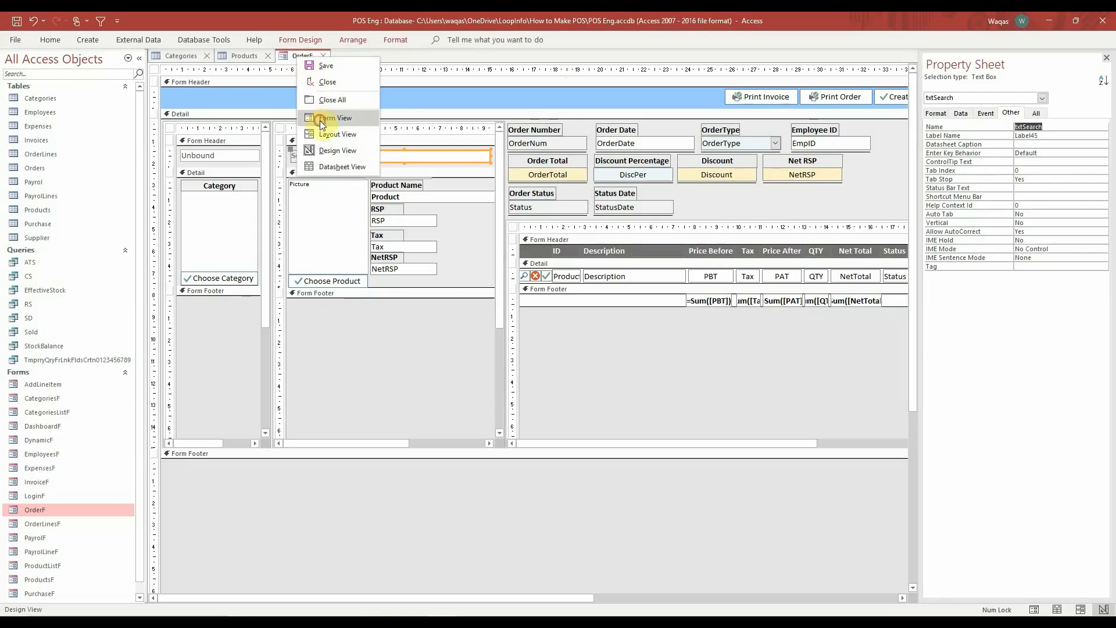
left_click(320, 119)
left_click_drag(394, 75, 447, 128)
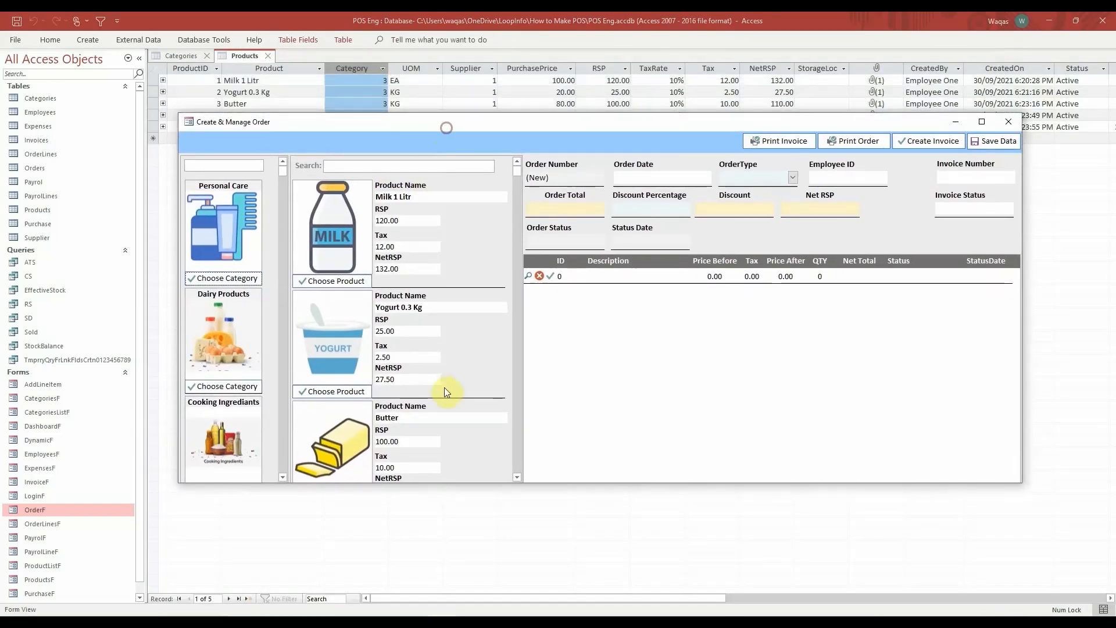
scroll(445, 389, "down", 1)
scroll(445, 389, "down", 1)
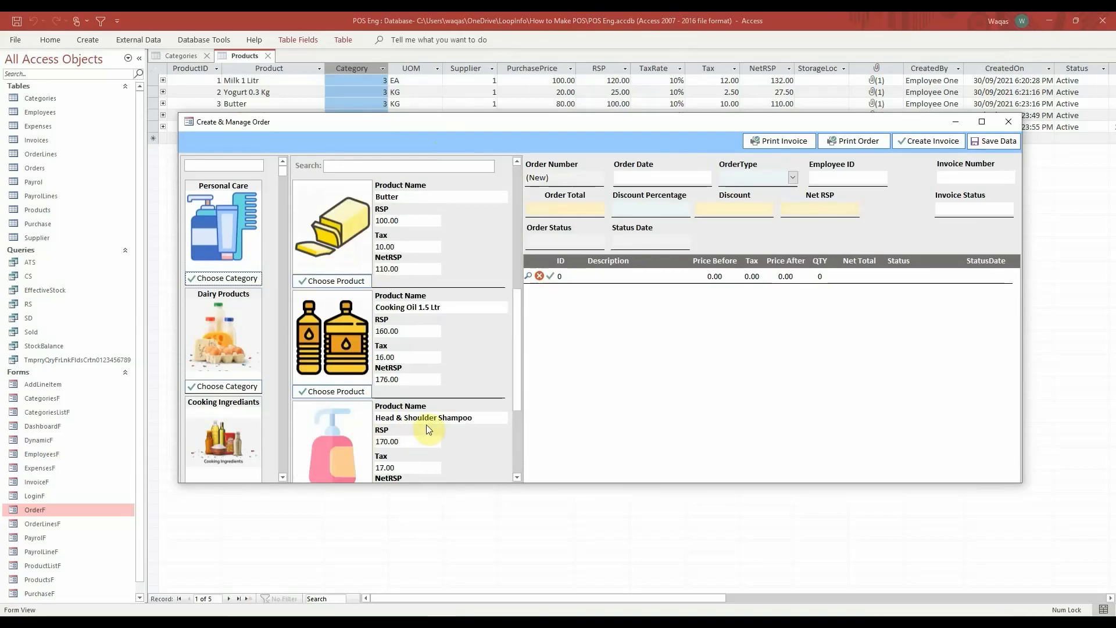
scroll(427, 425, "up", 2)
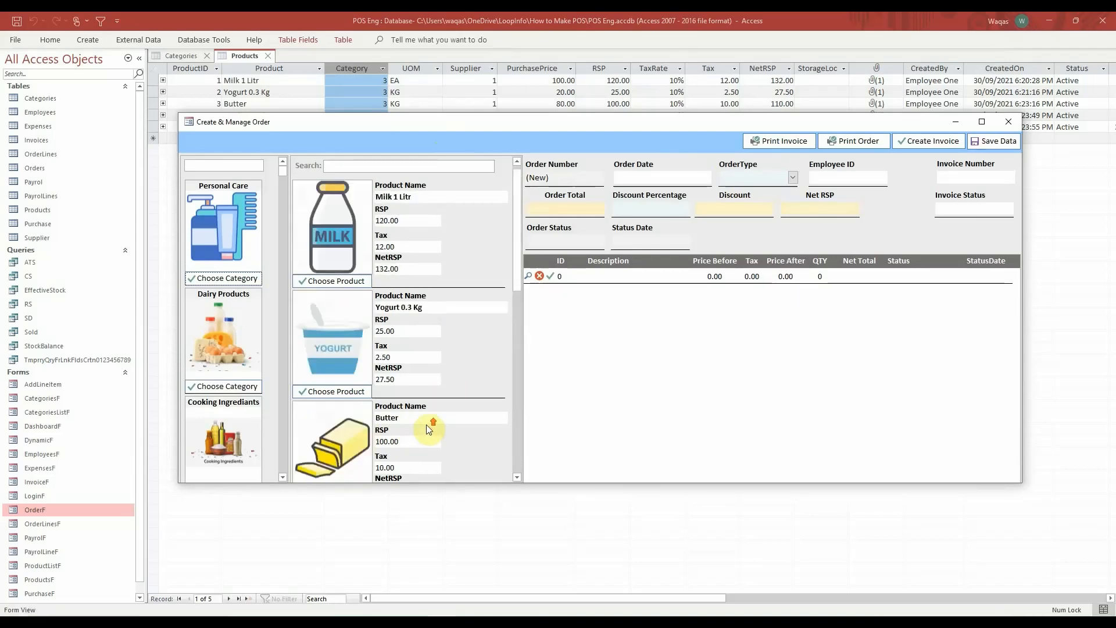
Test the product search box with head and dismiss the message.
left_click(405, 166)
type("head")
key("Return")
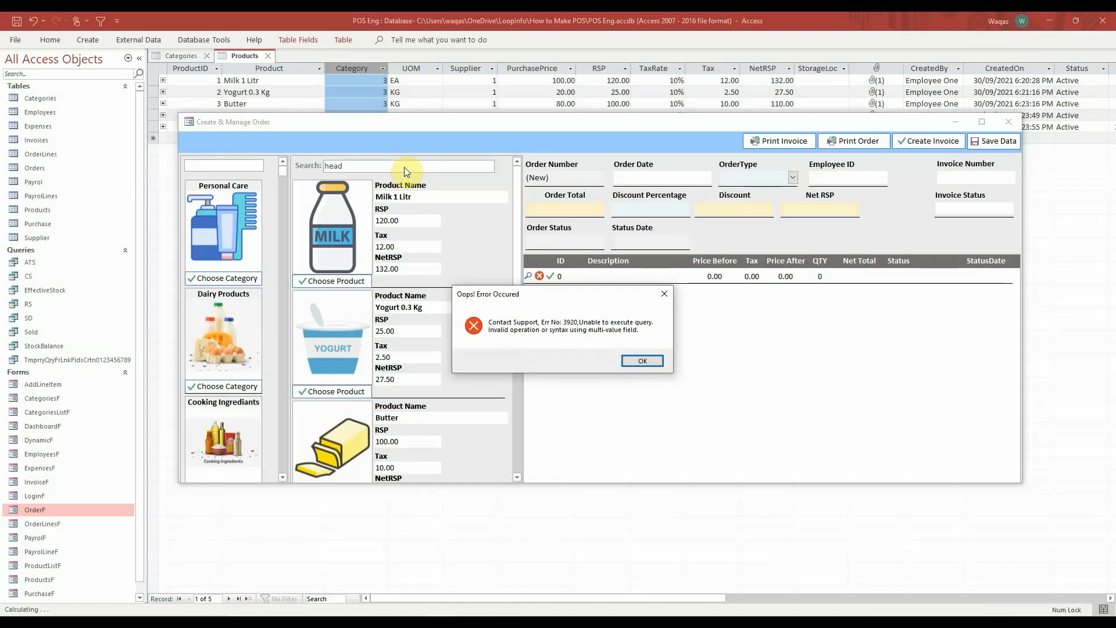
key("Return")
Return OrderF to Design View and open the product search box's After Update event procedure.
left_click(452, 145)
right_click(461, 165)
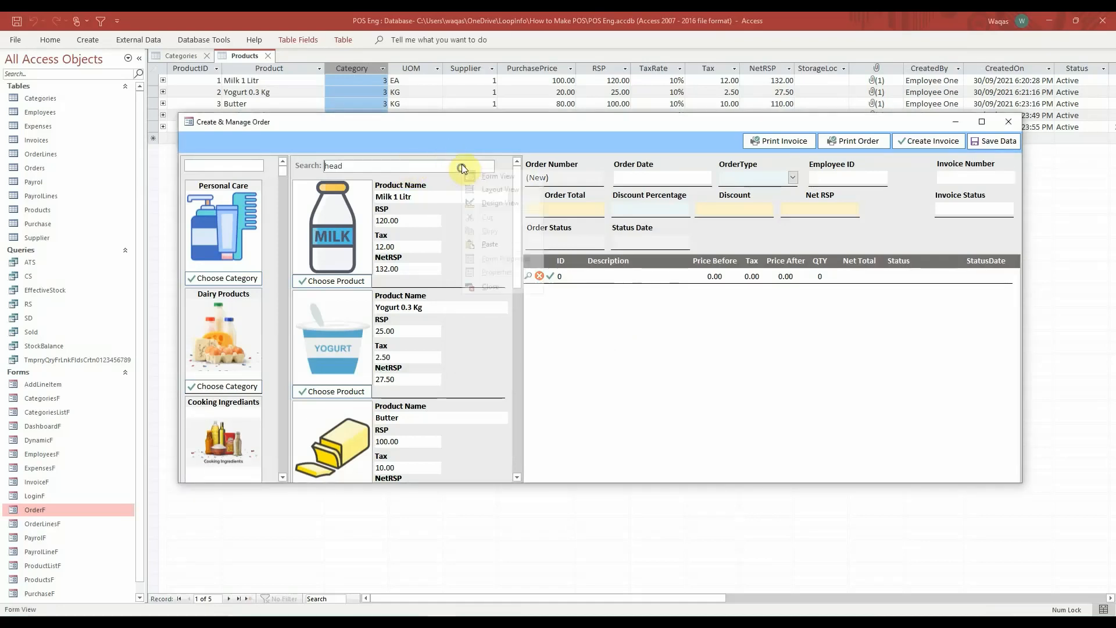
left_click(484, 198)
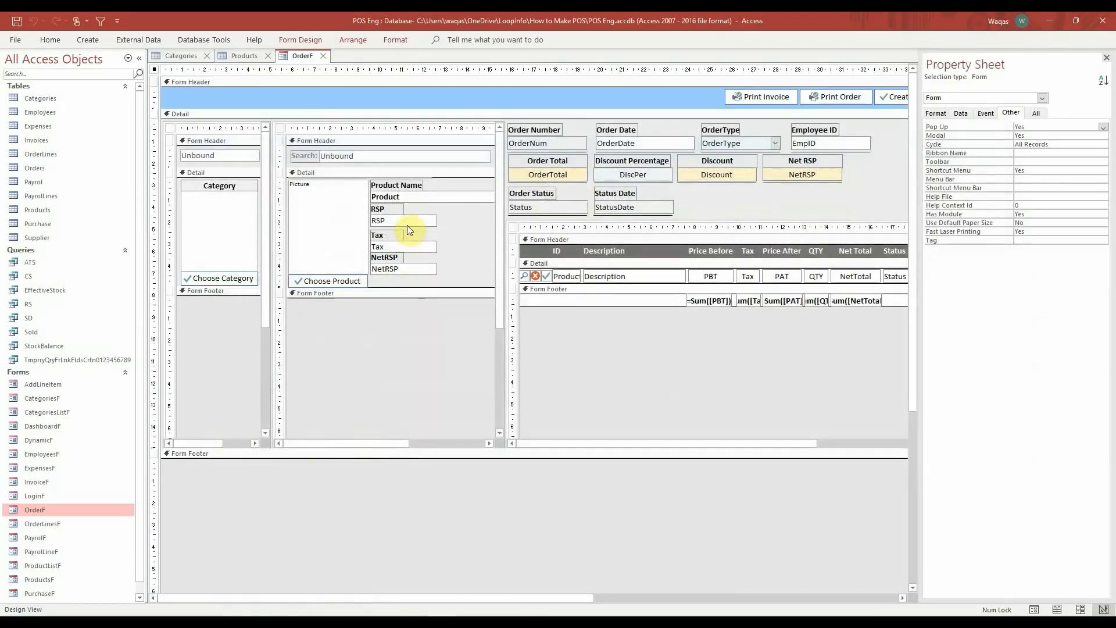
left_click(397, 159)
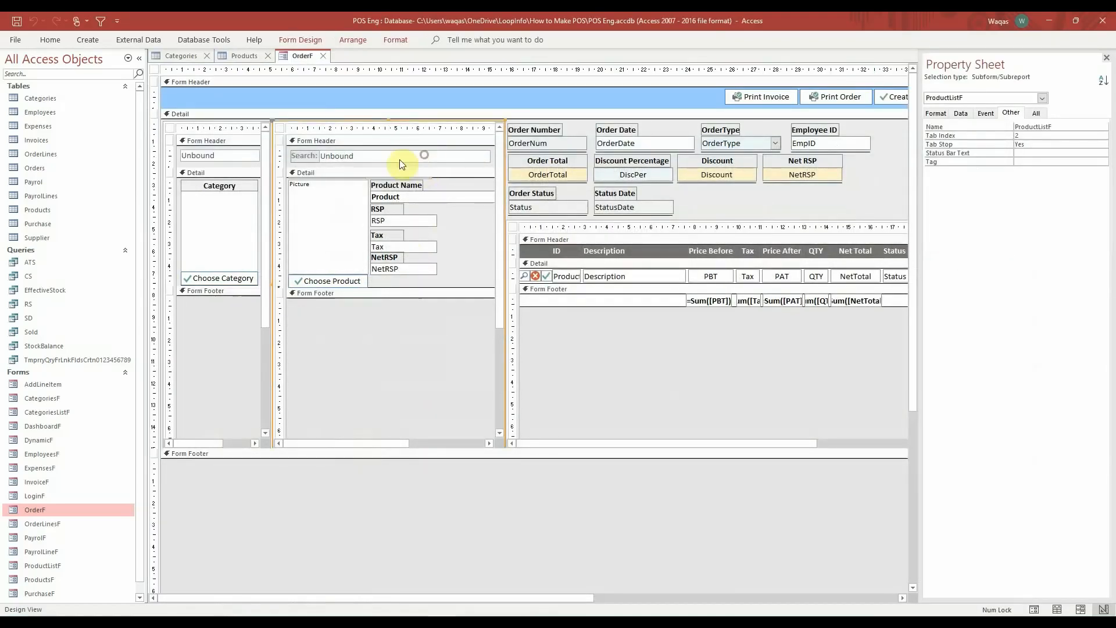
left_click(986, 113)
left_click(1104, 145)
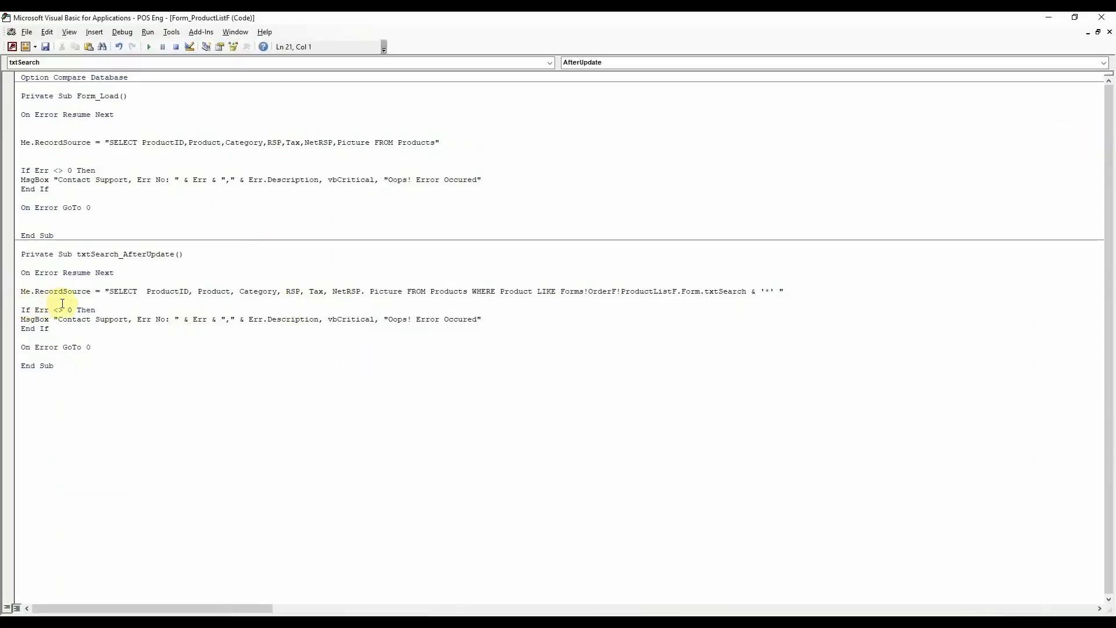
Remove the extra spaces between SELECT and the field names up to NetRSP in the txtSearch_AfterUpdate query.
left_click(145, 291)
key("BackSpace")
key("BackSpace")
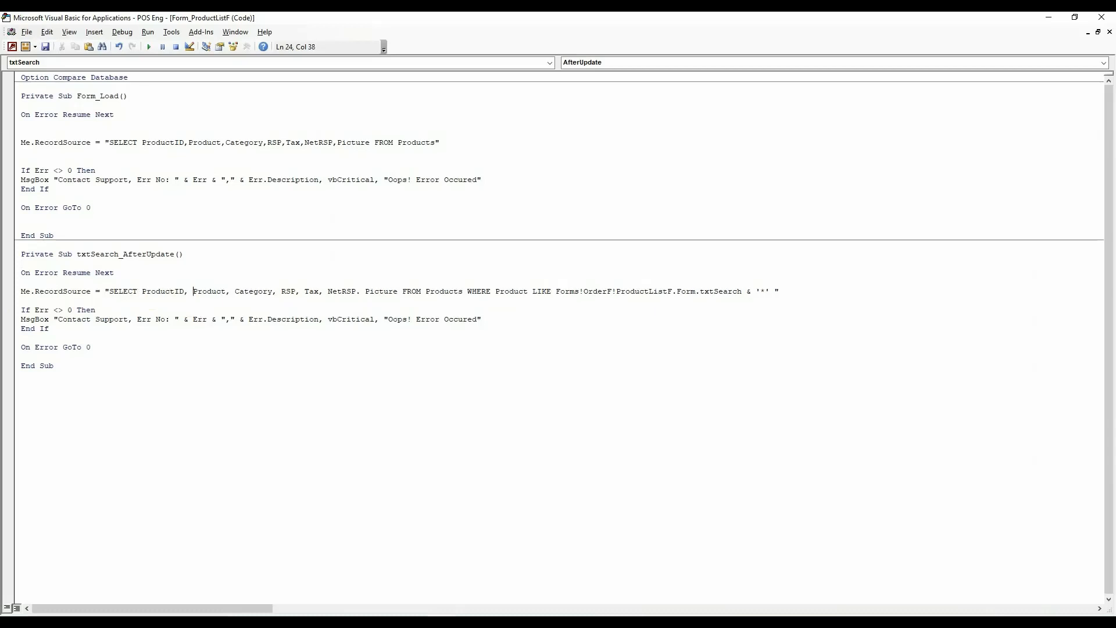
key("BackSpace")
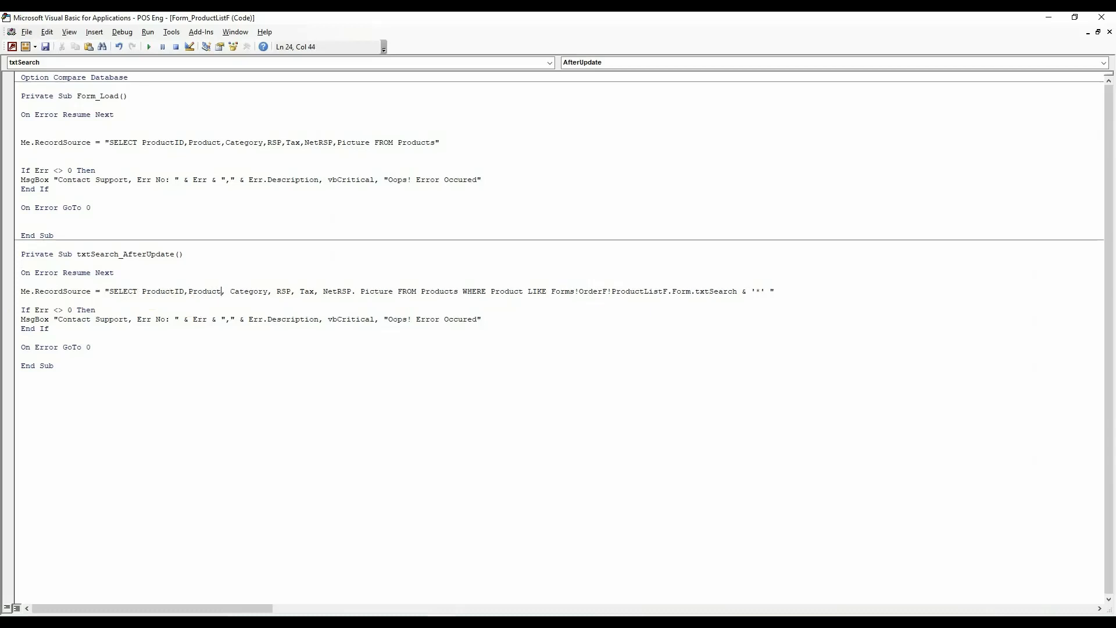
key("Delete")
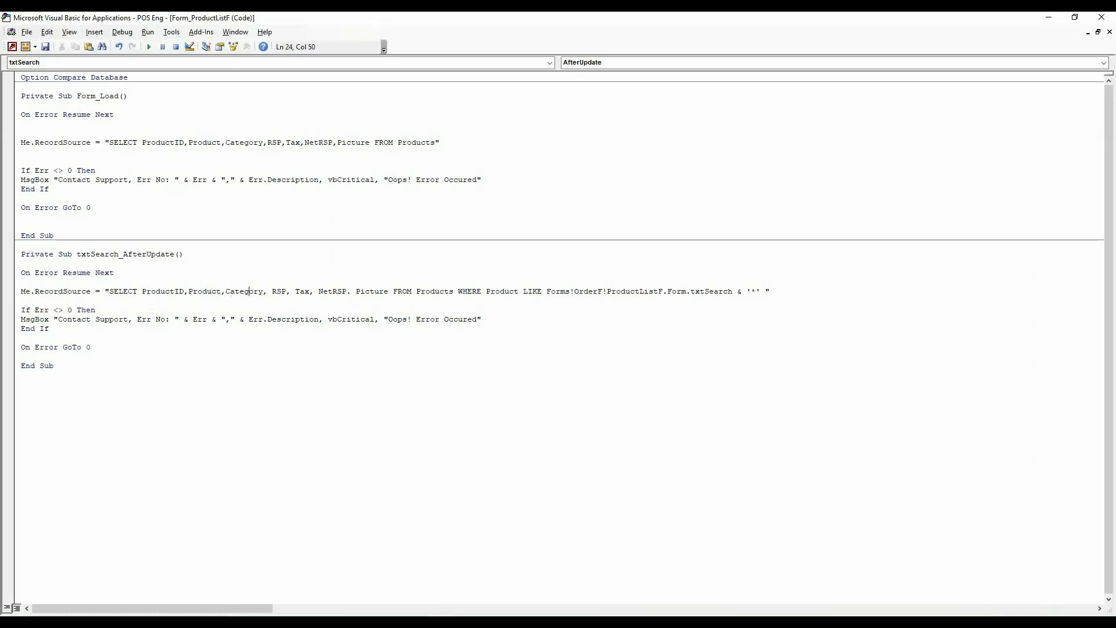
key("Right")
key("Right")
key("Delete")
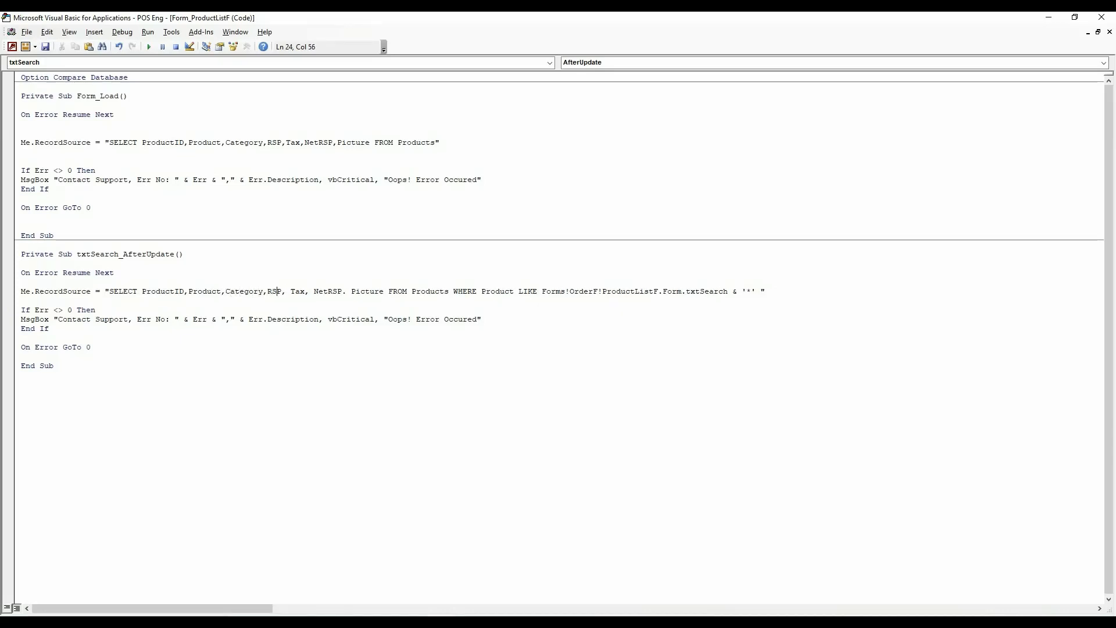
key("BackSpace")
key("Right")
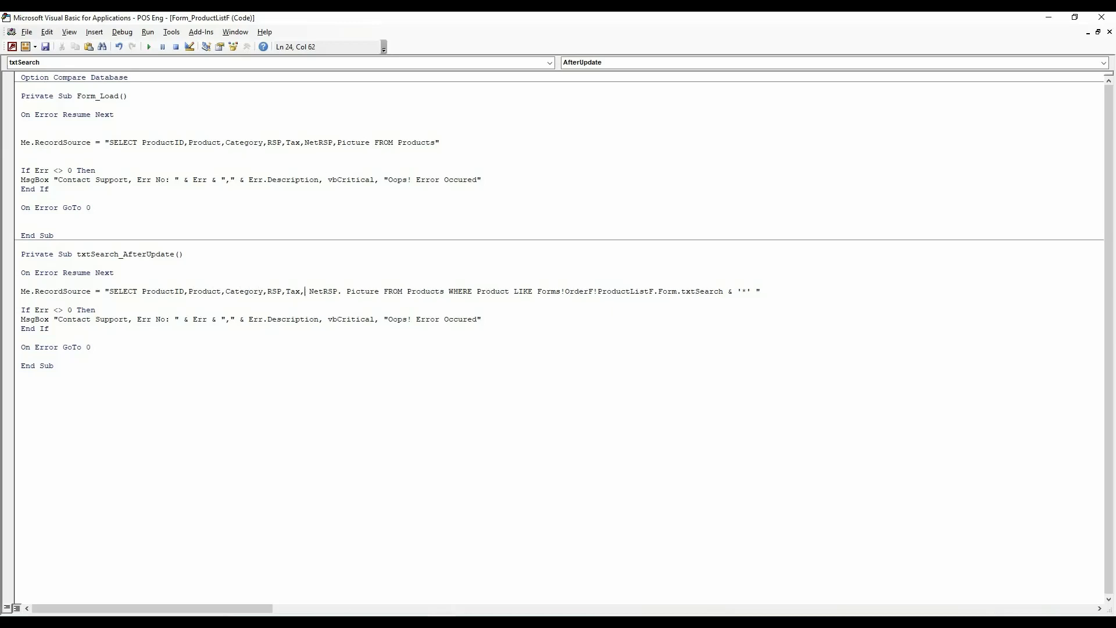
key("Delete")
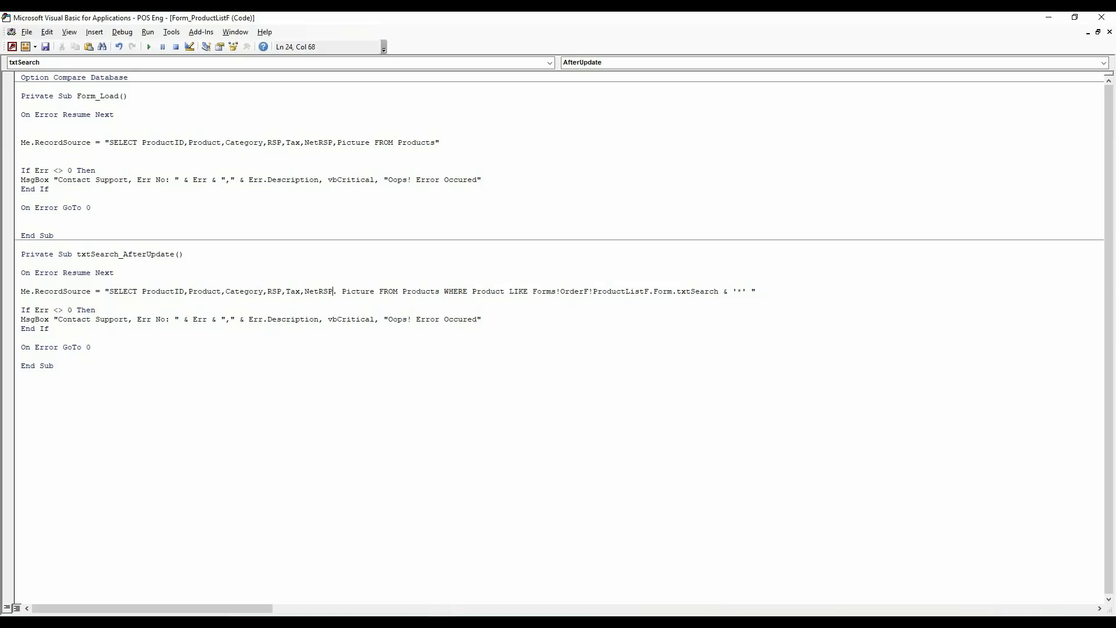
Replace the period after NetRSP with a comma and remove the space before Picture in the txtSearch_AfterUpdate query.
key("BackSpace")
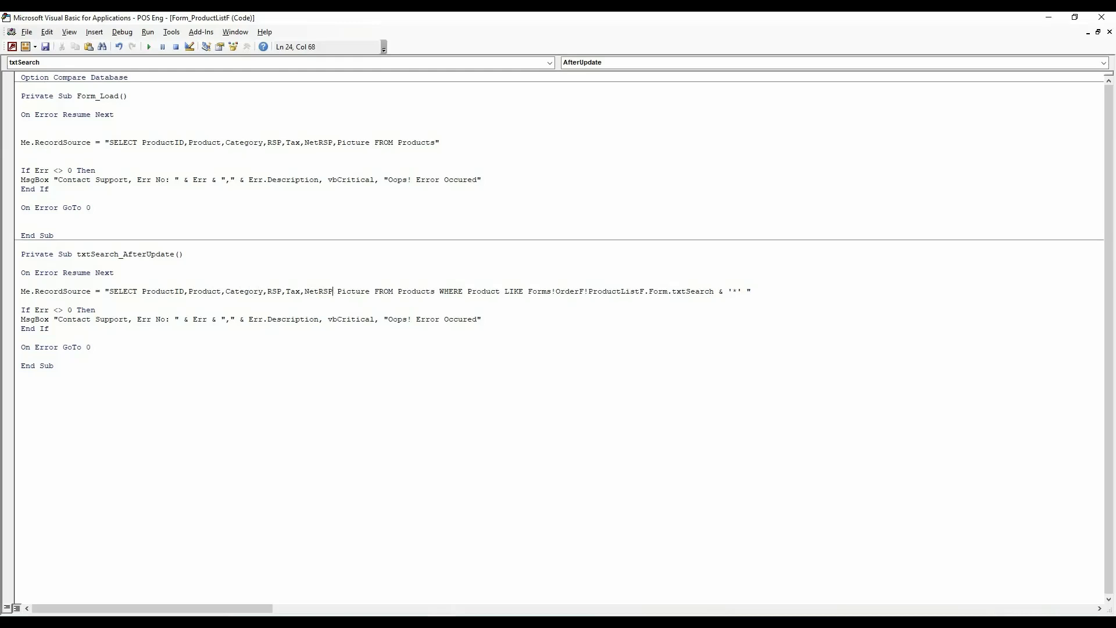
type(",")
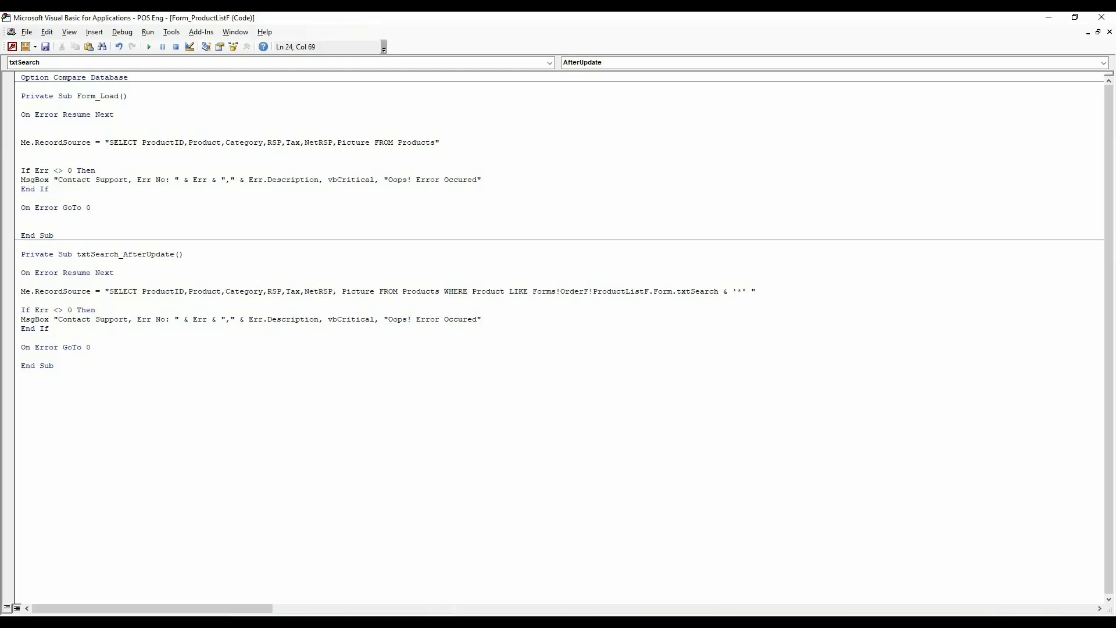
key("Delete")
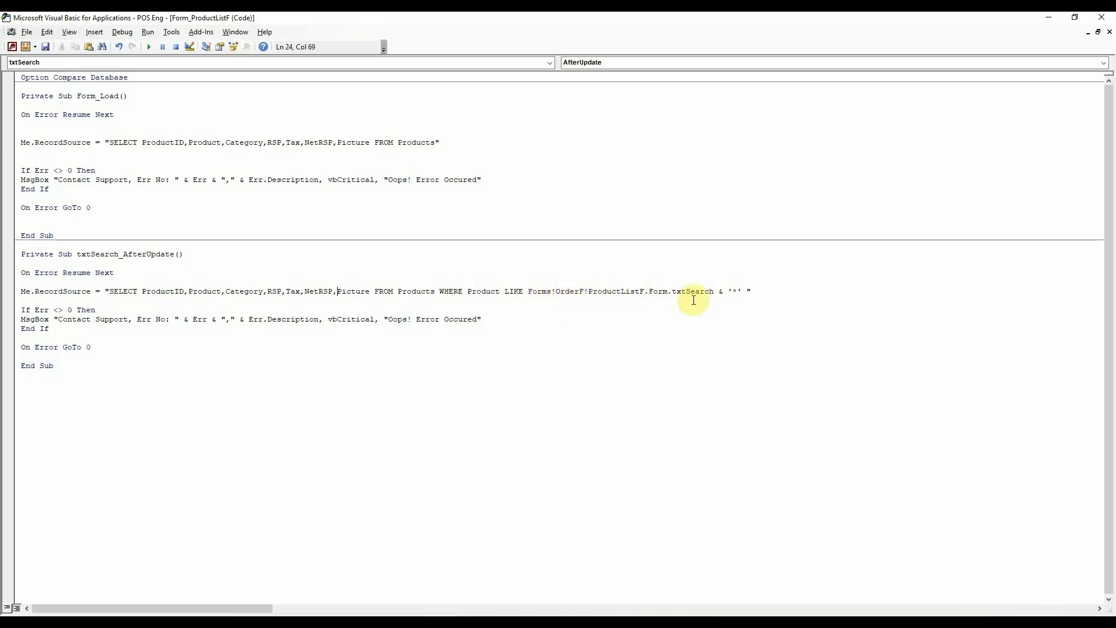
Compile the POS Eng project and return from the code editor to OrderF in Form View.
left_click(122, 32)
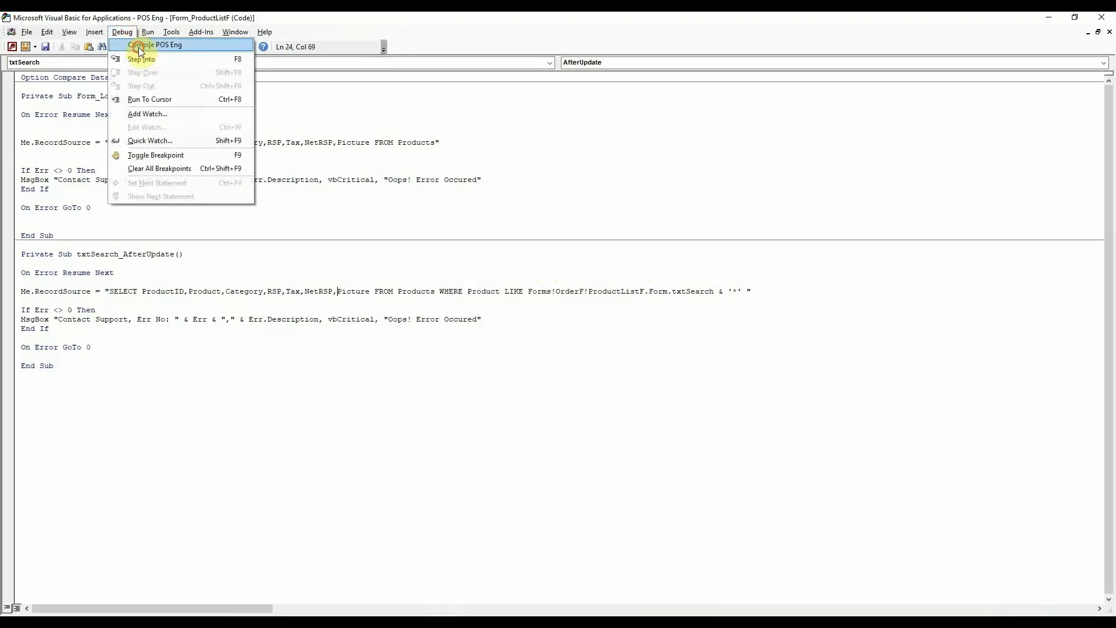
left_click(139, 46)
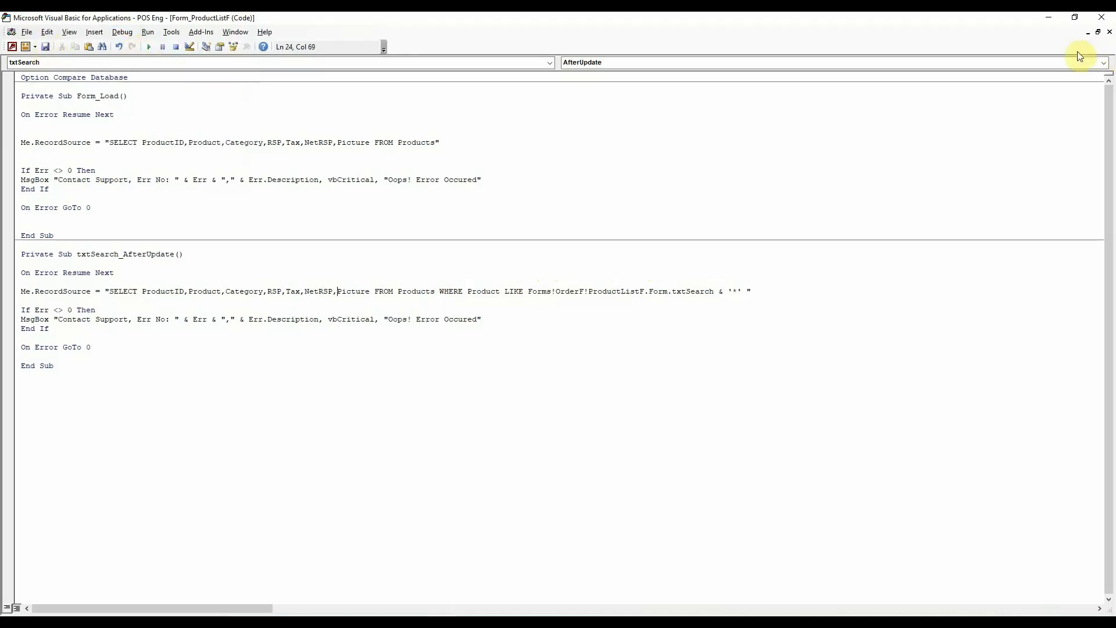
left_click(1101, 17)
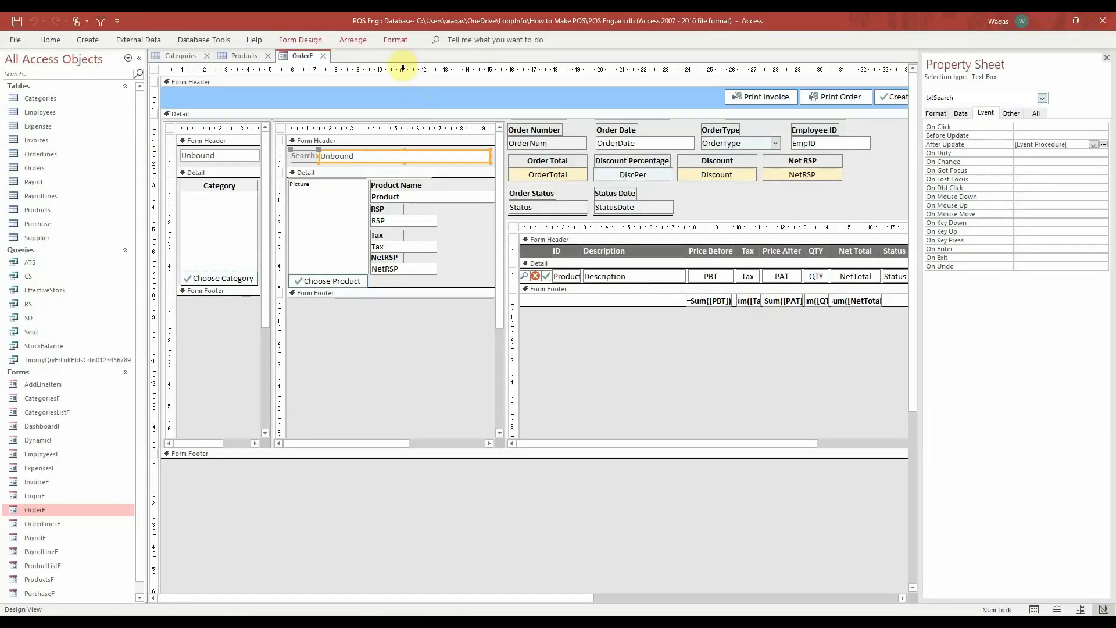
right_click(297, 56)
left_click(316, 111)
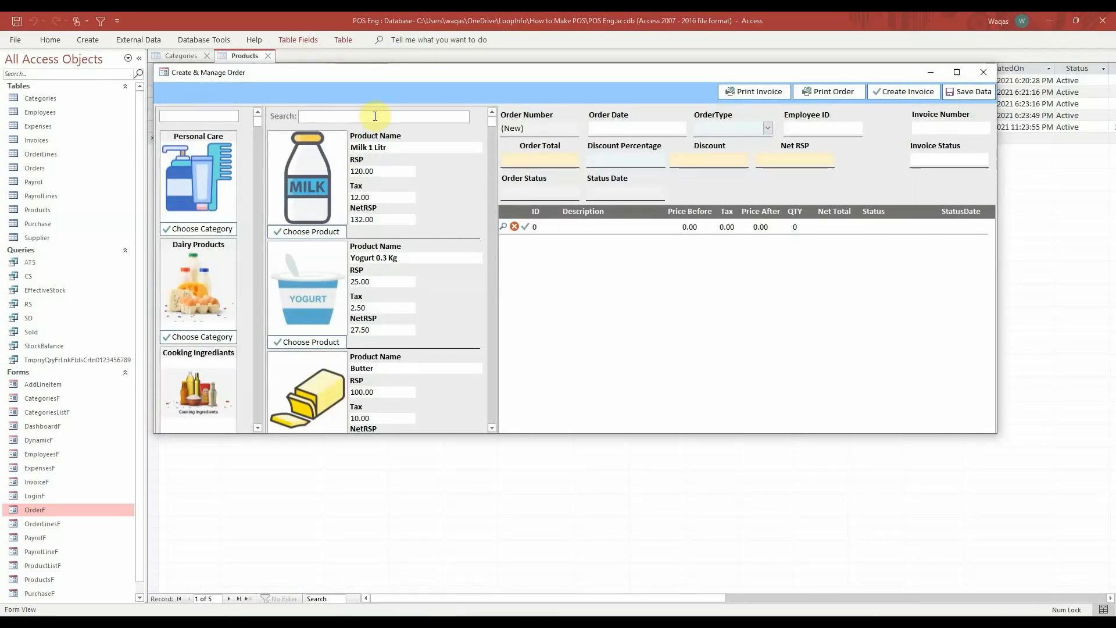
Test the product search box with butter, then clear it and look through the full product list.
left_click(375, 117)
type("butter")
key("Return")
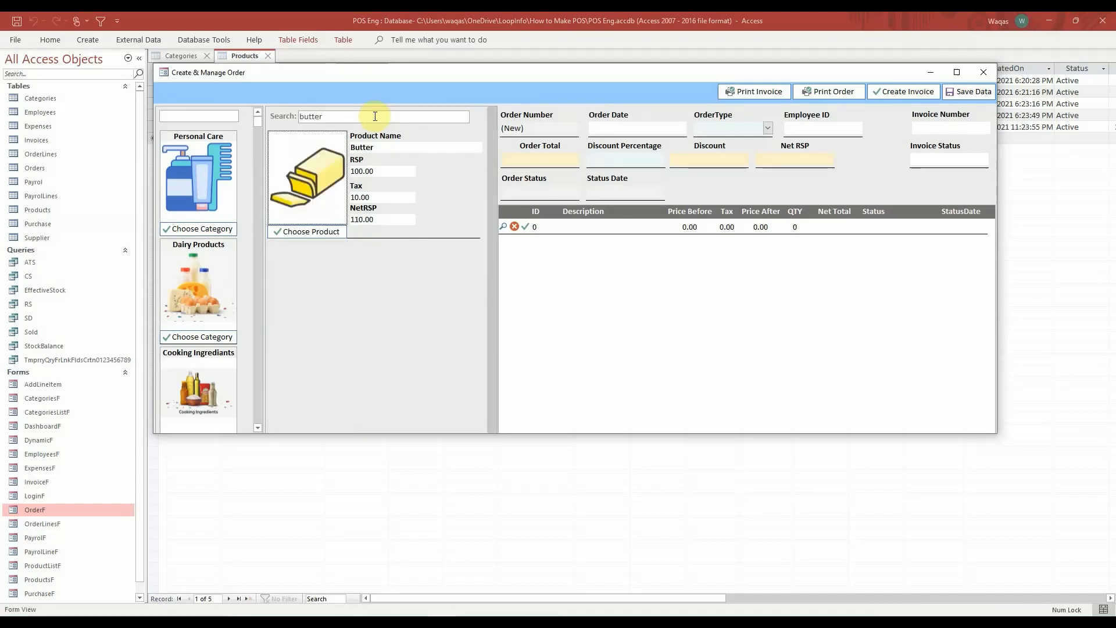
left_click_drag(375, 116, 263, 103)
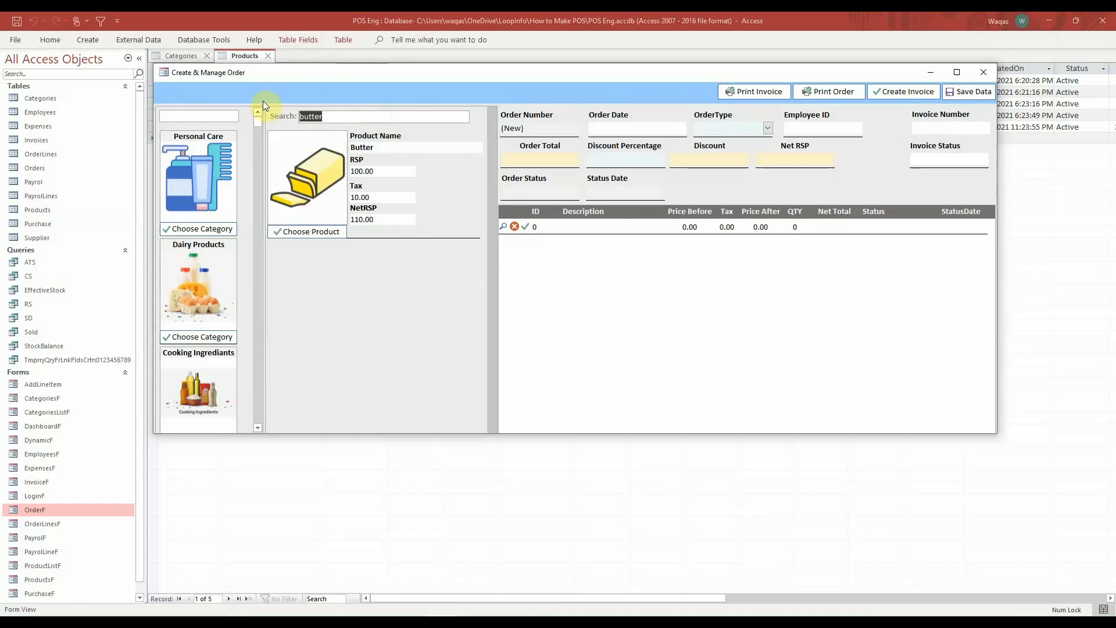
key("BackSpace")
key("Return")
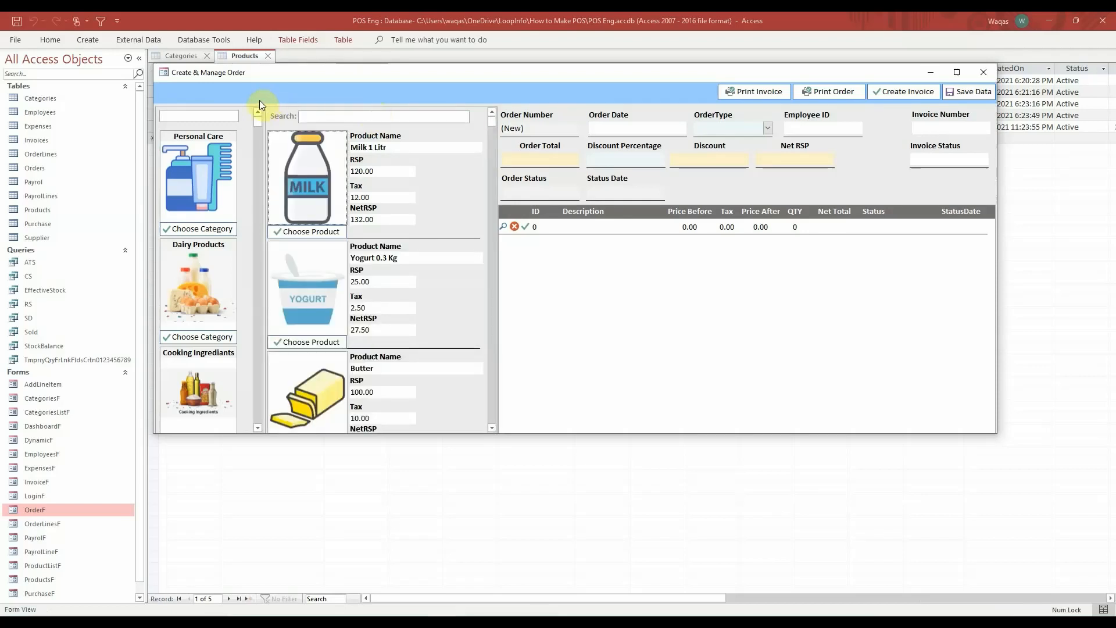
scroll(417, 300, "down", 3)
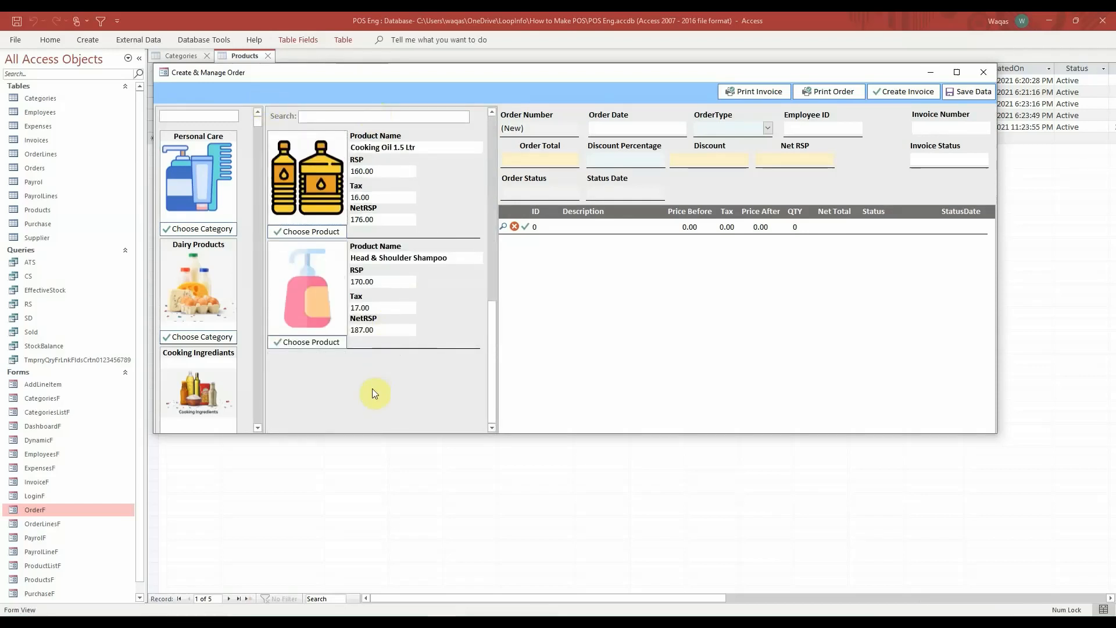
Test the product search box with milk and clear the search.
scroll(369, 389, "up", 3)
left_click(366, 122)
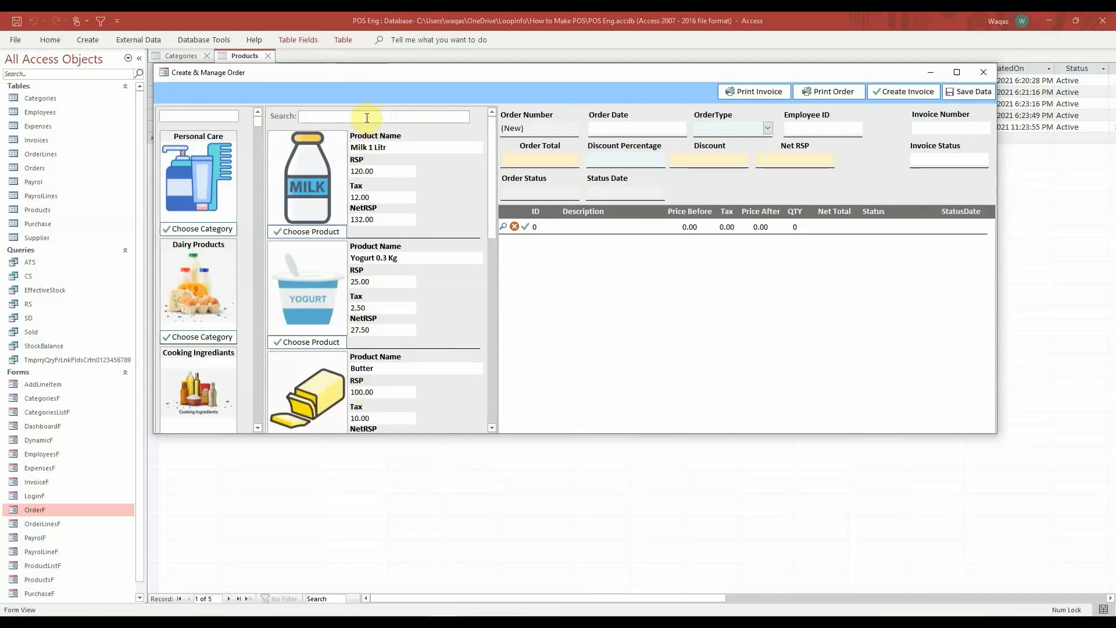
type("milk")
key("Return")
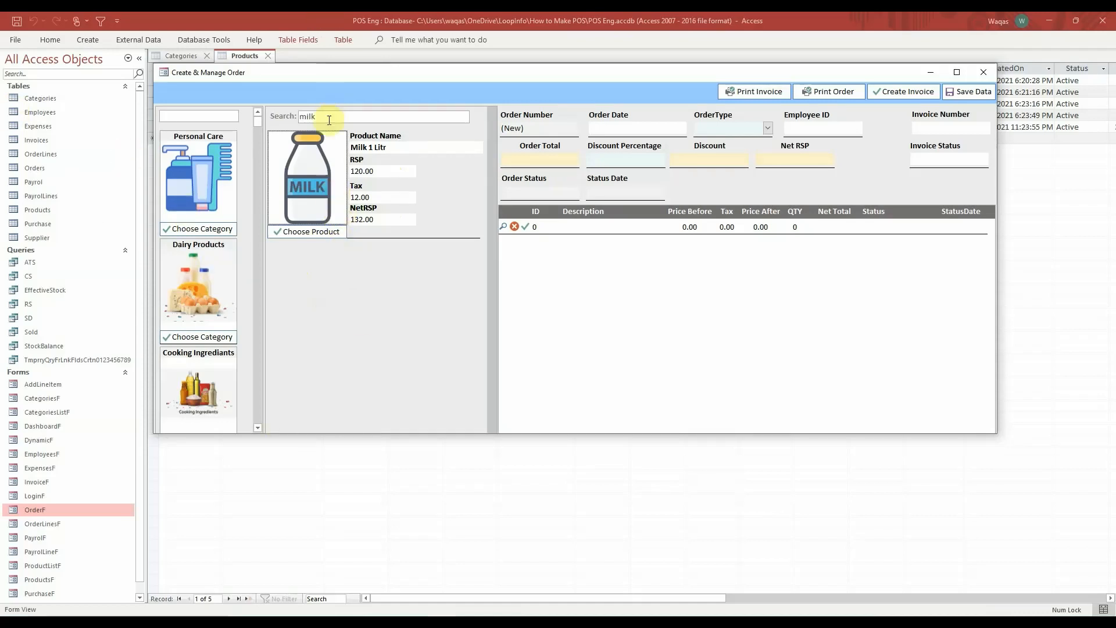
left_click_drag(327, 117, 263, 117)
key("BackSpace")
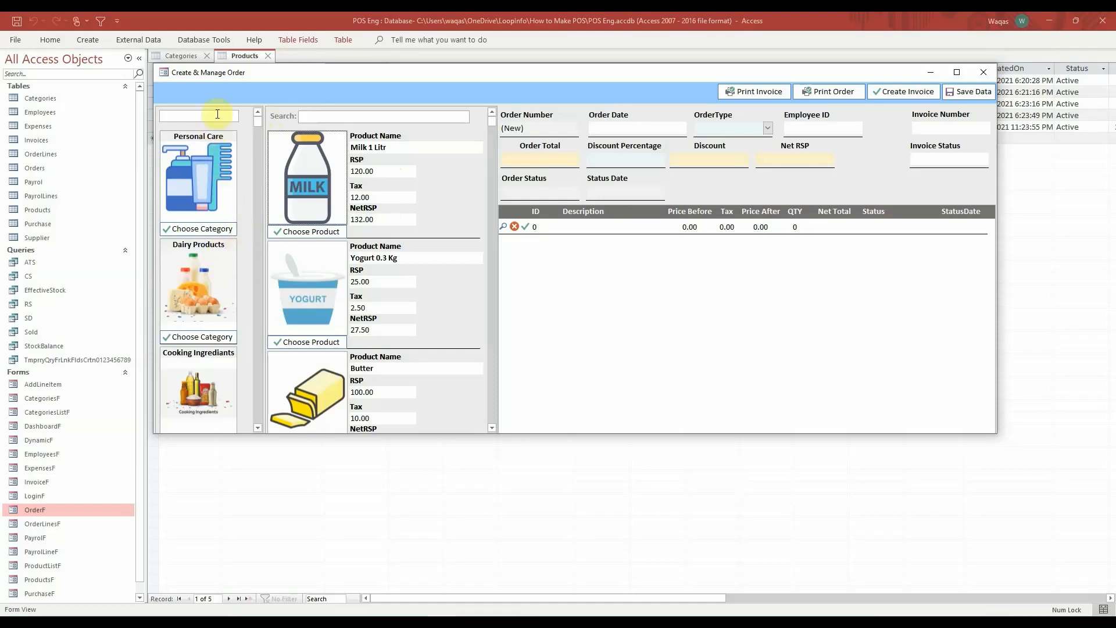
Move the order form below the Products table records and test Choose Category for Personal Care, Dairy Products and Cooking Ingredients.
left_click_drag(288, 75, 294, 157)
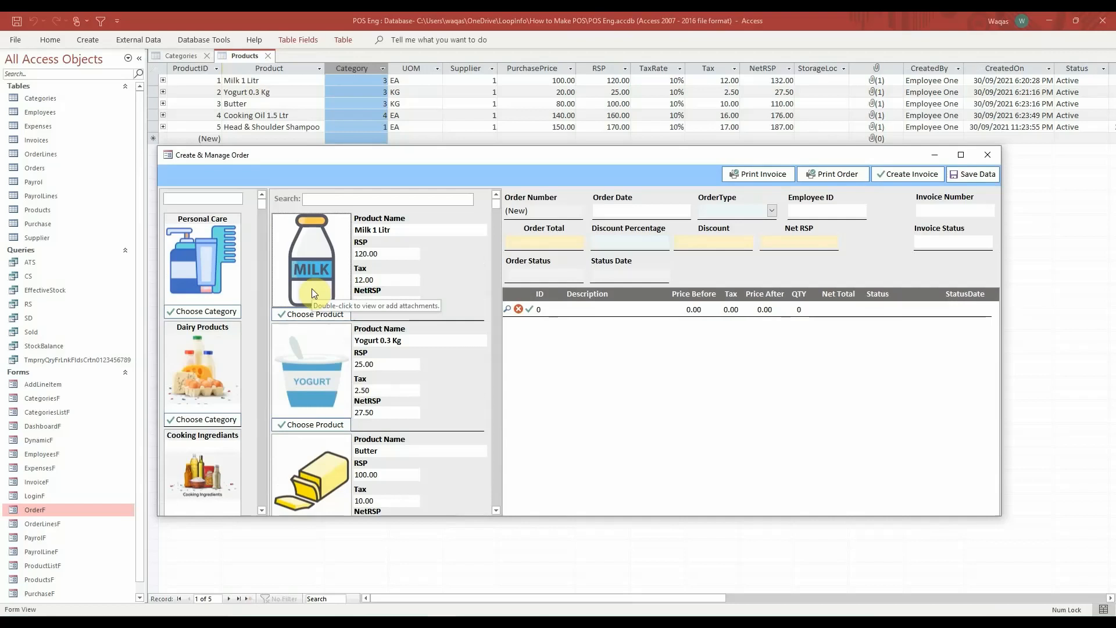
left_click(210, 313)
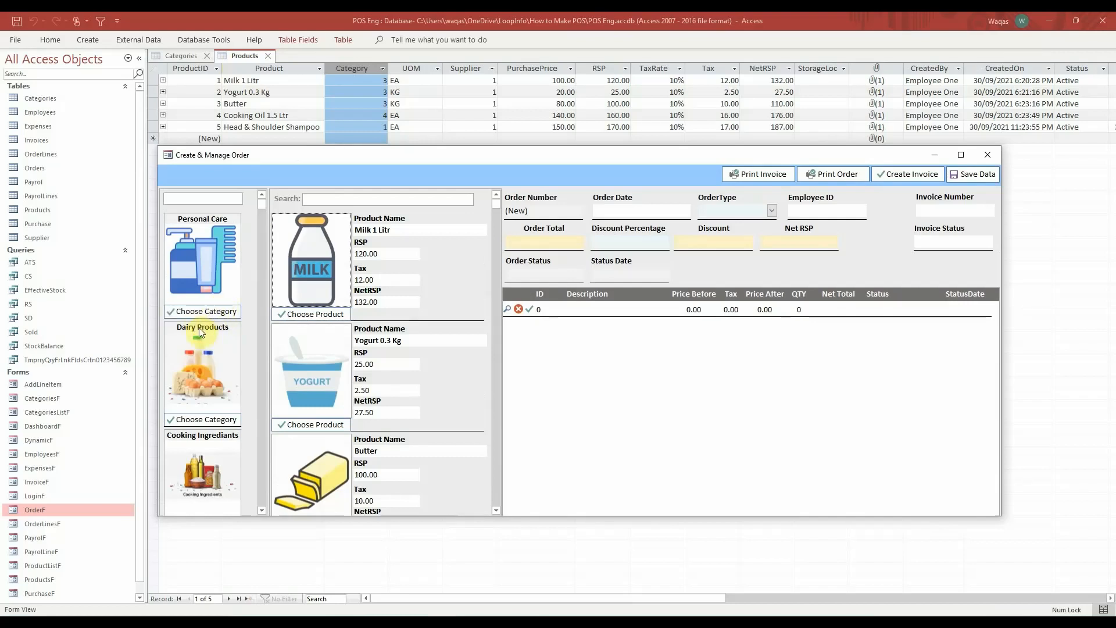
left_click(188, 313)
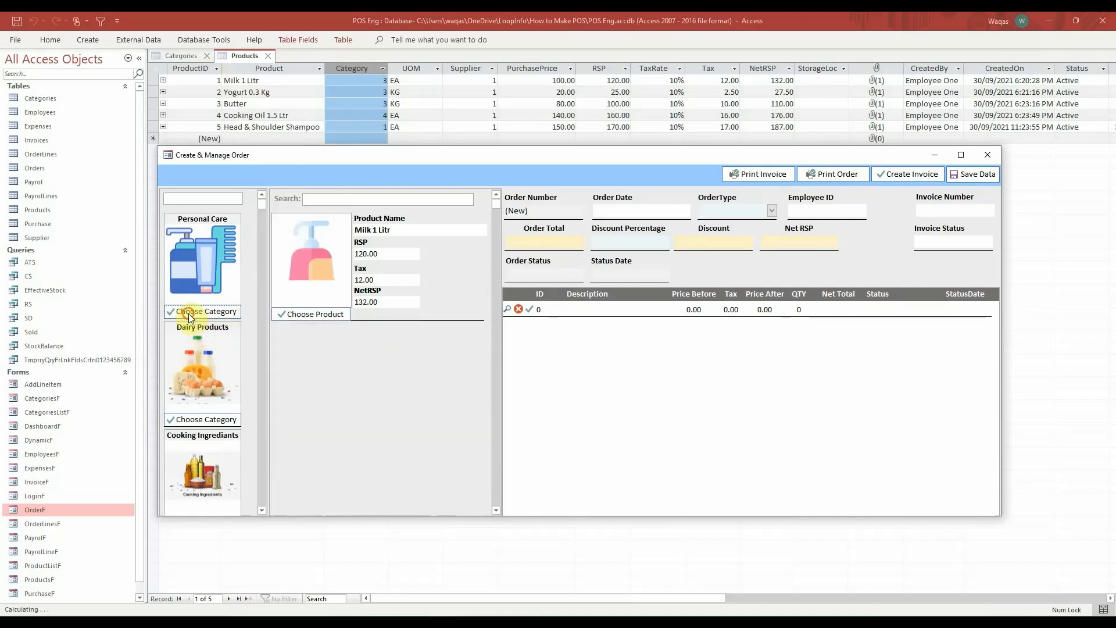
left_click(208, 419)
scroll(208, 419, "down", 2)
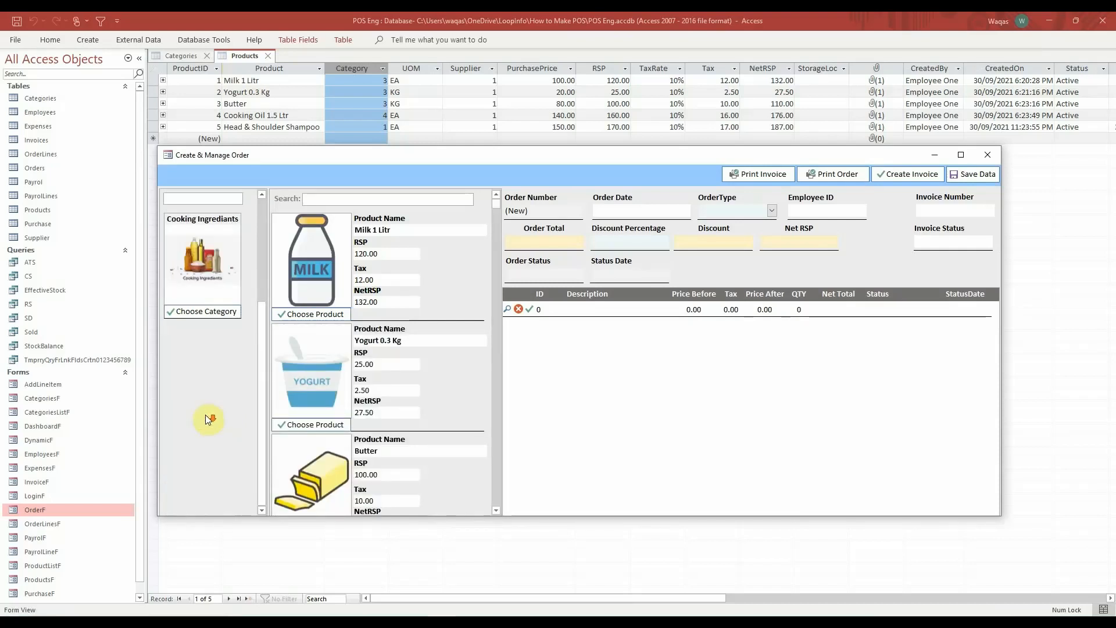
left_click(197, 312)
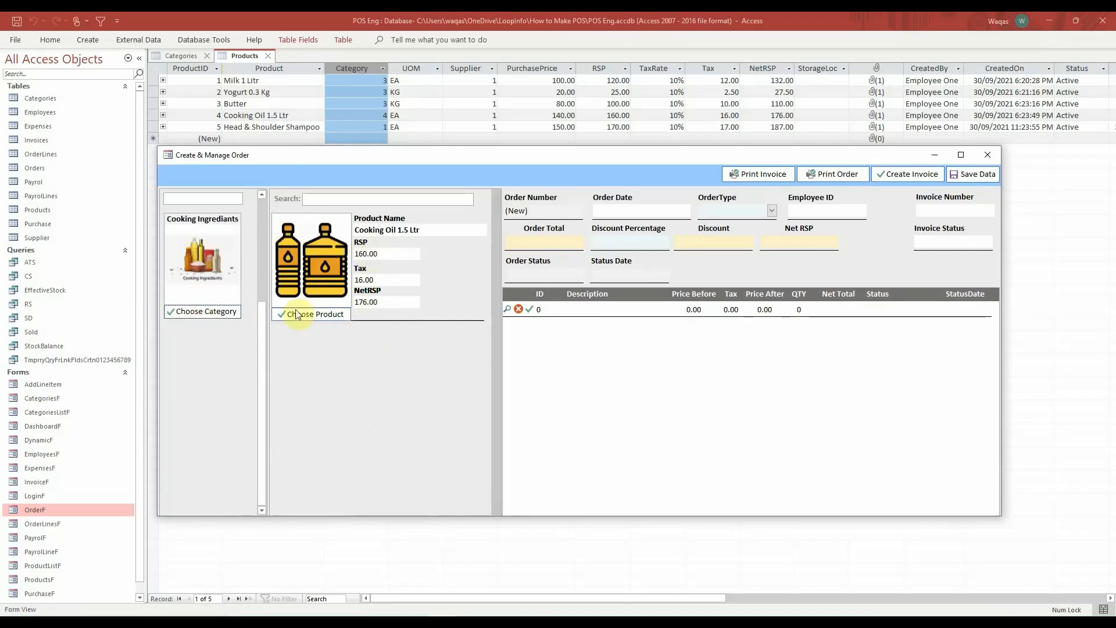
scroll(201, 334, "up", 2)
left_click(214, 312)
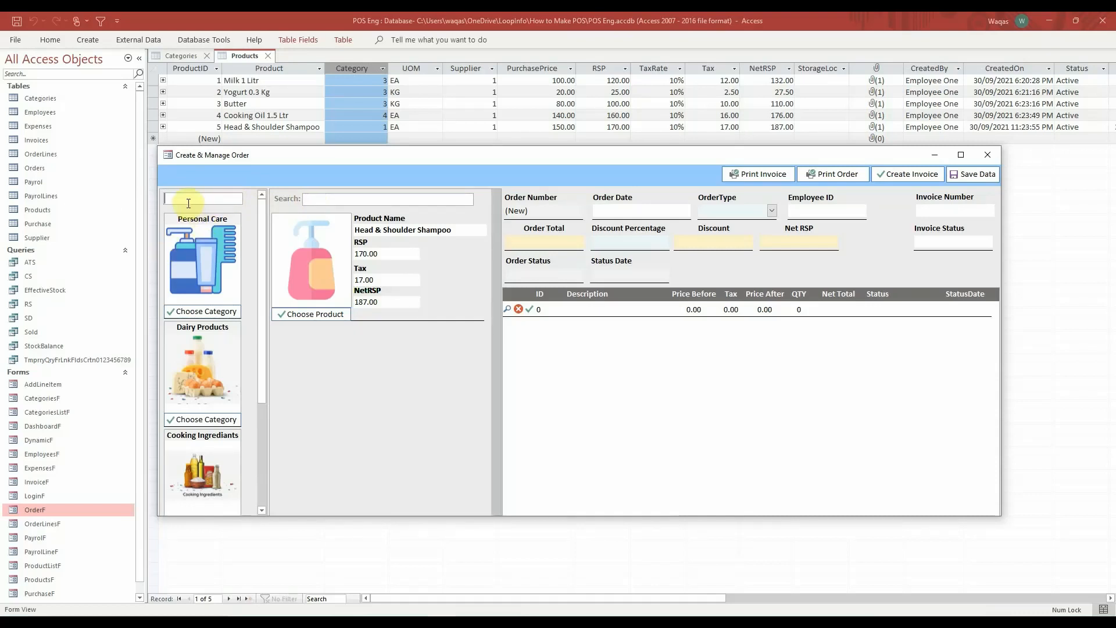
Test the category search box with per and clear the search.
type("per")
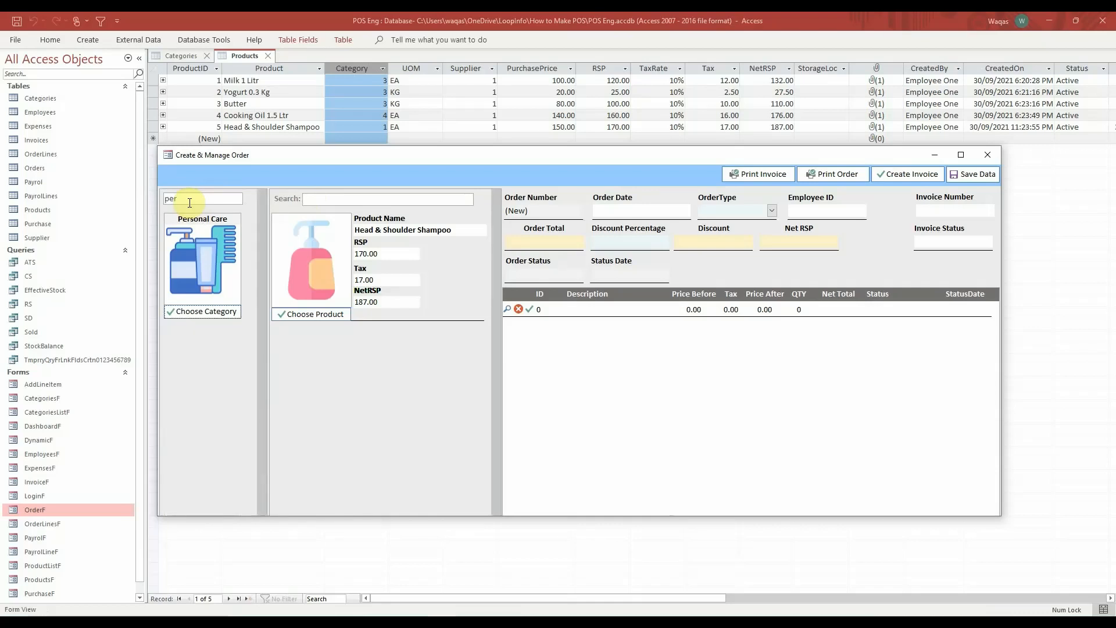
left_click_drag(190, 203, 148, 197)
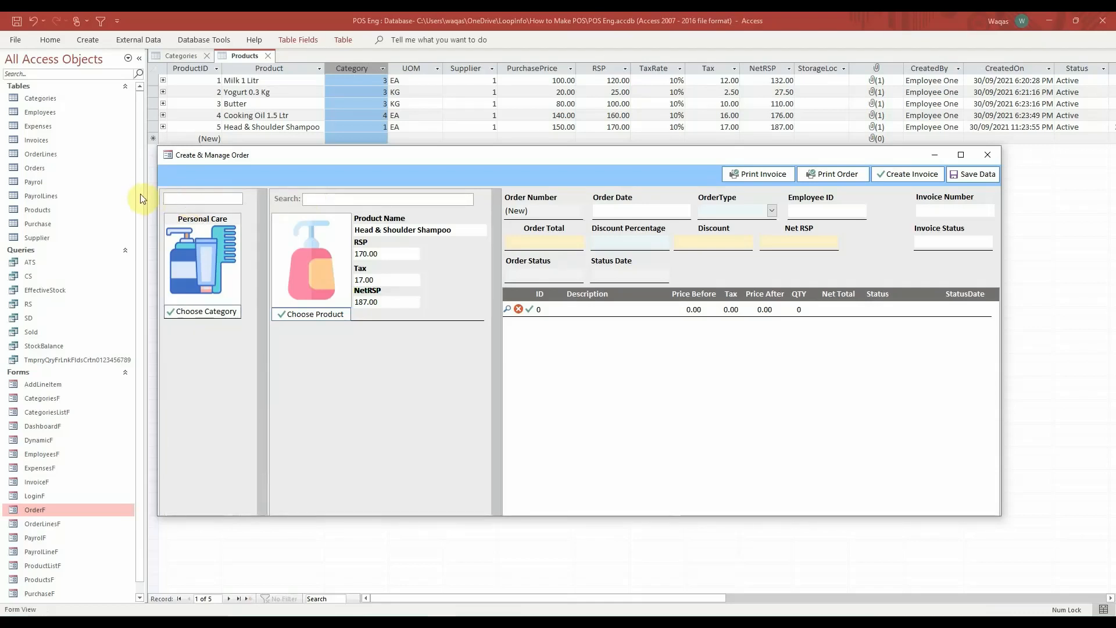
key("BackSpace")
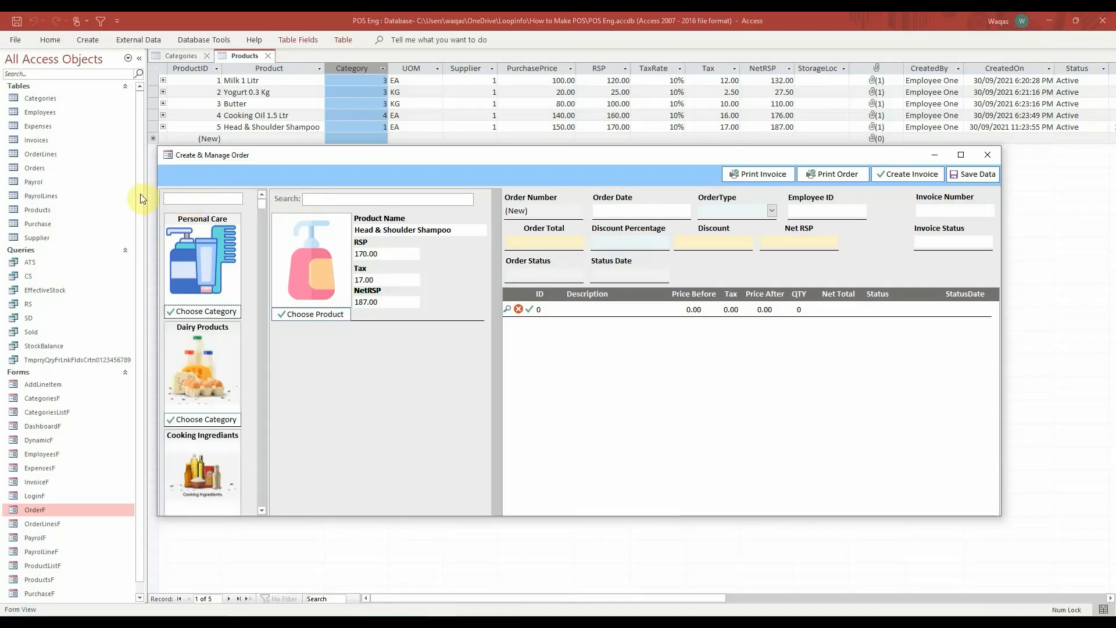
Search the product list for milk again with Personal Care chosen, then clear the search box.
left_click(324, 194)
type("milk")
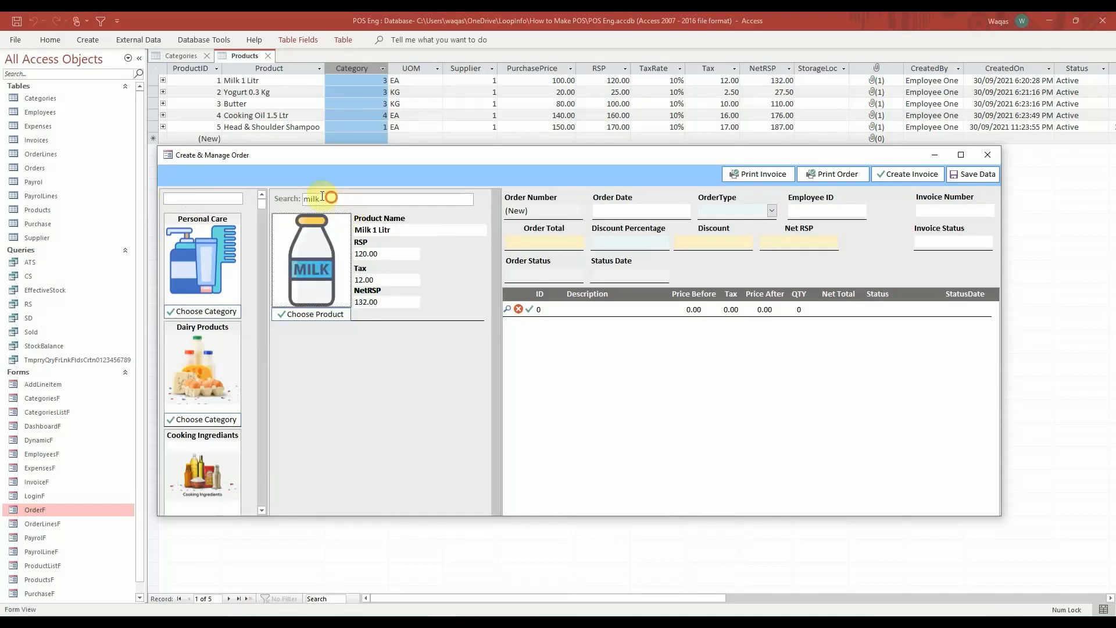
left_click_drag(323, 198, 251, 186)
key("BackSpace")
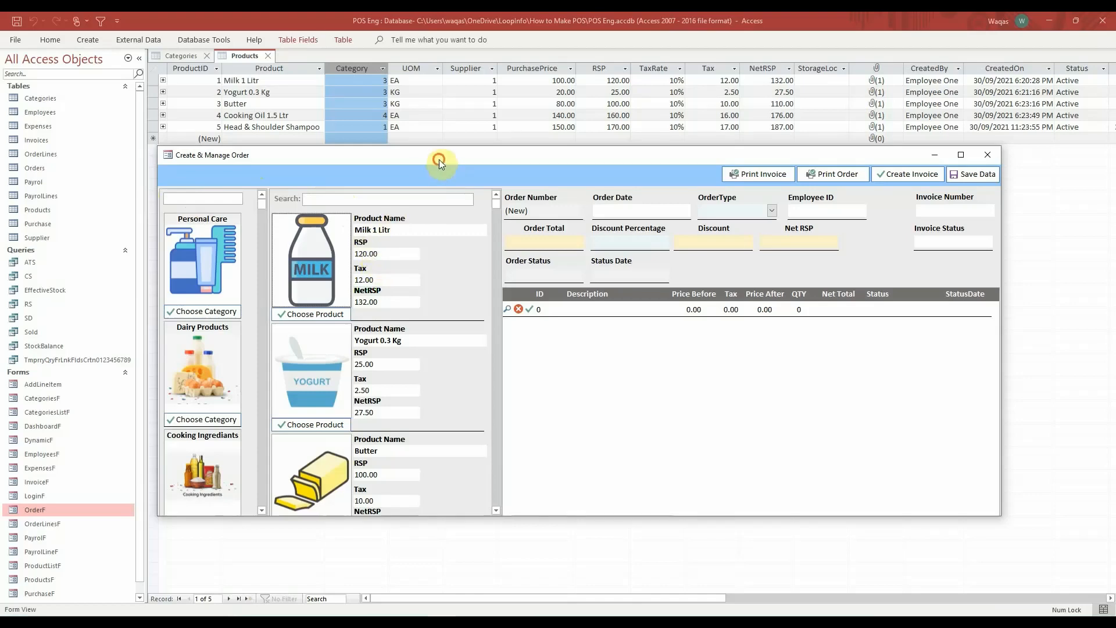
left_click_drag(438, 159, 501, 107)
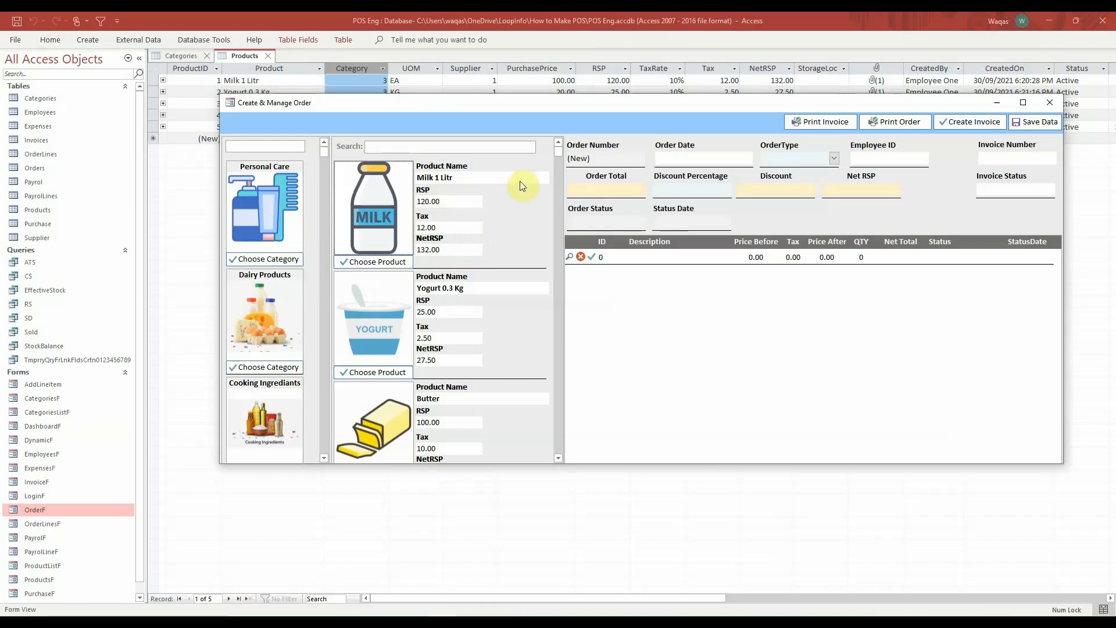
left_click_drag(592, 106, 556, 137)
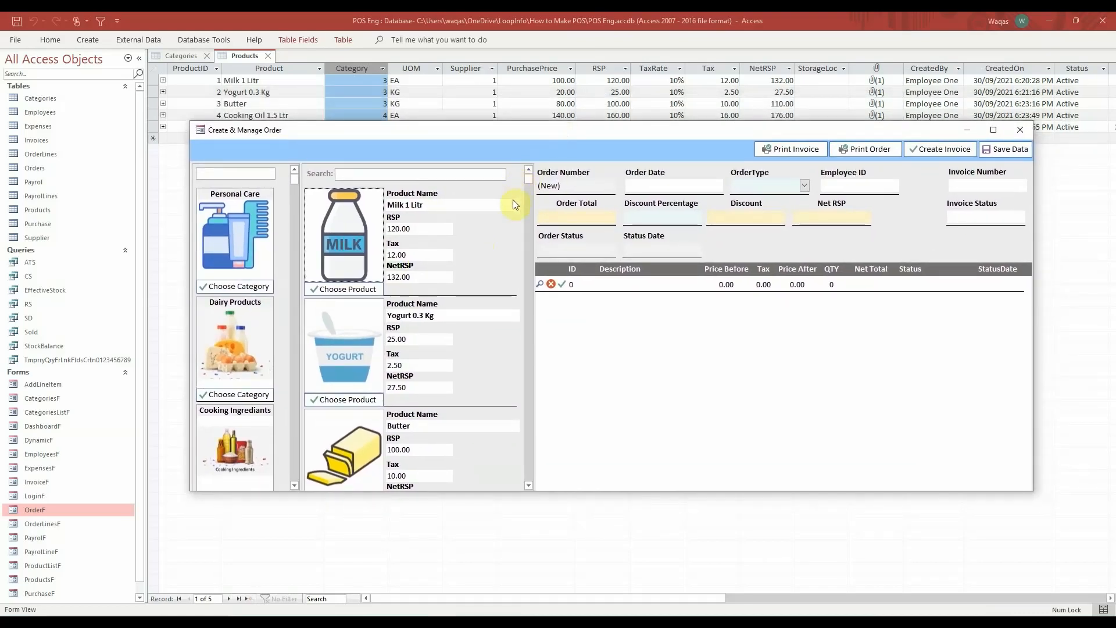